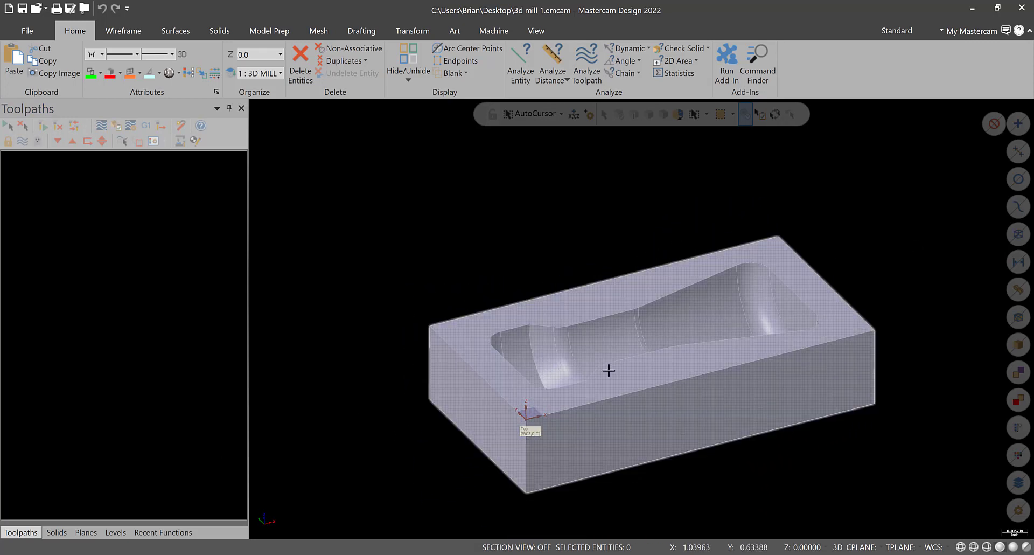
{"action": "middle_click_drag", "start_coordinate": [704, 377], "coordinate": [524, 366]}
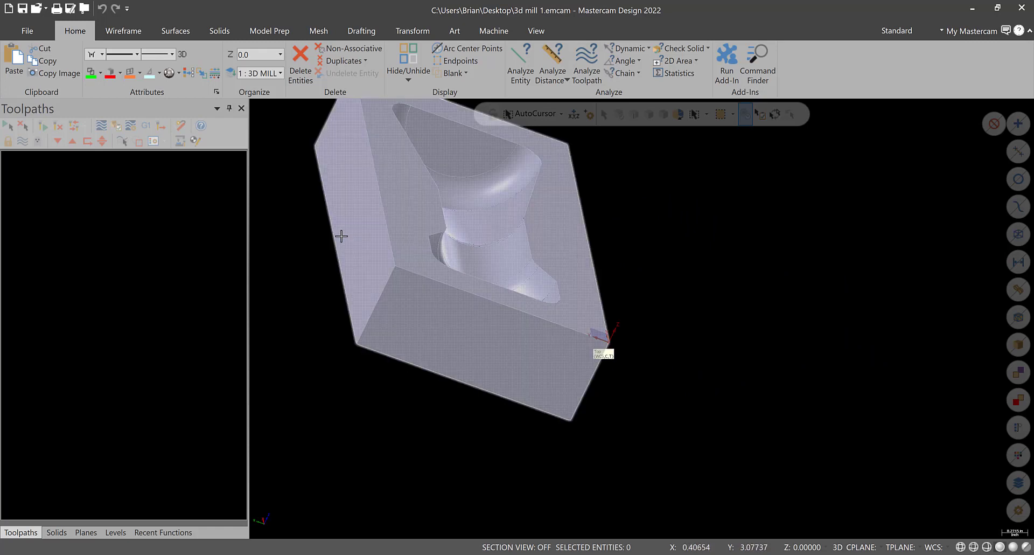
{"action": "middle_click_drag", "start_coordinate": [341, 236], "coordinate": [804, 158]}
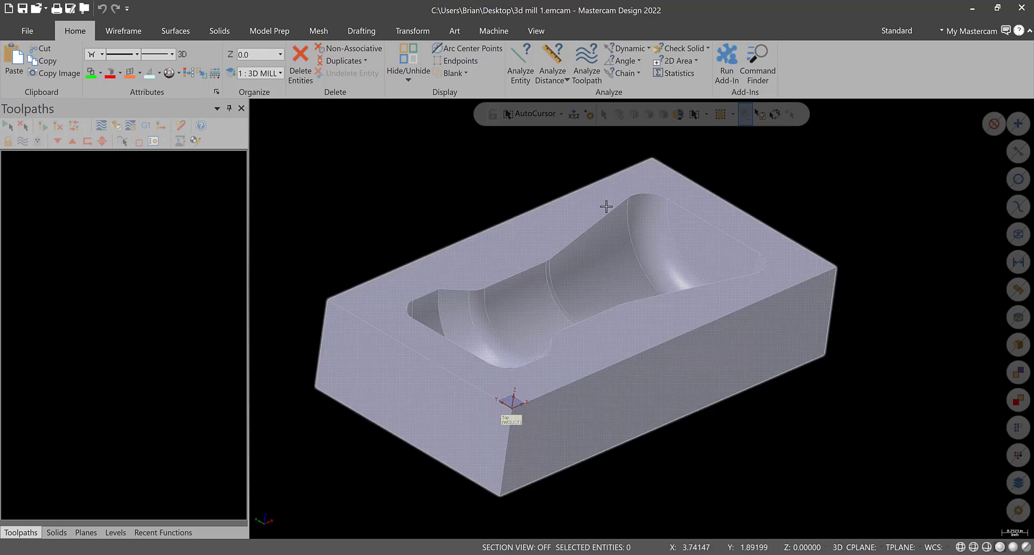
{"action": "middle_click_drag", "start_coordinate": [580, 265], "coordinate": [677, 296]}
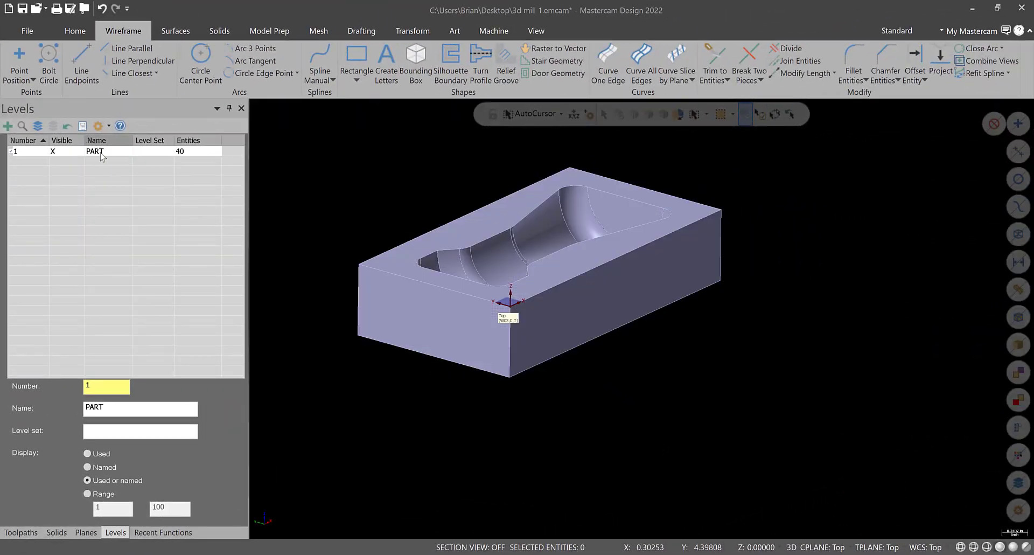
{"action": "left_click", "coordinate": [102, 153]}
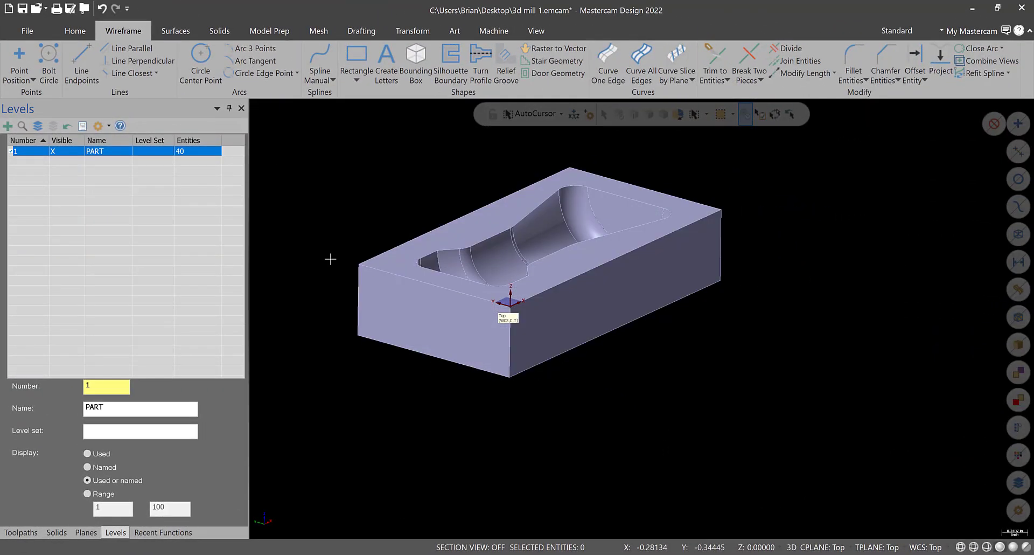
{"action": "mouse_move", "coordinate": [531, 291]}
{"action": "middle_mouse_down"}
{"action": "mouse_move", "coordinate": [517, 301]}
{"action": "mouse_move", "coordinate": [587, 329]}
{"action": "mouse_move", "coordinate": [562, 339]}
{"action": "mouse_move", "coordinate": [533, 301]}
{"action": "middle_mouse_up"}
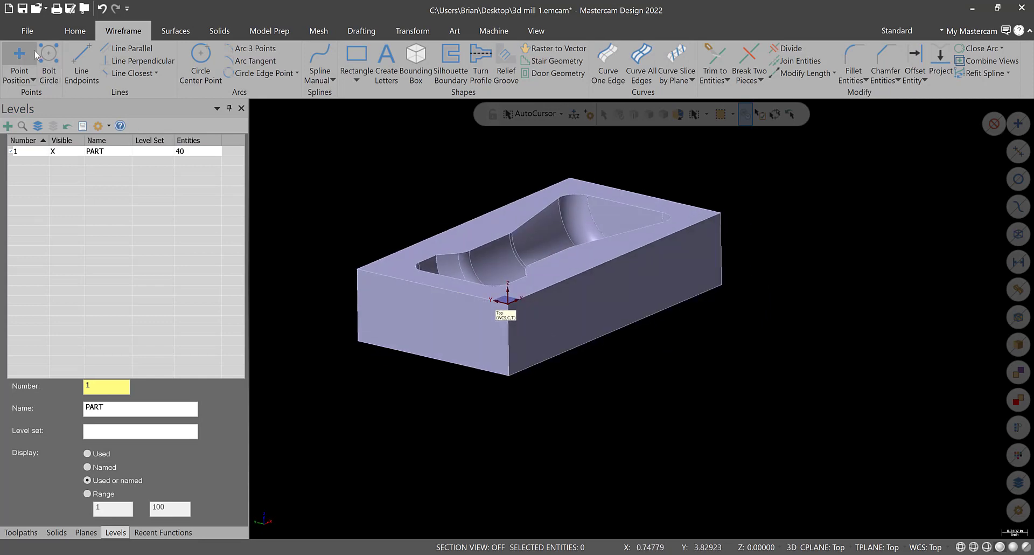
Step: Merge the fixture file "Kurt-DX6-WEB hard jaws installed with fasteners" into the part file
{"action": "left_click", "coordinate": [27, 30]}
{"action": "left_click", "coordinate": [17, 100]}
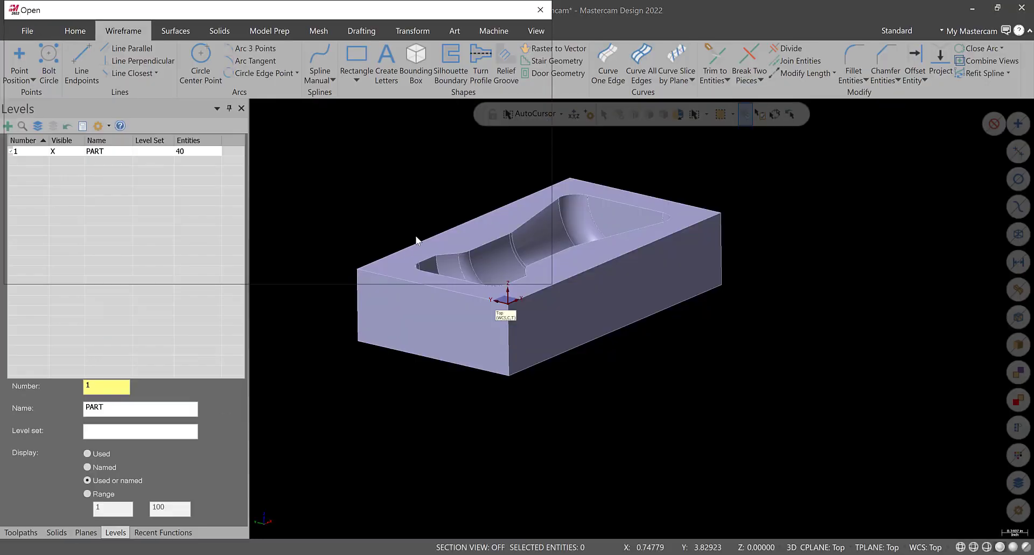
{"action": "left_click", "coordinate": [212, 123]}
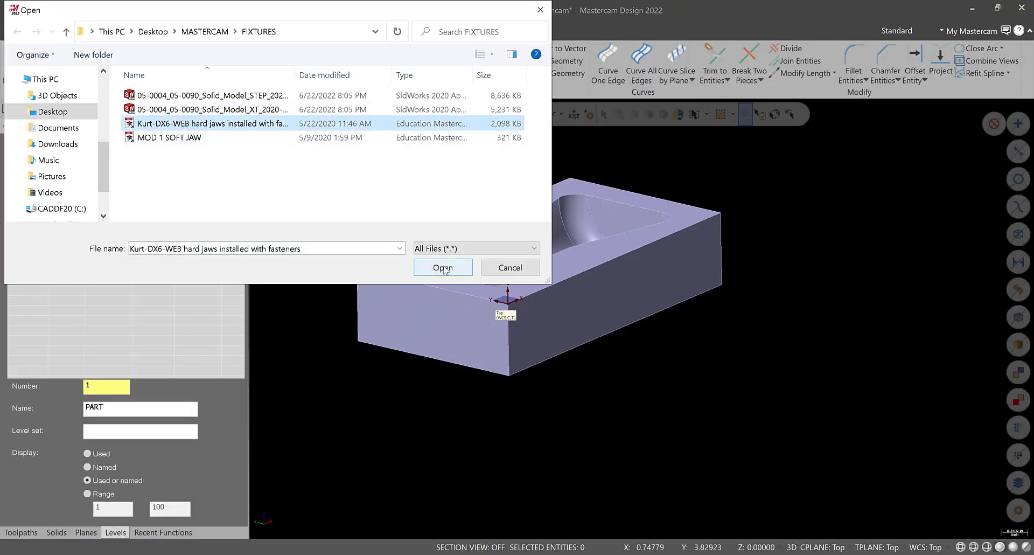
{"action": "left_click", "coordinate": [443, 268]}
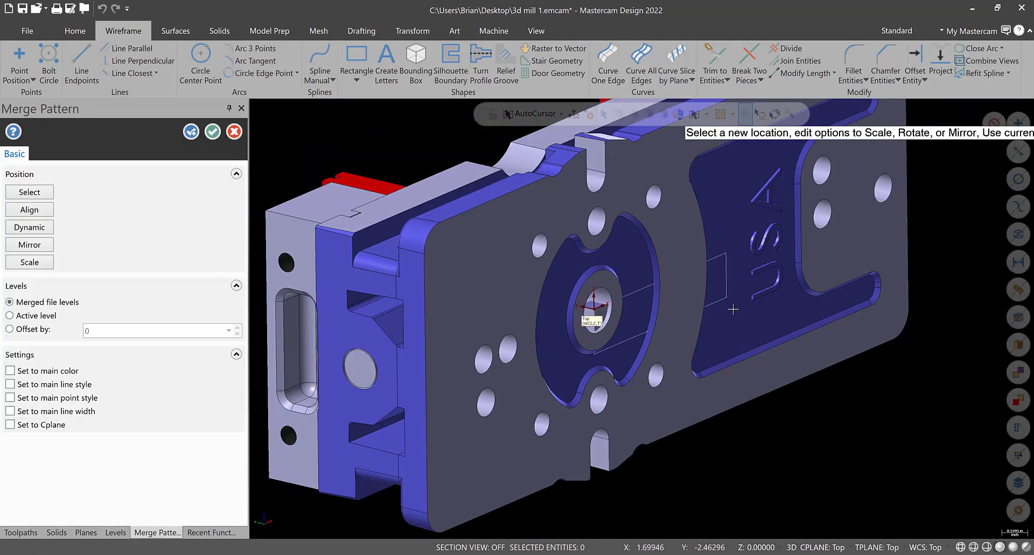
Step: Use Dynamic with the gnomon on the fixed jaw's top corner to rotate the merged vise upright, jaw facing the part
{"action": "scroll", "coordinate": [591, 285], "scroll_direction": "down", "scroll_amount": 4}
{"action": "scroll", "coordinate": [379, 238], "scroll_direction": "up", "scroll_amount": 2}
{"action": "left_click", "coordinate": [29, 227]}
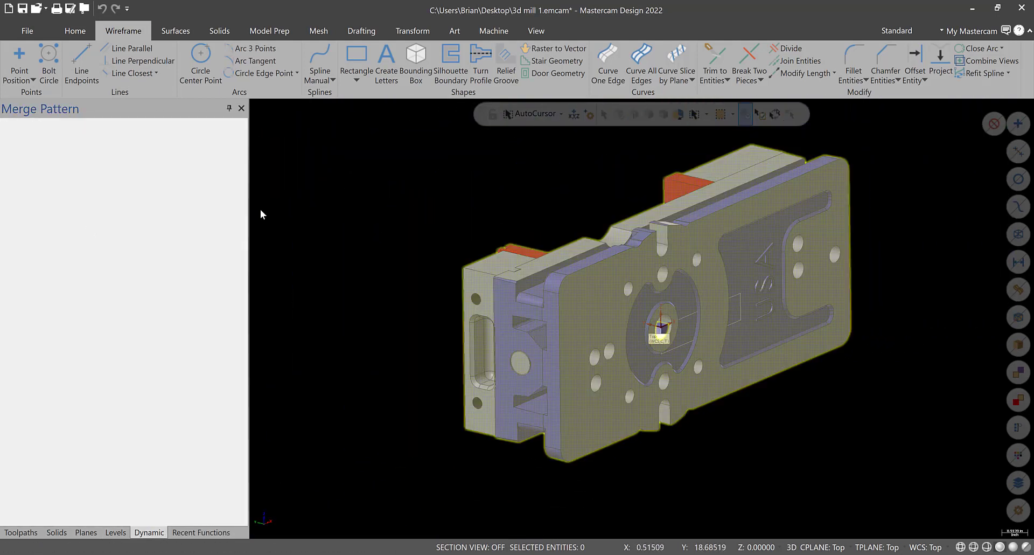
{"action": "left_click", "coordinate": [512, 248]}
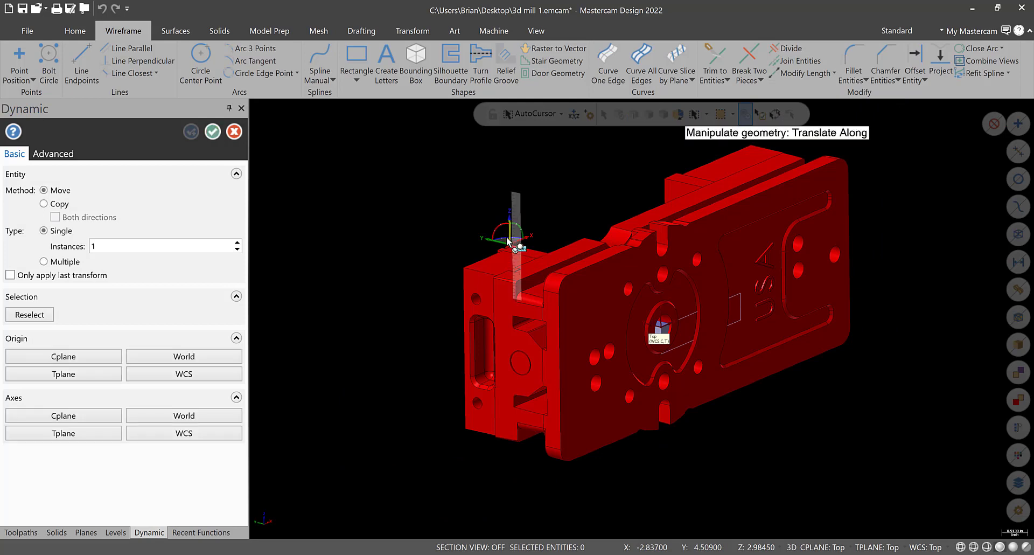
{"action": "left_click", "coordinate": [505, 225]}
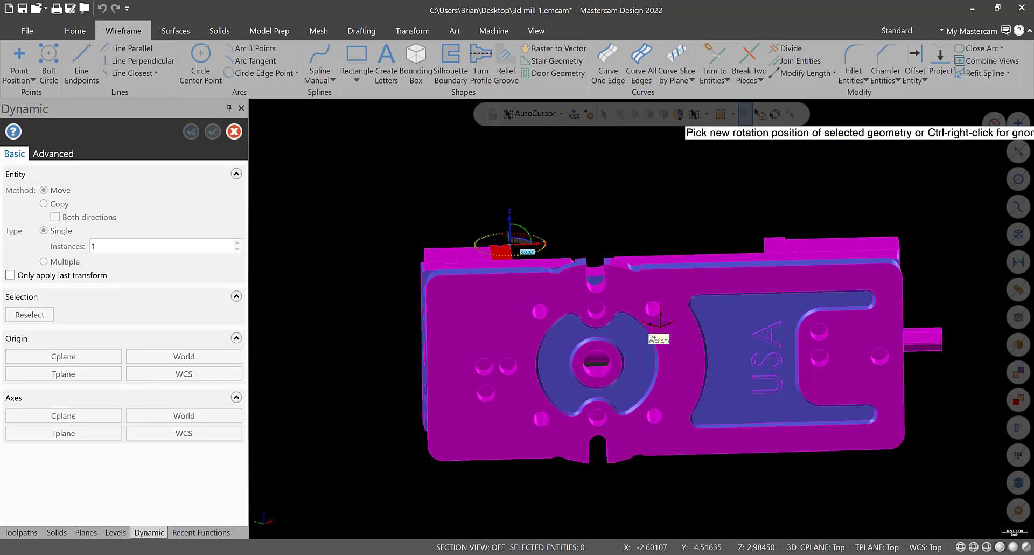
{"action": "left_click", "coordinate": [502, 237]}
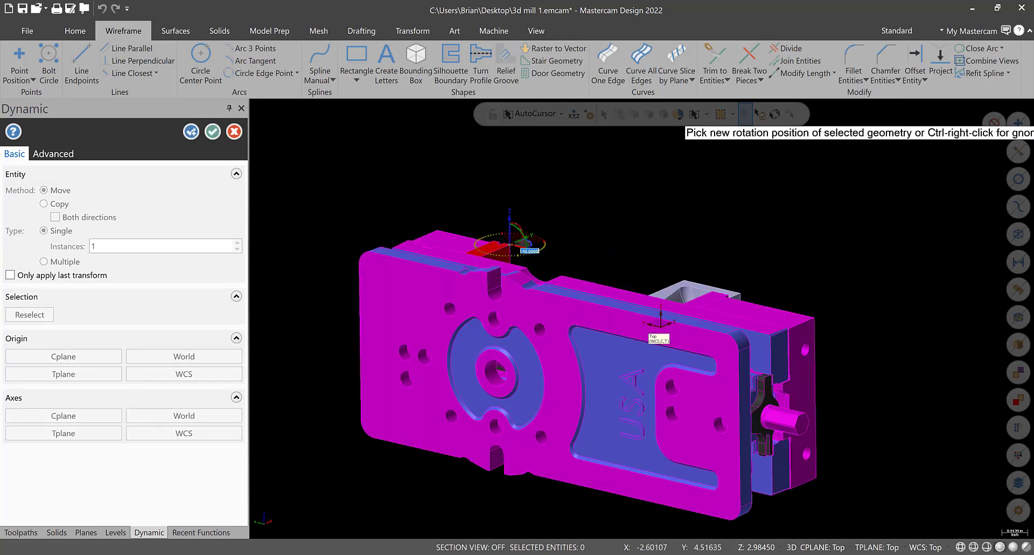
{"action": "left_click", "coordinate": [519, 225]}
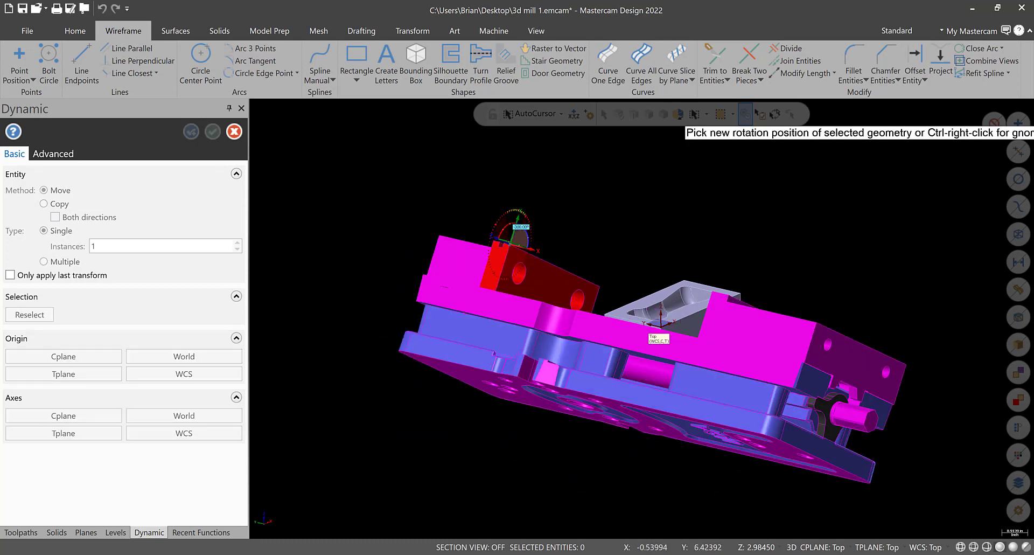
{"action": "left_click", "coordinate": [515, 251]}
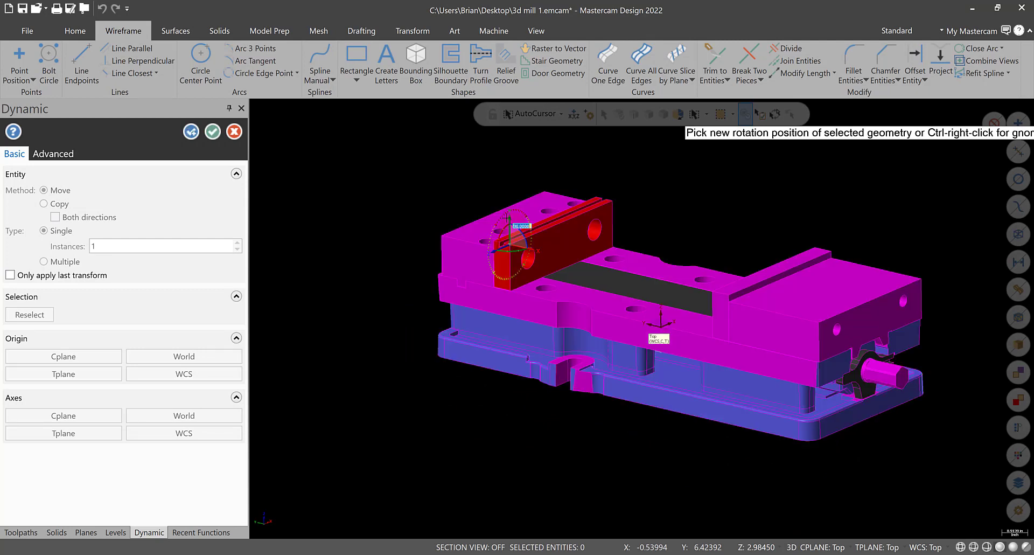
Step: Move the vise so the fixed jaw's top corner meets the part's lower corner at X0, Y2.5, Z-1
{"action": "left_click", "coordinate": [510, 245]}
{"action": "scroll", "coordinate": [559, 416], "scroll_direction": "up", "scroll_amount": 3}
{"action": "scroll", "coordinate": [562, 402], "scroll_direction": "up", "scroll_amount": 3}
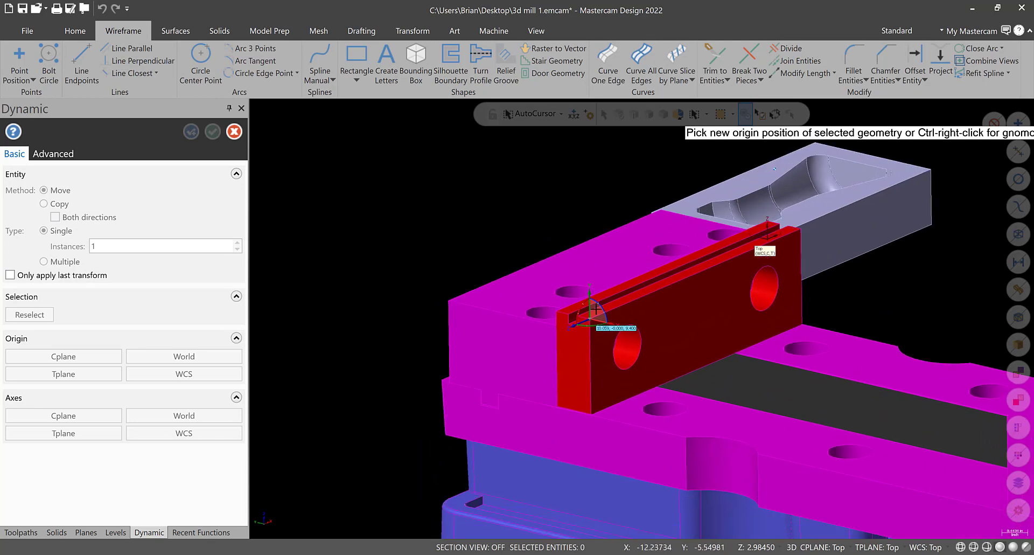
{"action": "scroll", "coordinate": [599, 410], "scroll_direction": "down", "scroll_amount": 3}
{"action": "middle_click_drag", "start_coordinate": [598, 409], "coordinate": [632, 373]}
{"action": "scroll", "coordinate": [630, 410], "scroll_direction": "down", "scroll_amount": 3}
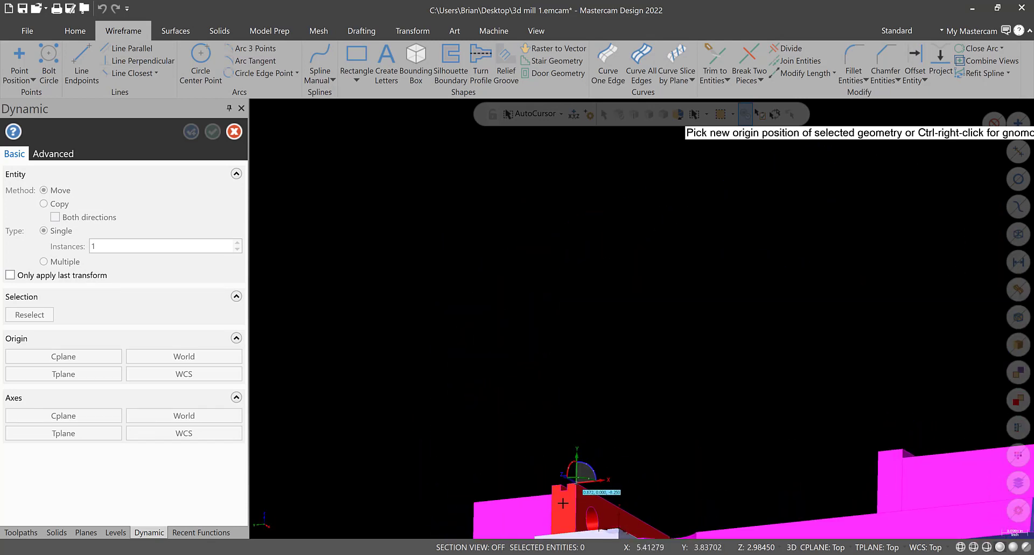
{"action": "right_click", "coordinate": [559, 279]}
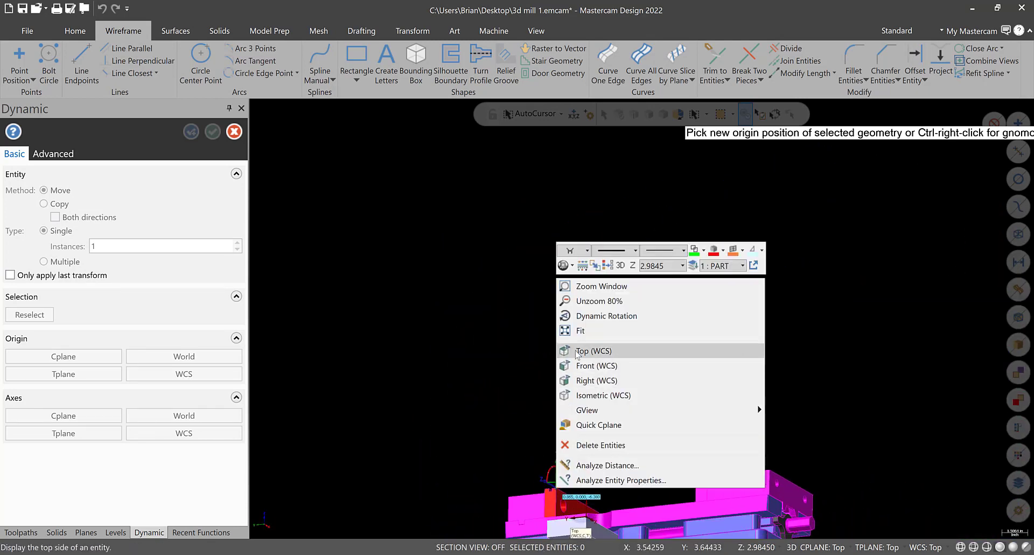
{"action": "left_click", "coordinate": [592, 350]}
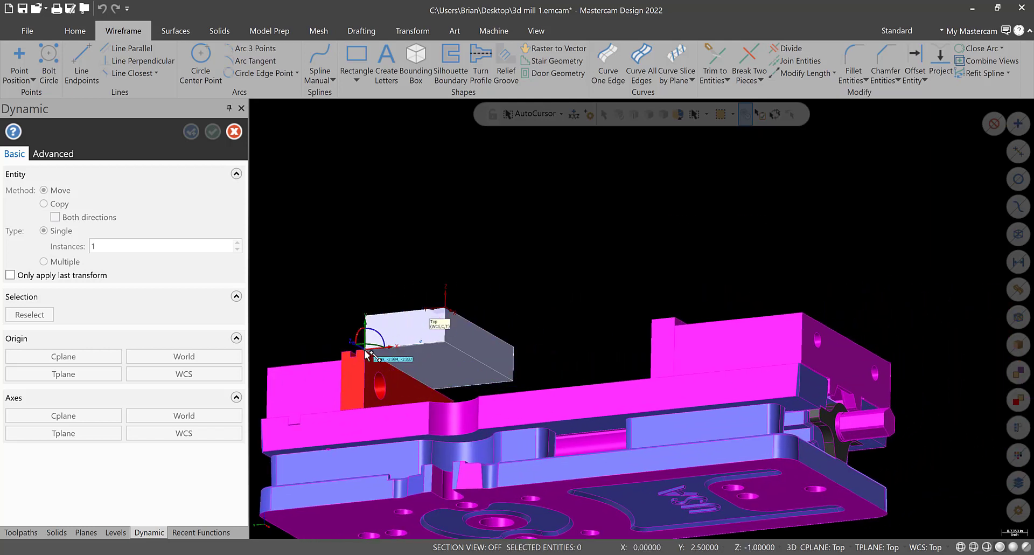
{"action": "left_click", "coordinate": [365, 350]}
Step: Slide the vise along the fixed jaw's length so the jaw's end extends beyond the part
{"action": "middle_click_drag", "start_coordinate": [365, 350], "coordinate": [389, 331]}
{"action": "scroll", "coordinate": [396, 354], "scroll_direction": "up", "scroll_amount": 3}
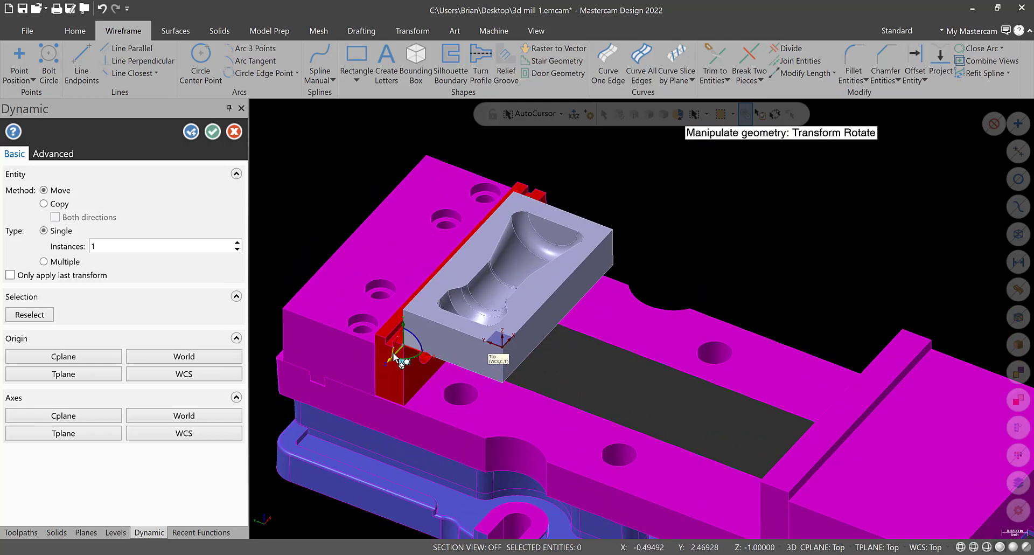
{"action": "left_click", "coordinate": [398, 356]}
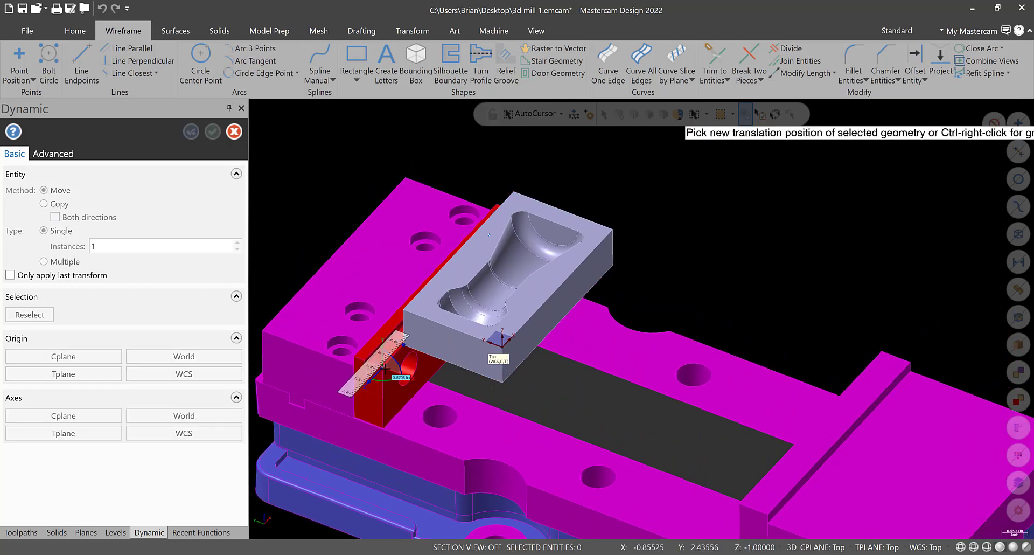
{"action": "left_click", "coordinate": [482, 376]}
Step: Check the part's seating against the fixed jaw, then accept the vise position and complete the merge
{"action": "middle_click_drag", "start_coordinate": [483, 376], "coordinate": [490, 229]}
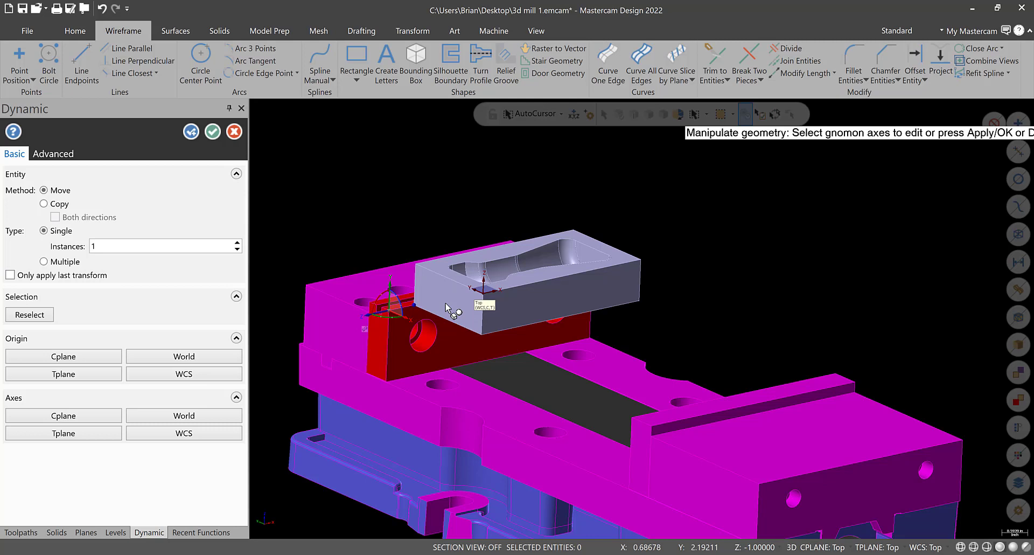
{"action": "mouse_move", "coordinate": [487, 335]}
{"action": "middle_mouse_down"}
{"action": "mouse_move", "coordinate": [486, 305]}
{"action": "mouse_move", "coordinate": [486, 339]}
{"action": "middle_mouse_up"}
{"action": "scroll", "coordinate": [458, 344], "scroll_direction": "down", "scroll_amount": 1}
{"action": "scroll", "coordinate": [412, 348], "scroll_direction": "up", "scroll_amount": 4}
{"action": "scroll", "coordinate": [412, 347], "scroll_direction": "up", "scroll_amount": 2}
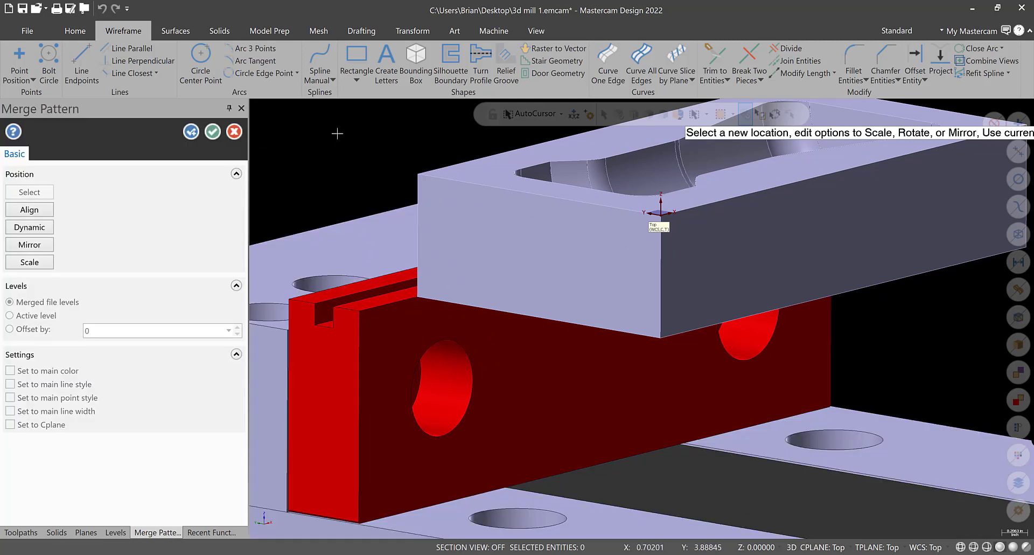
{"action": "left_click", "coordinate": [213, 133]}
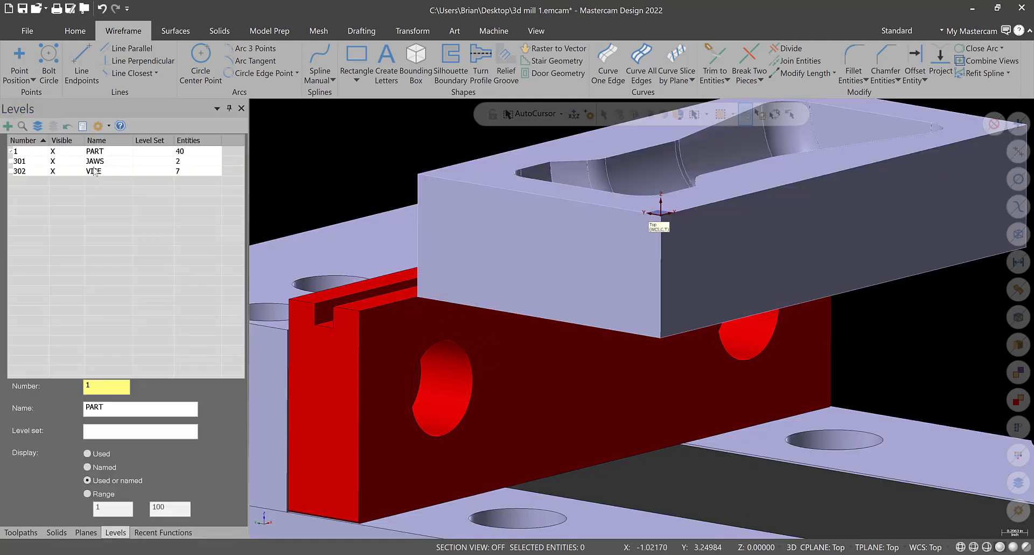
Step: Move both red vise jaws to level 302 VISE through their entity properties and clear the emptied JAWS level
{"action": "scroll", "coordinate": [452, 325], "scroll_direction": "down", "scroll_amount": 3}
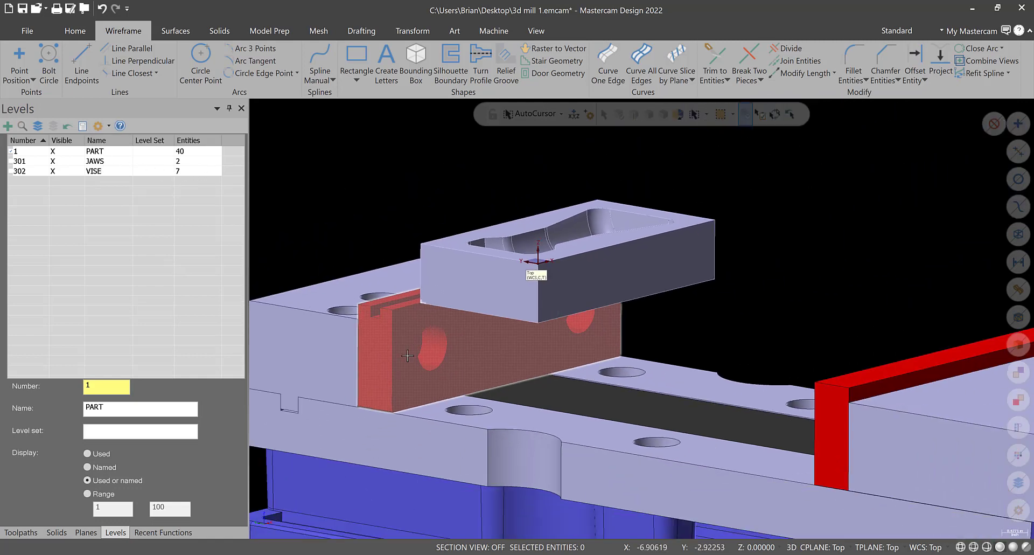
{"action": "left_click", "coordinate": [831, 440]}
{"action": "right_click", "coordinate": [831, 440]}
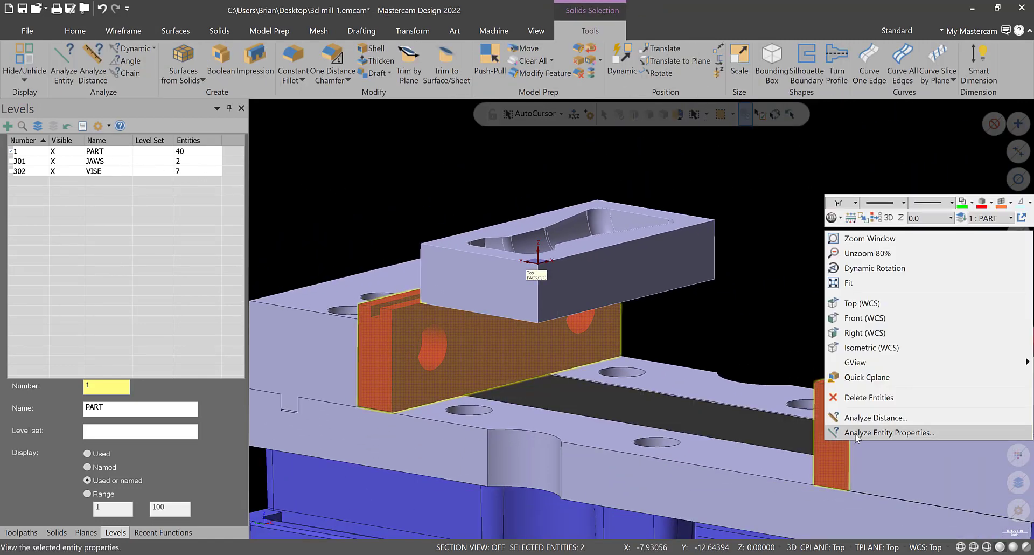
{"action": "left_click", "coordinate": [841, 431]}
{"action": "left_click", "coordinate": [136, 289]}
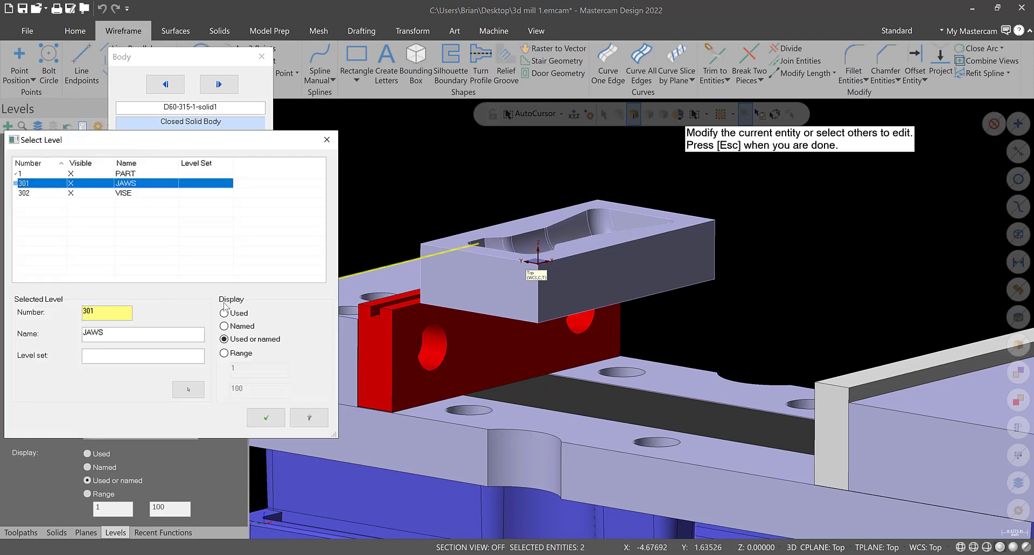
{"action": "left_click", "coordinate": [92, 194]}
{"action": "left_click", "coordinate": [257, 414]}
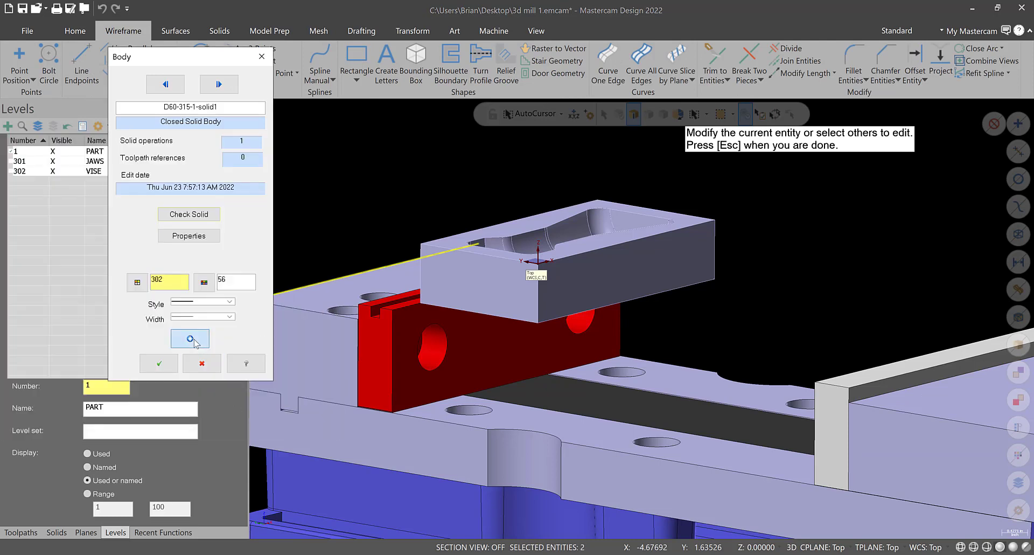
{"action": "left_click", "coordinate": [193, 340]}
{"action": "left_click", "coordinate": [159, 365]}
{"action": "right_click", "coordinate": [110, 162]}
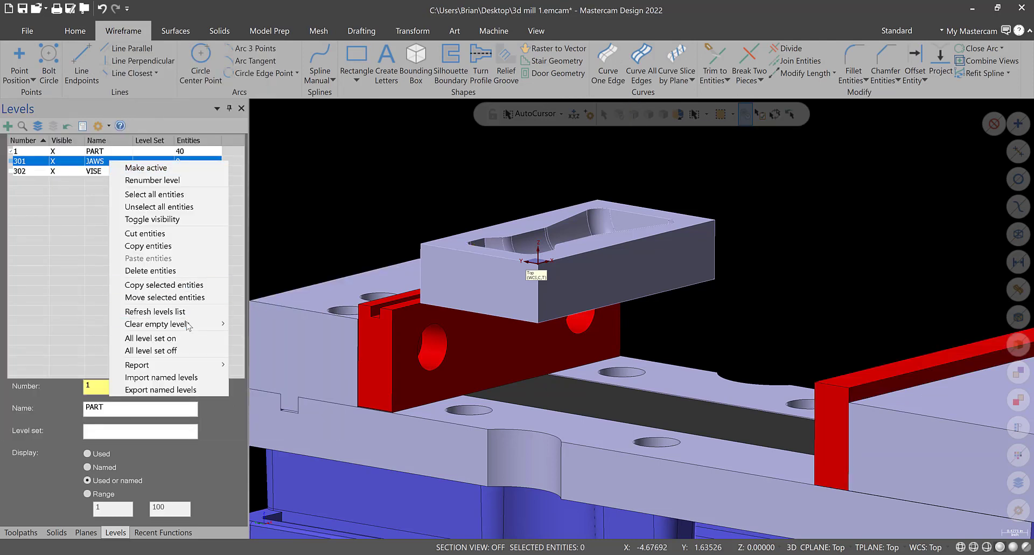
{"action": "left_click", "coordinate": [246, 336]}
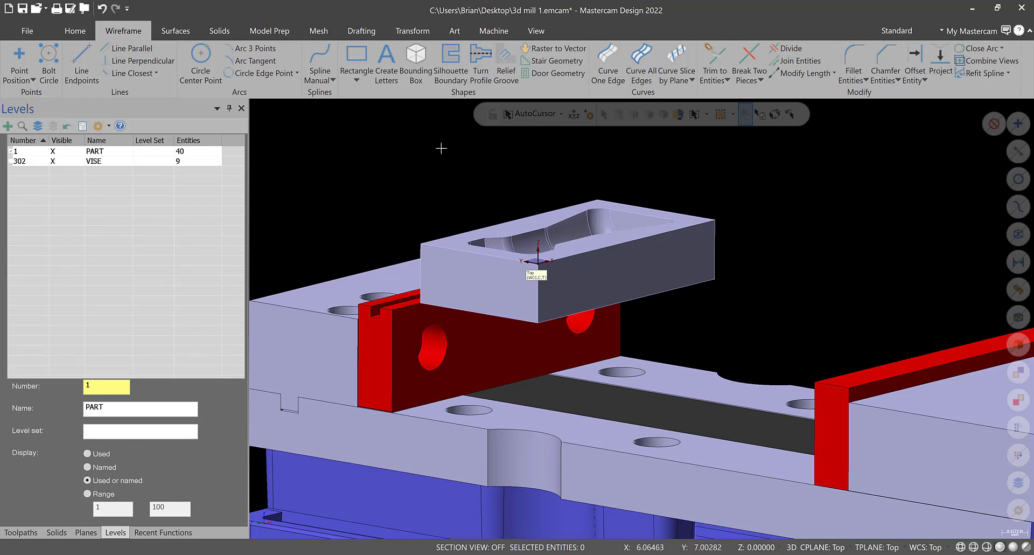
Step: Make level 302 VISE active and create a curve along the fixed red jaw's lower front edge
{"action": "scroll", "coordinate": [493, 369], "scroll_direction": "down", "scroll_amount": 4}
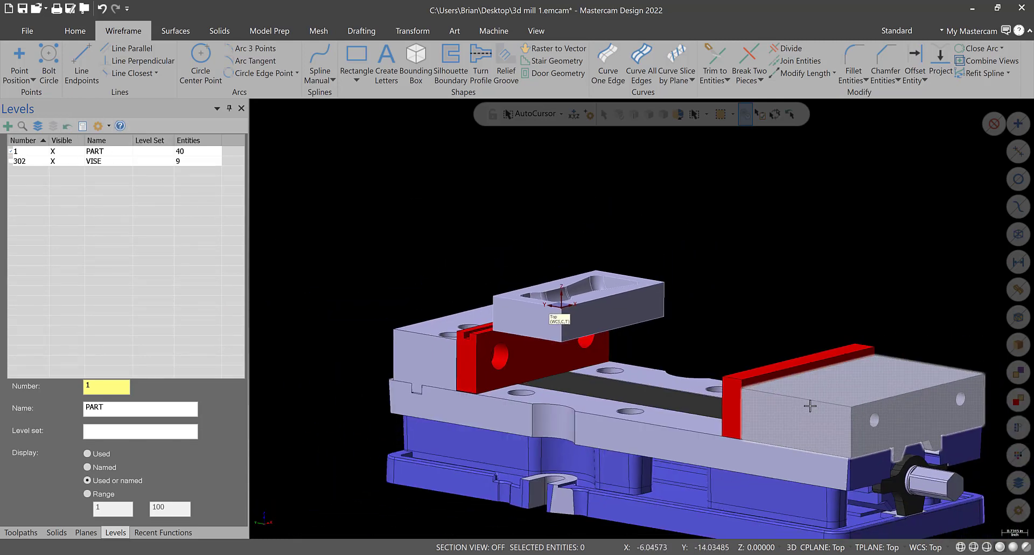
{"action": "scroll", "coordinate": [777, 422], "scroll_direction": "up", "scroll_amount": 1}
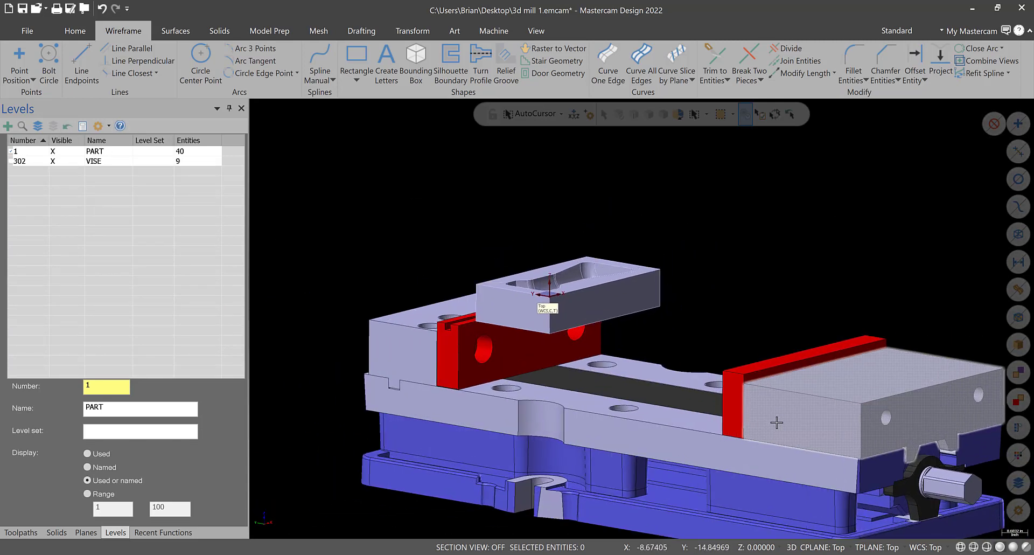
{"action": "scroll", "coordinate": [777, 422], "scroll_direction": "up", "scroll_amount": 1}
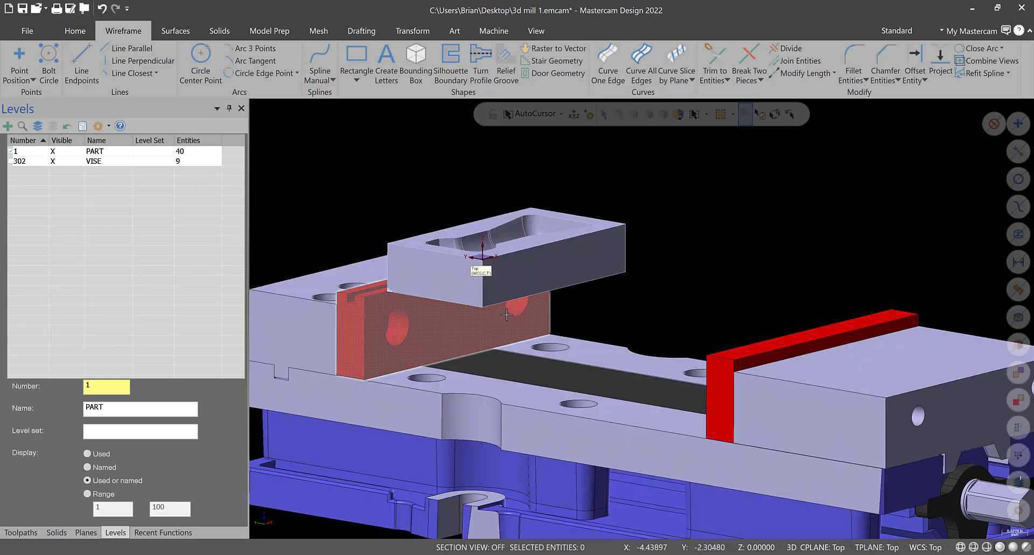
{"action": "scroll", "coordinate": [387, 323], "scroll_direction": "up", "scroll_amount": 2}
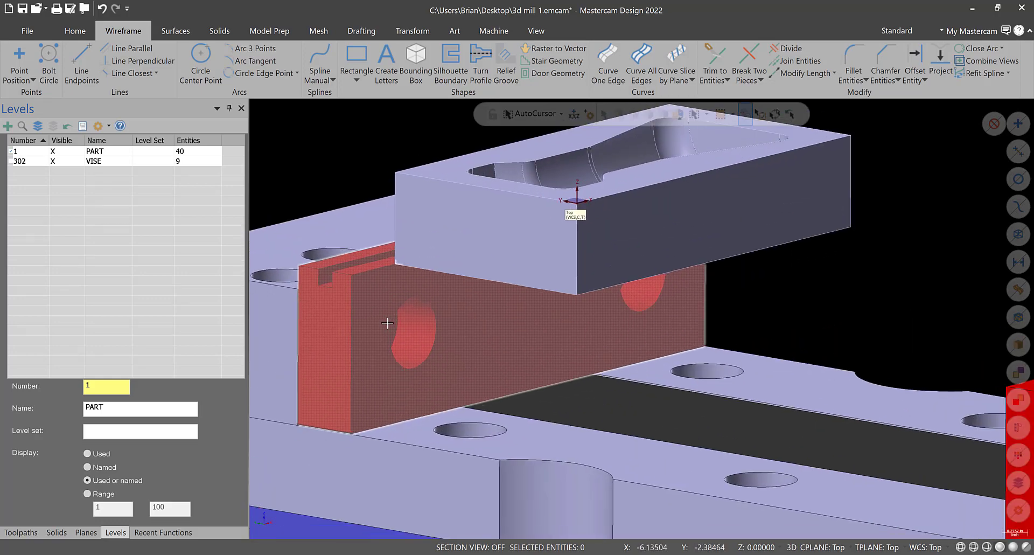
{"action": "scroll", "coordinate": [387, 323], "scroll_direction": "down", "scroll_amount": 2}
{"action": "scroll", "coordinate": [396, 344], "scroll_direction": "up", "scroll_amount": 3}
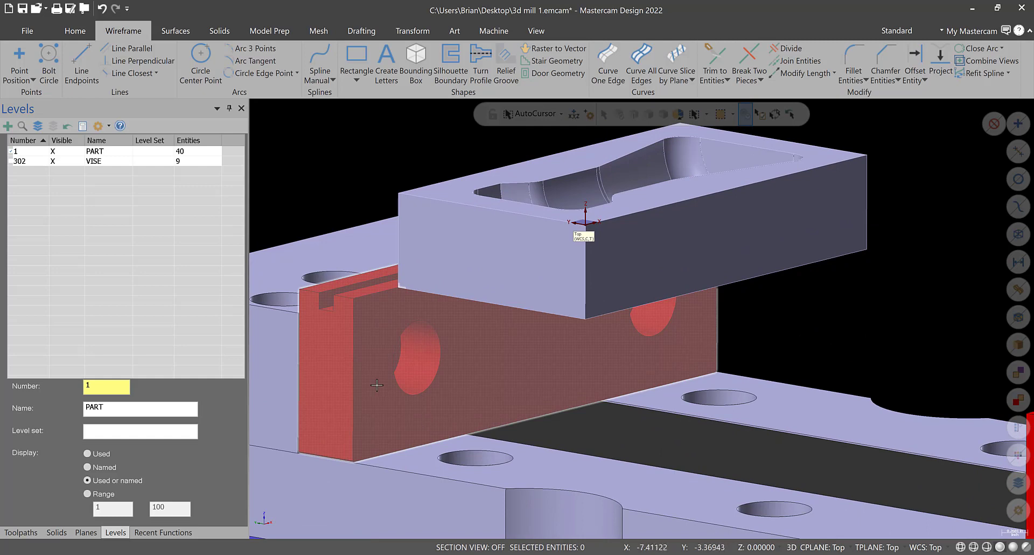
{"action": "left_click", "coordinate": [20, 163]}
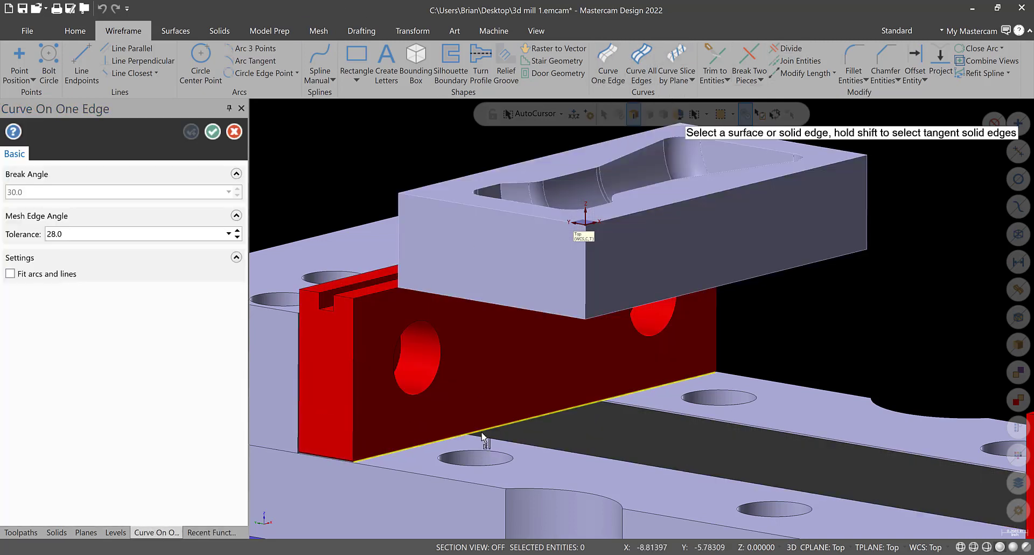
{"action": "left_click", "coordinate": [482, 434]}
{"action": "left_click", "coordinate": [211, 132]}
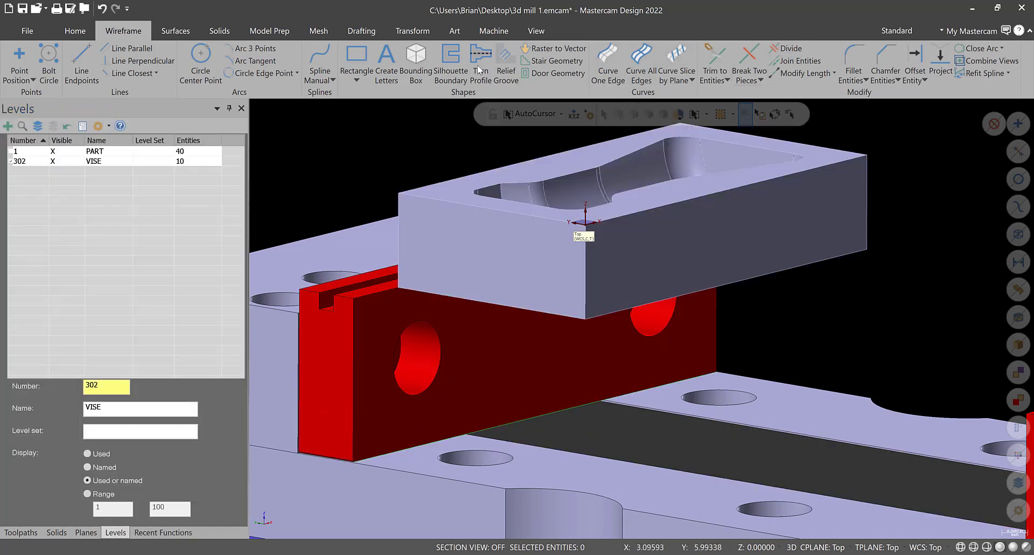
Step: Raise the new edge curve 1 inch along Z up the face of the fixed jaw with Dynamic transform
{"action": "left_click", "coordinate": [484, 430]}
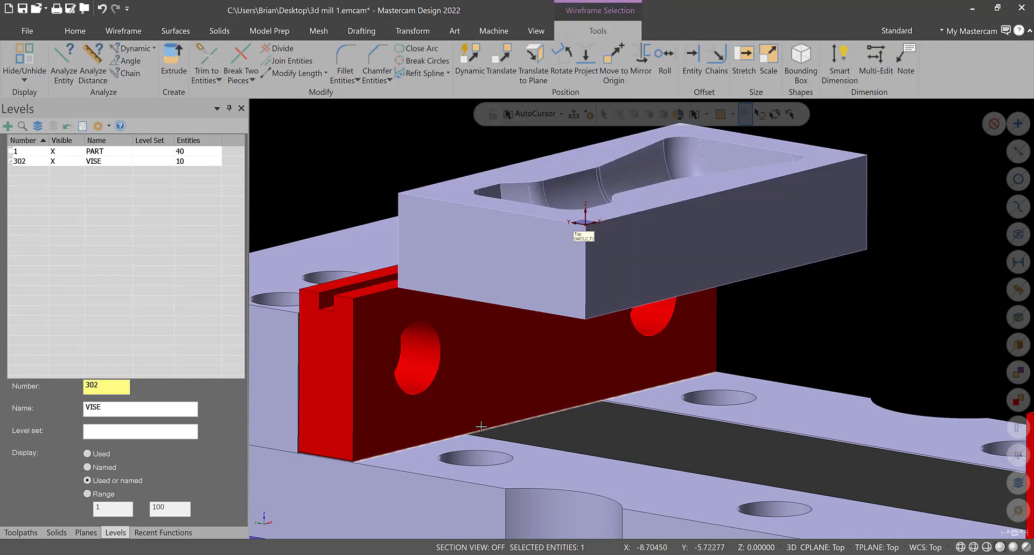
{"action": "left_click", "coordinate": [468, 56]}
{"action": "scroll", "coordinate": [349, 471], "scroll_direction": "up", "scroll_amount": 6}
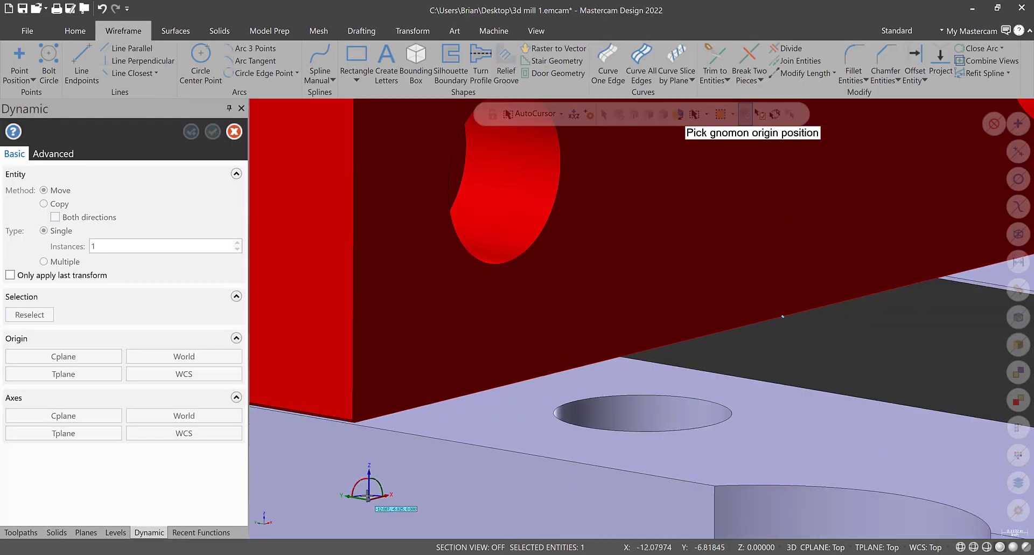
{"action": "scroll", "coordinate": [550, 320], "scroll_direction": "down", "scroll_amount": 5}
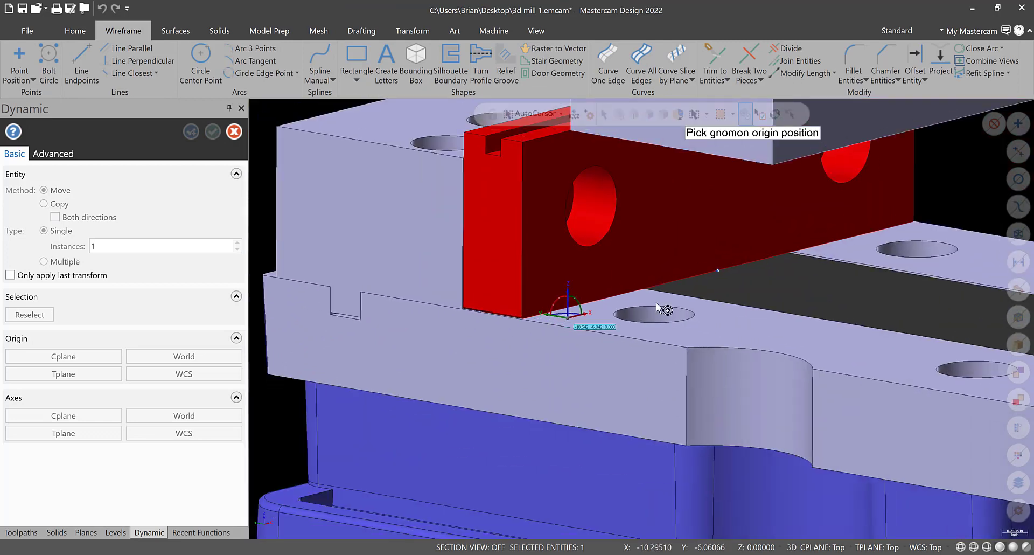
{"action": "left_click", "coordinate": [715, 270]}
{"action": "left_click", "coordinate": [714, 261]}
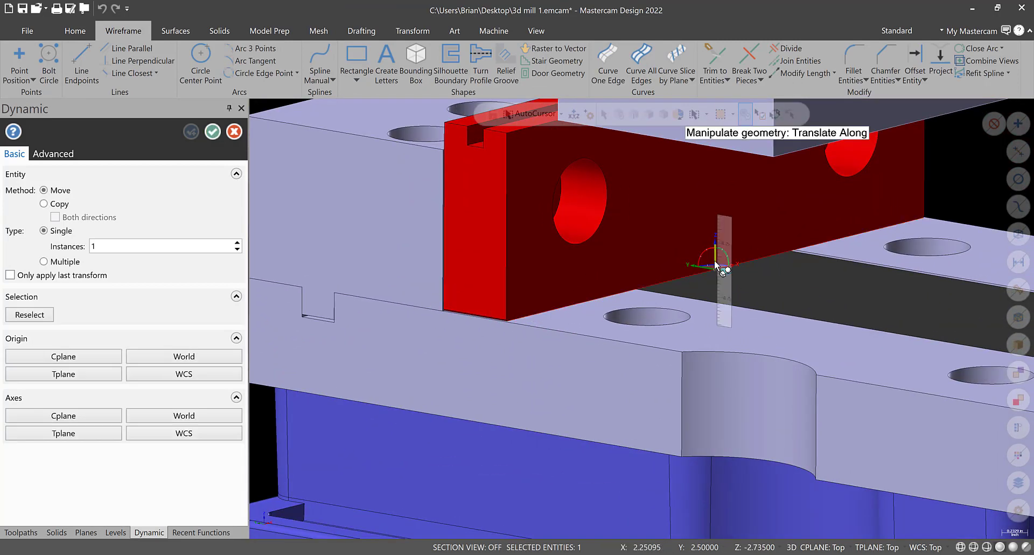
{"action": "scroll", "coordinate": [712, 191], "scroll_direction": "down", "scroll_amount": 3}
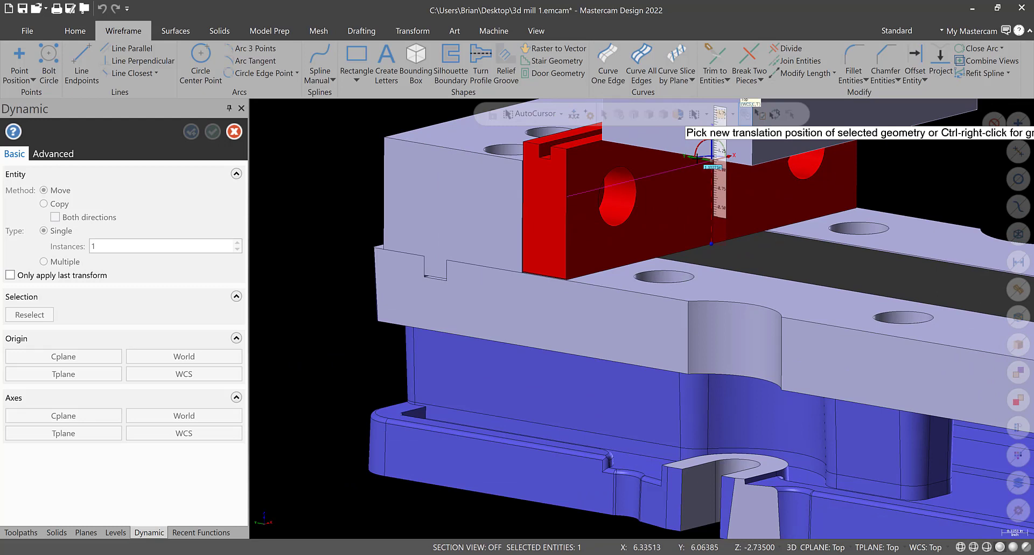
{"action": "scroll", "coordinate": [910, 135], "scroll_direction": "down", "scroll_amount": 4}
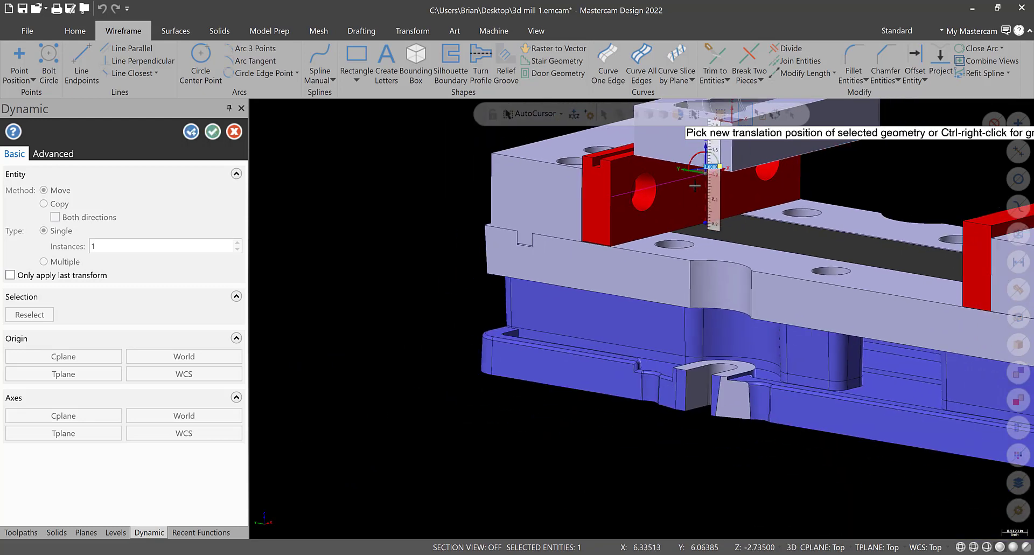
{"action": "scroll", "coordinate": [887, 139], "scroll_direction": "up", "scroll_amount": 5}
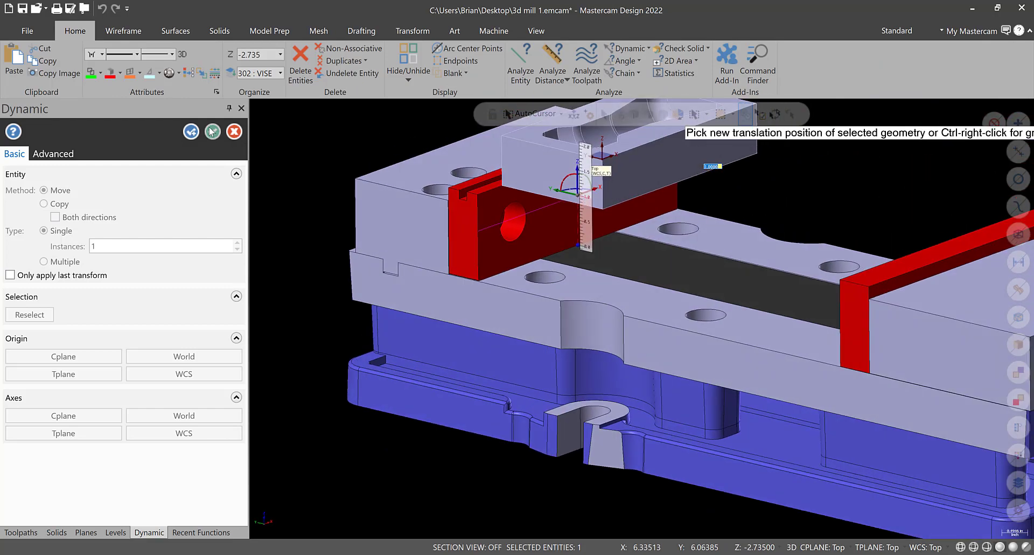
{"action": "left_click", "coordinate": [212, 132]}
Step: Measure the distance from the raised line to the fixed jaw's top front edge
{"action": "scroll", "coordinate": [755, 178], "scroll_direction": "down", "scroll_amount": 3}
{"action": "scroll", "coordinate": [366, 202], "scroll_direction": "up", "scroll_amount": 4}
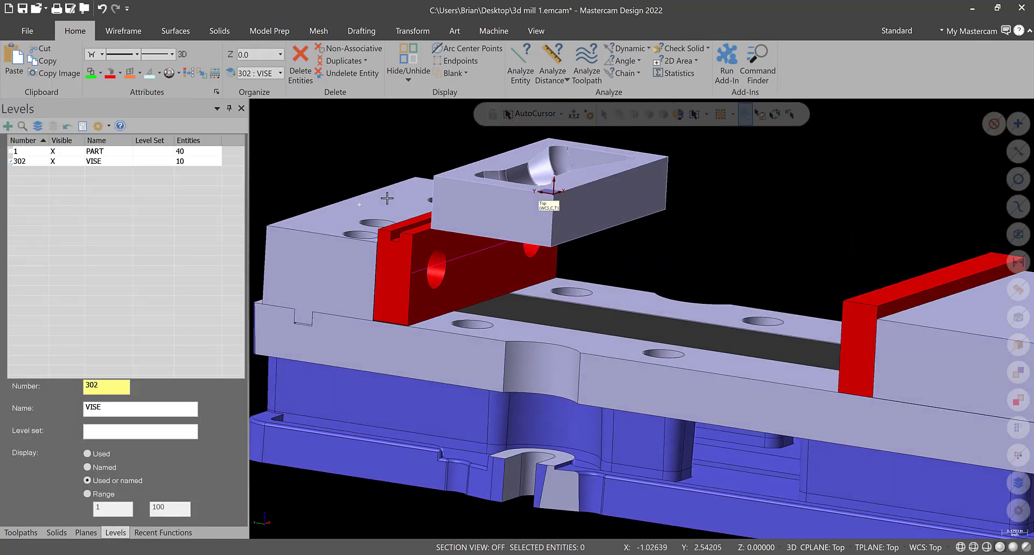
{"action": "mouse_move", "coordinate": [430, 237]}
{"action": "middle_mouse_down"}
{"action": "mouse_move", "coordinate": [425, 216]}
{"action": "mouse_move", "coordinate": [418, 252]}
{"action": "middle_mouse_up"}
{"action": "right_click", "coordinate": [306, 112]}
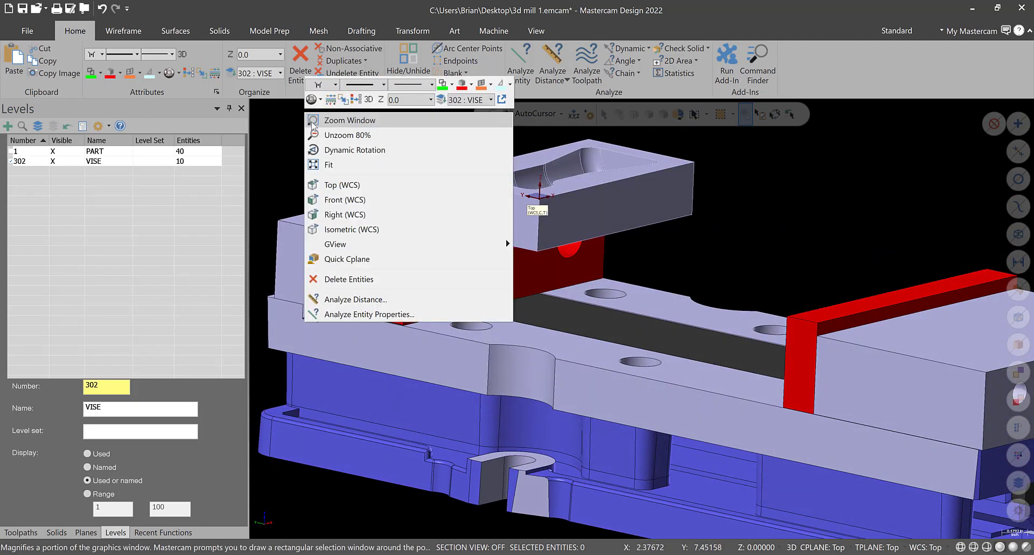
{"action": "left_click", "coordinate": [355, 299]}
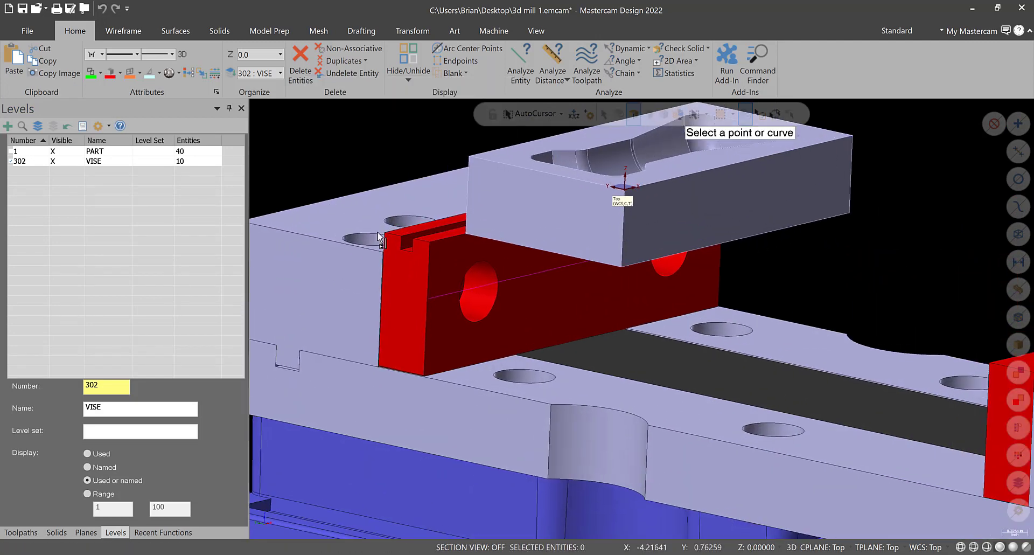
{"action": "left_click", "coordinate": [447, 289]}
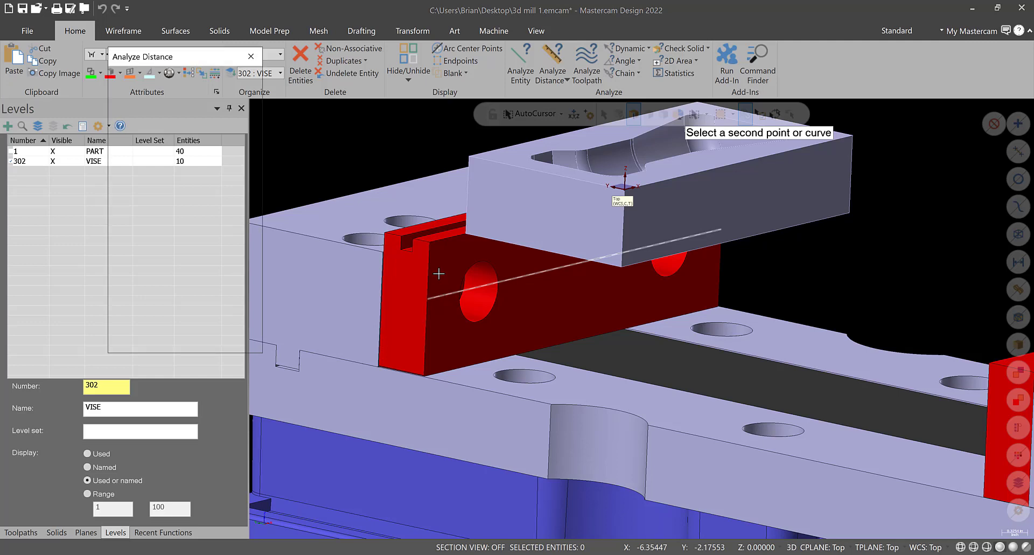
{"action": "left_click", "coordinate": [431, 241]}
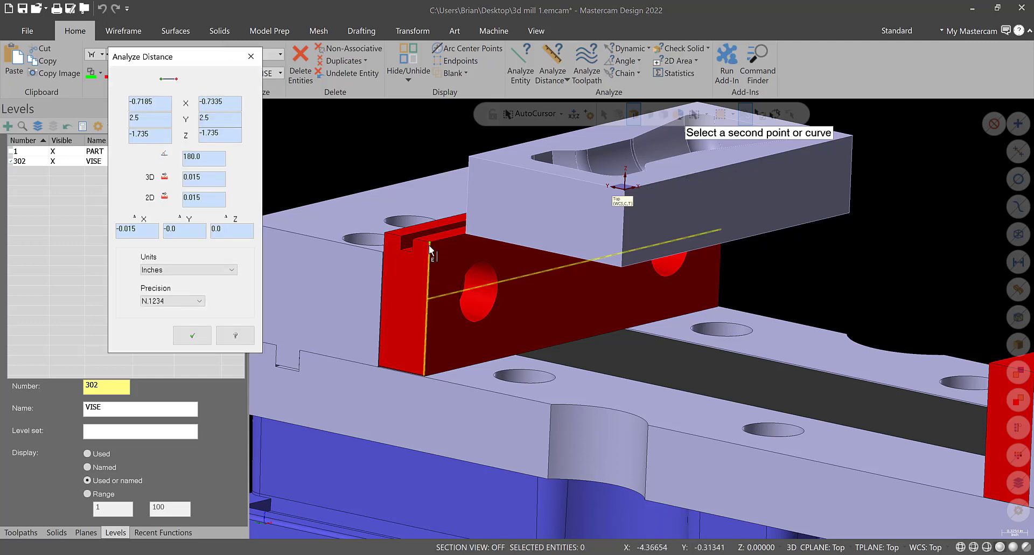
{"action": "left_click", "coordinate": [429, 244]}
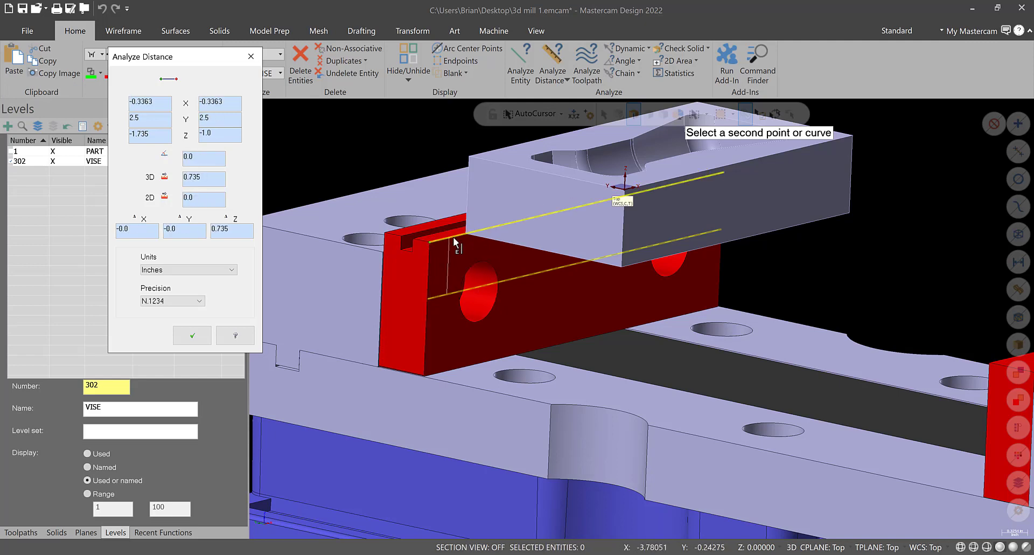
{"action": "key", "text": "Escape"}
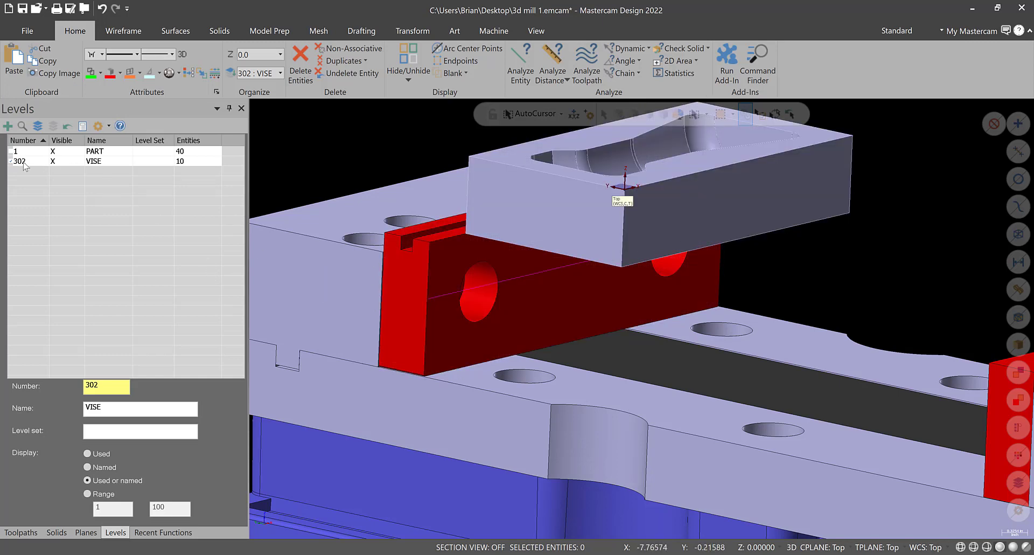
Step: Raise all VISE level entities along Z so the reference line aligns with the part's lower corner at Z-1, and clear the transform colors
{"action": "scroll", "coordinate": [527, 323], "scroll_direction": "down", "scroll_amount": 4}
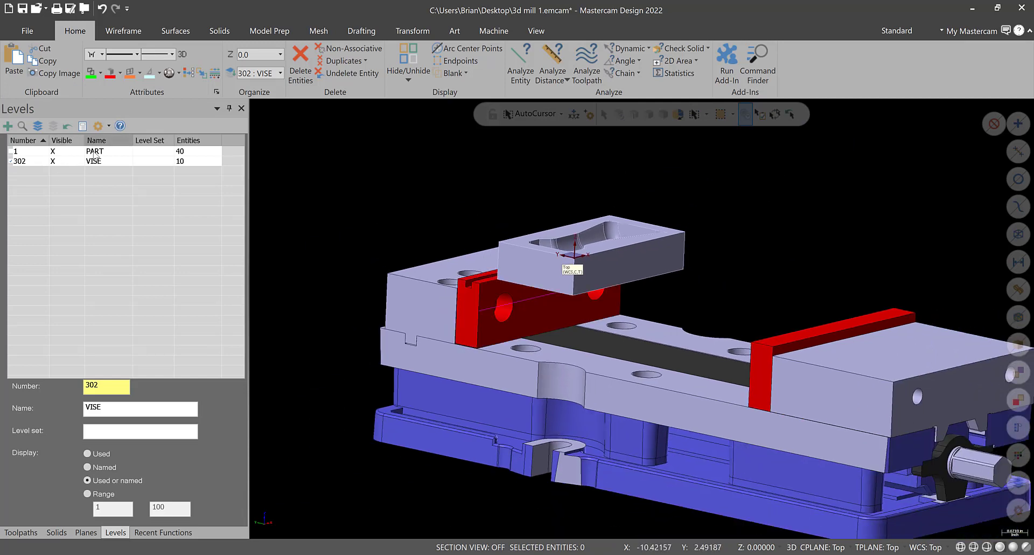
{"action": "left_click", "coordinate": [96, 161]}
{"action": "right_click", "coordinate": [96, 161]}
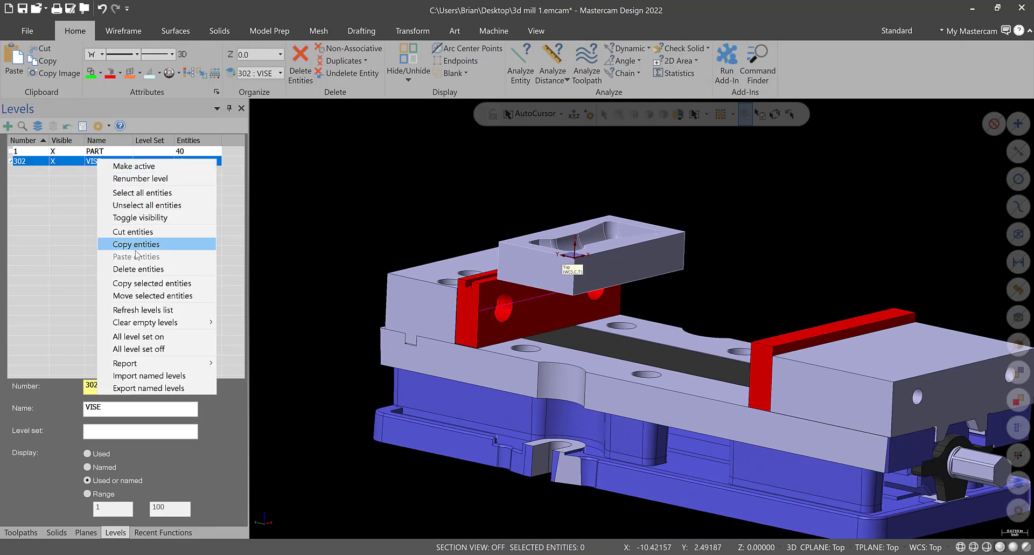
{"action": "left_click", "coordinate": [137, 192]}
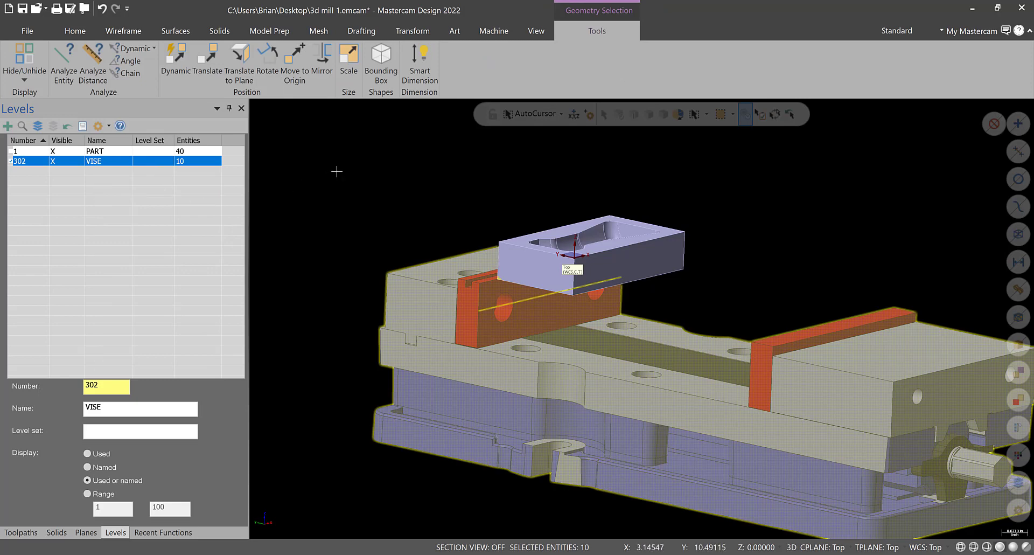
{"action": "left_click", "coordinate": [175, 58]}
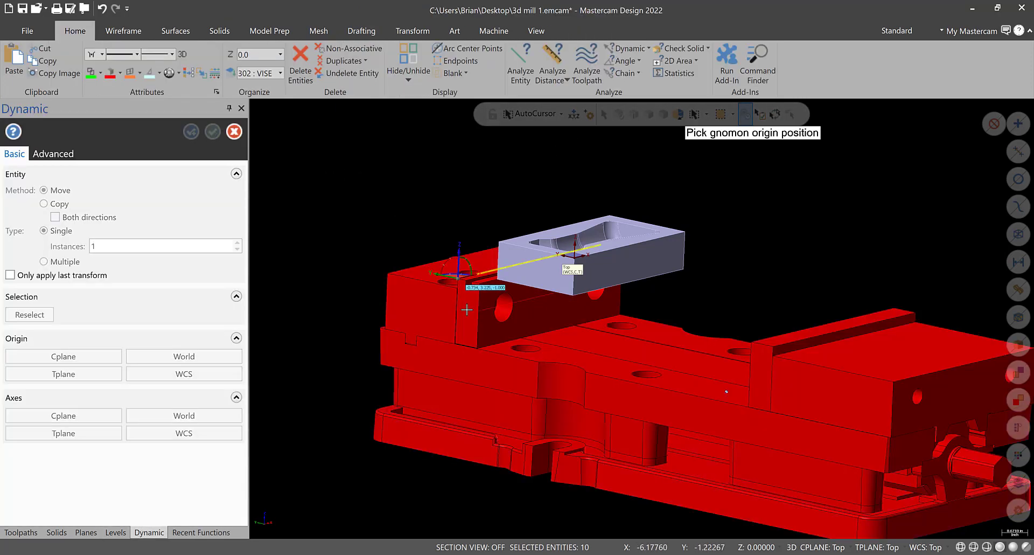
{"action": "scroll", "coordinate": [467, 310], "scroll_direction": "up", "scroll_amount": 6}
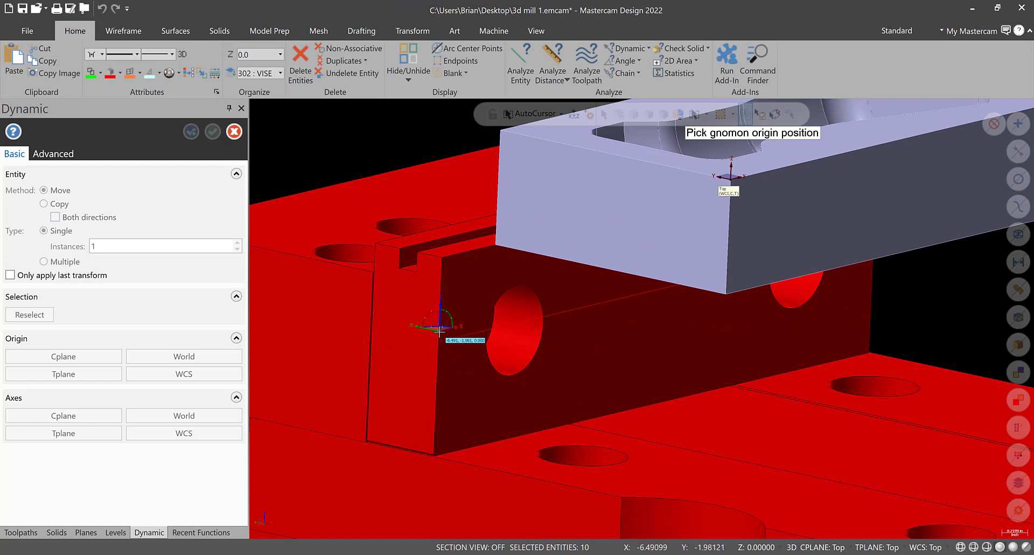
{"action": "left_click", "coordinate": [441, 339]}
{"action": "left_click", "coordinate": [438, 328]}
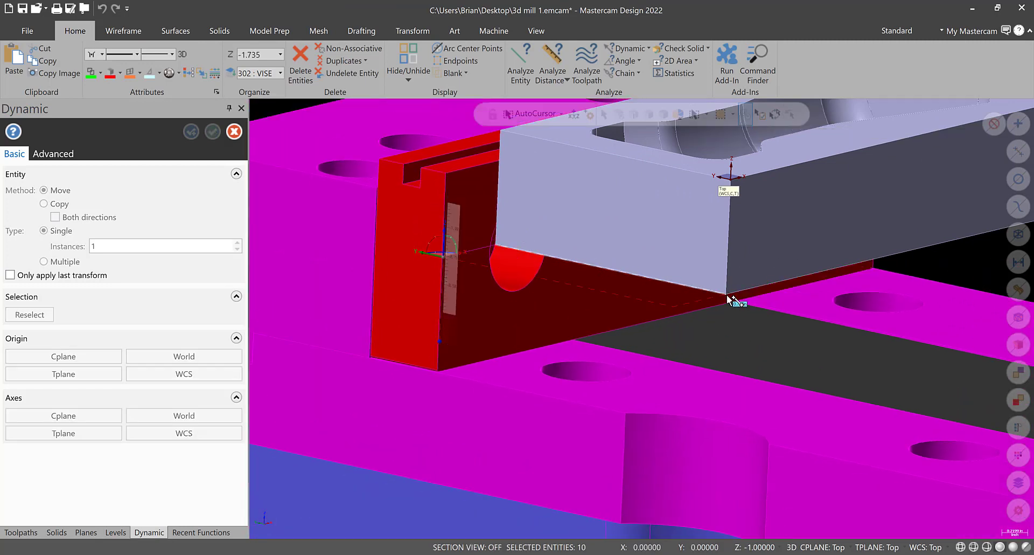
{"action": "left_click", "coordinate": [729, 296]}
{"action": "scroll", "coordinate": [664, 311], "scroll_direction": "down", "scroll_amount": 3}
{"action": "middle_click_drag", "start_coordinate": [664, 311], "coordinate": [566, 320]}
{"action": "scroll", "coordinate": [565, 320], "scroll_direction": "down", "scroll_amount": 1}
{"action": "left_click", "coordinate": [213, 131]}
{"action": "scroll", "coordinate": [812, 161], "scroll_direction": "down", "scroll_amount": 4}
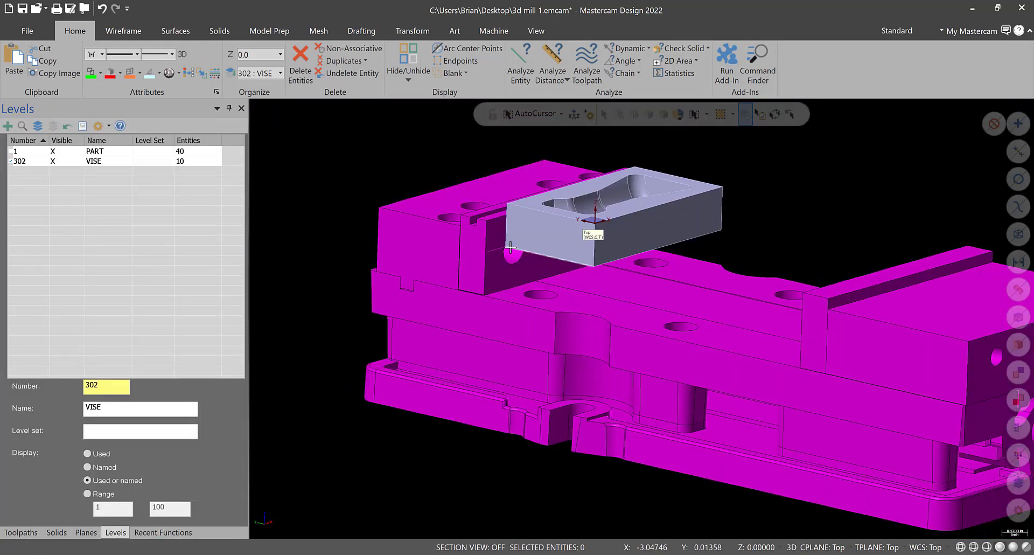
{"action": "right_click", "coordinate": [812, 156]}
{"action": "left_click", "coordinate": [762, 209]}
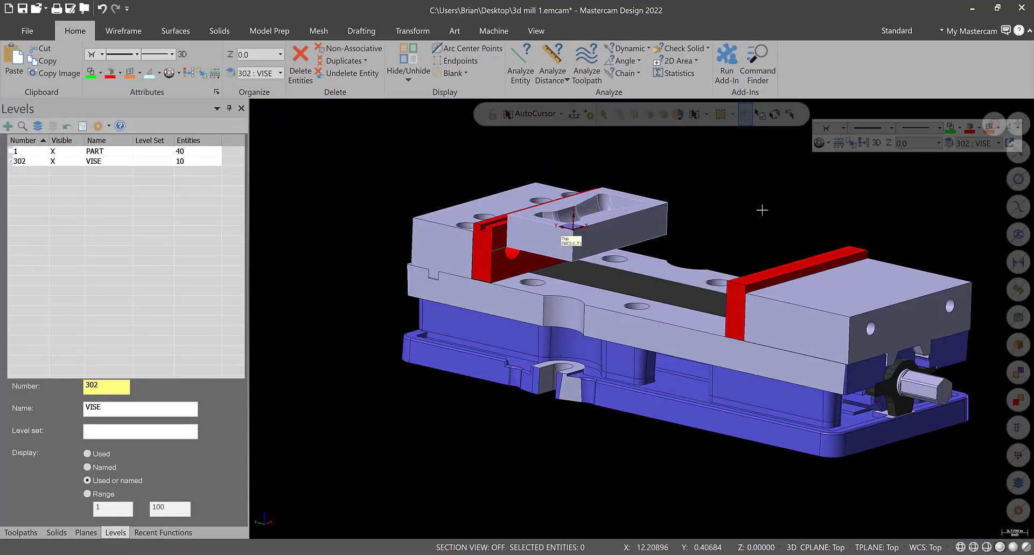
Step: Move the movable jaw and its red jaw plate along Y with Dynamic transform until they meet the part's lower front corner, and clear the colors
{"action": "left_click", "coordinate": [842, 278]}
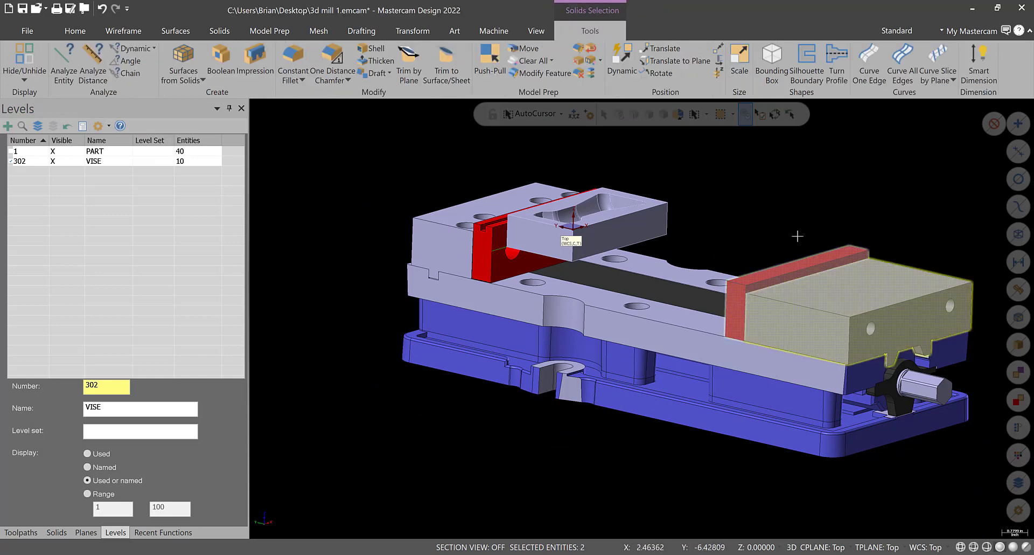
{"action": "right_click", "coordinate": [822, 183]}
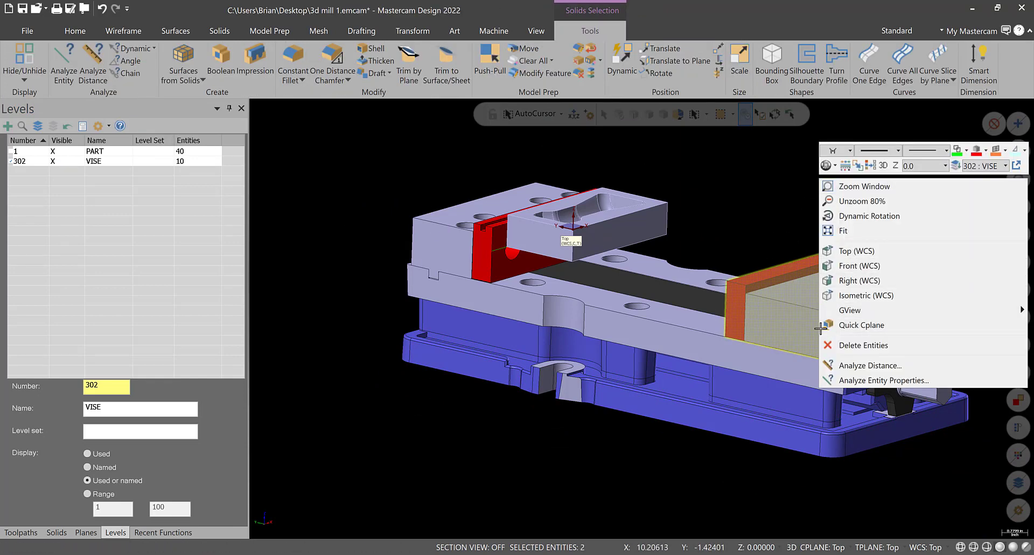
{"action": "left_click", "coordinate": [635, 52]}
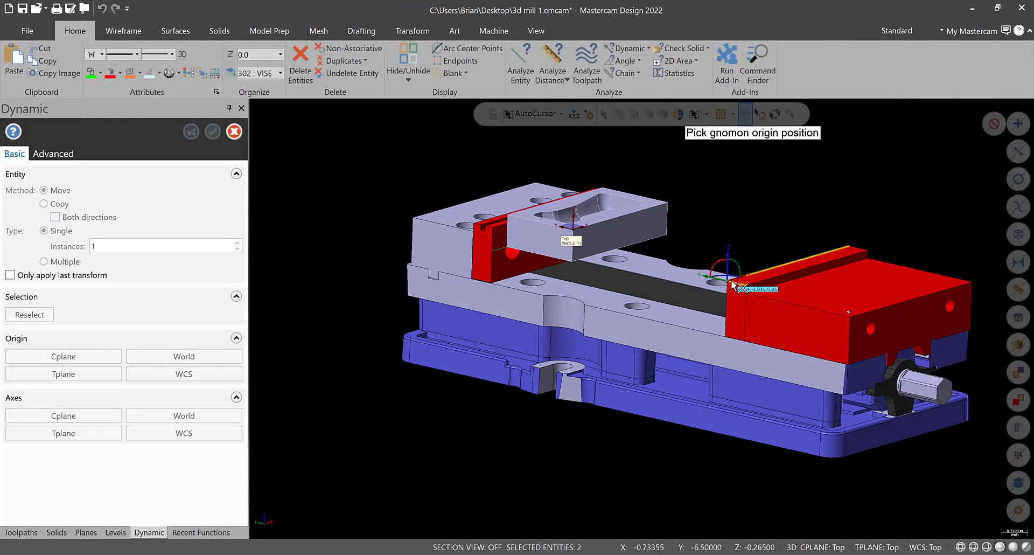
{"action": "left_click", "coordinate": [732, 284]}
{"action": "scroll", "coordinate": [559, 279], "scroll_direction": "up", "scroll_amount": 5}
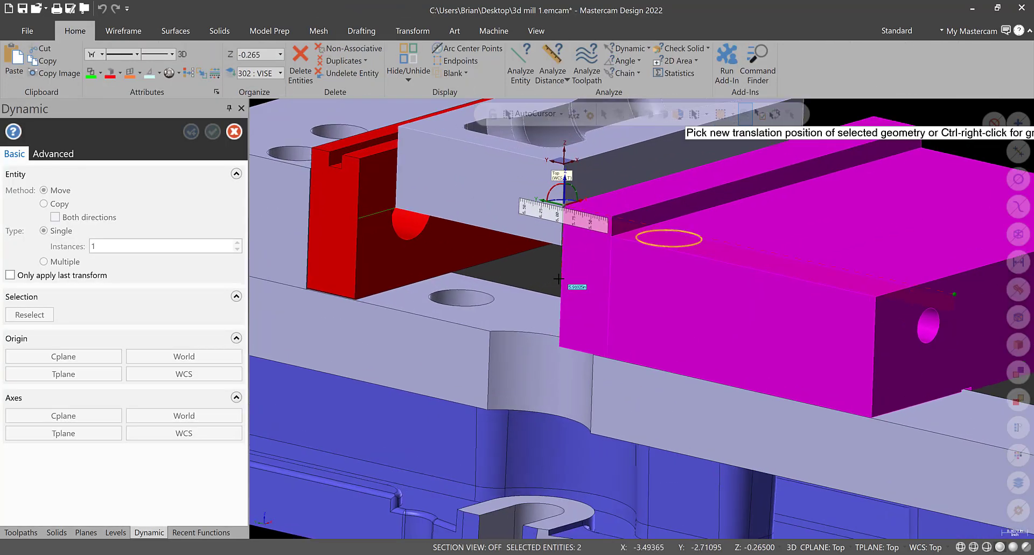
{"action": "scroll", "coordinate": [558, 279], "scroll_direction": "up", "scroll_amount": 4}
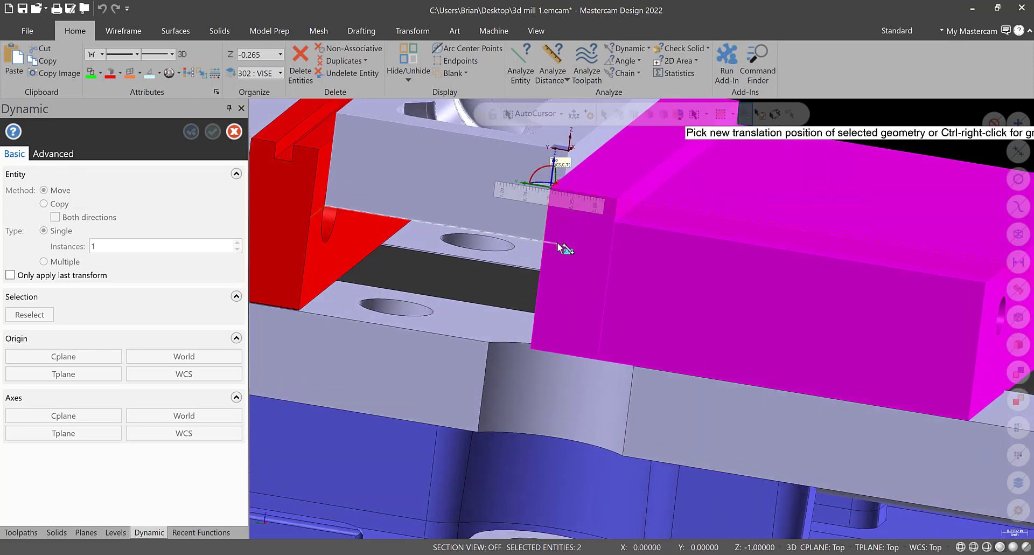
{"action": "left_click", "coordinate": [558, 241]}
{"action": "middle_click_drag", "start_coordinate": [556, 243], "coordinate": [593, 241]}
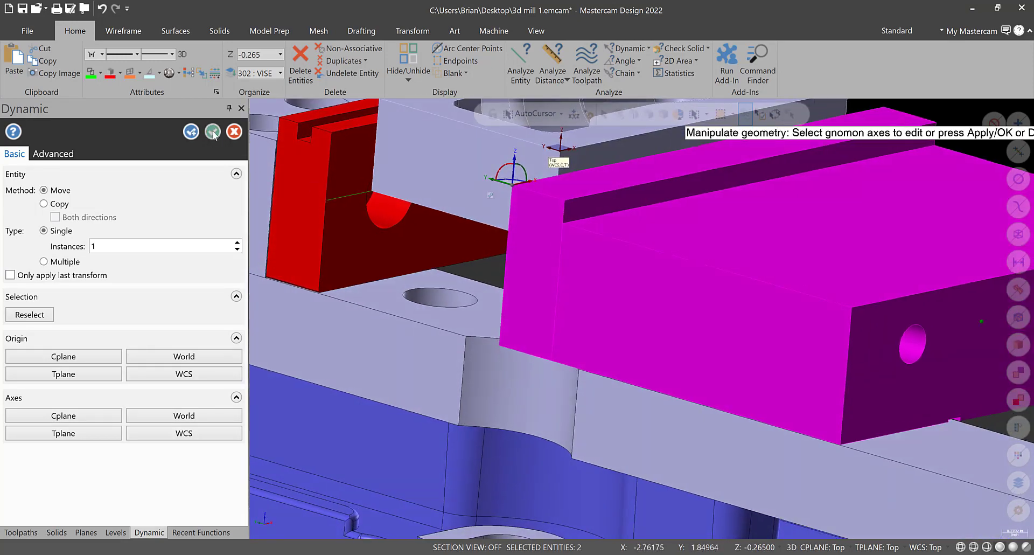
{"action": "key", "text": "Return"}
{"action": "scroll", "coordinate": [840, 259], "scroll_direction": "down", "scroll_amount": 5}
{"action": "right_click", "coordinate": [847, 266]}
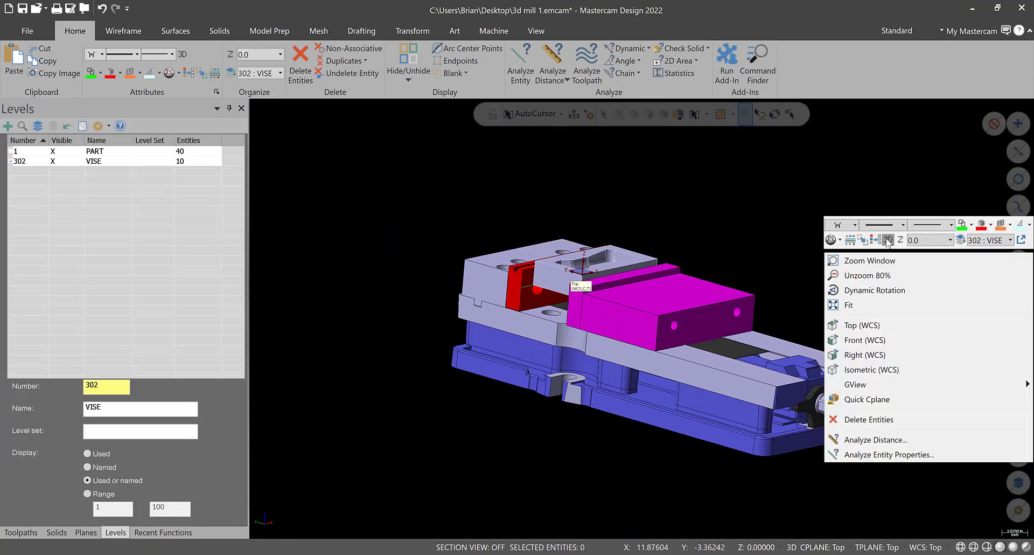
Step: Delete the vise's screw, its hex end and black collar, and the dark piece between the rails
{"action": "left_click", "coordinate": [797, 367]}
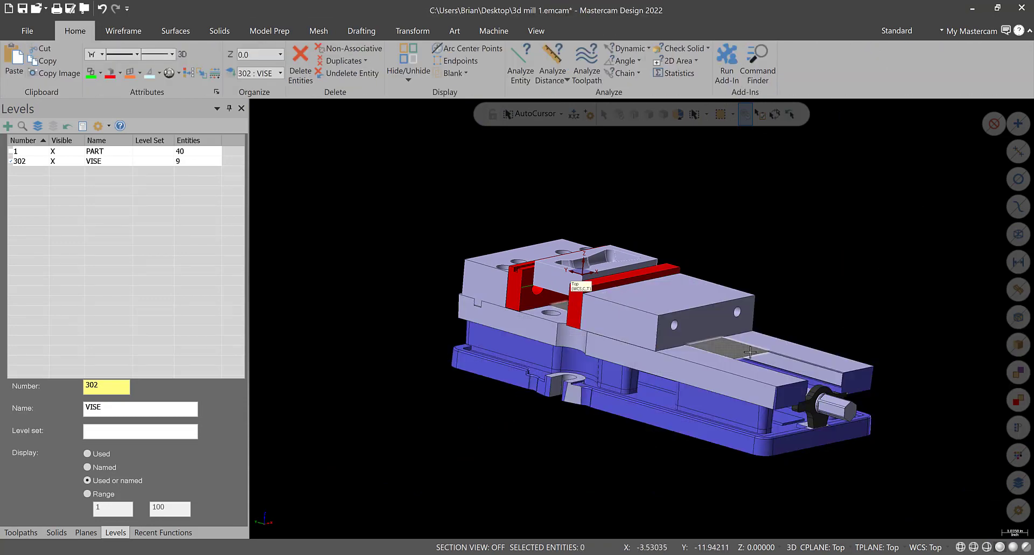
{"action": "key", "text": "Delete"}
{"action": "left_click", "coordinate": [824, 402]}
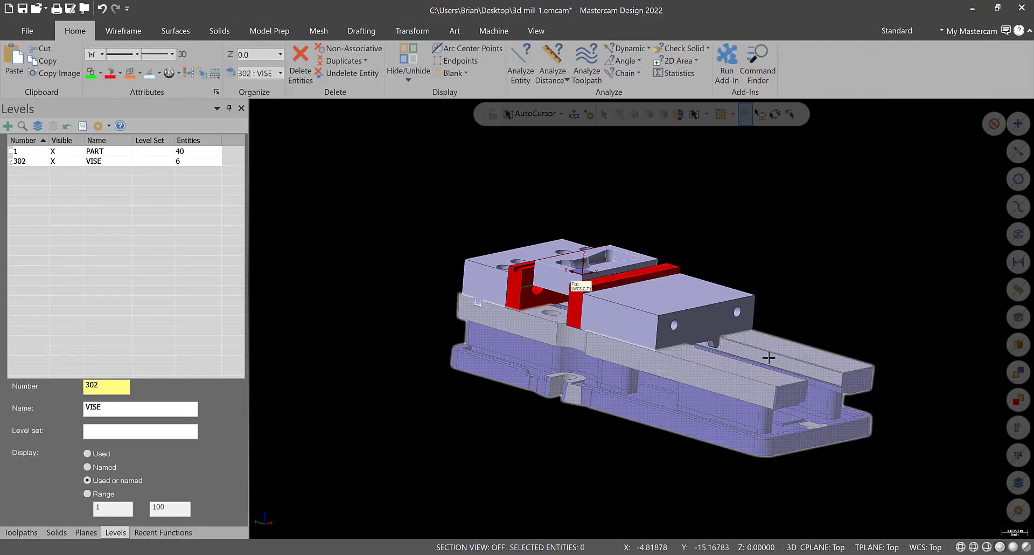
Step: Define a dynamic plane named WORK OFFSET with its origin at the part's top corner against the fixed jaw, at X0, Y2.5, Z0
{"action": "scroll", "coordinate": [683, 308], "scroll_direction": "up", "scroll_amount": 6}
{"action": "middle_click_drag", "start_coordinate": [683, 309], "coordinate": [593, 304]}
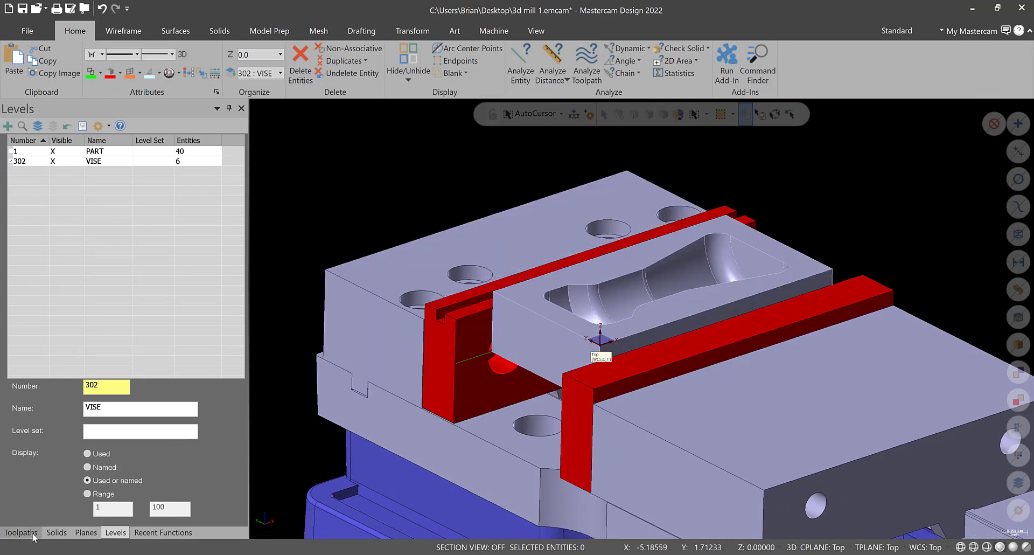
{"action": "left_click", "coordinate": [76, 532]}
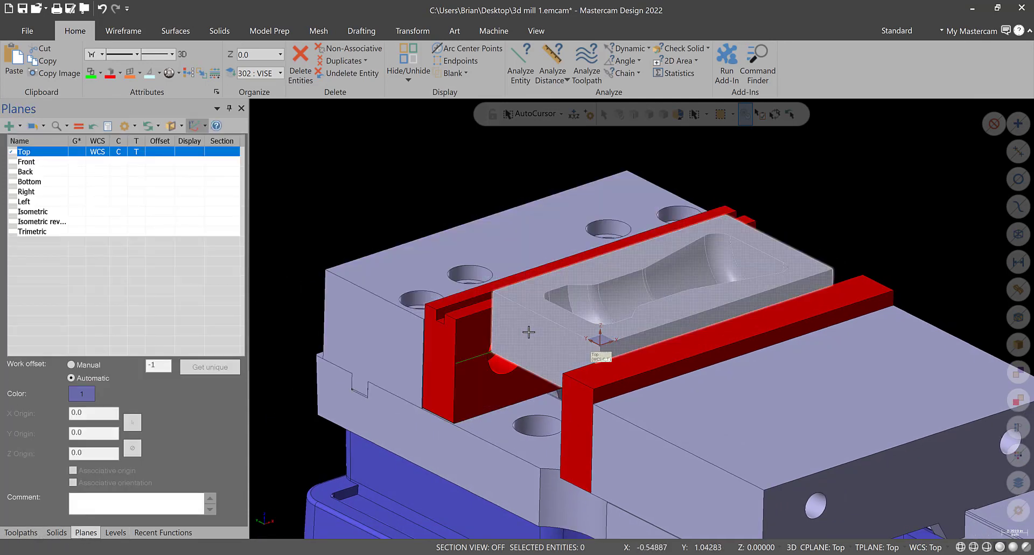
{"action": "scroll", "coordinate": [570, 315], "scroll_direction": "down", "scroll_amount": 2}
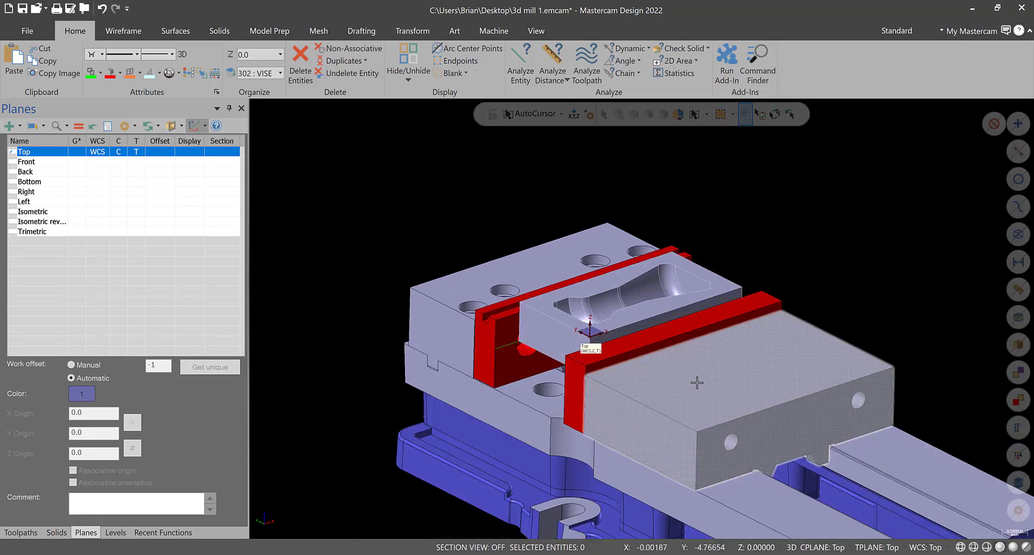
{"action": "scroll", "coordinate": [695, 374], "scroll_direction": "down", "scroll_amount": 3}
{"action": "scroll", "coordinate": [915, 486], "scroll_direction": "up", "scroll_amount": 4}
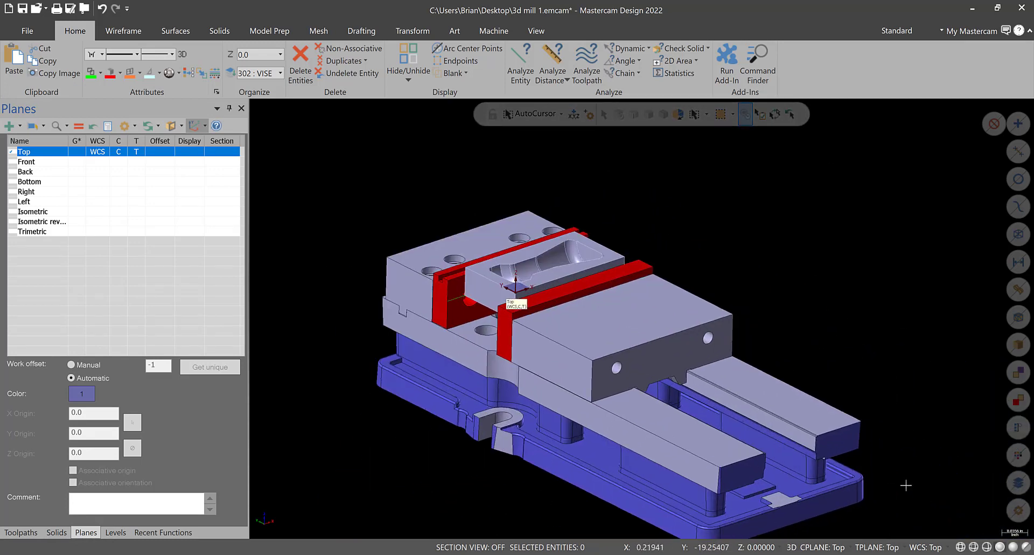
{"action": "left_click", "coordinate": [20, 126]}
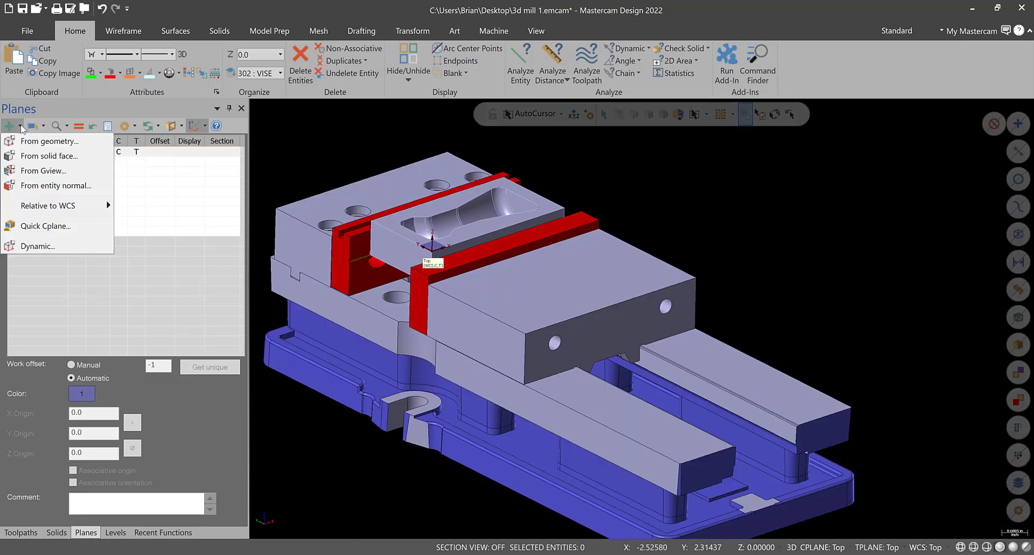
{"action": "left_click", "coordinate": [31, 245]}
{"action": "scroll", "coordinate": [377, 210], "scroll_direction": "up", "scroll_amount": 4}
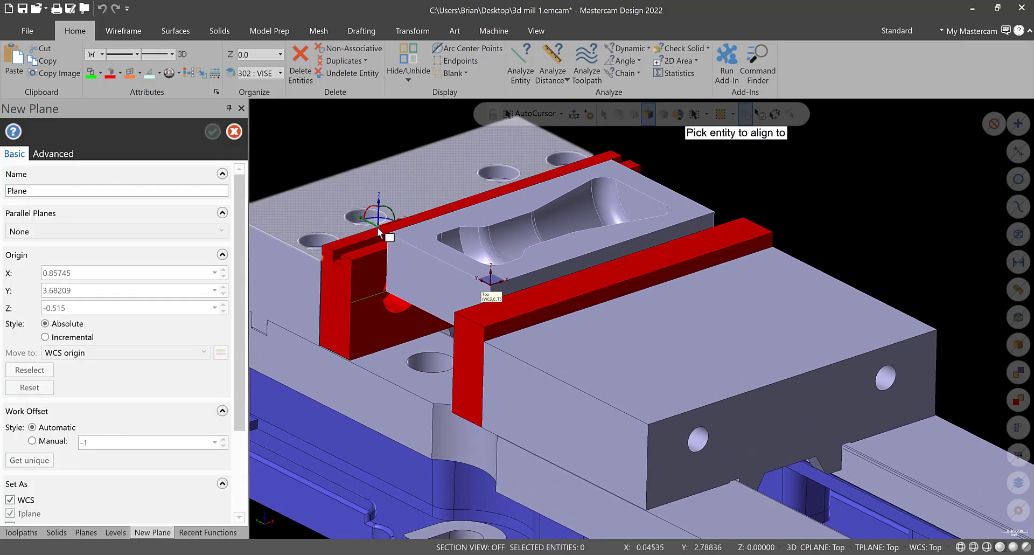
{"action": "left_click", "coordinate": [386, 223]}
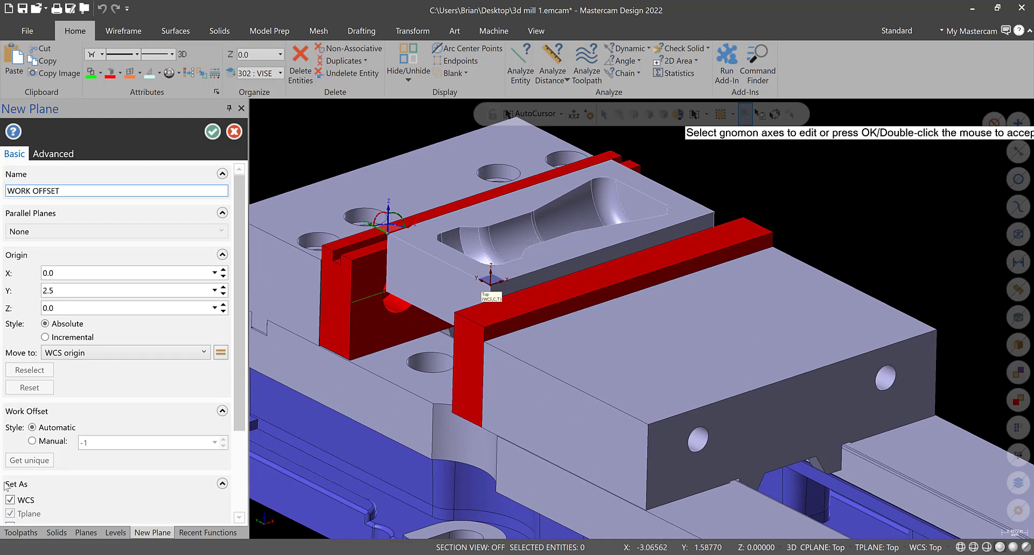
Step: Set the work offset of the new plane manually to 0 and create the plane
{"action": "left_click", "coordinate": [53, 442]}
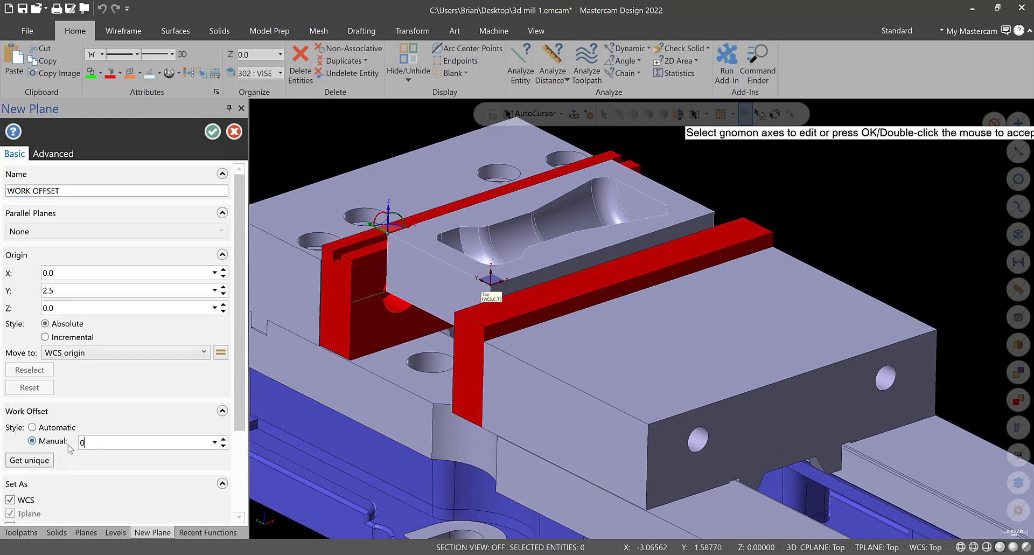
{"action": "type", "text": "0"}
{"action": "left_click", "coordinate": [212, 132]}
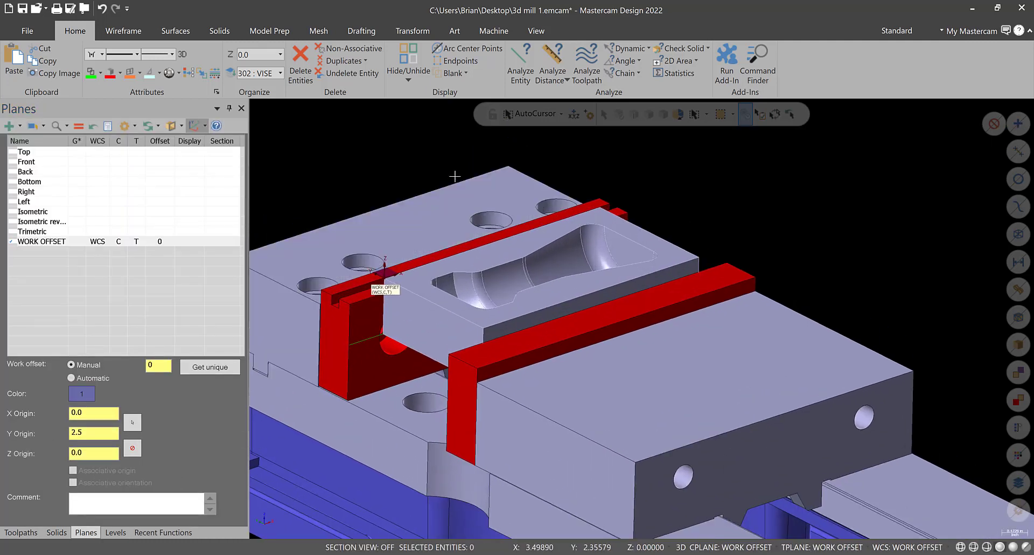
Step: Turn on viewsheets and save the current close view of the part in the vise as the bookmark of Viewsheet 1
{"action": "left_click", "coordinate": [20, 532]}
{"action": "scroll", "coordinate": [532, 338], "scroll_direction": "down", "scroll_amount": 2}
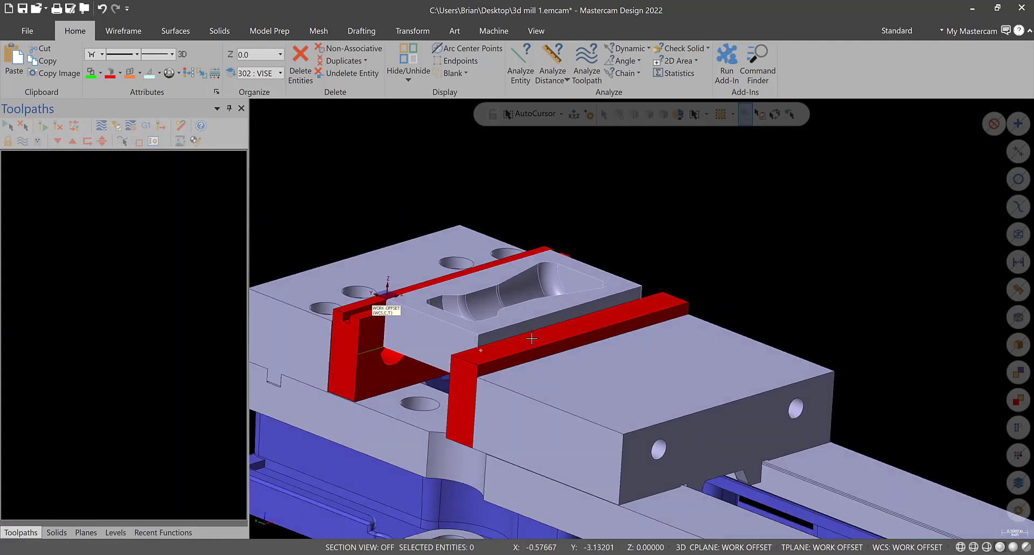
{"action": "middle_click_drag", "start_coordinate": [532, 338], "coordinate": [379, 360]}
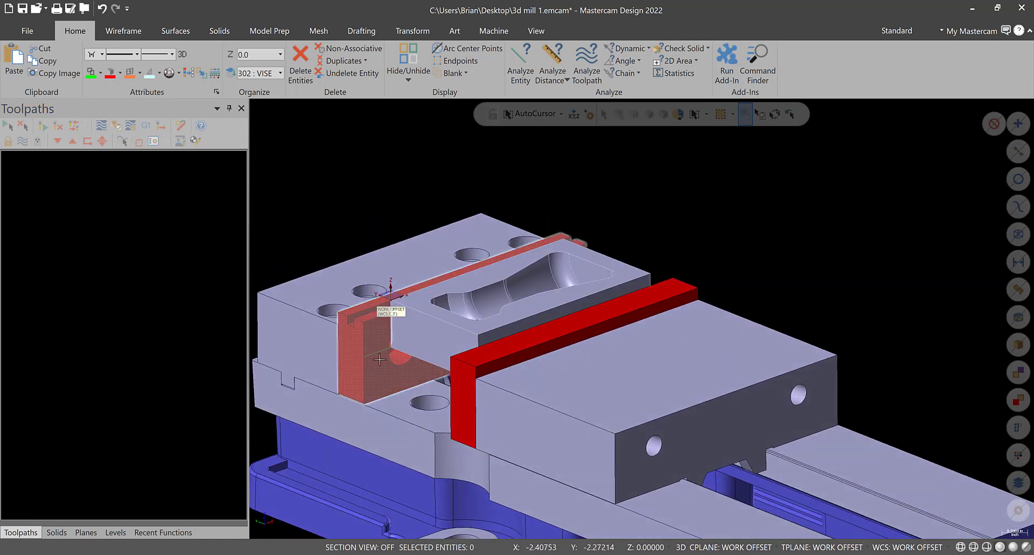
{"action": "scroll", "coordinate": [380, 360], "scroll_direction": "down", "scroll_amount": 2}
{"action": "scroll", "coordinate": [348, 307], "scroll_direction": "up", "scroll_amount": 4}
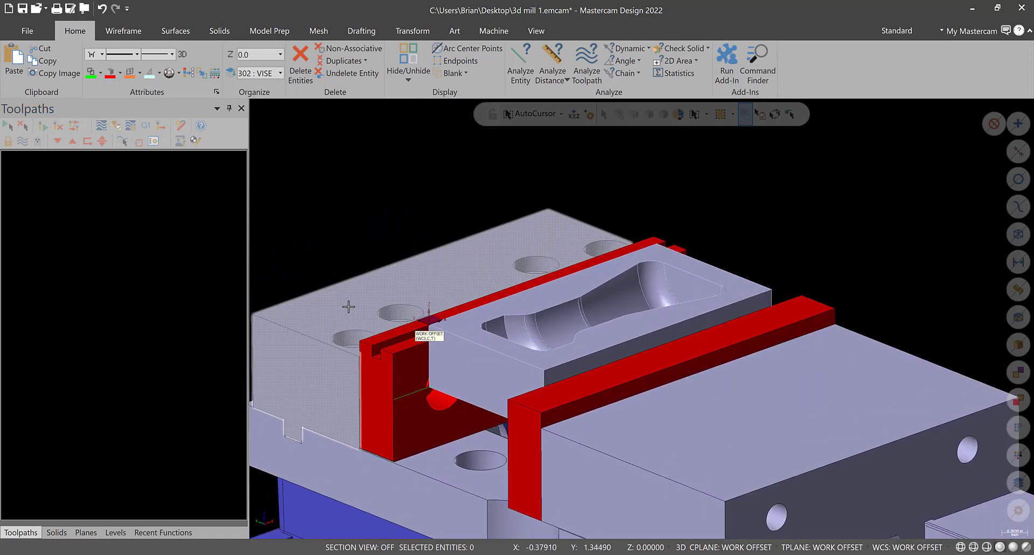
{"action": "left_click", "coordinate": [536, 31]}
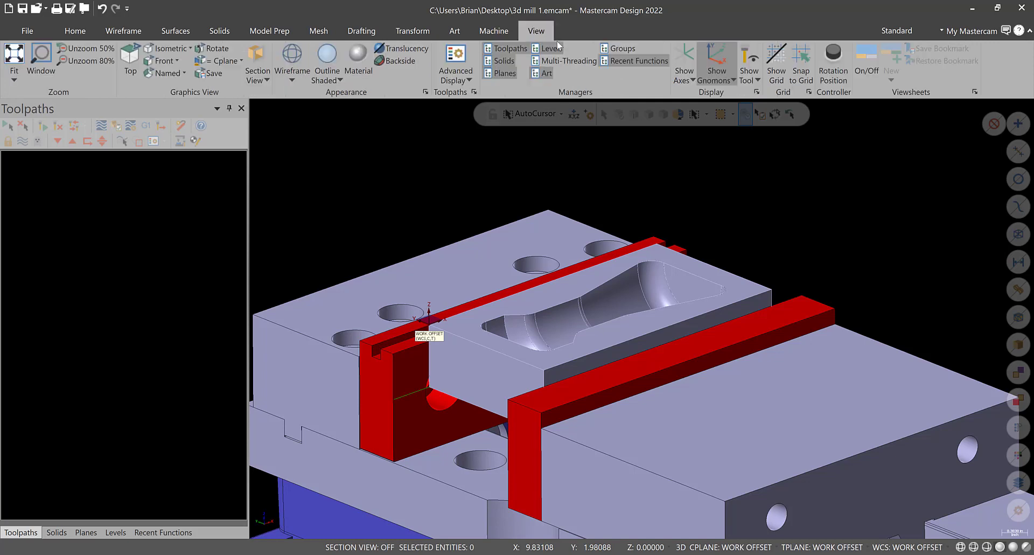
{"action": "left_click", "coordinate": [867, 60]}
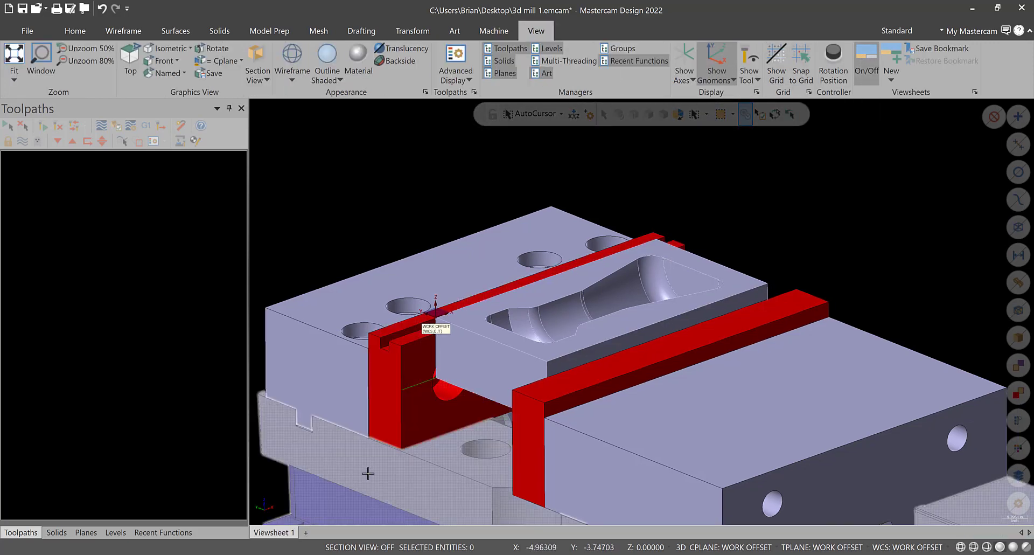
{"action": "right_click", "coordinate": [282, 533]}
{"action": "left_click", "coordinate": [323, 467]}
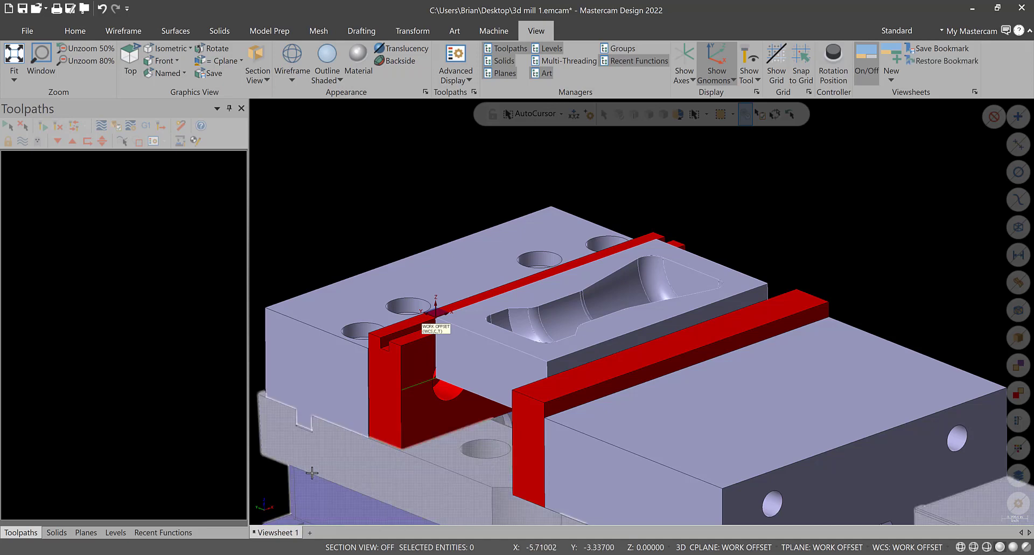
Step: Rename Viewsheet 1 as OP 1
{"action": "right_click", "coordinate": [284, 534]}
{"action": "left_click", "coordinate": [321, 454]}
{"action": "type", "text": "OP"}
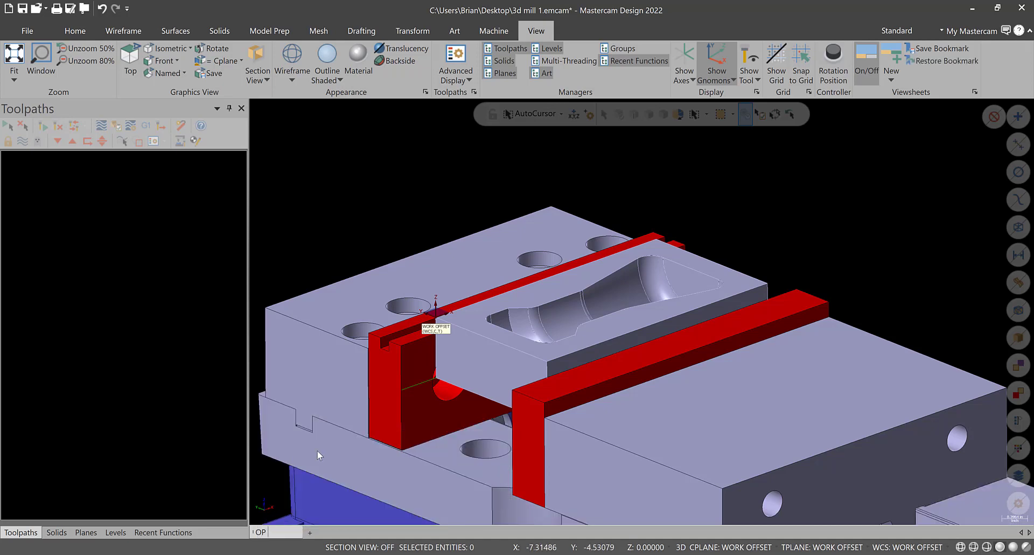
{"action": "type", "text": " 1"}
{"action": "key", "text": "Return"}
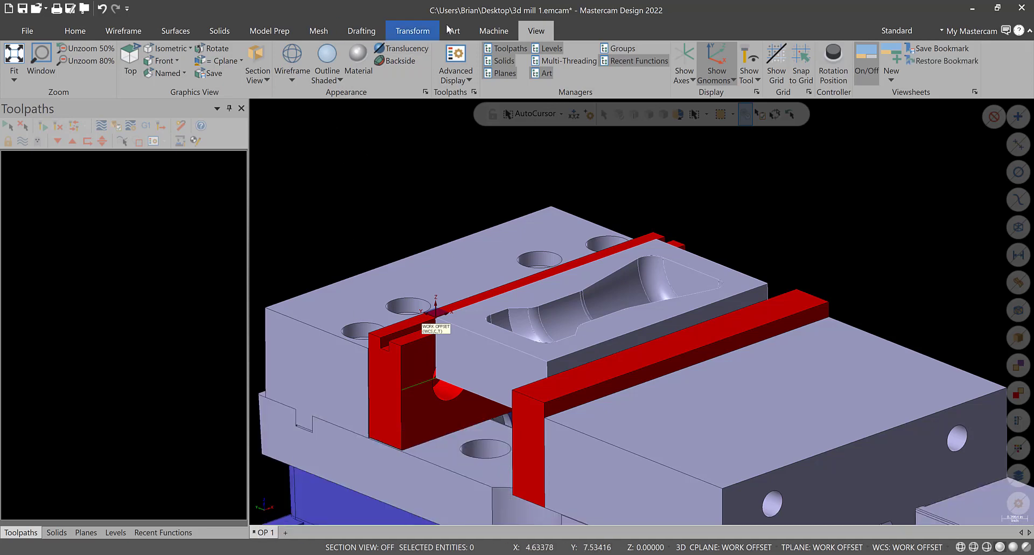
Step: Add a mill machine group using the GENERIC HAAS 3X MILL definition and briefly expand its properties
{"action": "left_click", "coordinate": [485, 31]}
{"action": "left_click", "coordinate": [13, 75]}
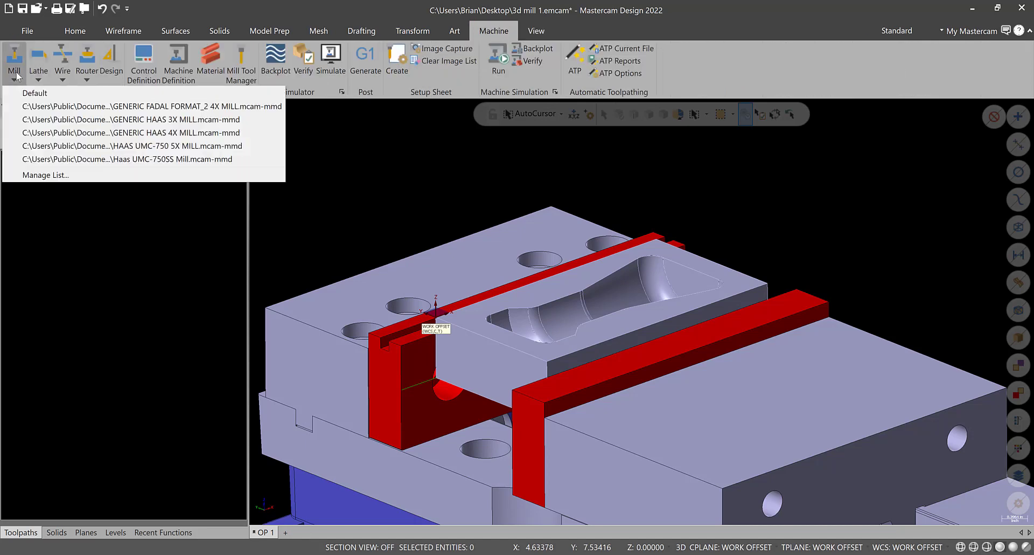
{"action": "left_click", "coordinate": [60, 121]}
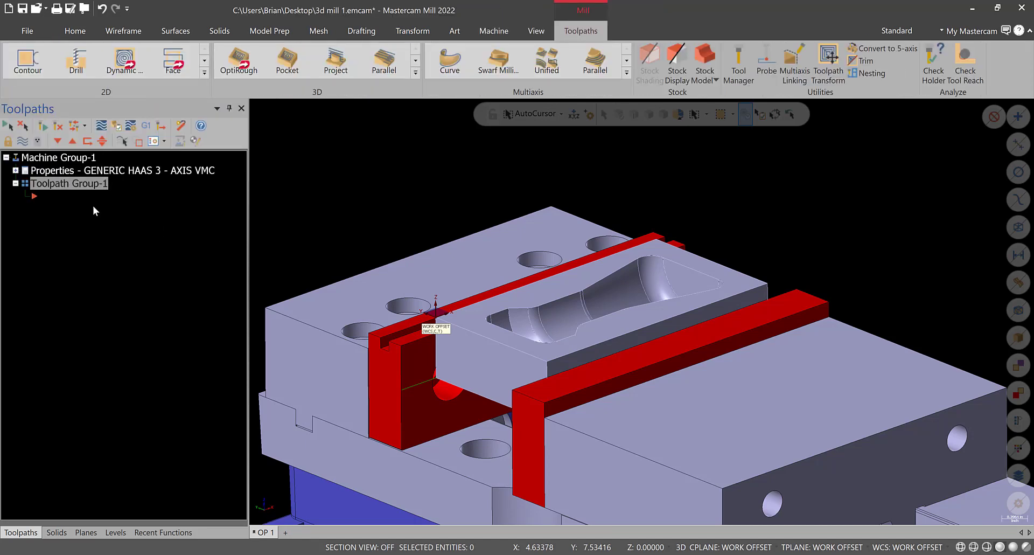
{"action": "left_click", "coordinate": [17, 171]}
{"action": "left_click", "coordinate": [16, 170]}
Step: Rename Toolpath Group-1 as ROUGHING
{"action": "left_click", "coordinate": [73, 185]}
{"action": "type", "text": "ROUGHING"}
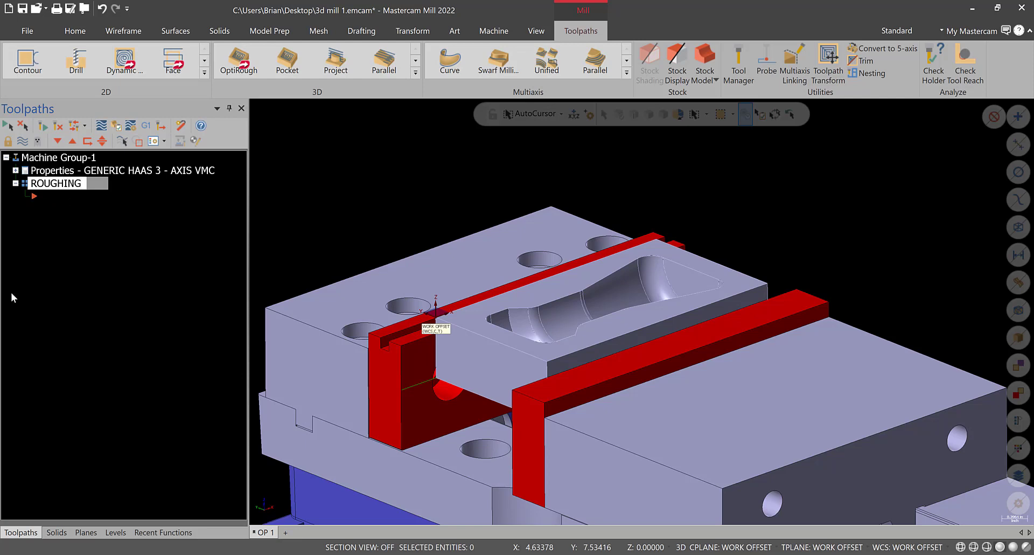
{"action": "key", "text": "Return"}
Step: Save the file on the Desktop as 3d mill 1, replacing the existing file
{"action": "left_click", "coordinate": [21, 10]}
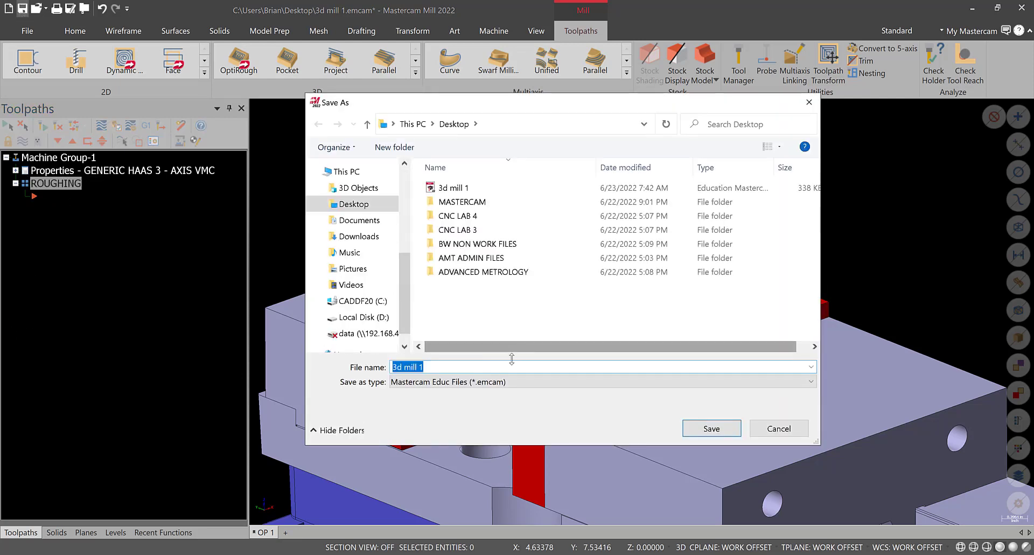
{"action": "left_click", "coordinate": [710, 429]}
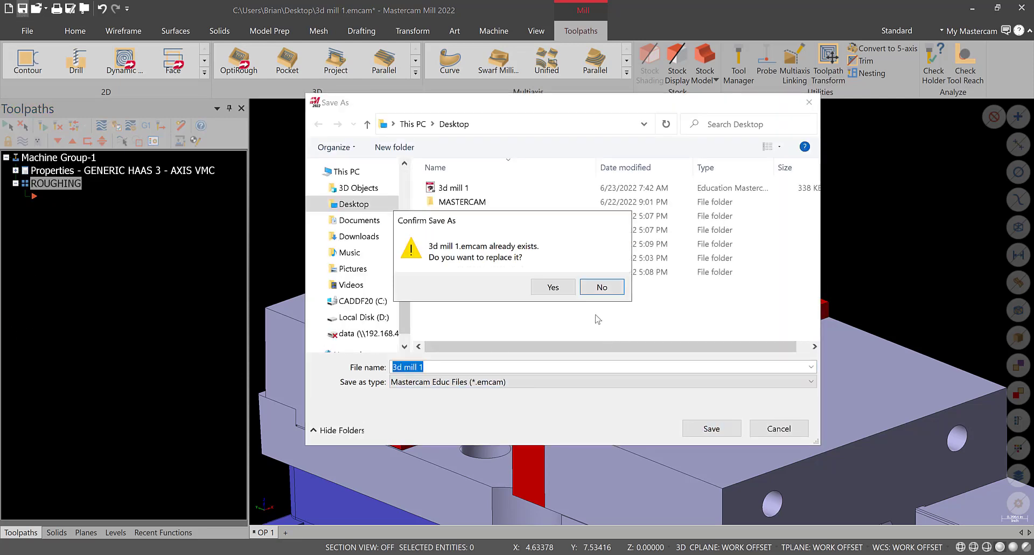
{"action": "left_click", "coordinate": [604, 288]}
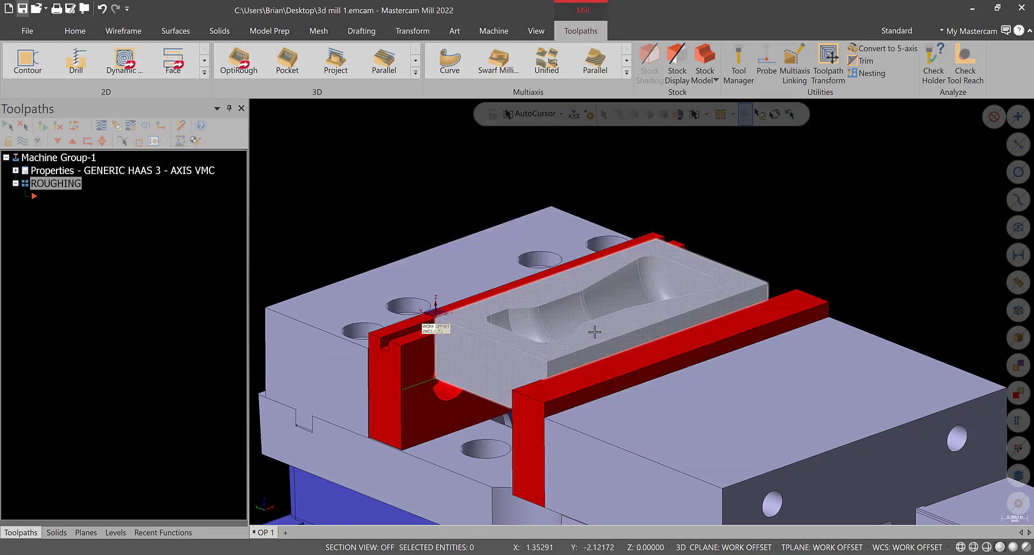
Step: Rename the ROUGHING toolpath group as STOCK
{"action": "scroll", "coordinate": [619, 396], "scroll_direction": "down", "scroll_amount": 2}
{"action": "scroll", "coordinate": [618, 405], "scroll_direction": "up", "scroll_amount": 2}
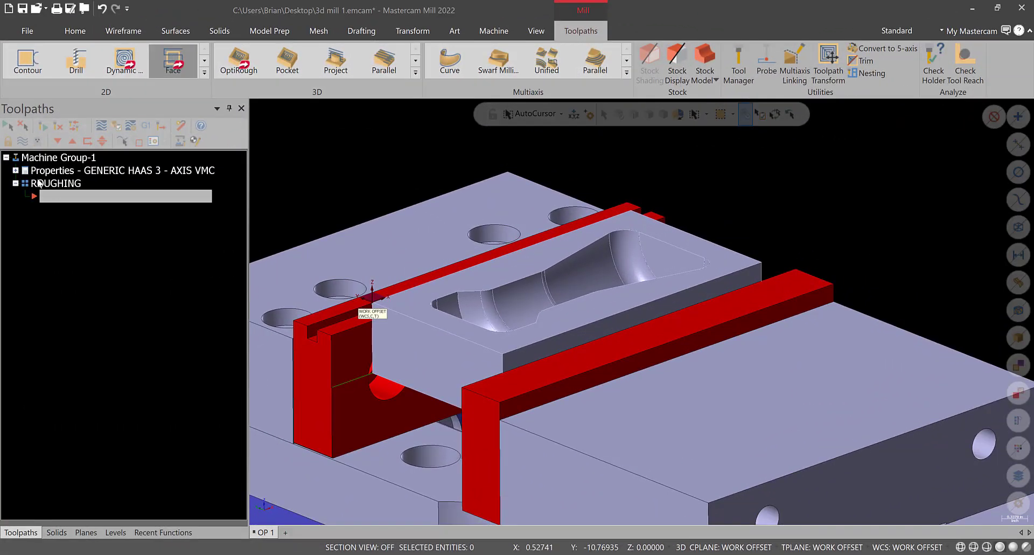
{"action": "left_click", "coordinate": [70, 185]}
{"action": "left_click", "coordinate": [71, 185]}
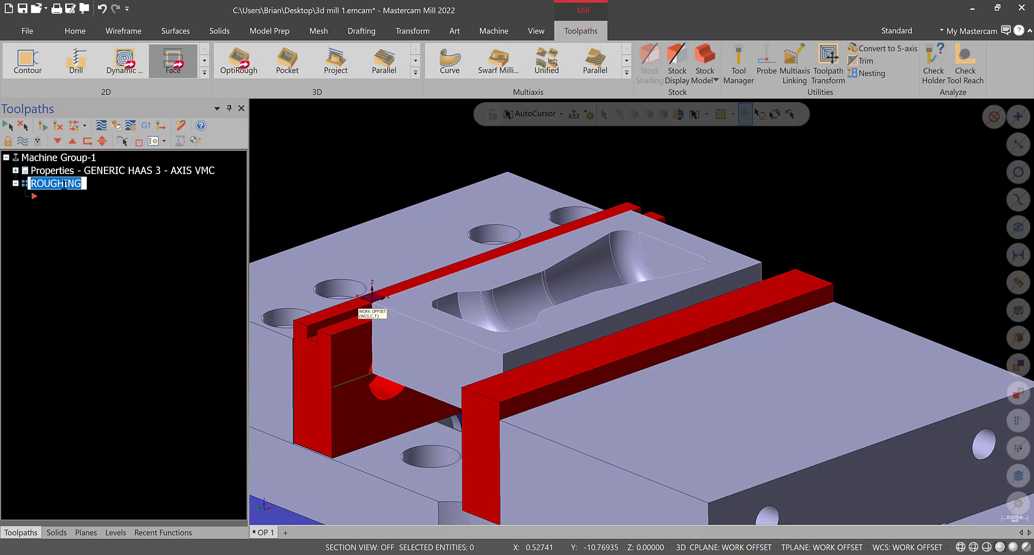
{"action": "type", "text": "st"}
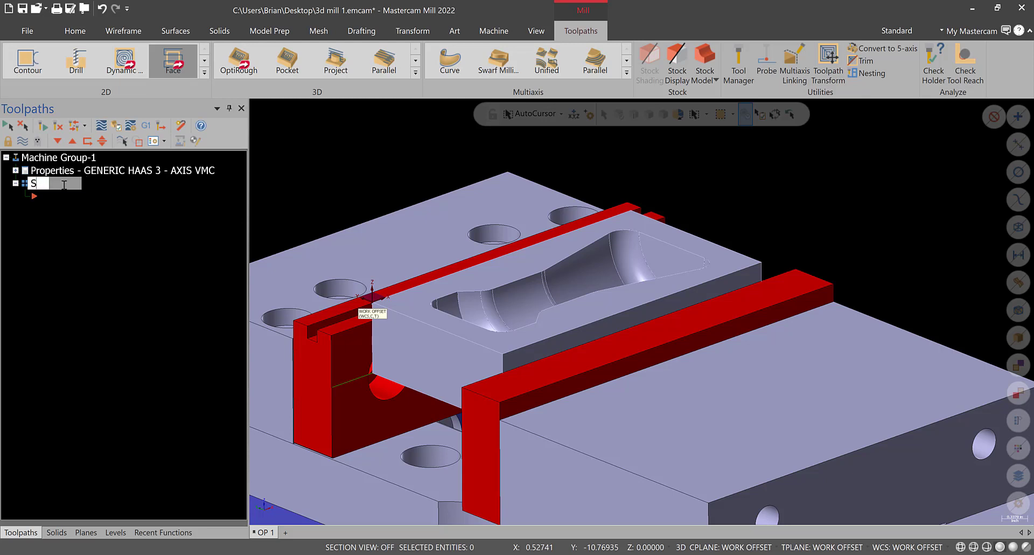
{"action": "key", "text": "Return"}
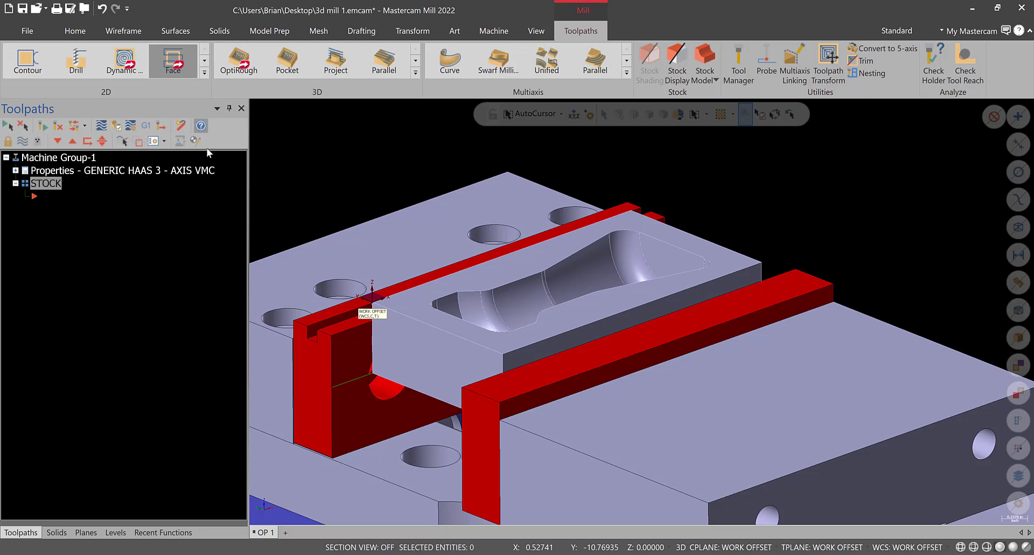
Step: Add a new level 2 and name it STOCK
{"action": "left_click", "coordinate": [115, 532]}
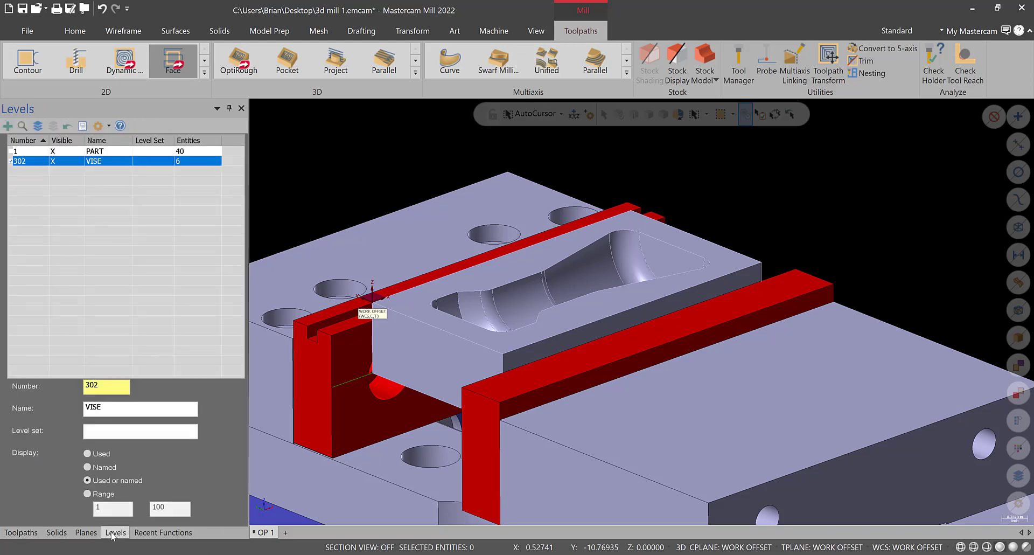
{"action": "left_click", "coordinate": [8, 125]}
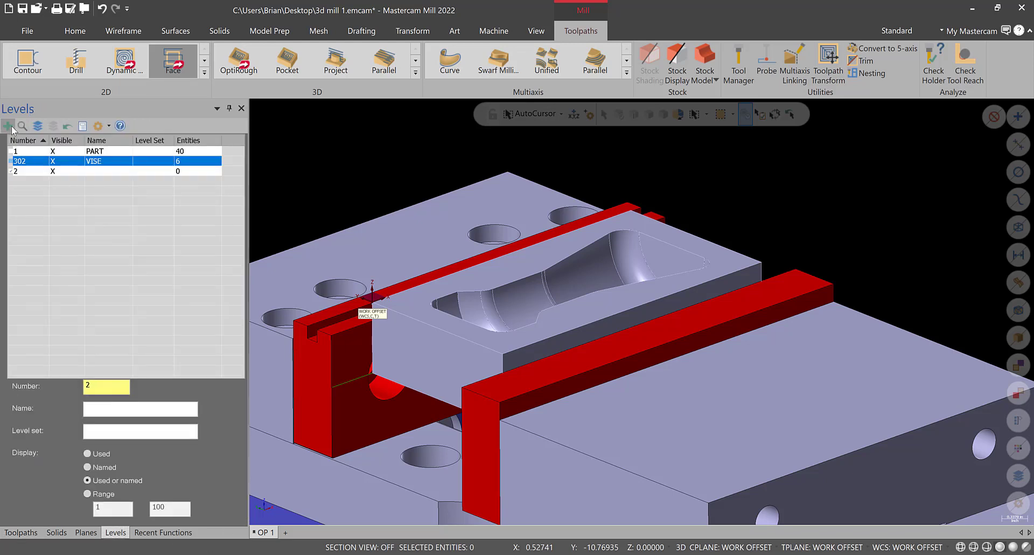
{"action": "left_click", "coordinate": [96, 168]}
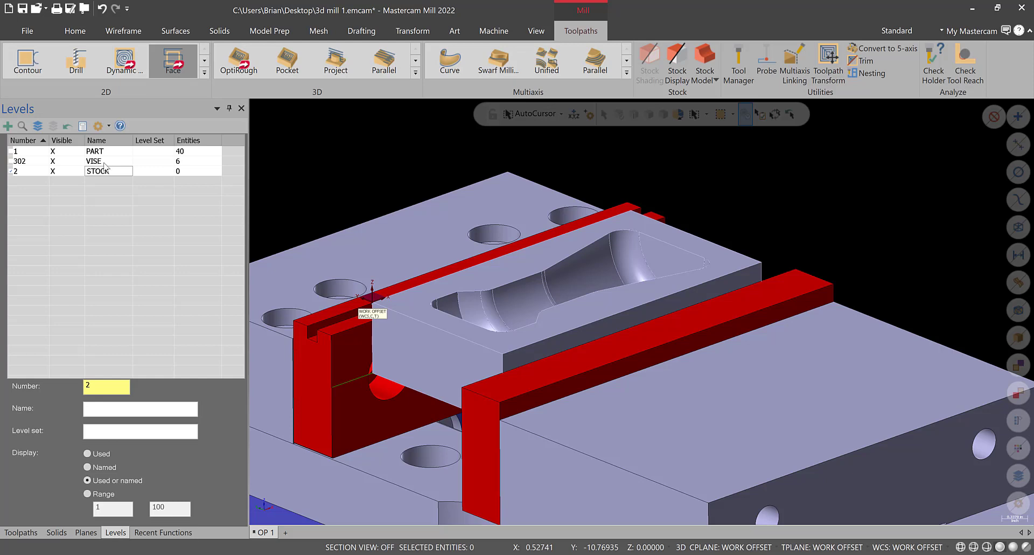
{"action": "key", "text": "Return"}
Step: Create a rectangular bounding box solid around the part on the STOCK level, with lines and arcs turned off
{"action": "left_click", "coordinate": [123, 31]}
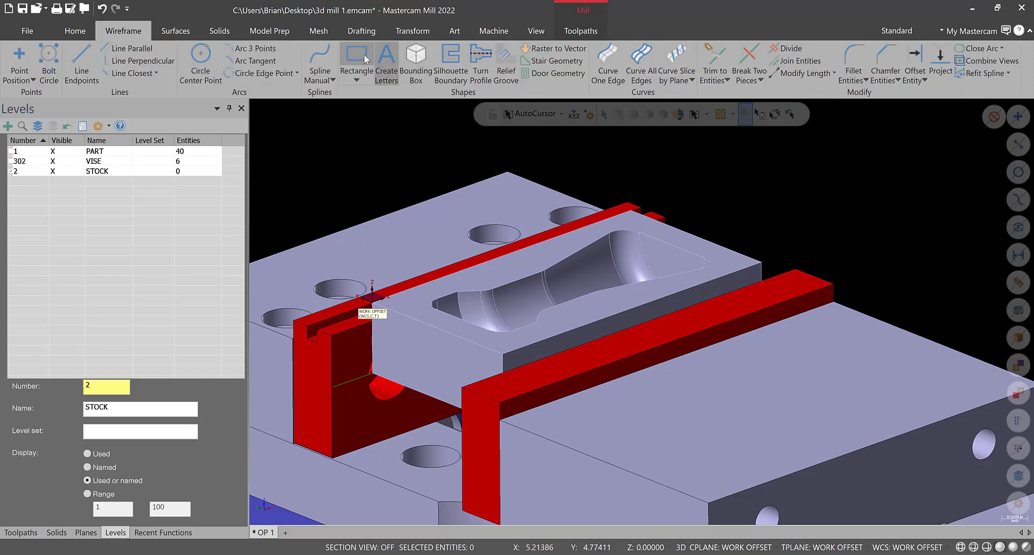
{"action": "left_click", "coordinate": [416, 59]}
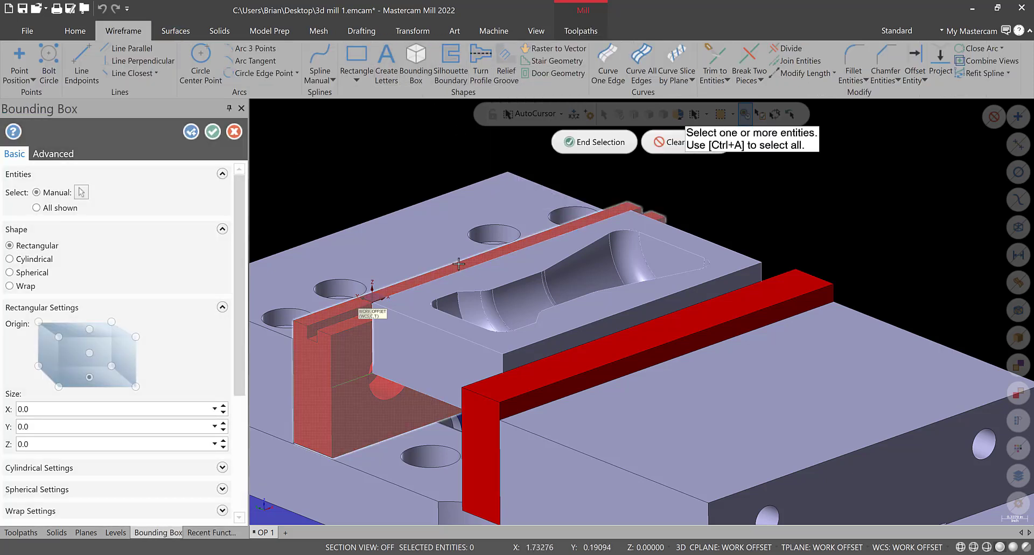
{"action": "left_click", "coordinate": [446, 339]}
{"action": "key", "text": "Return"}
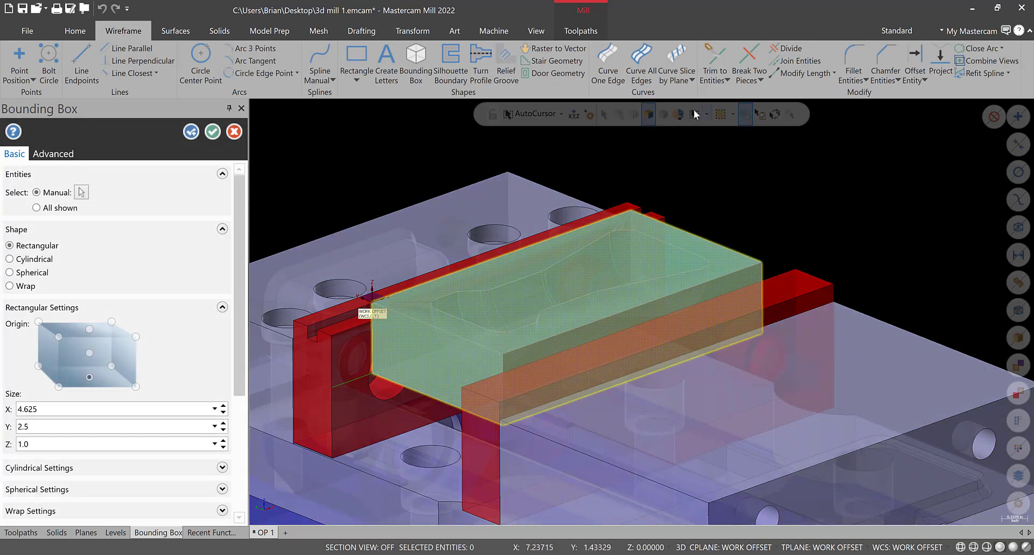
{"action": "scroll", "coordinate": [246, 240], "scroll_direction": "down", "scroll_amount": 1}
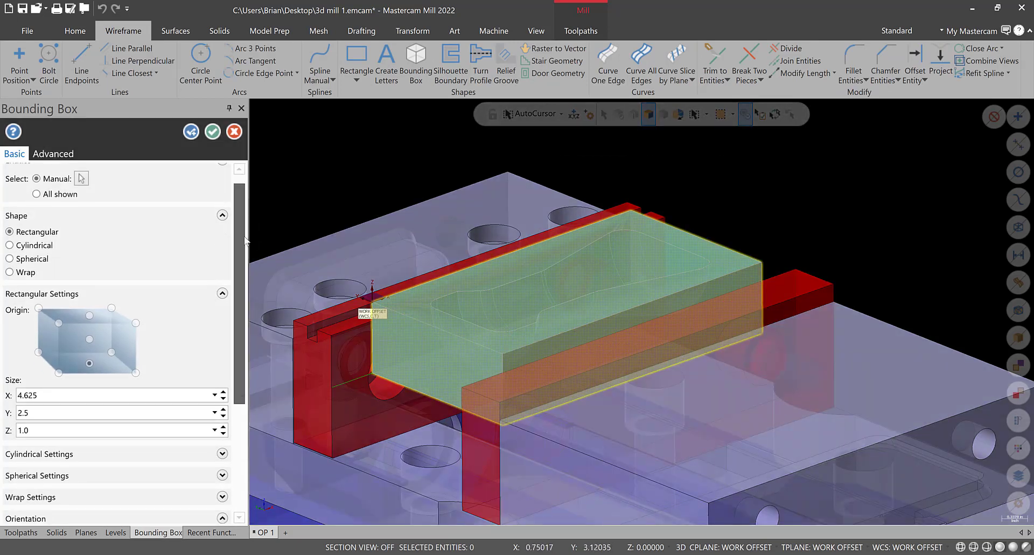
{"action": "scroll", "coordinate": [129, 279], "scroll_direction": "down", "scroll_amount": 3}
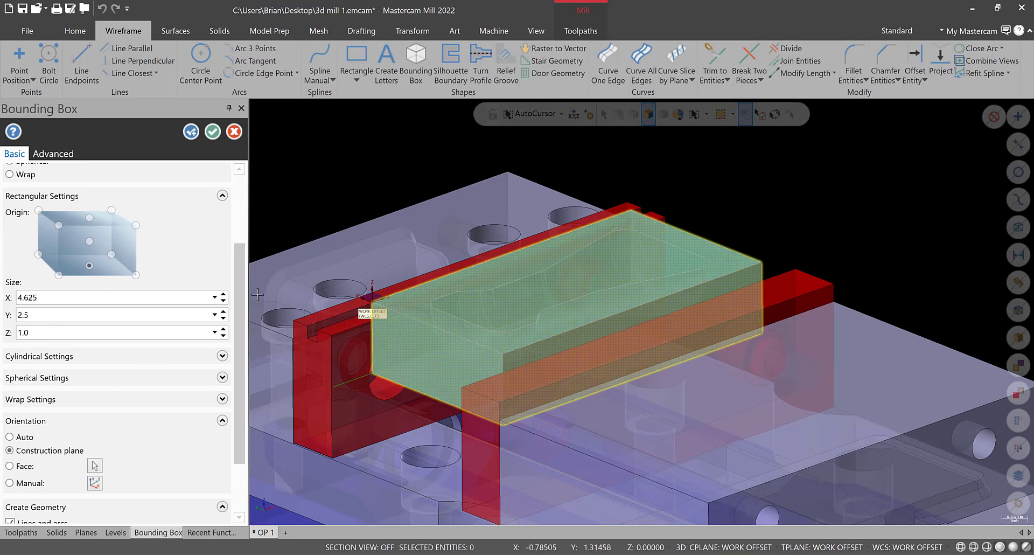
{"action": "scroll", "coordinate": [222, 383], "scroll_direction": "down", "scroll_amount": 3}
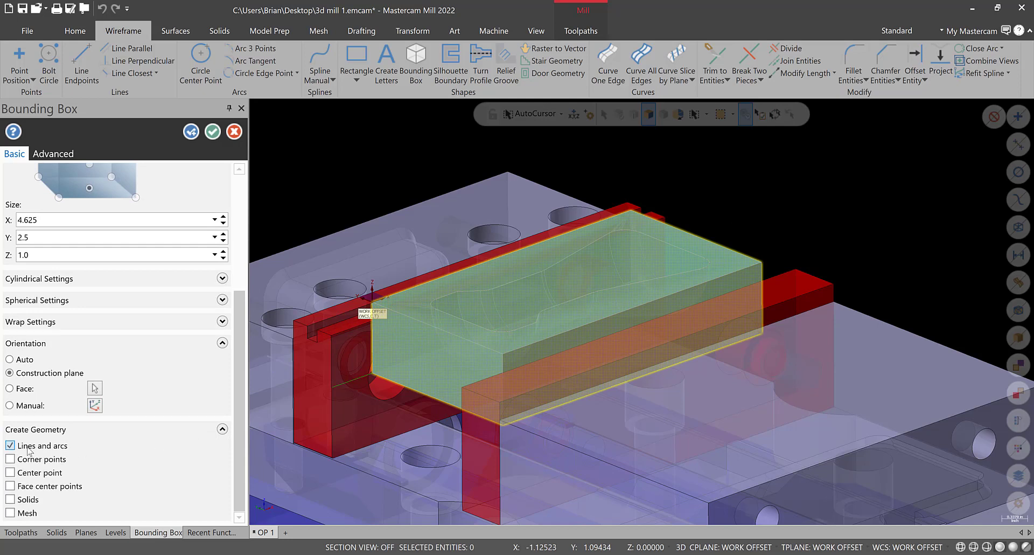
{"action": "left_click", "coordinate": [29, 450]}
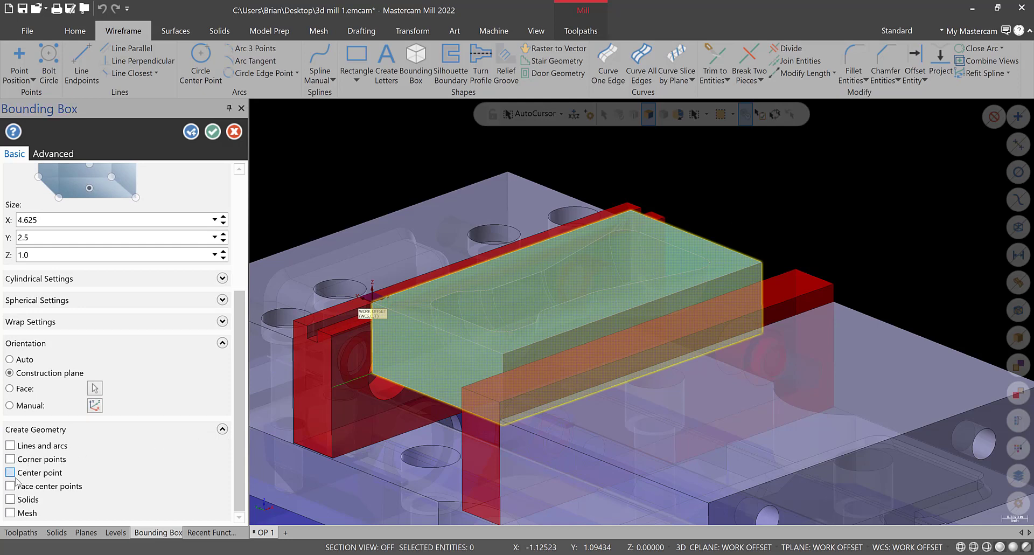
{"action": "left_click", "coordinate": [213, 132]}
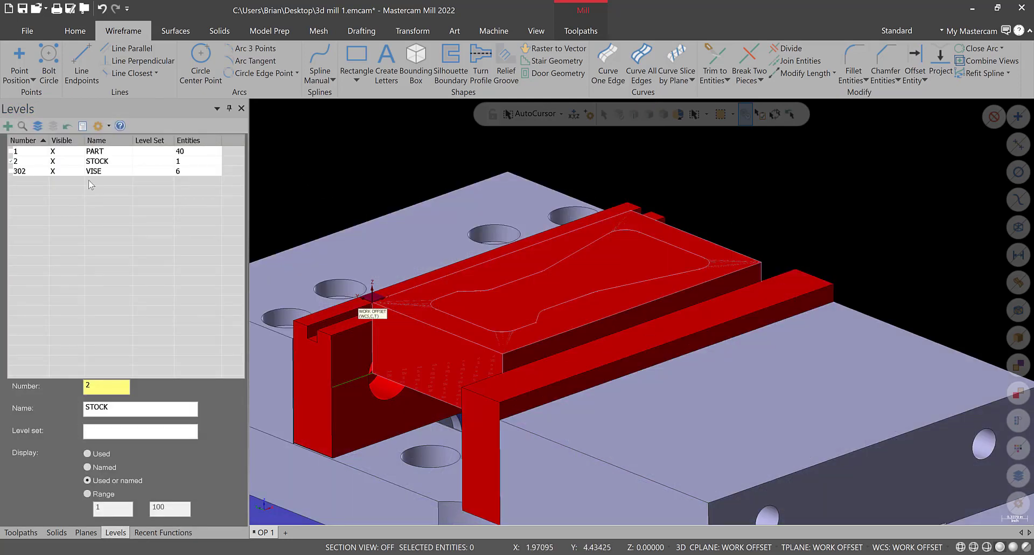
{"action": "left_click", "coordinate": [68, 161]}
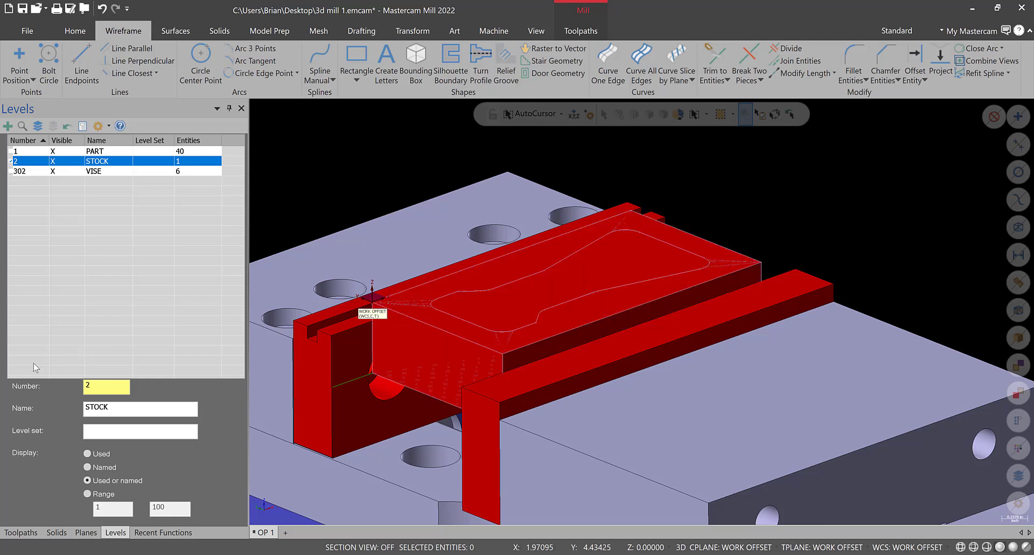
Step: Create a stock model operation named INITIAL STOCK and set its initial stock shape to Model
{"action": "left_click", "coordinate": [20, 532]}
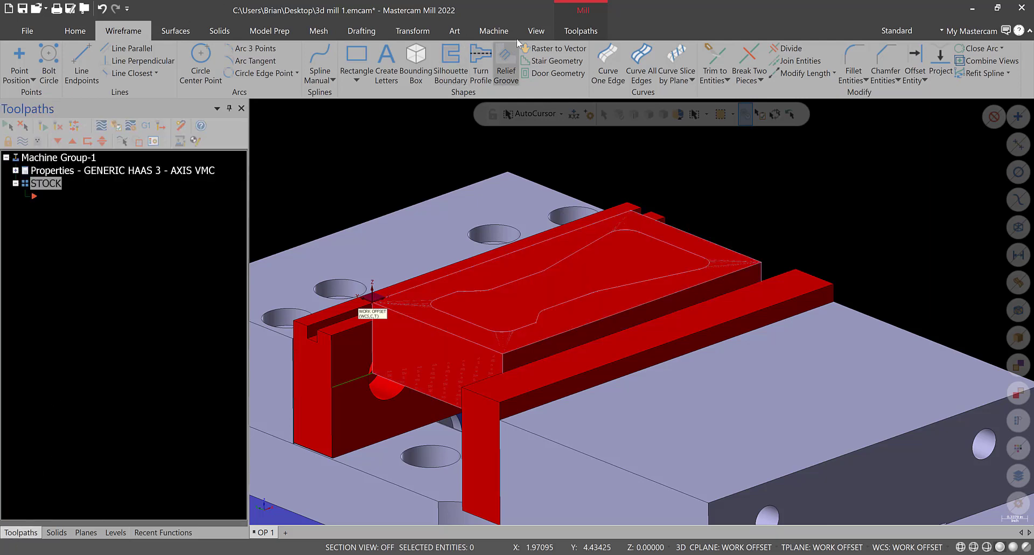
{"action": "left_click", "coordinate": [581, 31]}
{"action": "left_click", "coordinate": [705, 57]}
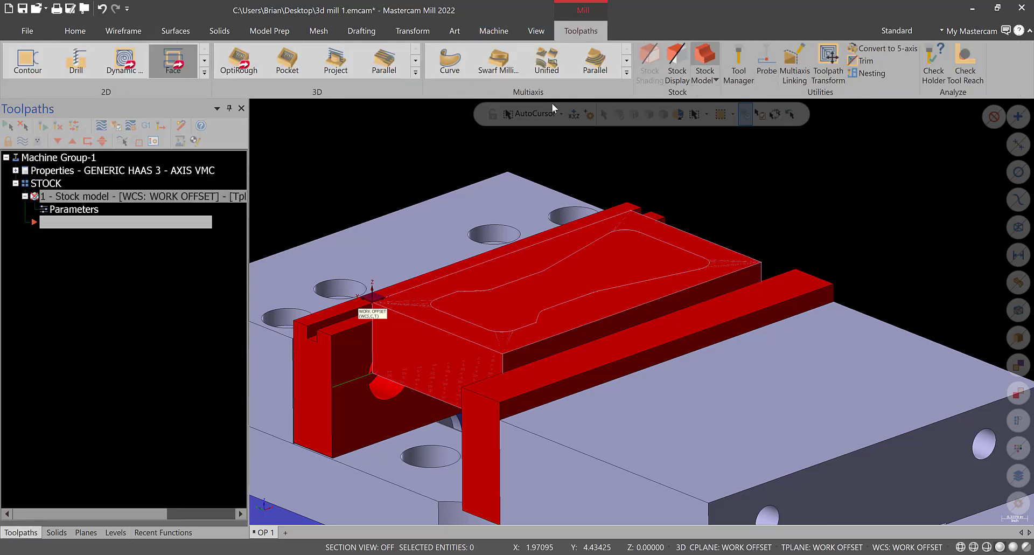
{"action": "left_click", "coordinate": [392, 93]}
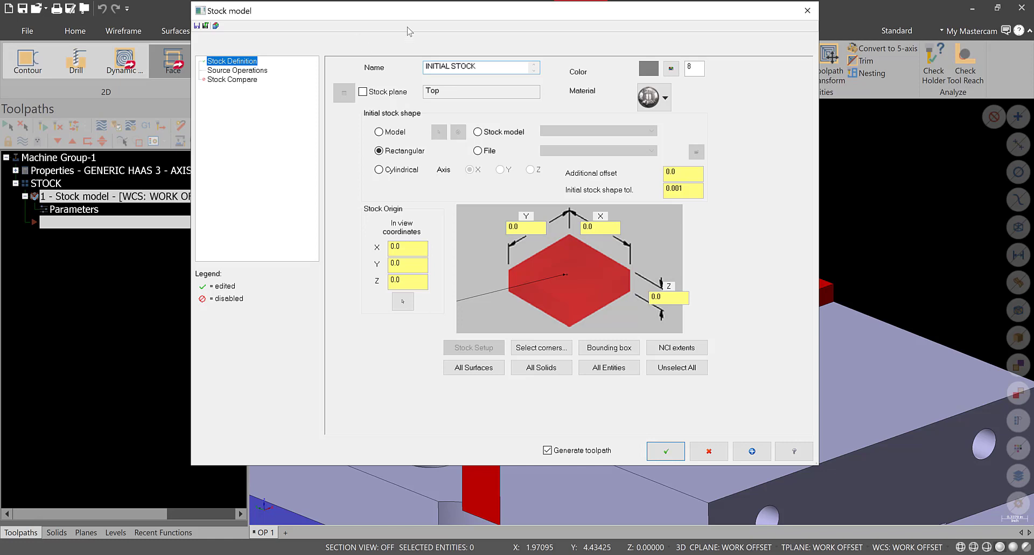
{"action": "left_click", "coordinate": [378, 131]}
Step: Define the stock model's shape from the solid on the STOCK level and generate the operation
{"action": "left_click", "coordinate": [439, 132]}
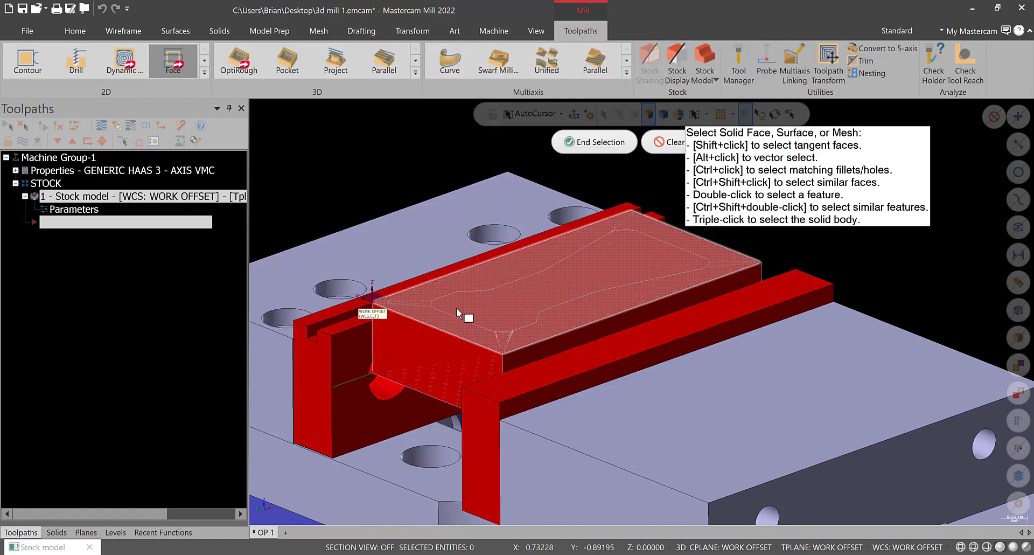
{"action": "left_click", "coordinate": [115, 532]}
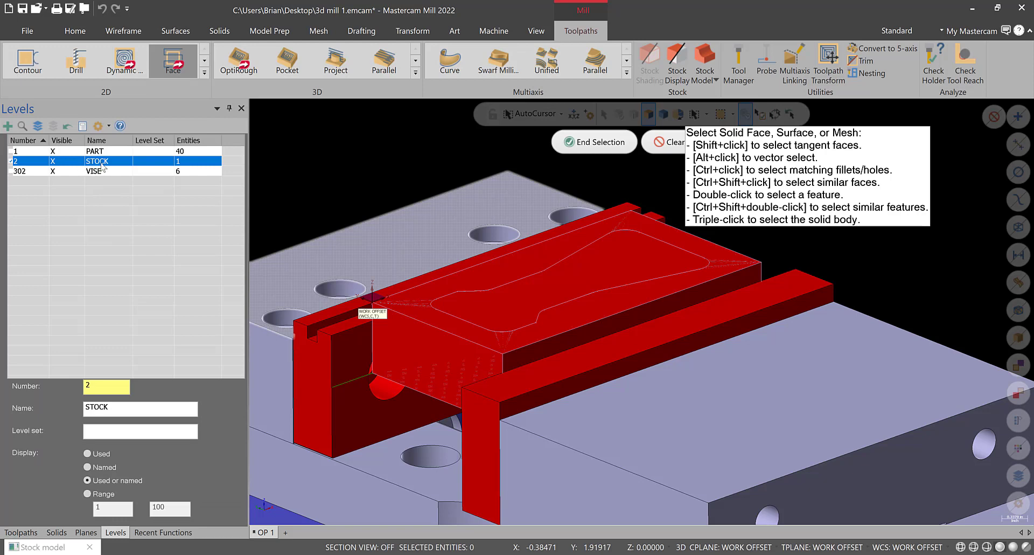
{"action": "right_click", "coordinate": [102, 164]}
{"action": "left_click", "coordinate": [119, 195]}
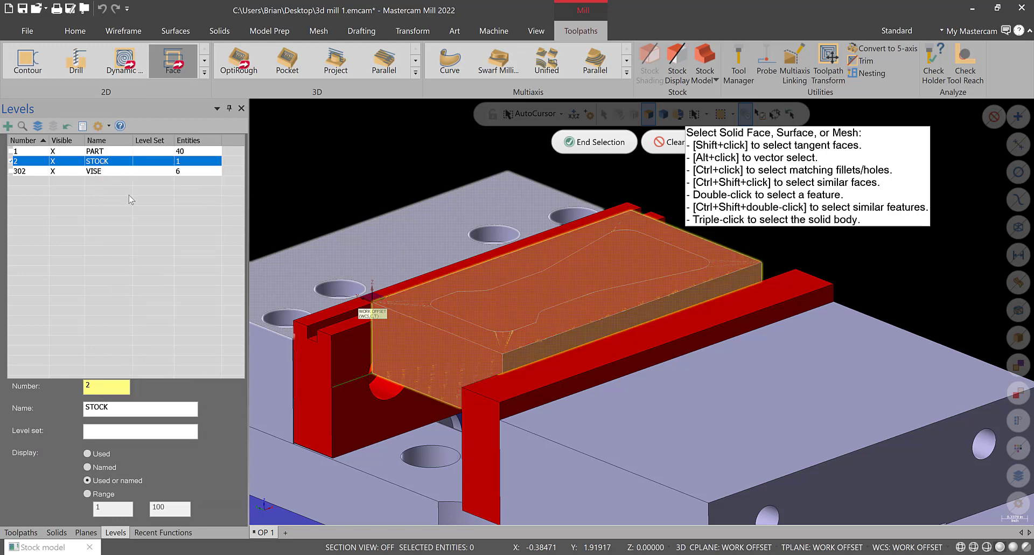
{"action": "left_click", "coordinate": [593, 142]}
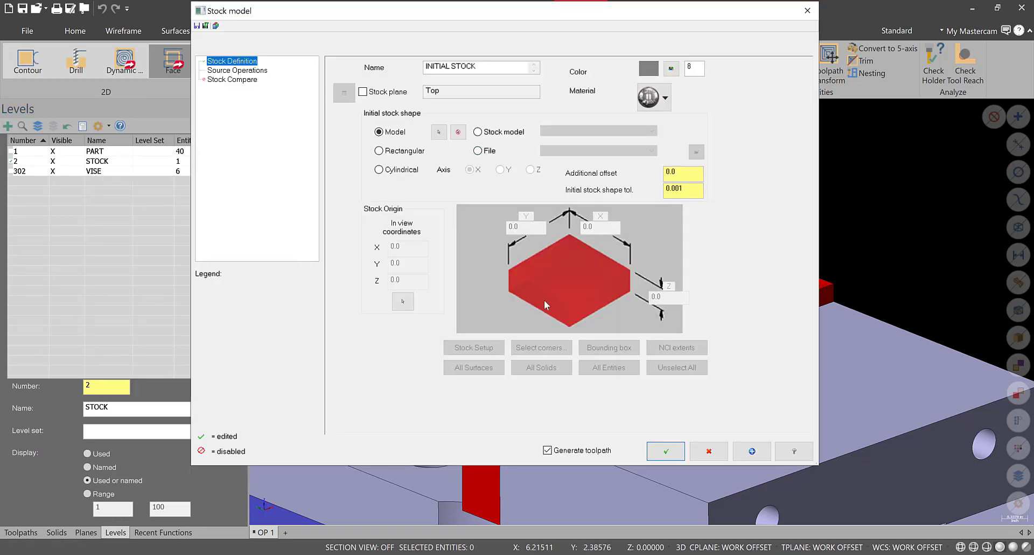
{"action": "left_click", "coordinate": [665, 451]}
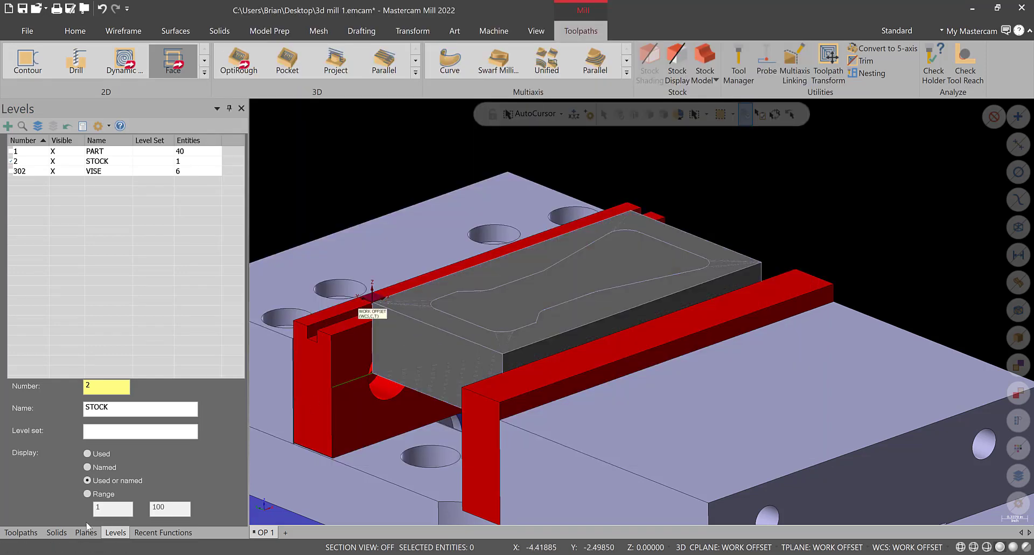
Step: Turn off the stock model's display and hide the STOCK level
{"action": "left_click", "coordinate": [24, 535]}
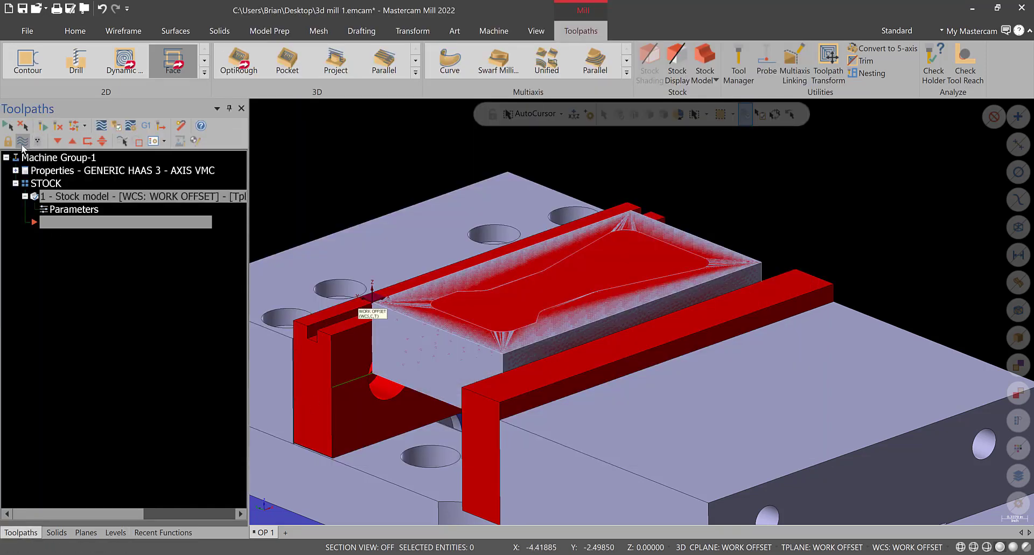
{"action": "left_click", "coordinate": [114, 533]}
{"action": "left_click", "coordinate": [61, 161]}
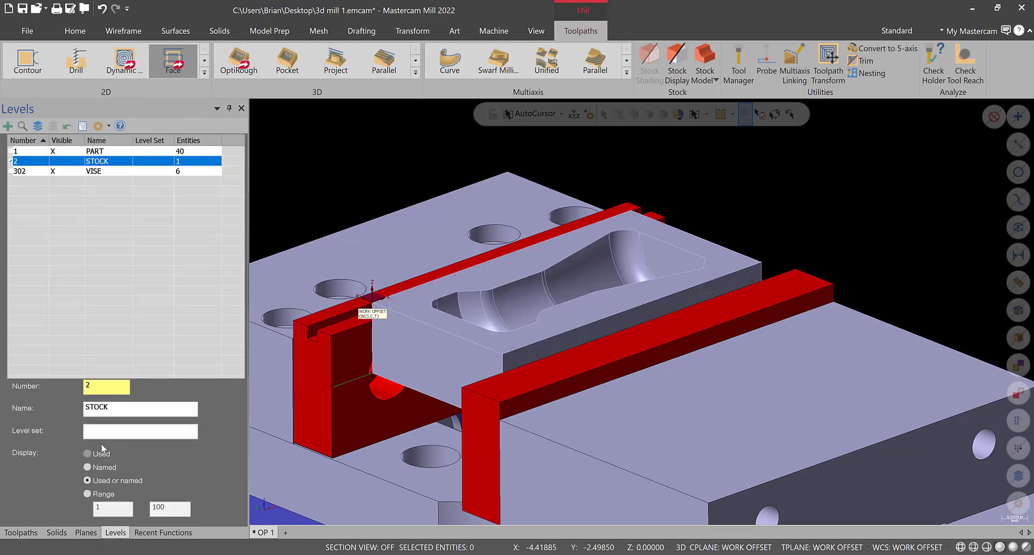
{"action": "left_click", "coordinate": [21, 532]}
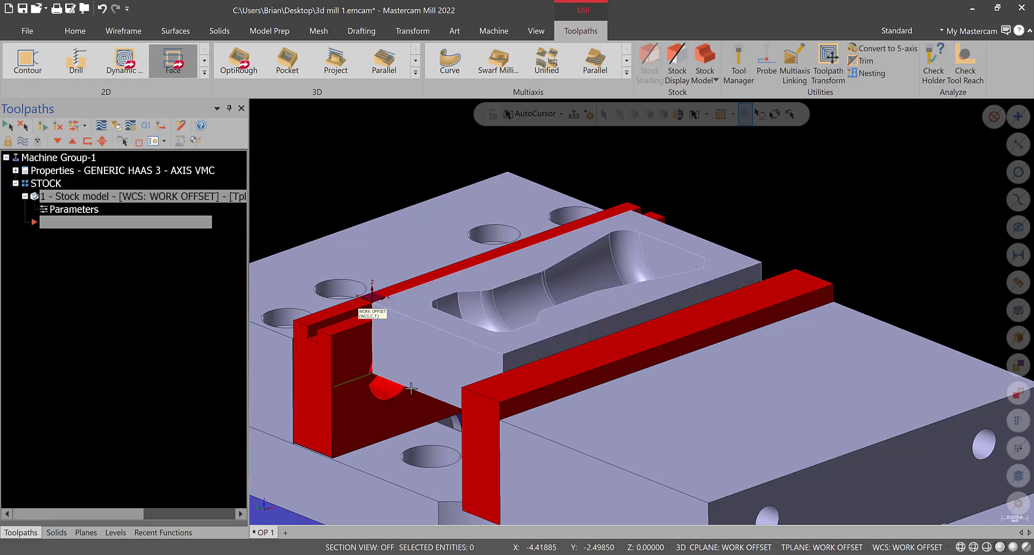
Step: Collapse the stock model operation and add a toolpath group named FACING-DEBURR to Machine Group-1
{"action": "left_click", "coordinate": [25, 196]}
{"action": "left_click", "coordinate": [50, 157]}
{"action": "right_click", "coordinate": [50, 157]}
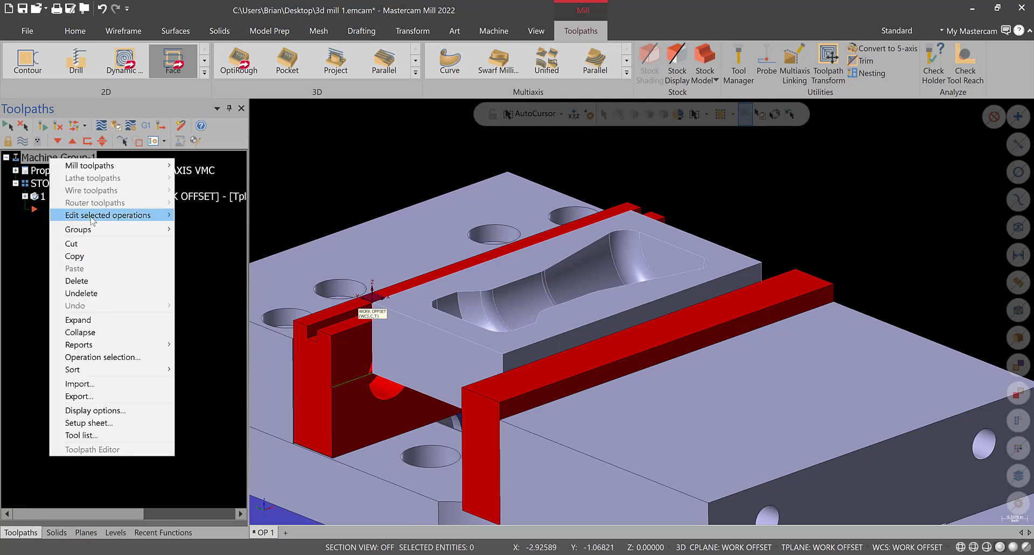
{"action": "mouse_move", "coordinate": [86, 229]}
{"action": "left_click", "coordinate": [224, 240]}
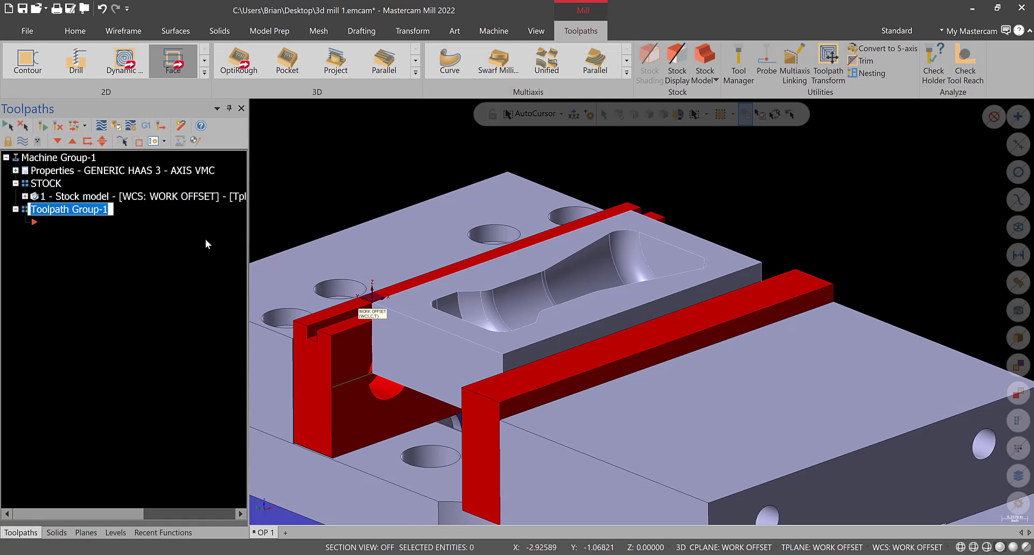
{"action": "type", "text": "FACING"}
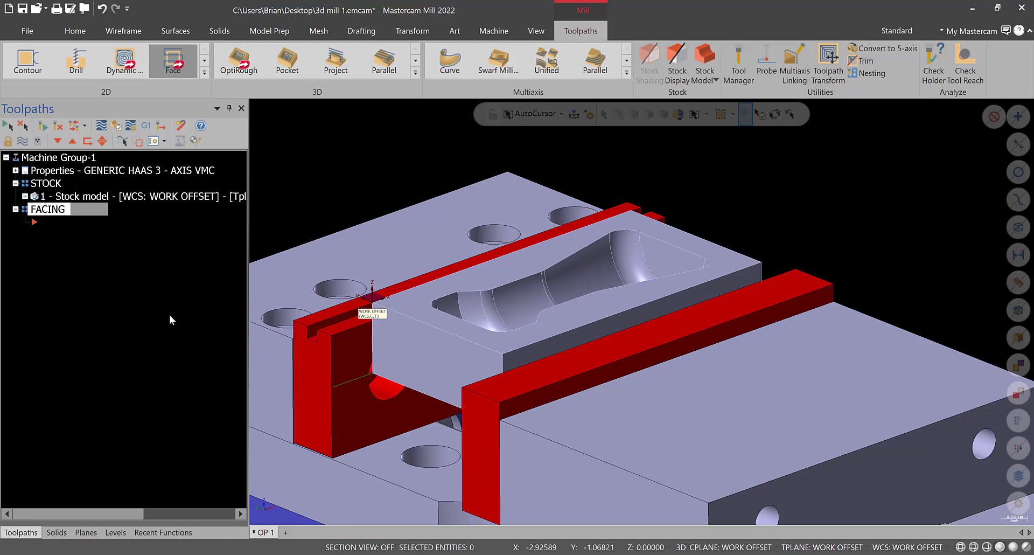
{"action": "type", "text": "-DEBURR"}
{"action": "key", "text": "Return"}
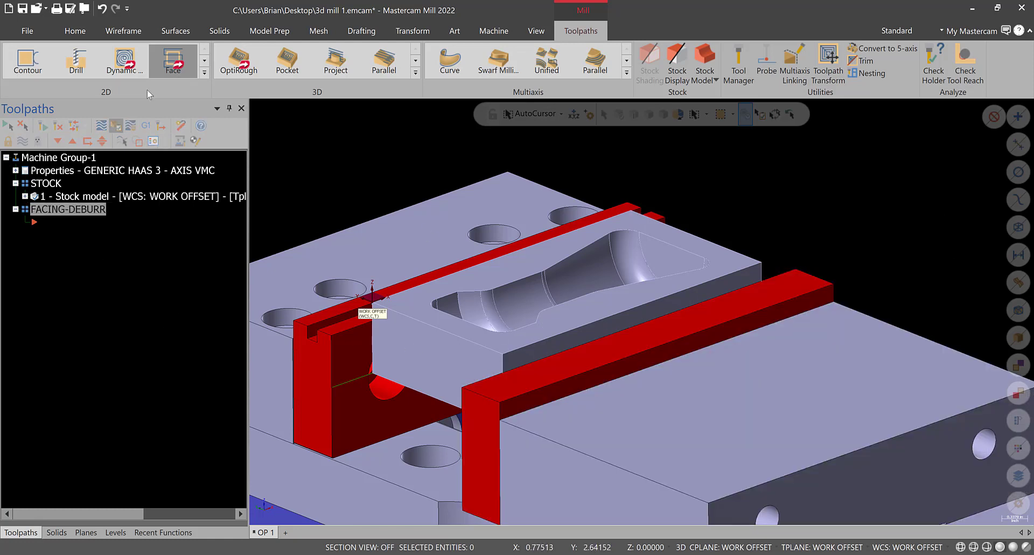
Step: Create a Facing toolpath in the FACING-DEBURR group, chaining the outer edge loop of the part's top face
{"action": "left_click", "coordinate": [172, 59]}
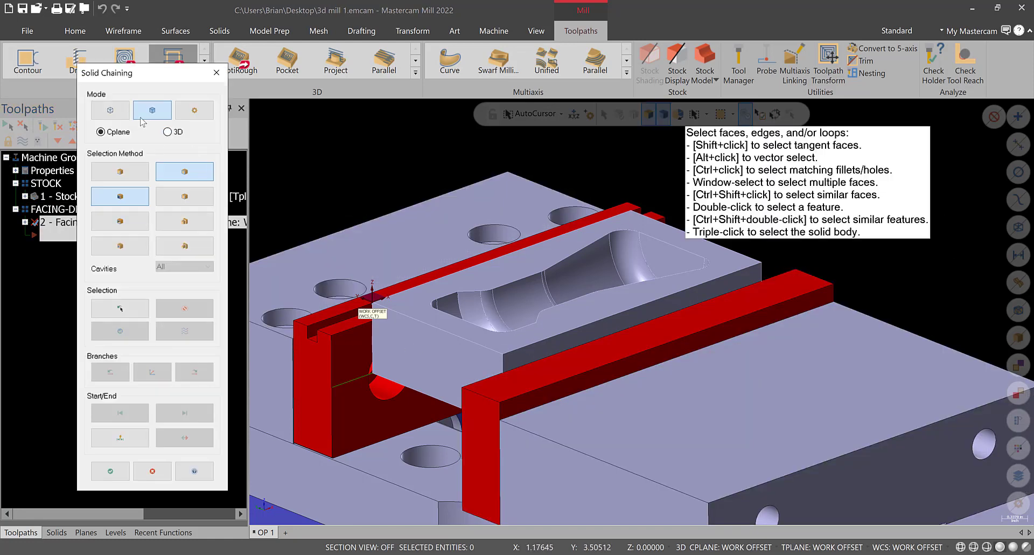
{"action": "left_click", "coordinate": [412, 319]}
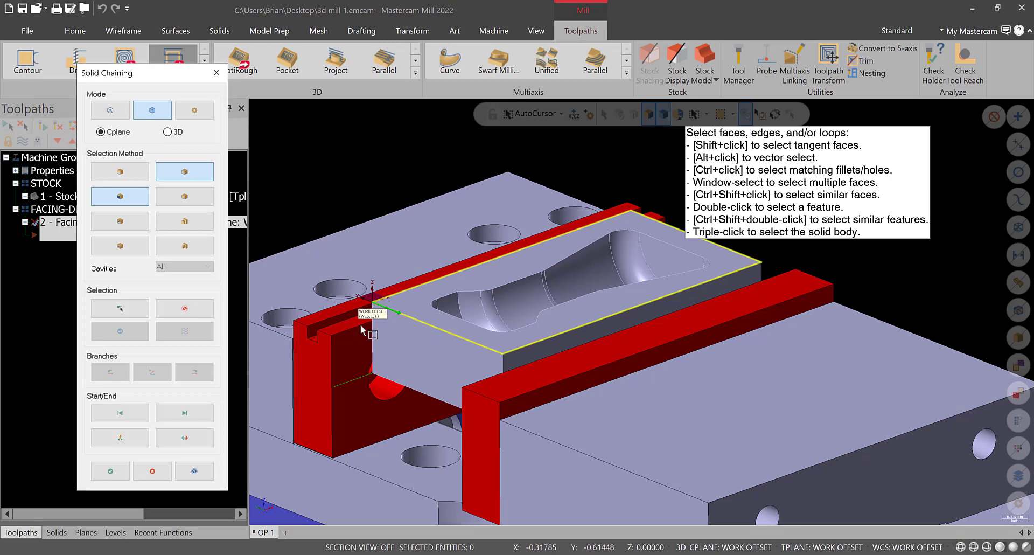
{"action": "left_click", "coordinate": [109, 471]}
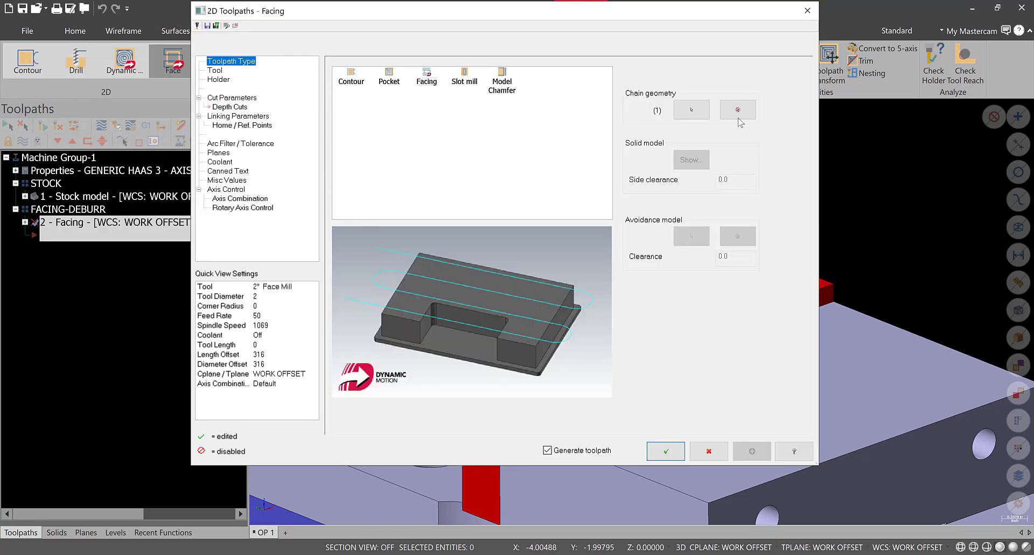
Step: Analyze the edge properties of the part's front top edge to check the size to be faced
{"action": "left_click_drag", "start_coordinate": [665, 15], "coordinate": [349, 36]}
{"action": "right_click", "coordinate": [776, 157]}
{"action": "left_click", "coordinate": [833, 392]}
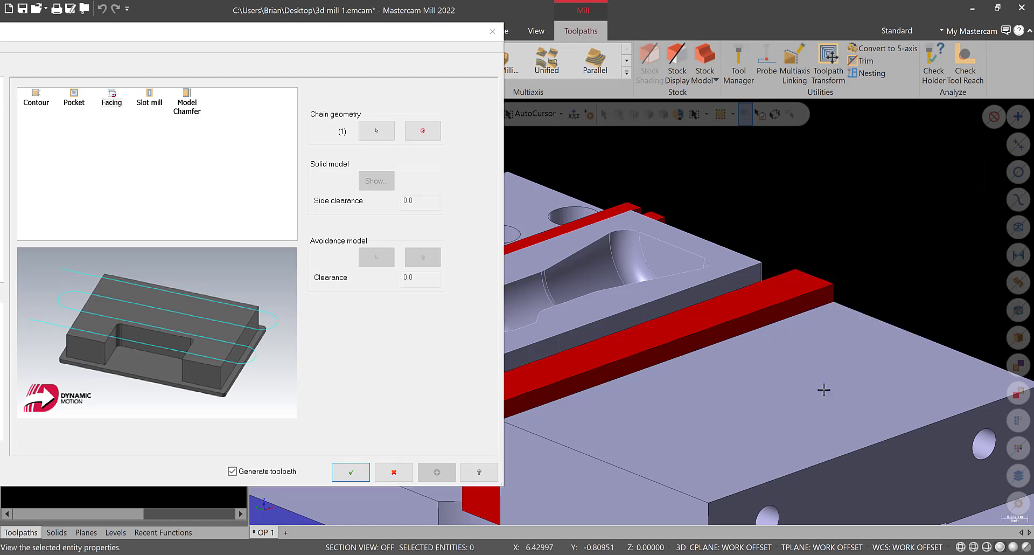
{"action": "left_click", "coordinate": [626, 306]}
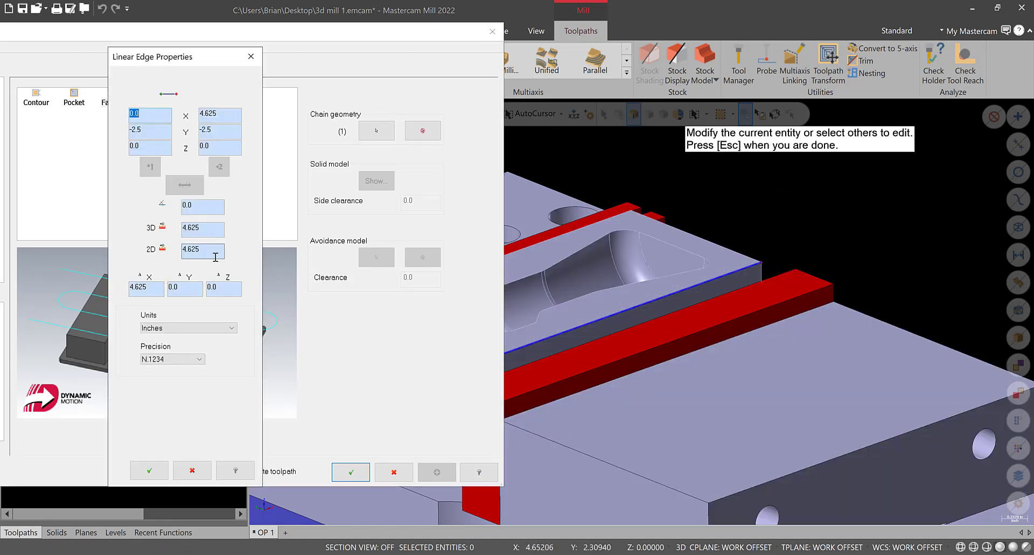
{"action": "left_click", "coordinate": [252, 56]}
{"action": "left_click_drag", "start_coordinate": [225, 41], "coordinate": [505, 19]}
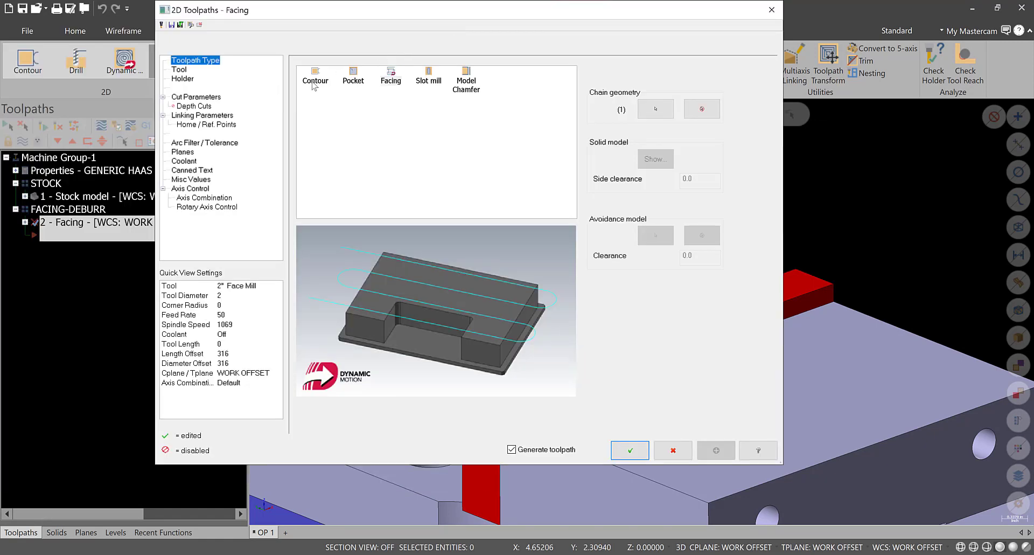
Step: Select the 3" FACE MILL from the Mill_Inch tool library for the facing toolpath
{"action": "left_click", "coordinate": [179, 70]}
{"action": "left_click", "coordinate": [351, 280]}
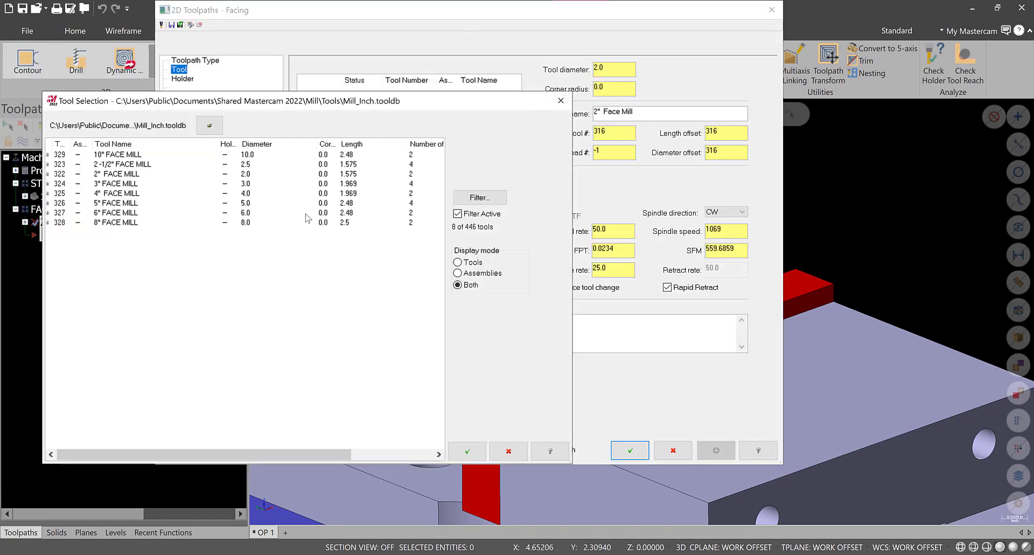
{"action": "left_click", "coordinate": [106, 186]}
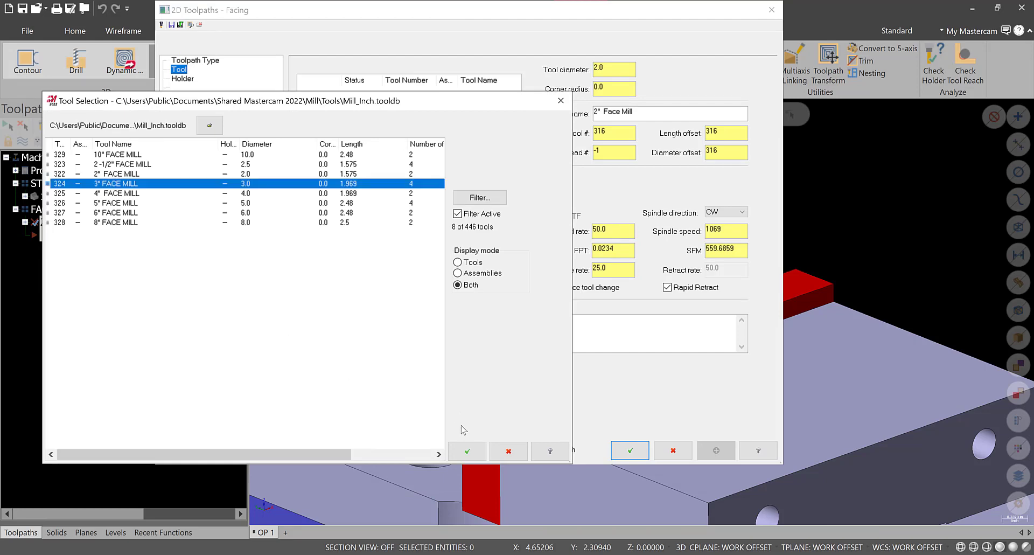
{"action": "left_click", "coordinate": [467, 451]}
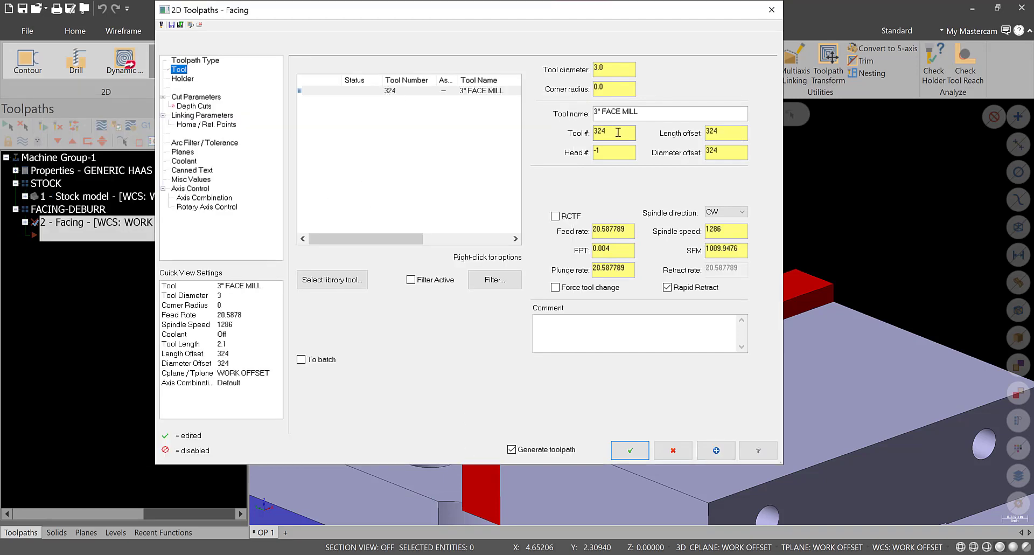
Step: Set the face mill's tool number to 1 and enter the comment FACE TO ZERO
{"action": "left_click_drag", "start_coordinate": [621, 132], "coordinate": [484, 135]}
{"action": "type", "text": "1"}
{"action": "key", "text": "Return"}
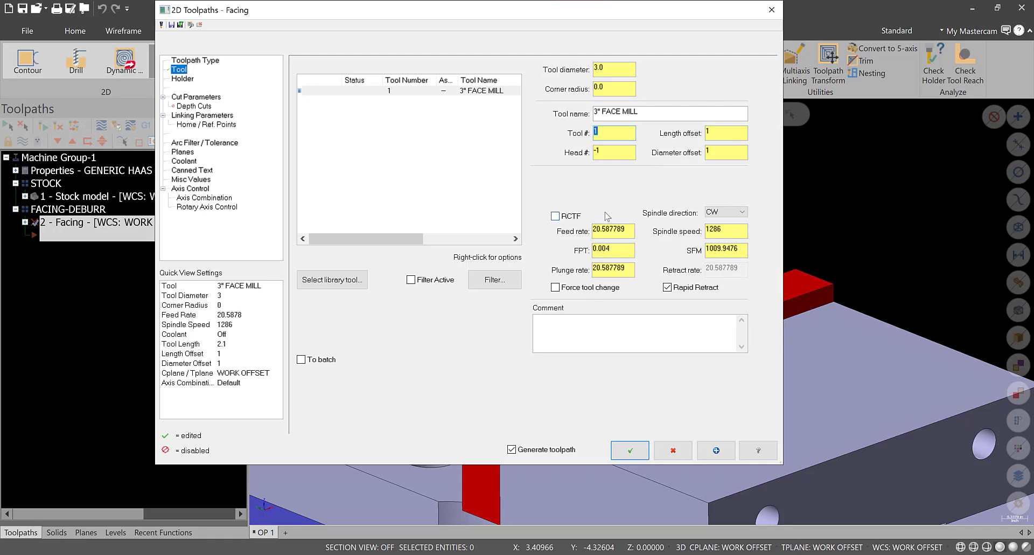
{"action": "left_click", "coordinate": [558, 332]}
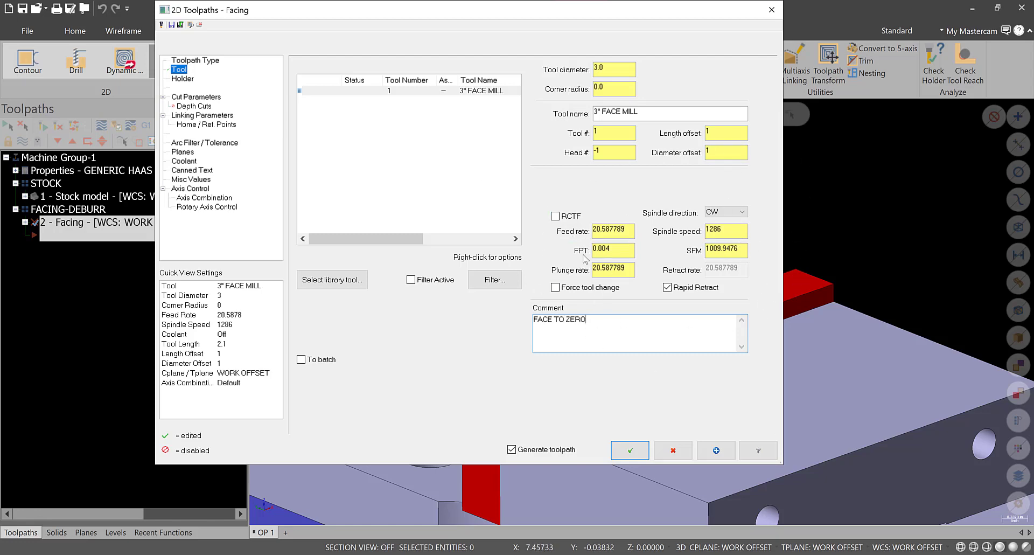
Step: Set the facing cutting method to One pass and replace the stock to leave on floors
{"action": "left_click", "coordinate": [194, 97]}
{"action": "left_click", "coordinate": [428, 84]}
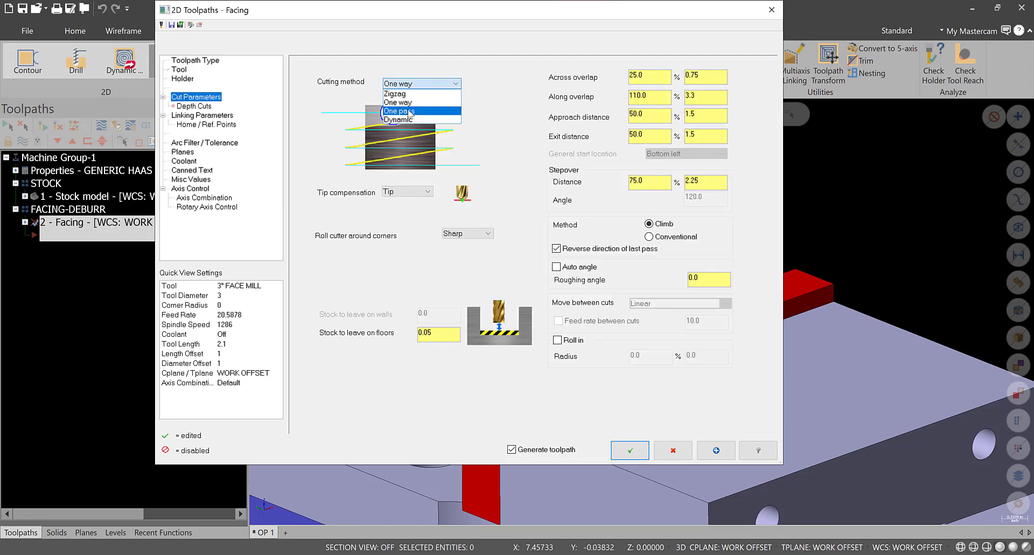
{"action": "left_click", "coordinate": [410, 111]}
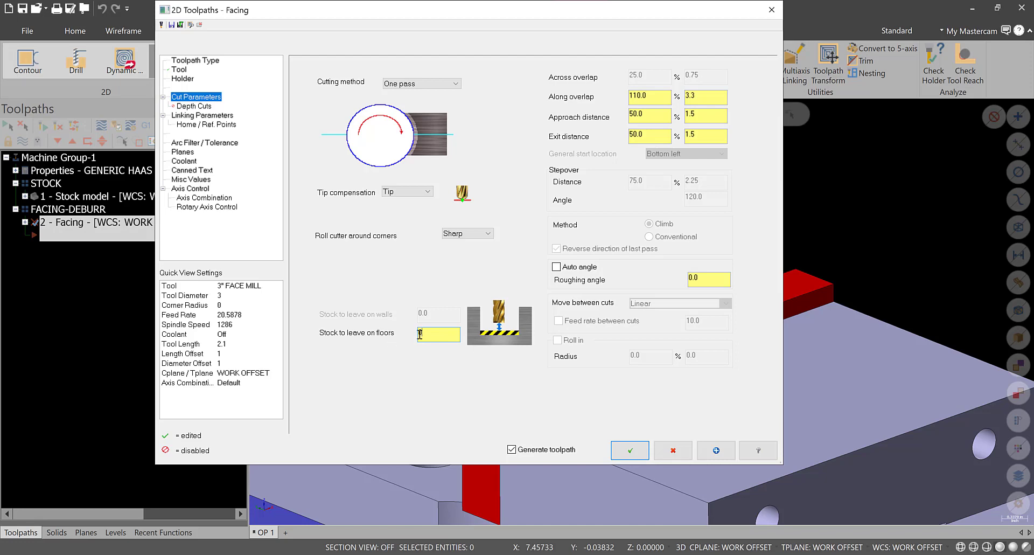
Step: Enable a 2.0 clearance used only at the operation's start and end, and set all linking heights to absolute
{"action": "left_click", "coordinate": [195, 115]}
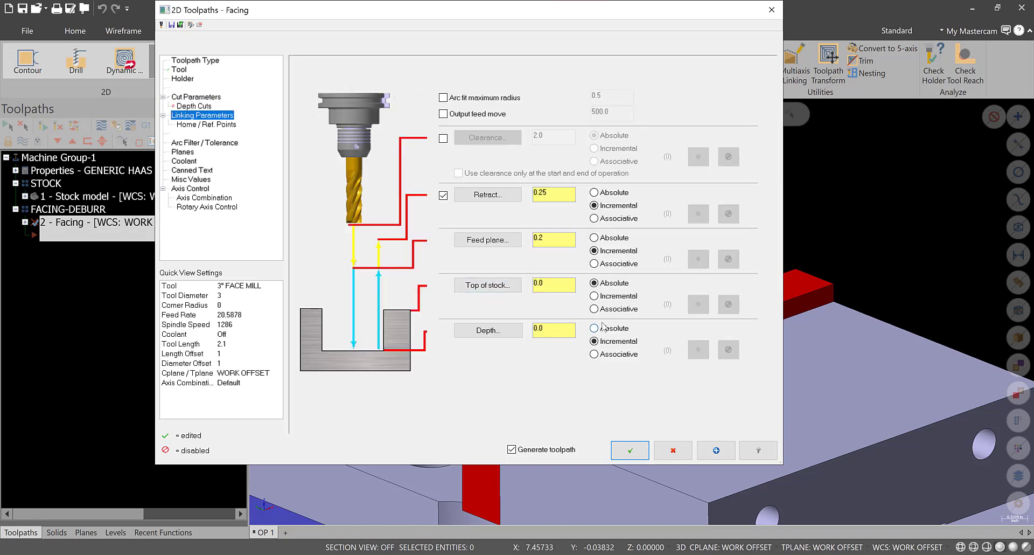
{"action": "left_click", "coordinate": [443, 139]}
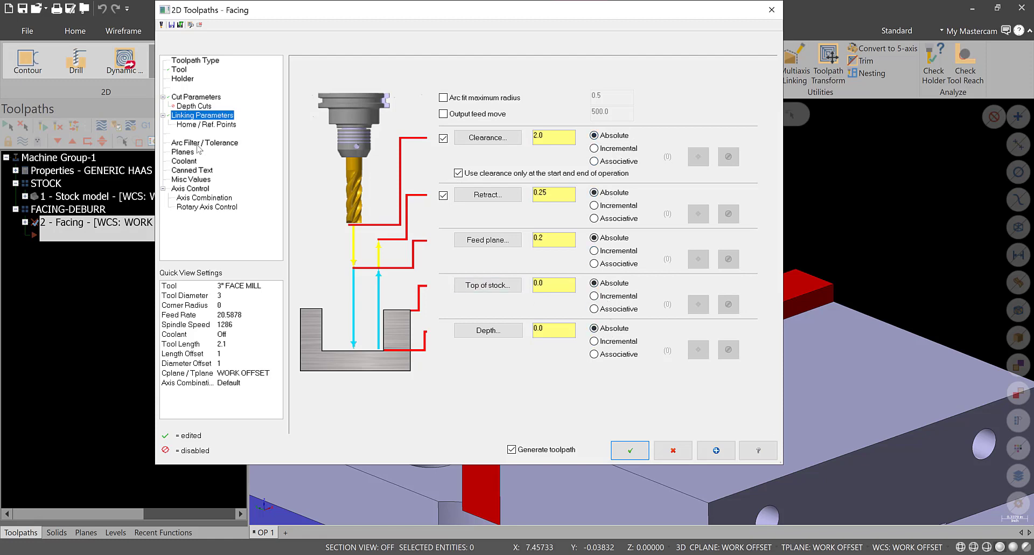
Step: Turn on flood coolant for the facing operation and generate the toolpath
{"action": "left_click", "coordinate": [185, 161]}
{"action": "left_click", "coordinate": [522, 137]}
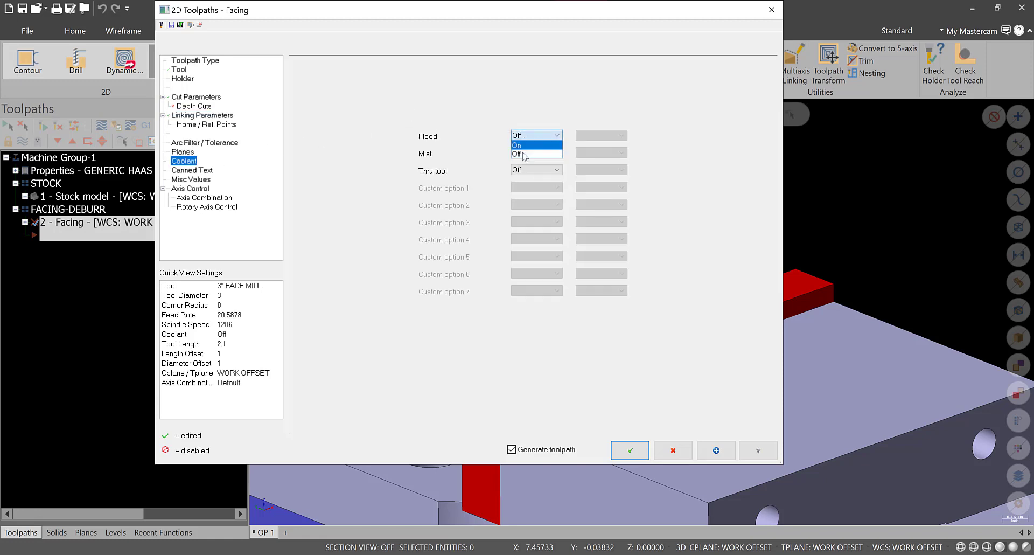
{"action": "left_click", "coordinate": [525, 152]}
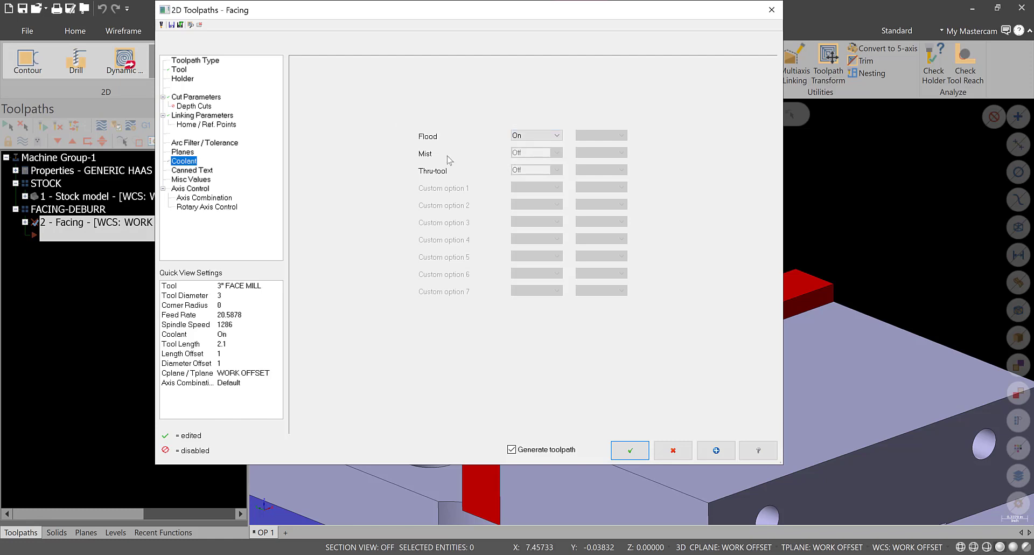
{"action": "left_click", "coordinate": [629, 450]}
Step: Examine the single facing pass across the part and the top edges of the part in the vise
{"action": "middle_click_drag", "start_coordinate": [507, 323], "coordinate": [533, 314]}
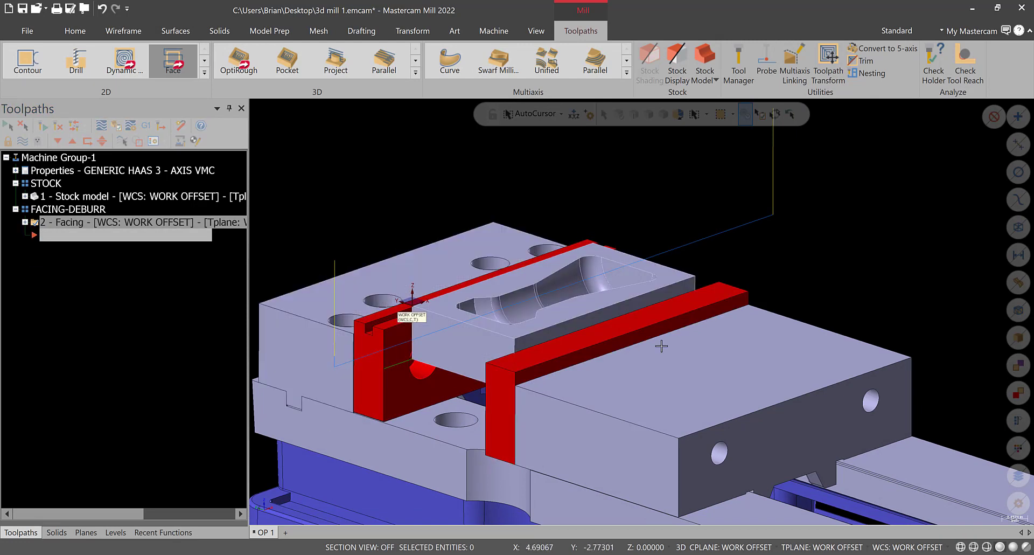
{"action": "scroll", "coordinate": [514, 323], "scroll_direction": "up", "scroll_amount": 3}
{"action": "scroll", "coordinate": [516, 274], "scroll_direction": "up", "scroll_amount": 1}
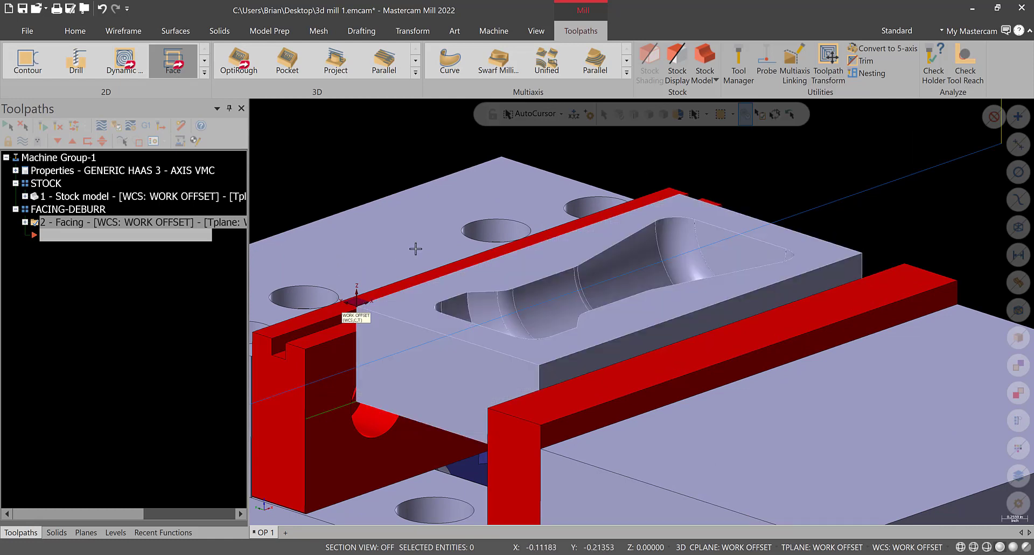
{"action": "scroll", "coordinate": [591, 285], "scroll_direction": "down", "scroll_amount": 1}
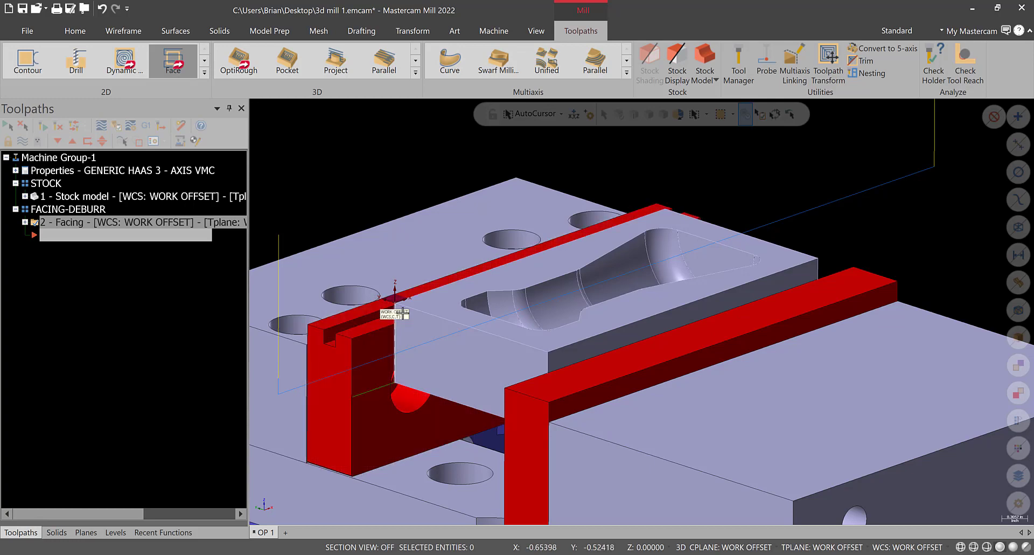
{"action": "middle_click_drag", "start_coordinate": [469, 346], "coordinate": [377, 264]}
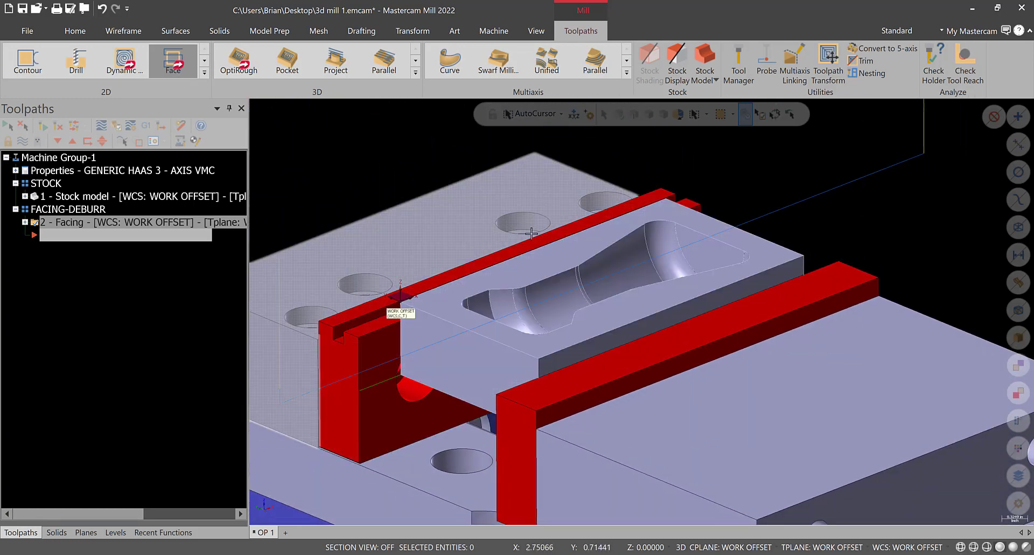
{"action": "middle_click_drag", "start_coordinate": [623, 270], "coordinate": [410, 302]}
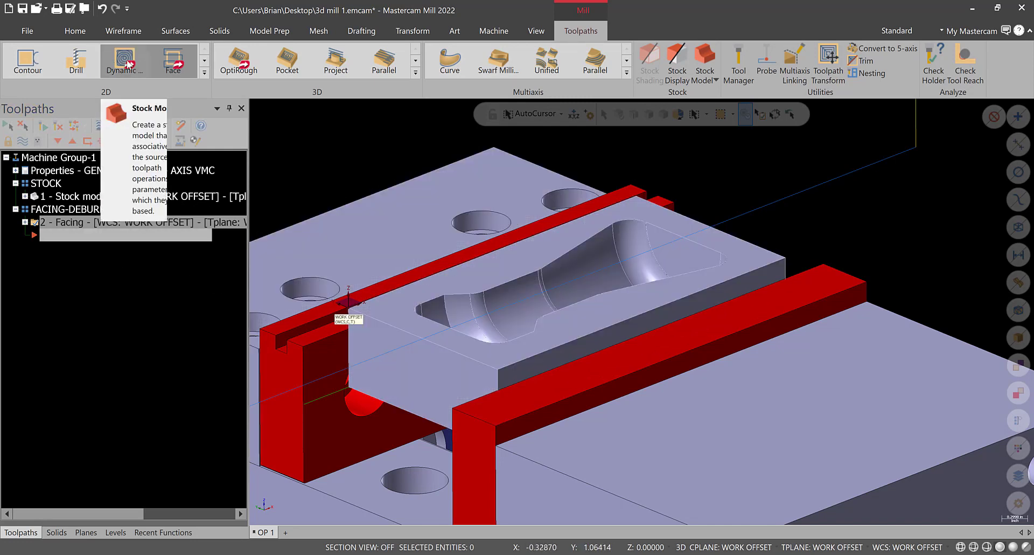
Step: Create a Model Chamfer toolpath in the FACING-DEBURR group, chaining the outer edge loop of the part's top face
{"action": "left_click", "coordinate": [204, 72]}
{"action": "left_click", "coordinate": [122, 141]}
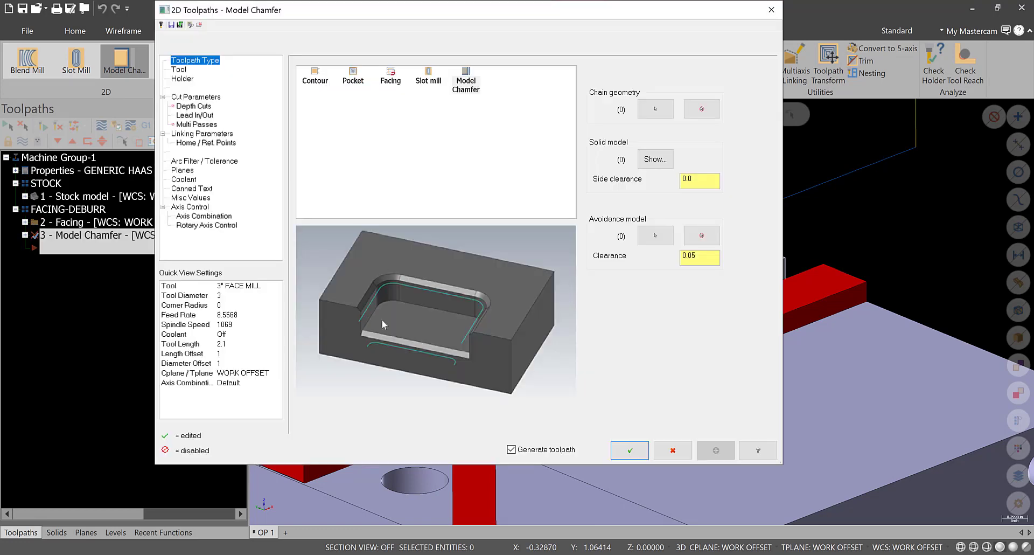
{"action": "left_click", "coordinate": [655, 109]}
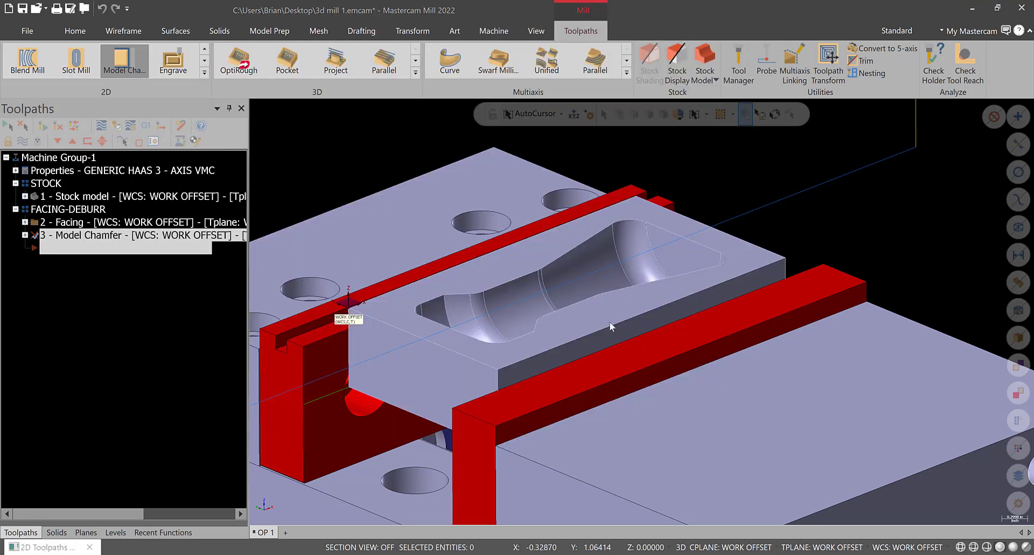
{"action": "left_click", "coordinate": [552, 347]}
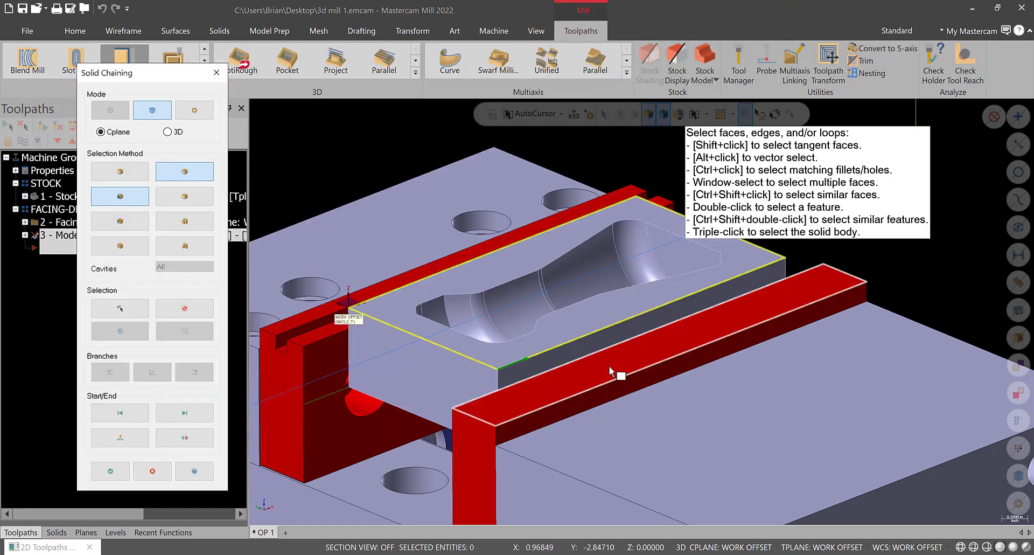
{"action": "left_click", "coordinate": [111, 471]}
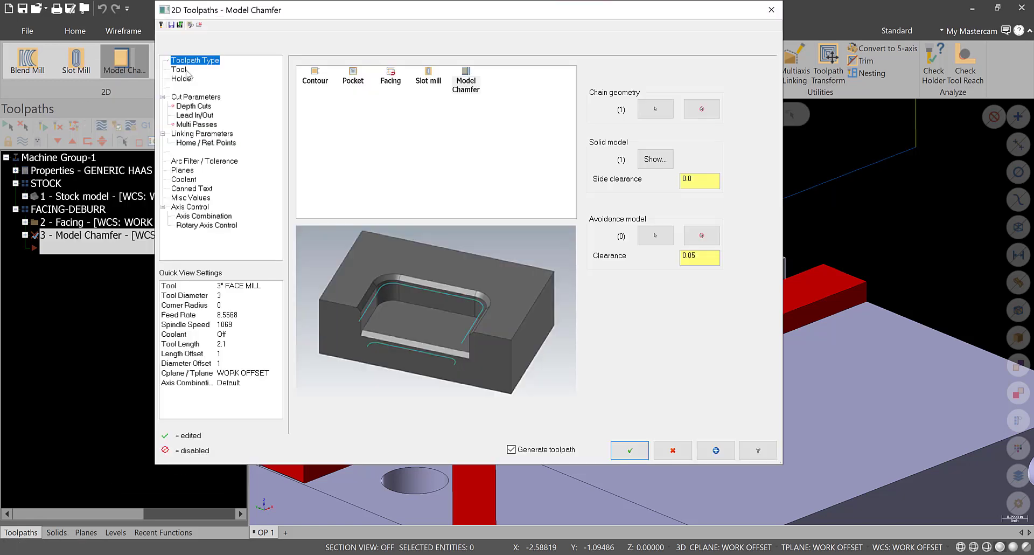
Step: Load the BW .125 MILL DRILL from the BW tool library for the chamfer and assign it tool number 2
{"action": "left_click", "coordinate": [179, 70]}
{"action": "left_click", "coordinate": [331, 282]}
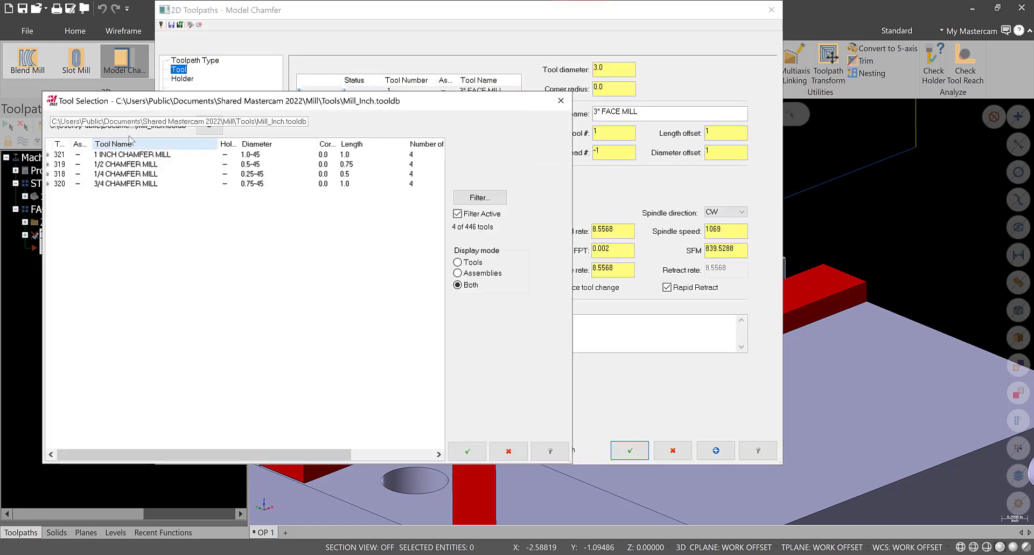
{"action": "left_click", "coordinate": [209, 126]}
{"action": "scroll", "coordinate": [280, 261], "scroll_direction": "down", "scroll_amount": 5}
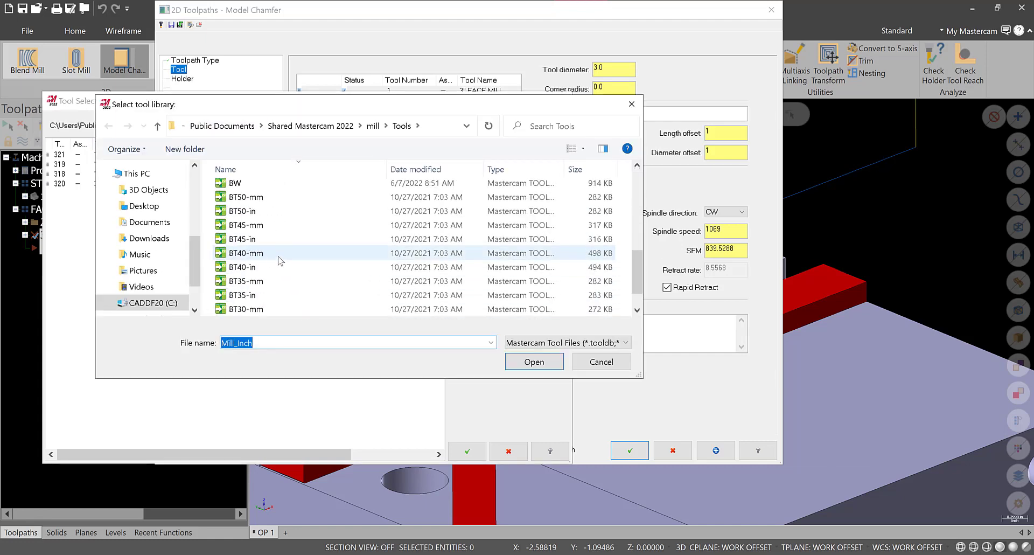
{"action": "left_click", "coordinate": [259, 187]}
{"action": "left_click", "coordinate": [524, 362]}
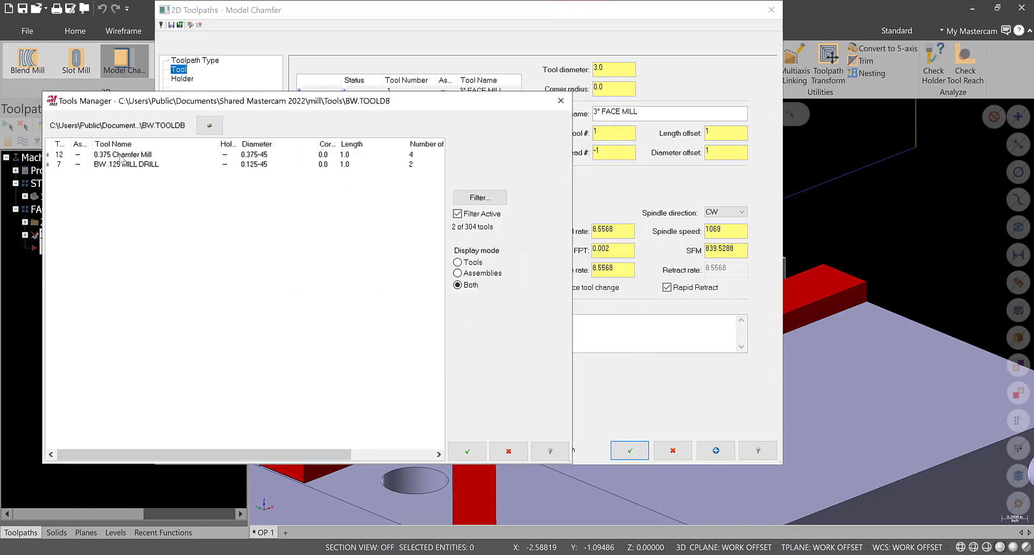
{"action": "left_click", "coordinate": [116, 164]}
{"action": "left_click", "coordinate": [467, 451]}
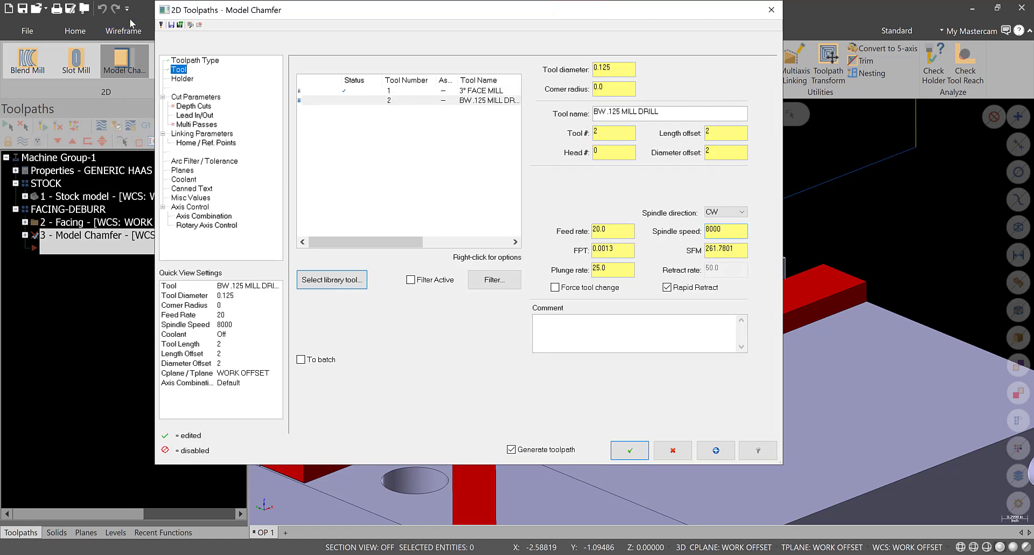
Step: Set the chamfer's compensation type to Wear and its width to 0.015, and replace the bottom offset
{"action": "left_click", "coordinate": [183, 98]}
{"action": "left_click", "coordinate": [477, 82]}
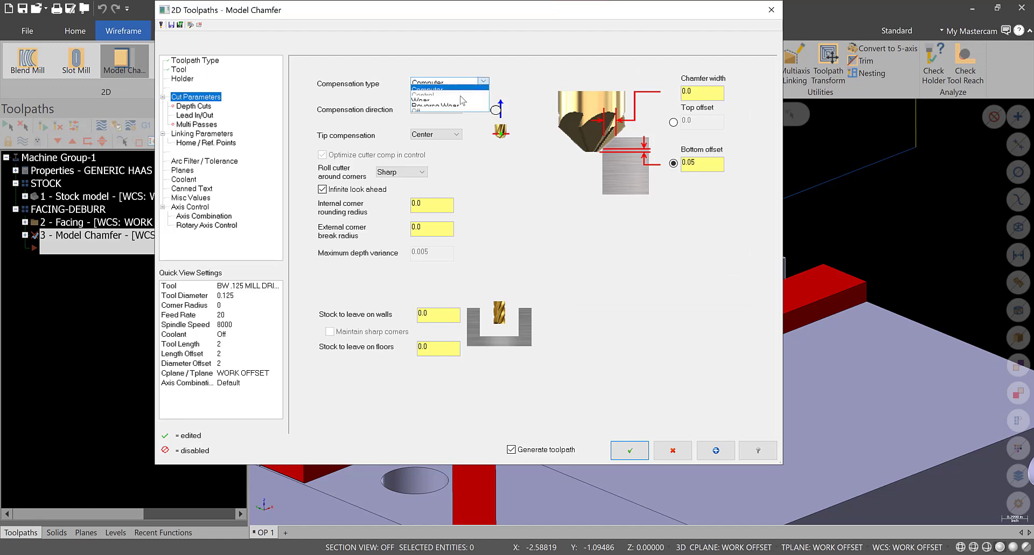
{"action": "left_click", "coordinate": [435, 106]}
{"action": "left_click", "coordinate": [447, 80]}
{"action": "left_click", "coordinate": [442, 100]}
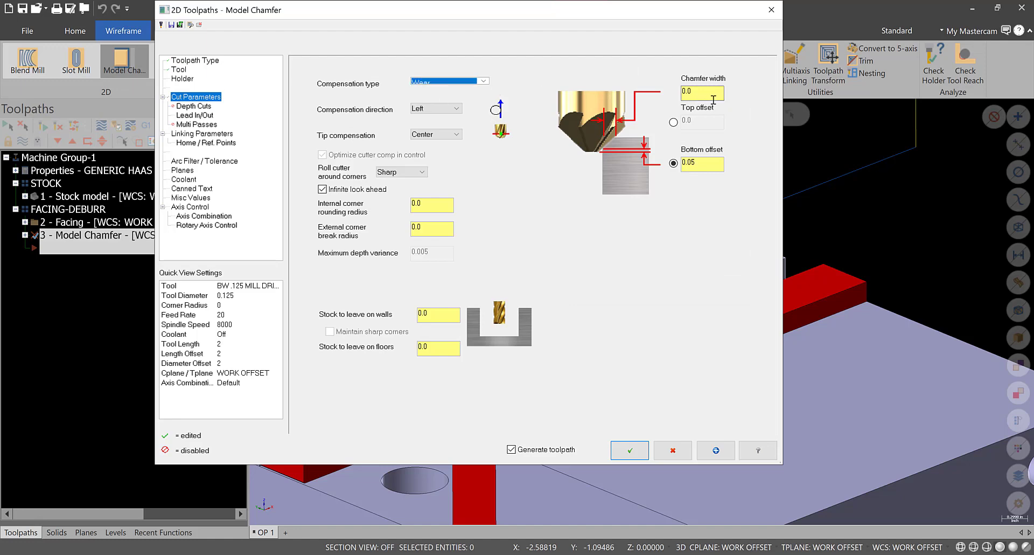
{"action": "left_click", "coordinate": [706, 160]}
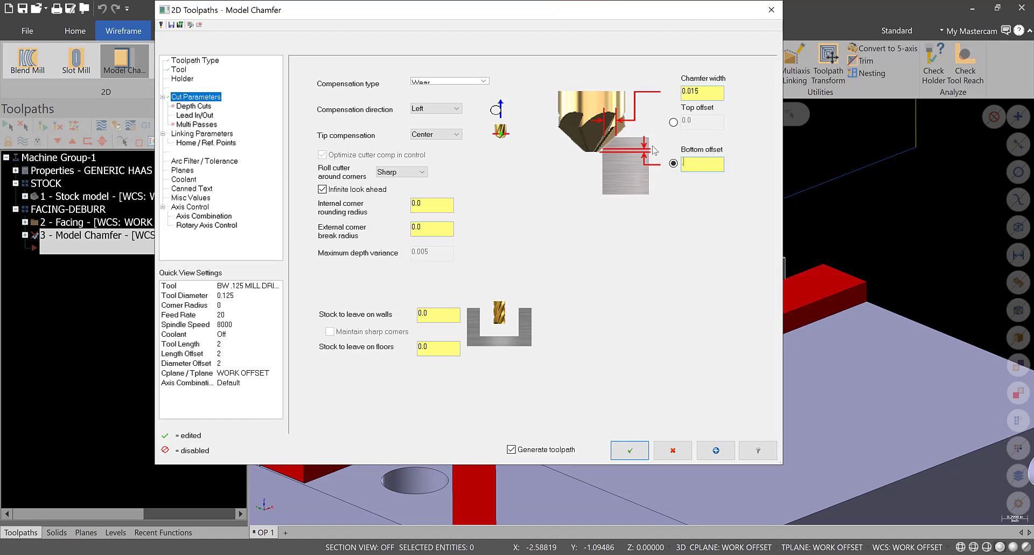
Step: Review the depth cuts, lead in/out and linking parameters of the Model Chamfer toolpath
{"action": "left_click", "coordinate": [189, 106]}
{"action": "left_click", "coordinate": [193, 115]}
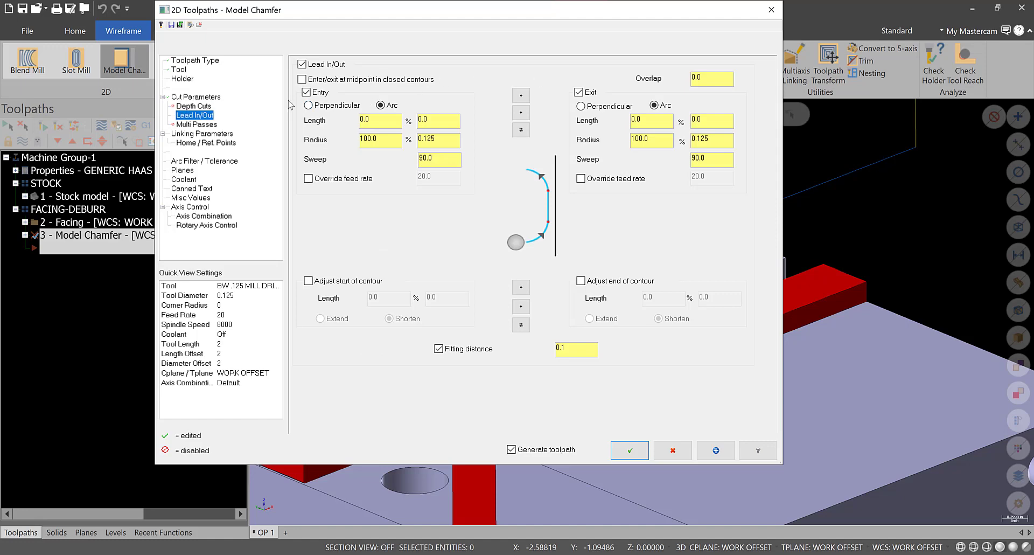
{"action": "left_click", "coordinate": [197, 133]}
{"action": "left_click", "coordinate": [193, 115]}
{"action": "left_click", "coordinate": [202, 133]}
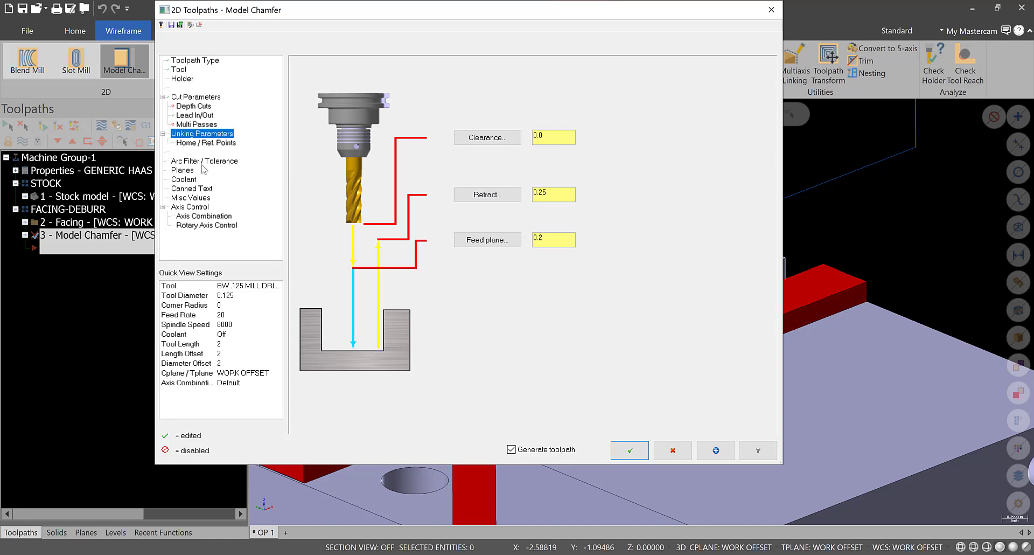
Step: Turn on flood coolant for the Model Chamfer operation and generate the toolpath
{"action": "left_click", "coordinate": [177, 179]}
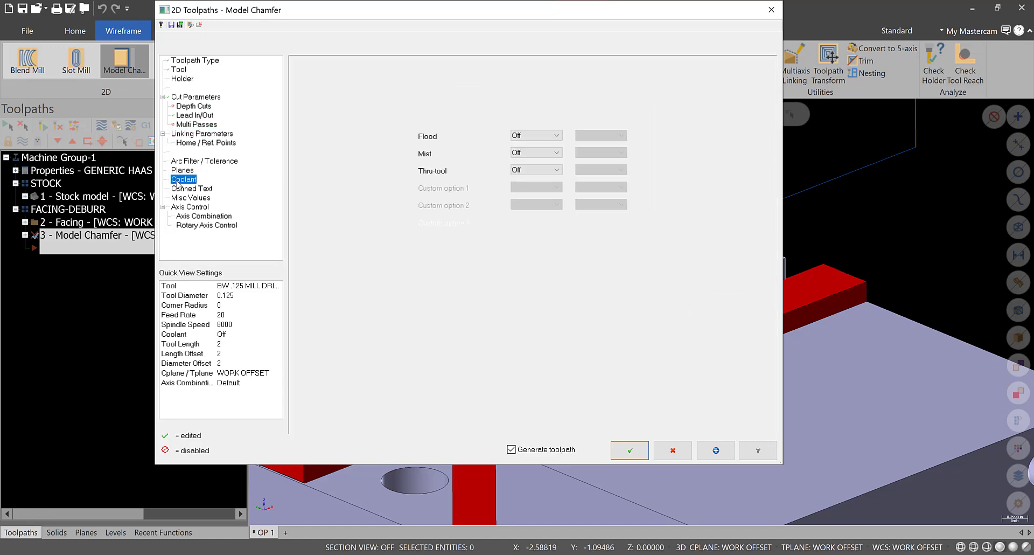
{"action": "left_click", "coordinate": [536, 135]}
{"action": "left_click", "coordinate": [530, 152]}
{"action": "left_click", "coordinate": [648, 450]}
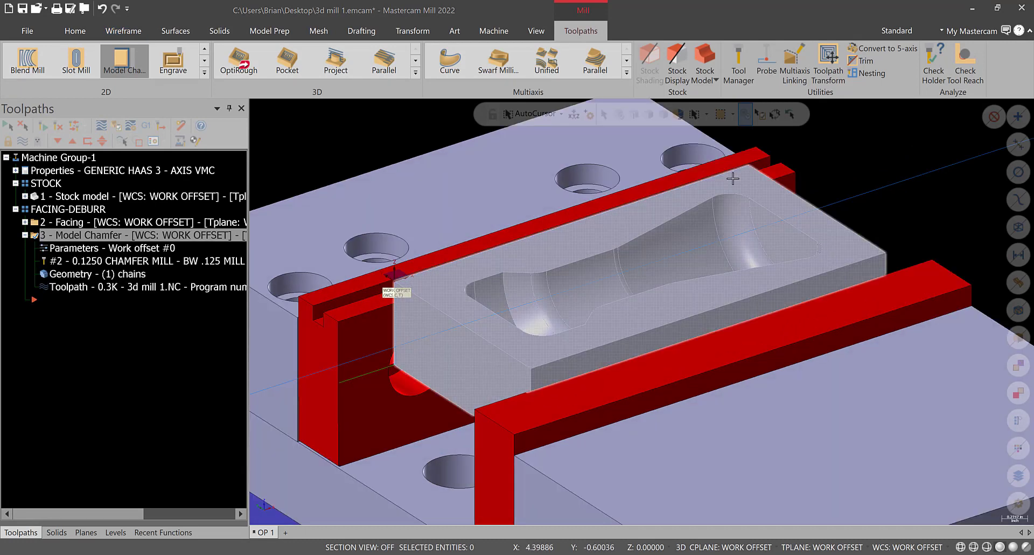
Step: Reverse the direction of the Model Chamfer's solid chain loop and regenerate the toolpath
{"action": "left_click", "coordinate": [67, 275]}
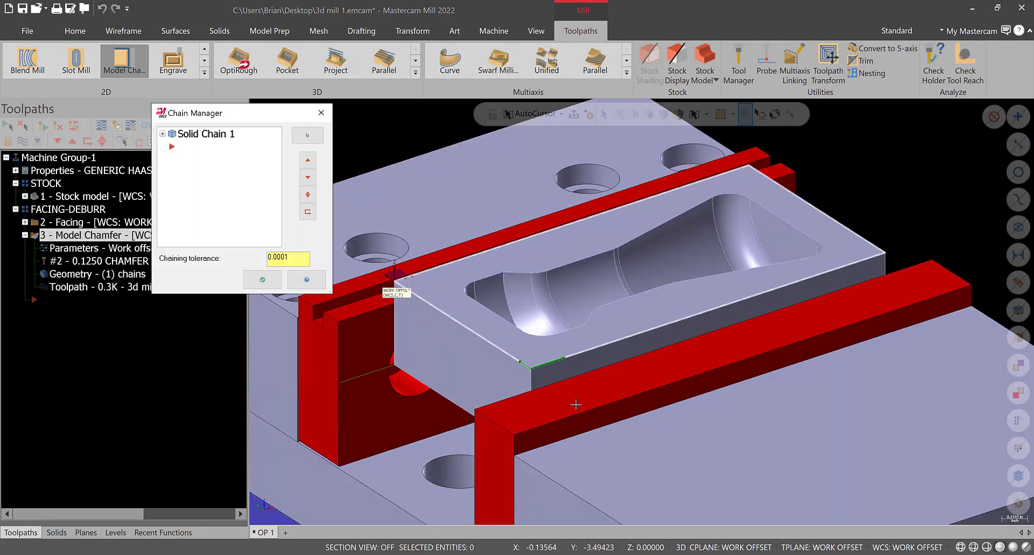
{"action": "left_click", "coordinate": [162, 134]}
{"action": "left_click", "coordinate": [194, 147]}
{"action": "right_click", "coordinate": [195, 147]}
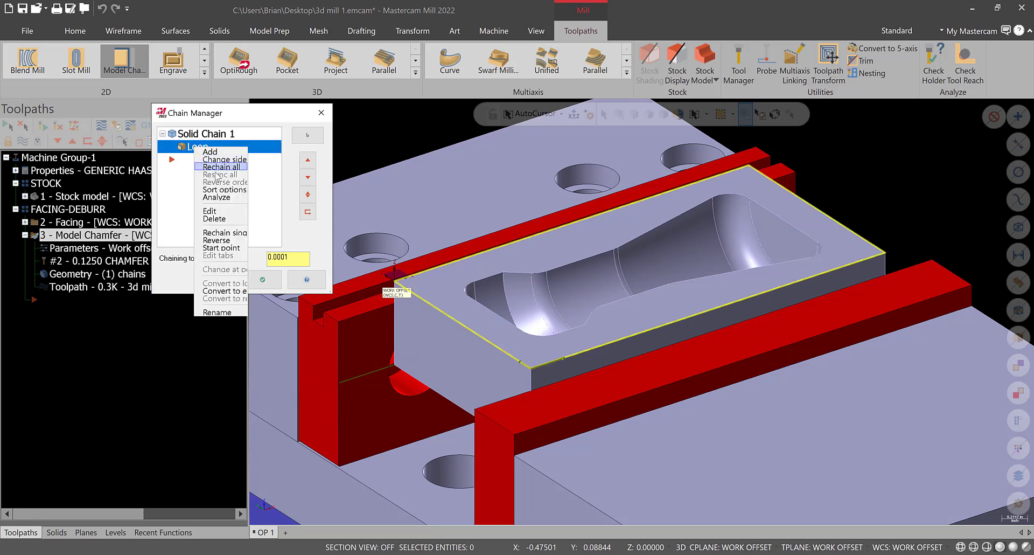
{"action": "left_click", "coordinate": [227, 248]}
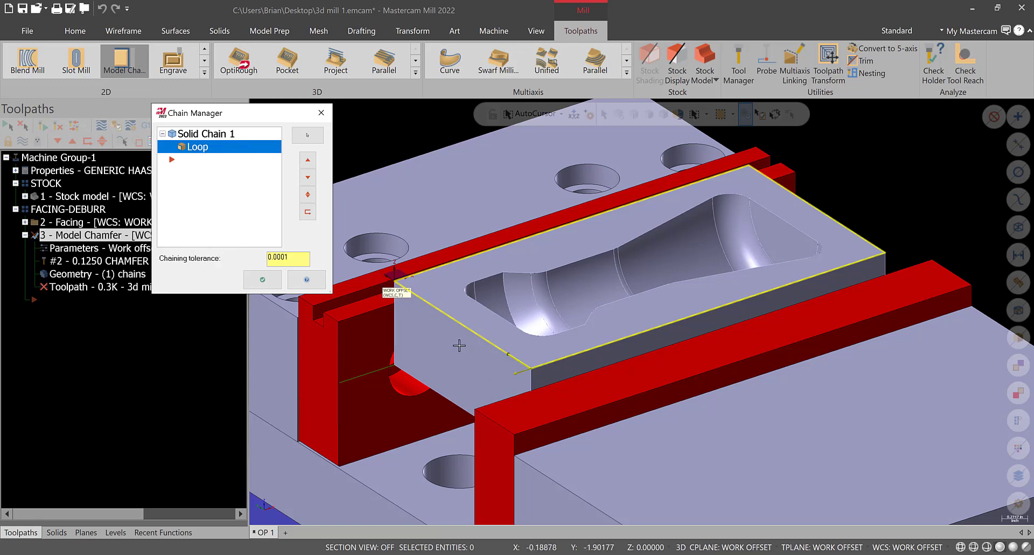
{"action": "left_click", "coordinate": [262, 276]}
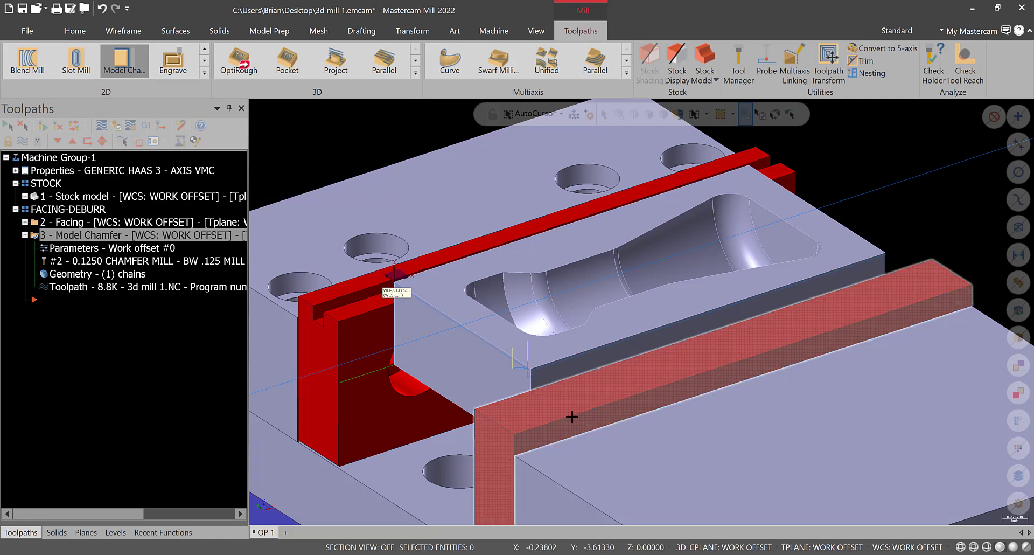
Step: Backplot the Model Chamfer toolpath to check how the tool follows the part's outer edge
{"action": "scroll", "coordinate": [553, 395], "scroll_direction": "up", "scroll_amount": 3}
{"action": "left_click", "coordinate": [101, 126]}
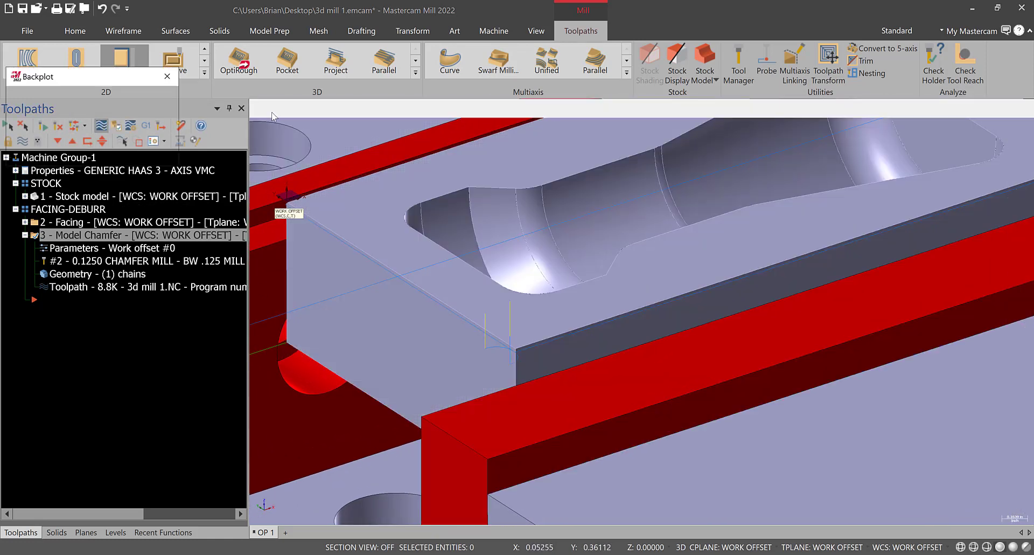
{"action": "left_click", "coordinate": [261, 109]}
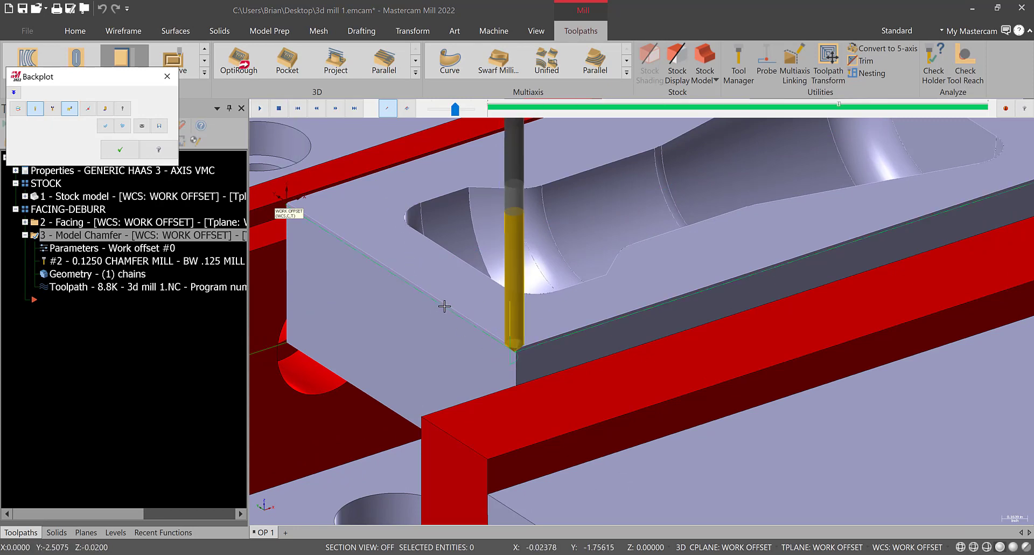
{"action": "left_click", "coordinate": [167, 76]}
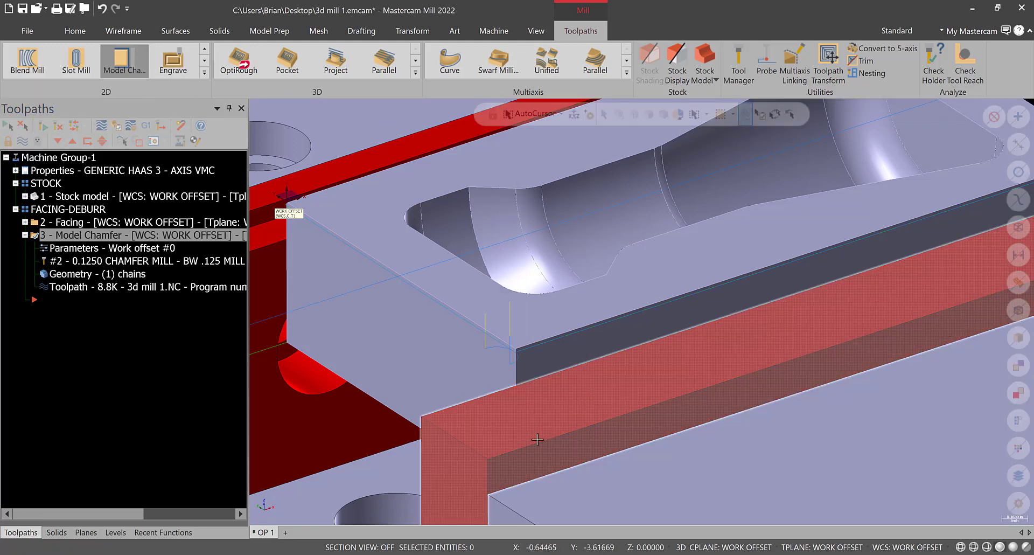
Step: Collapse the Model Chamfer operation and the FACING-DEBURR group in the toolpath tree
{"action": "scroll", "coordinate": [545, 422], "scroll_direction": "down", "scroll_amount": 3}
{"action": "left_click", "coordinate": [25, 234]}
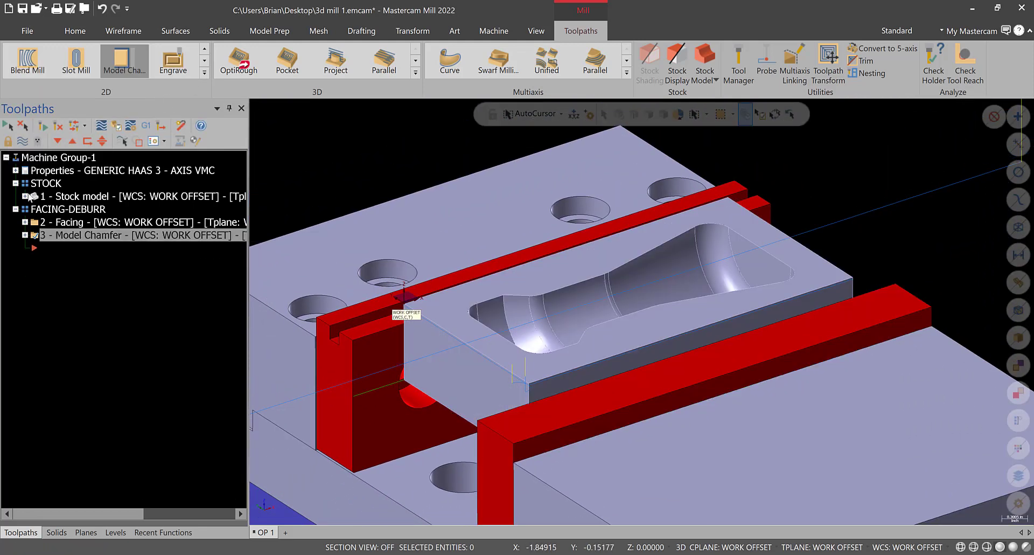
{"action": "left_click", "coordinate": [49, 212]}
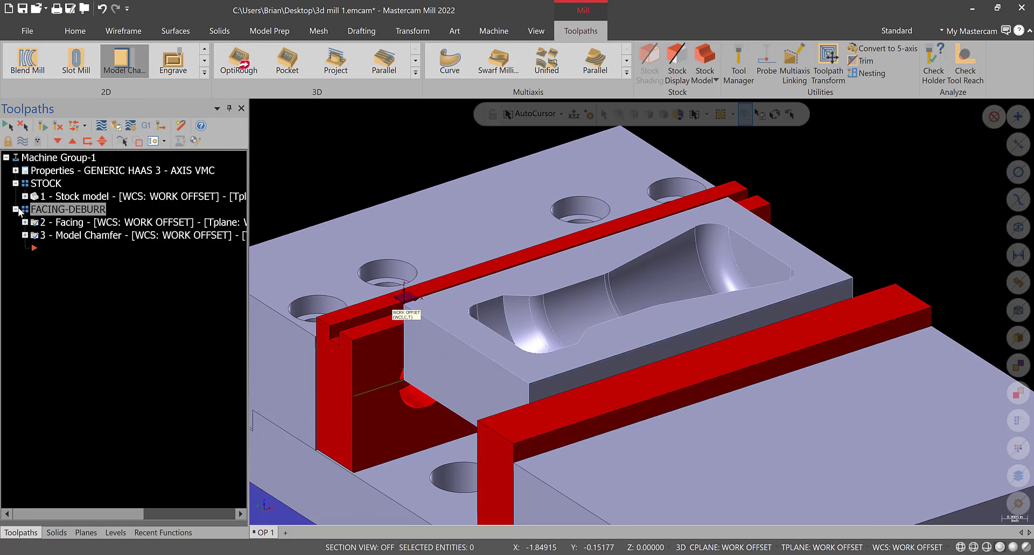
{"action": "left_click", "coordinate": [15, 209]}
Step: Add a new mill toolpath group under Machine Group-1 and name it ROUGHING
{"action": "left_click", "coordinate": [57, 158]}
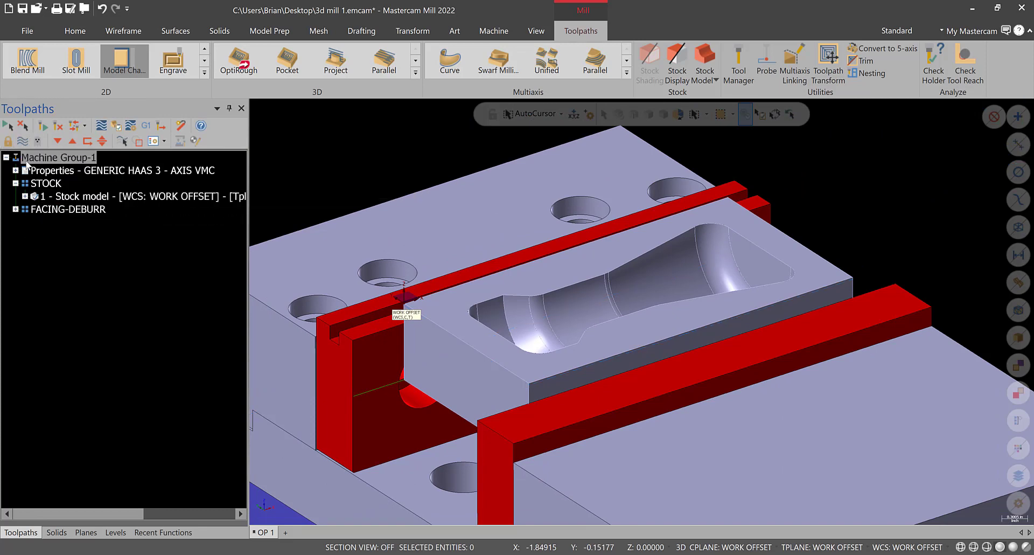
{"action": "right_click", "coordinate": [27, 160]}
{"action": "mouse_move", "coordinate": [107, 232]}
{"action": "left_click", "coordinate": [172, 244]}
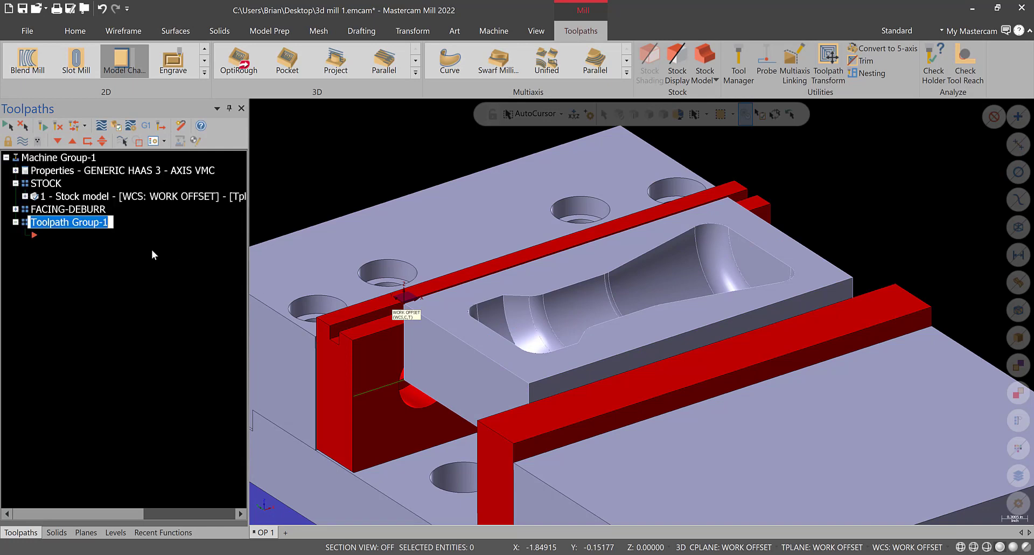
{"action": "type", "text": "ROUGHING"}
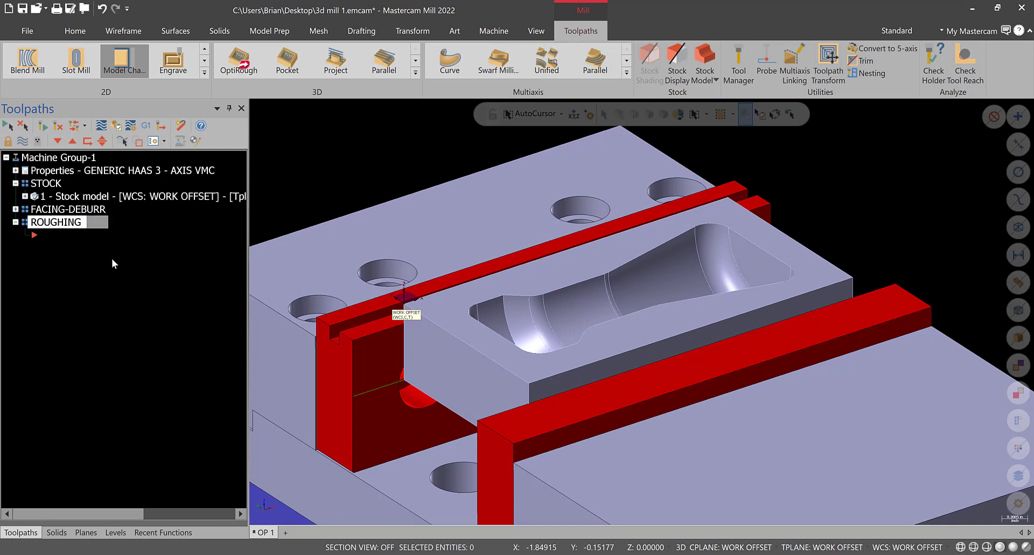
{"action": "key", "text": "Return"}
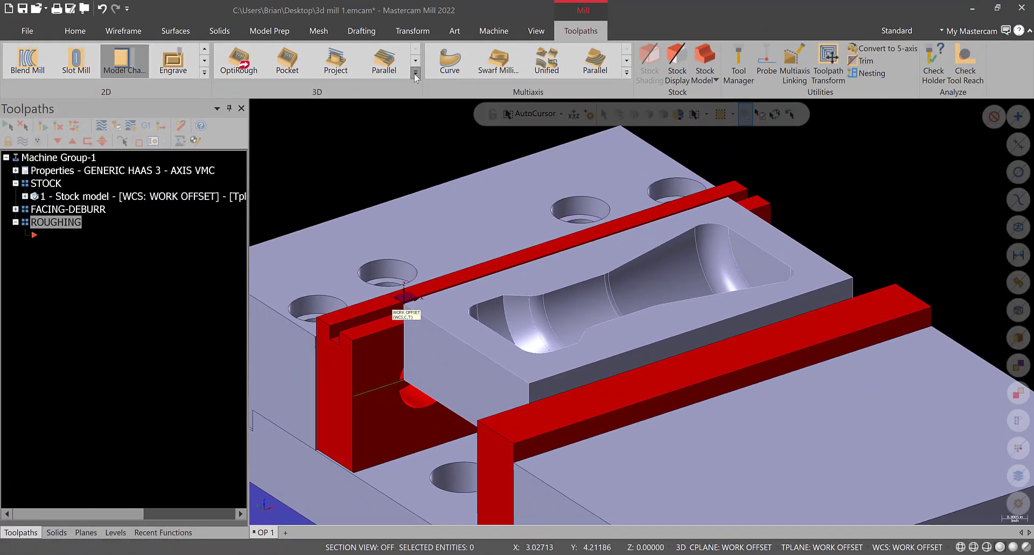
Step: Start a 3D OptiRough toolpath and select all the faces of the pocket cavity as machining geometry
{"action": "left_click", "coordinate": [416, 72]}
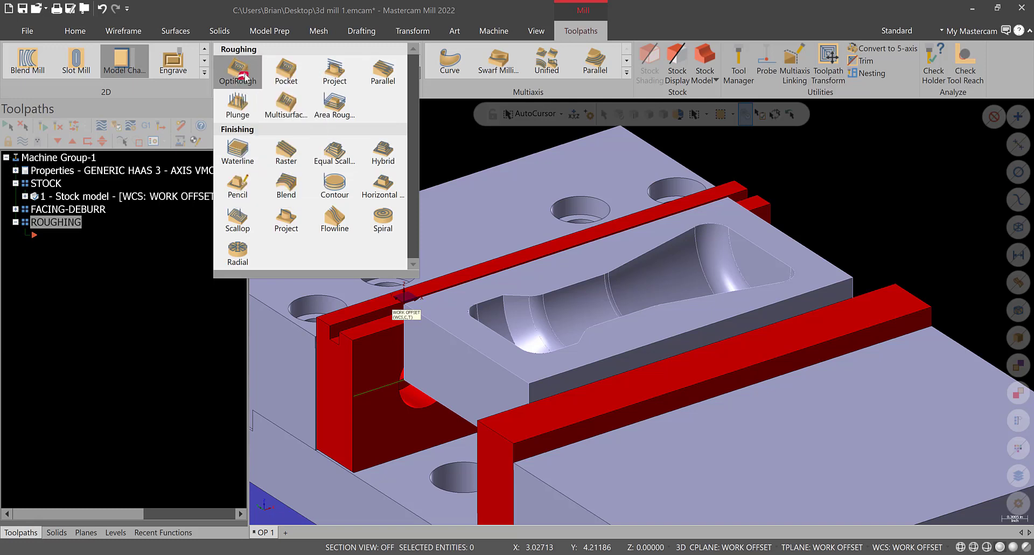
{"action": "left_click", "coordinate": [241, 64]}
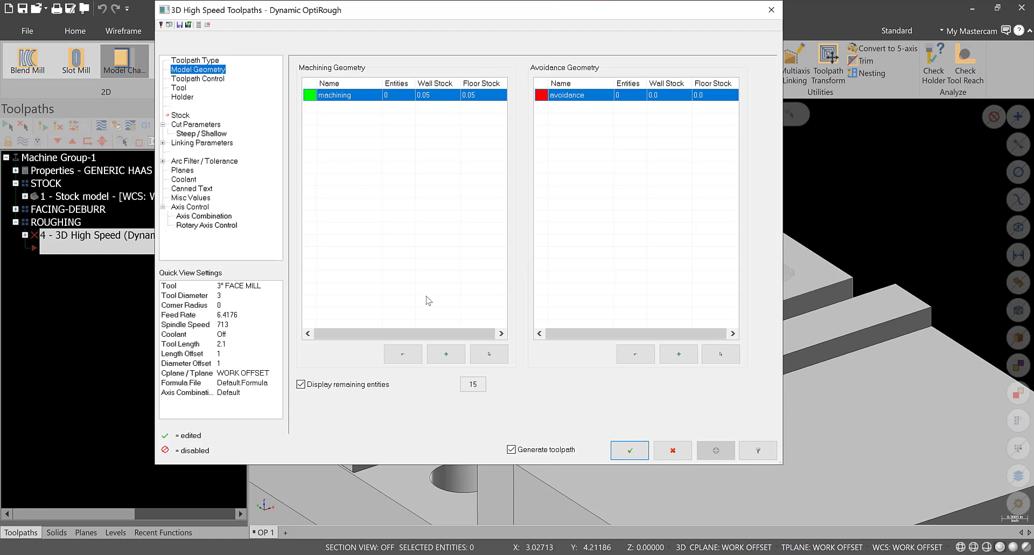
{"action": "left_click", "coordinate": [490, 354]}
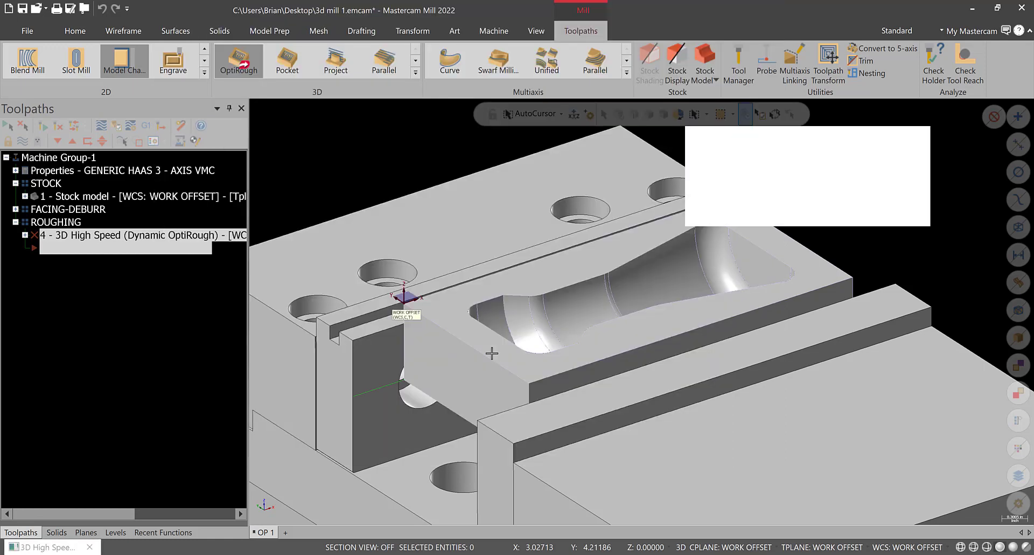
{"action": "middle_click_drag", "start_coordinate": [588, 300], "coordinate": [472, 377]}
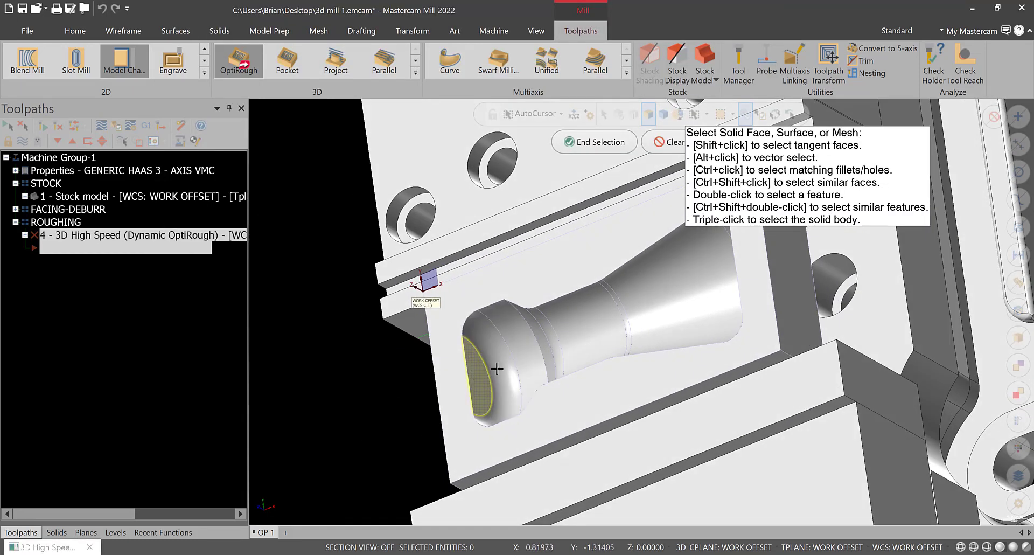
{"action": "left_click", "coordinate": [496, 368]}
{"action": "left_click", "coordinate": [531, 368]}
{"action": "middle_click_drag", "start_coordinate": [540, 368], "coordinate": [683, 334]}
{"action": "left_click", "coordinate": [537, 360]}
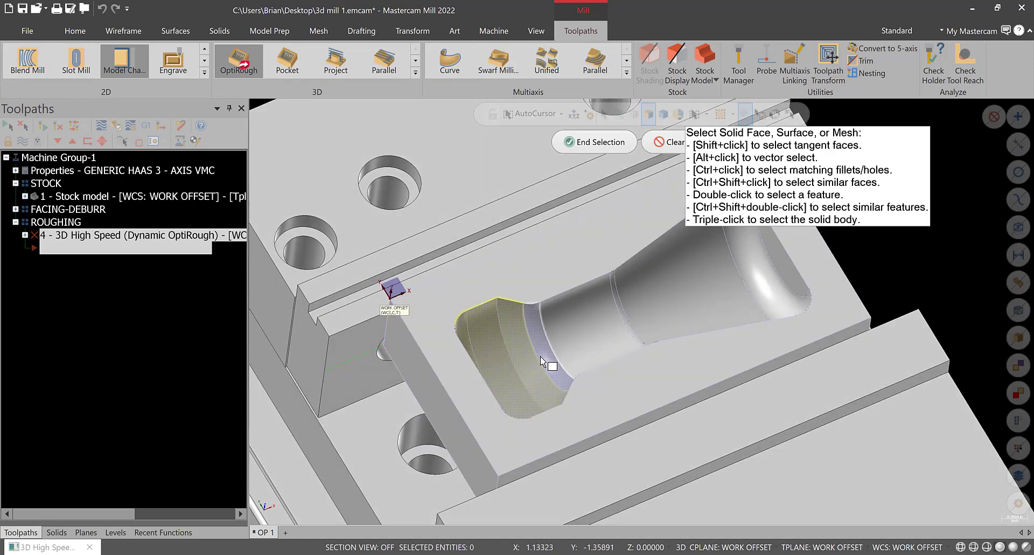
{"action": "left_click", "coordinate": [541, 359]}
{"action": "left_click", "coordinate": [598, 344]}
{"action": "left_click", "coordinate": [657, 323]}
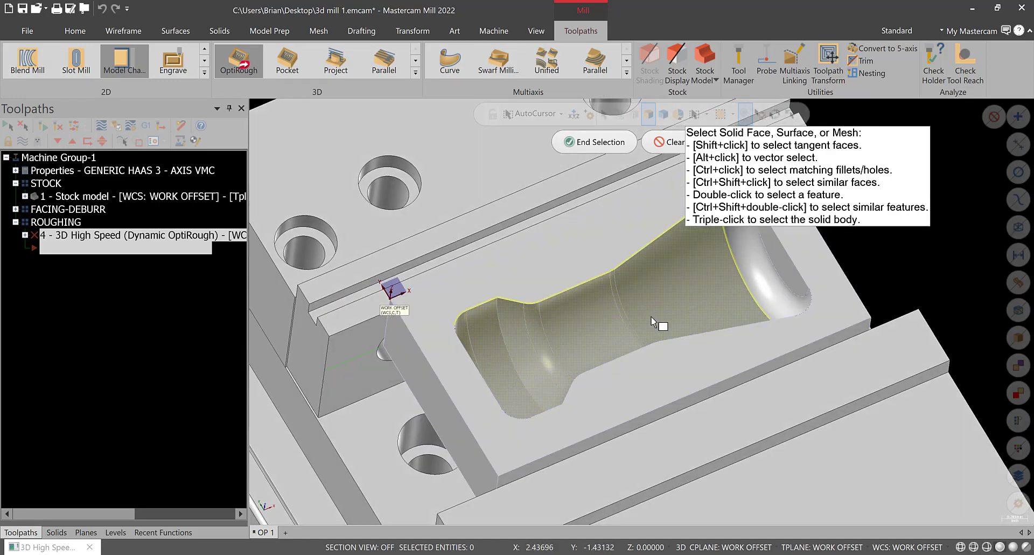
{"action": "left_click", "coordinate": [768, 290]}
{"action": "left_click", "coordinate": [594, 142]}
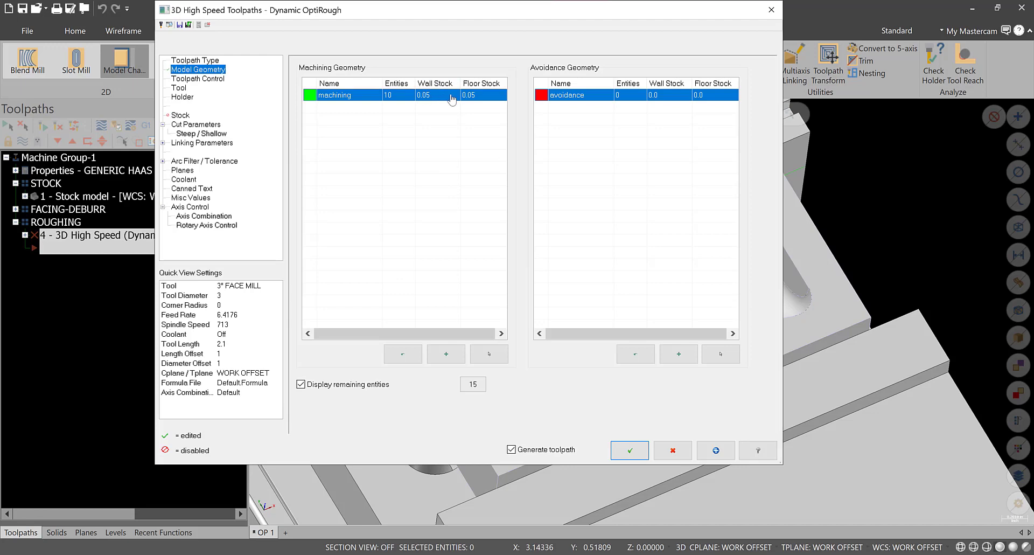
Step: Set the machining geometry's wall stock and floor stock to 0.01
{"action": "left_click", "coordinate": [451, 96]}
{"action": "type", "text": ".0"}
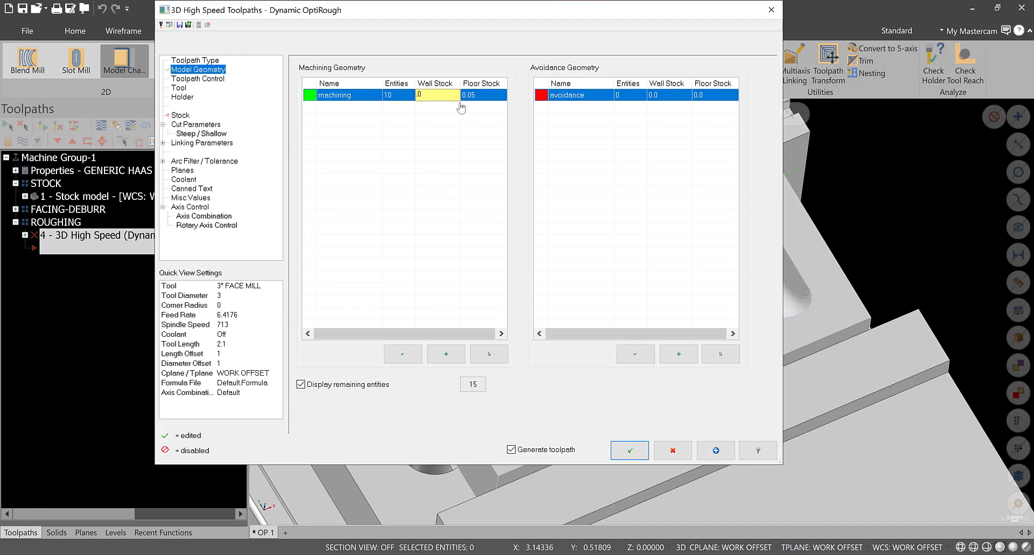
{"action": "type", "text": "1"}
{"action": "left_click", "coordinate": [487, 100]}
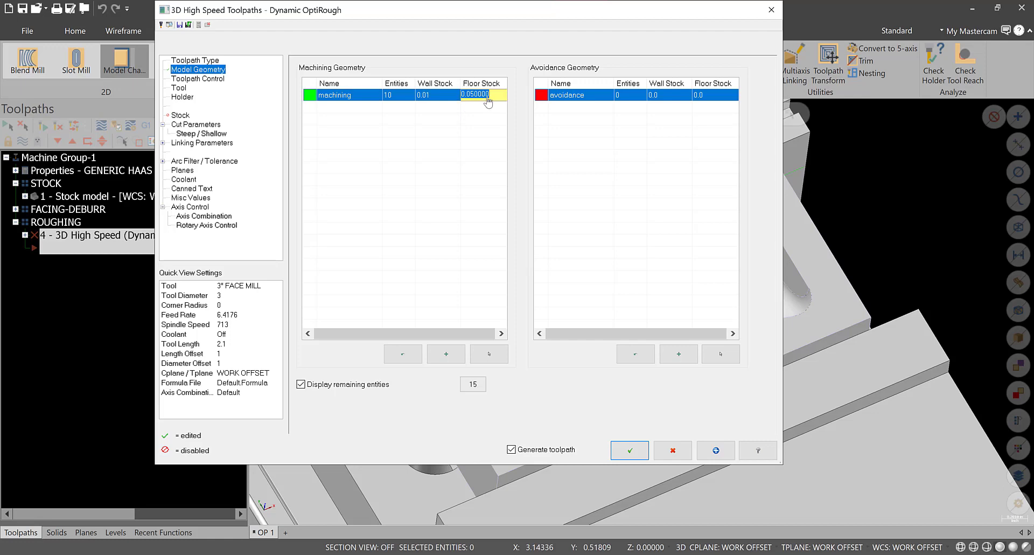
{"action": "type", "text": ".01"}
{"action": "key", "text": "Return"}
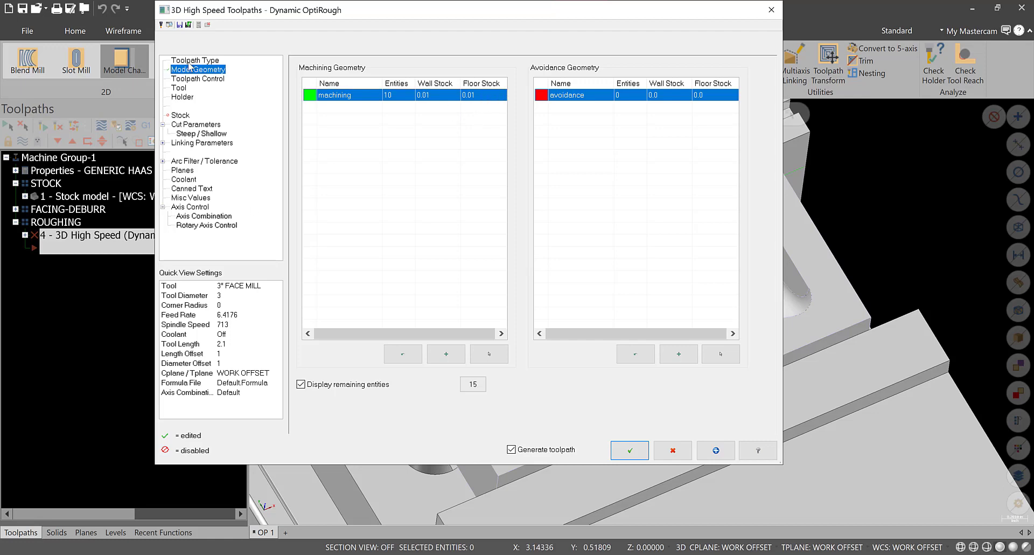
Step: Filter the BW tool library to flat end mills of 0.375 diameter and load the 0.375 Flat Endmill
{"action": "left_click", "coordinate": [191, 79]}
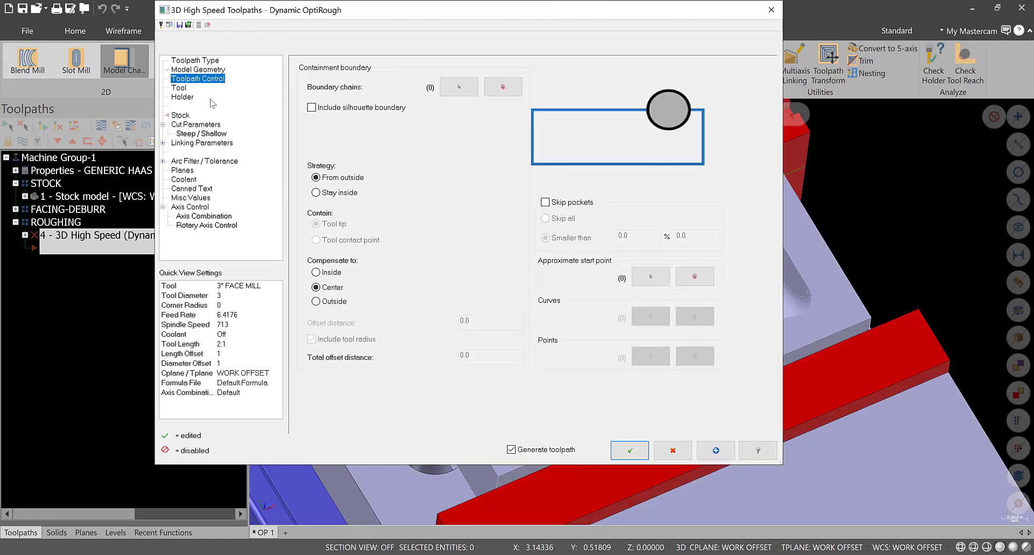
{"action": "left_click", "coordinate": [179, 88]}
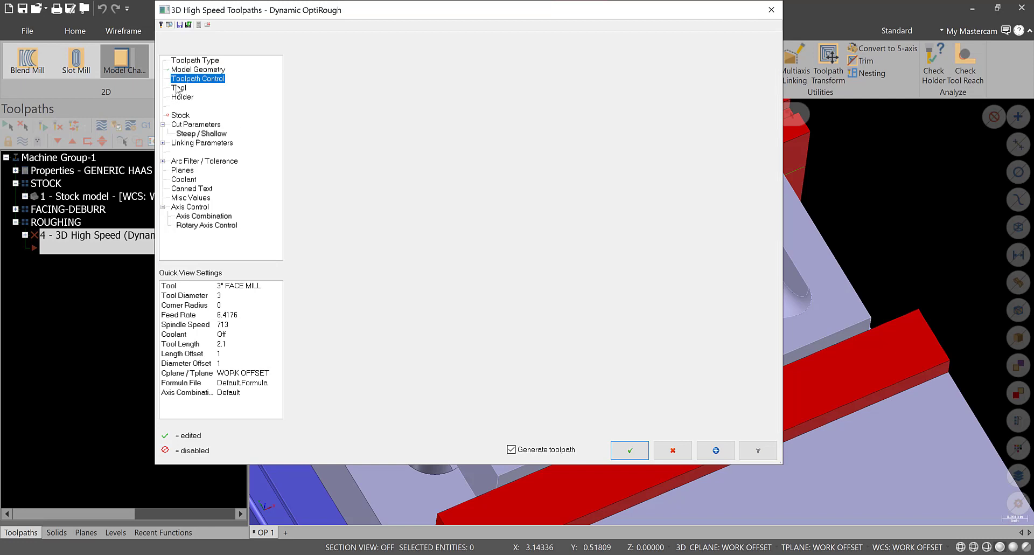
{"action": "left_click", "coordinate": [331, 279]}
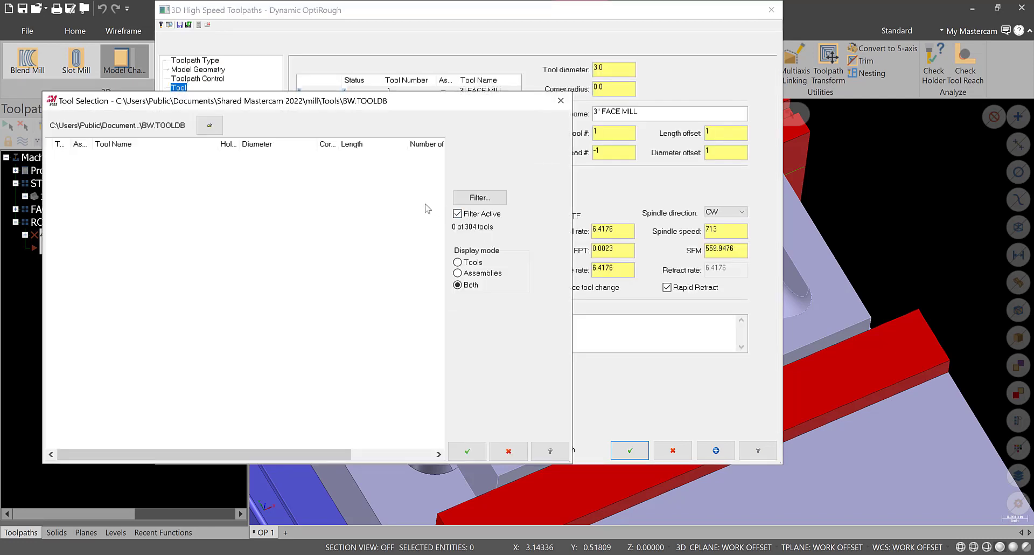
{"action": "left_click", "coordinate": [480, 198]}
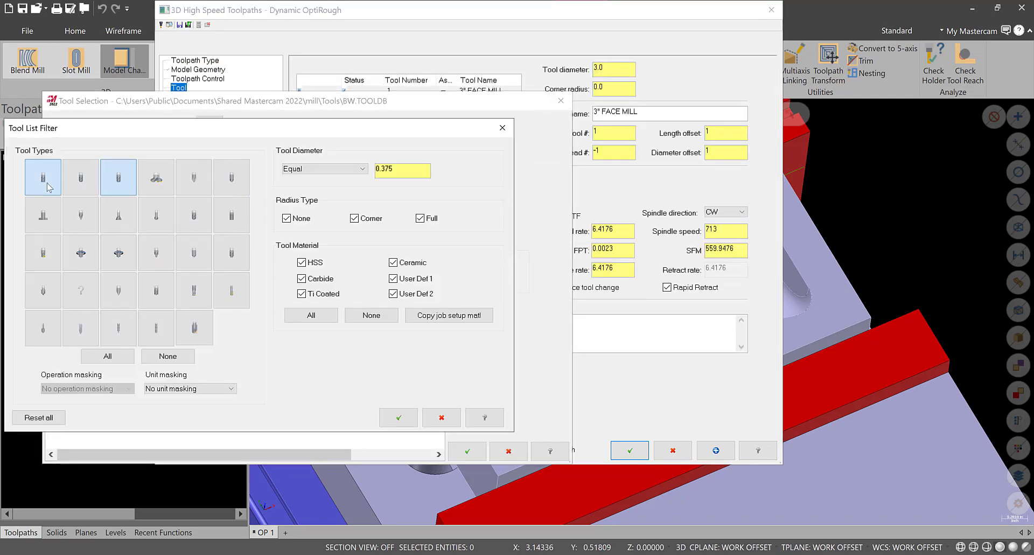
{"action": "left_click", "coordinate": [123, 182]}
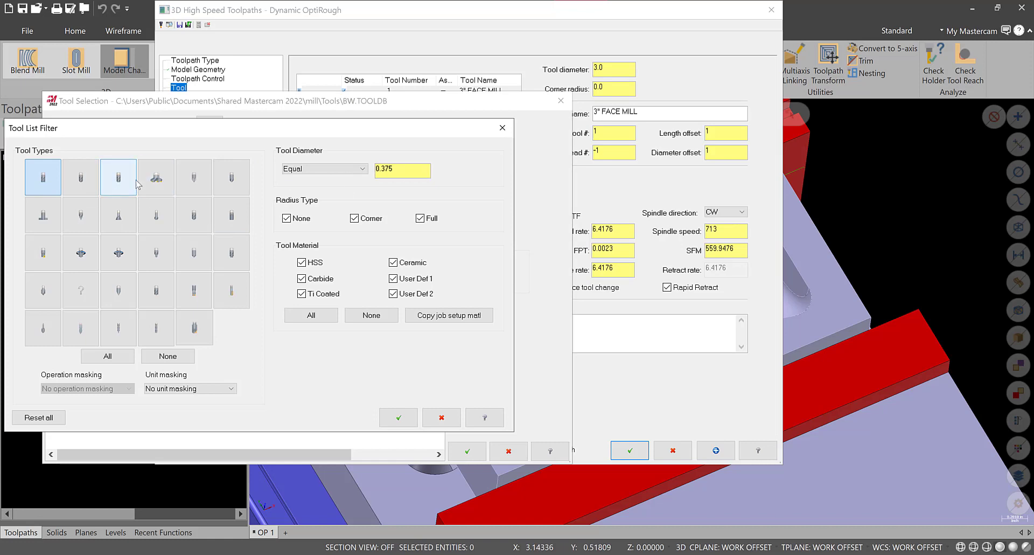
{"action": "left_click", "coordinate": [403, 421]}
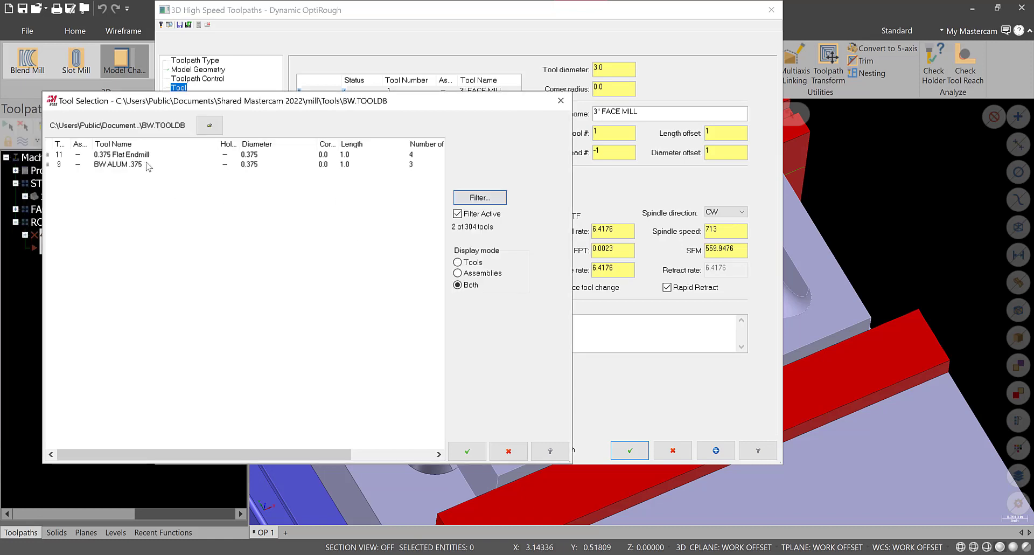
{"action": "key", "text": "Return"}
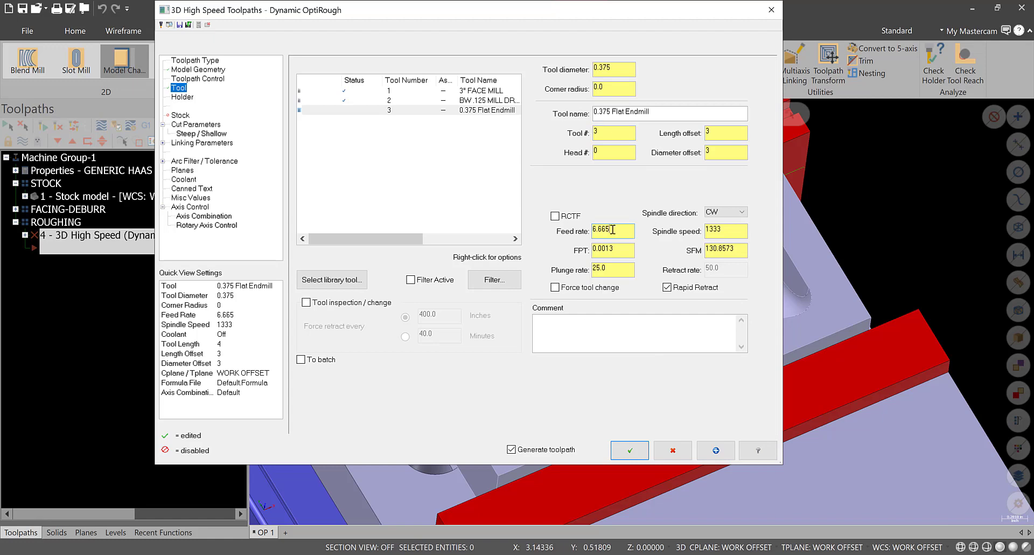
Step: Set the flat end mill's cutting speed to 250 SFM and its feed per tooth to 0.002
{"action": "left_click", "coordinate": [741, 249]}
{"action": "type", "text": "250"}
{"action": "key", "text": "Return"}
{"action": "left_click", "coordinate": [615, 250]}
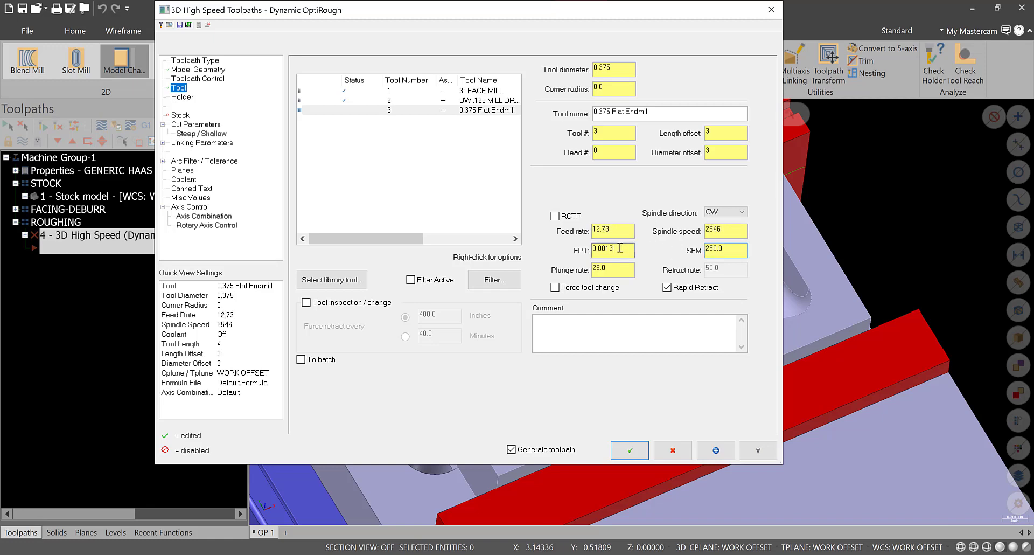
{"action": "type", "text": ".002"}
{"action": "key", "text": "Return"}
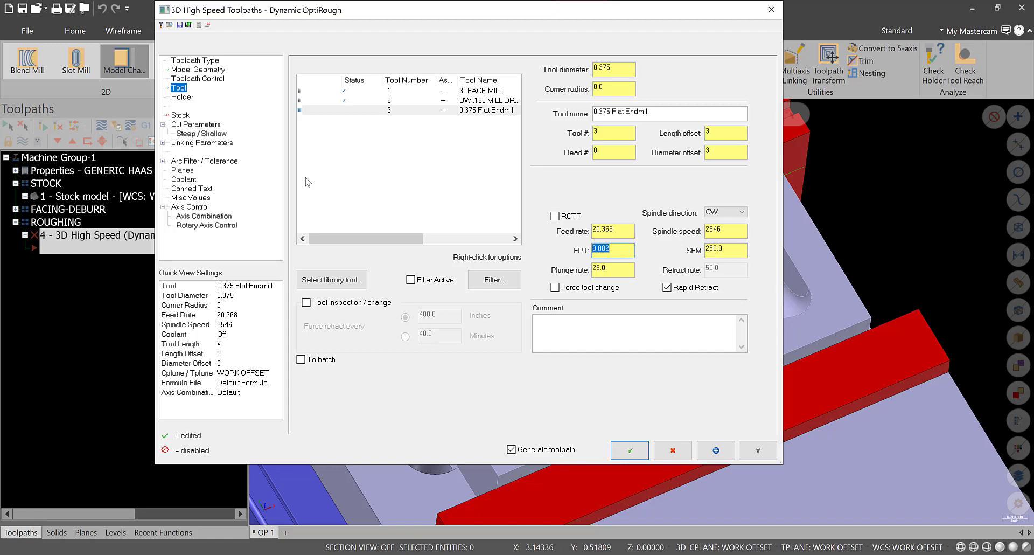
Step: Set the OptiRough stepover distance to 10% of the tool diameter in the cut parameters
{"action": "left_click", "coordinate": [189, 125]}
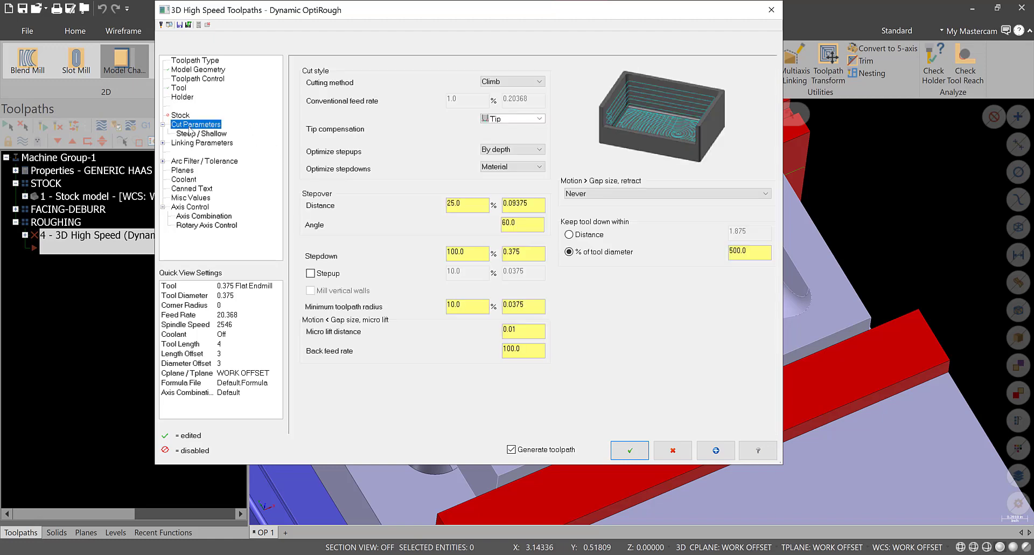
{"action": "left_click", "coordinate": [461, 202]}
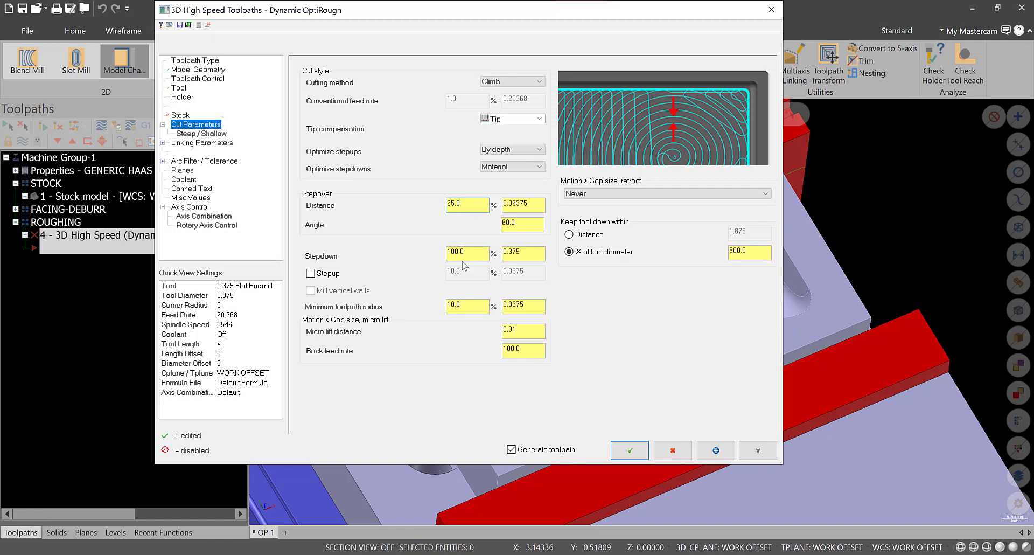
{"action": "left_click_drag", "start_coordinate": [471, 208], "coordinate": [403, 205]}
{"action": "type", "text": "10"}
{"action": "key", "text": "Return"}
Step: Enable the stepup at 10% and set the stepdown to 25% of the tool diameter
{"action": "left_click", "coordinate": [477, 255]}
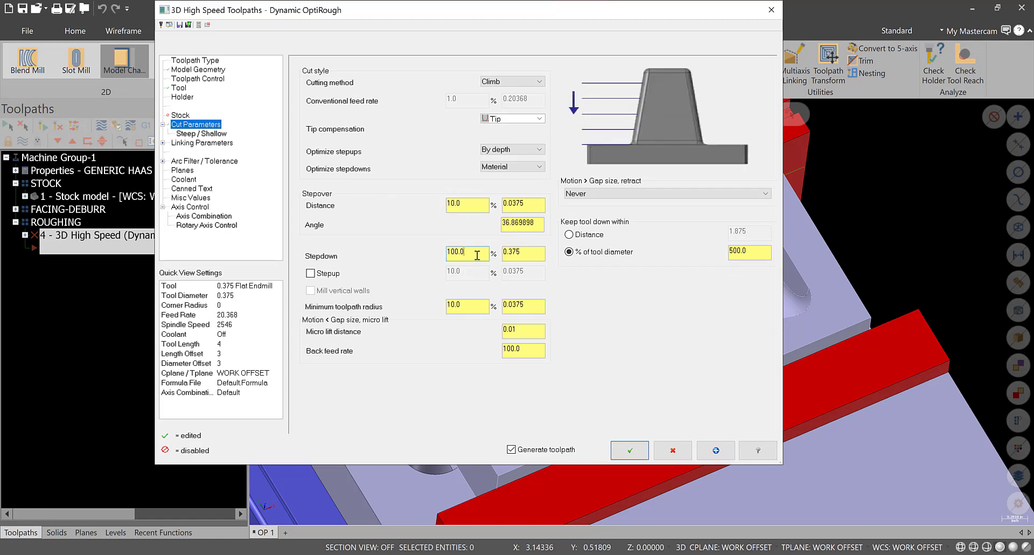
{"action": "left_click_drag", "start_coordinate": [463, 254], "coordinate": [427, 254]}
{"action": "type", "text": "20."}
{"action": "left_click", "coordinate": [311, 273]}
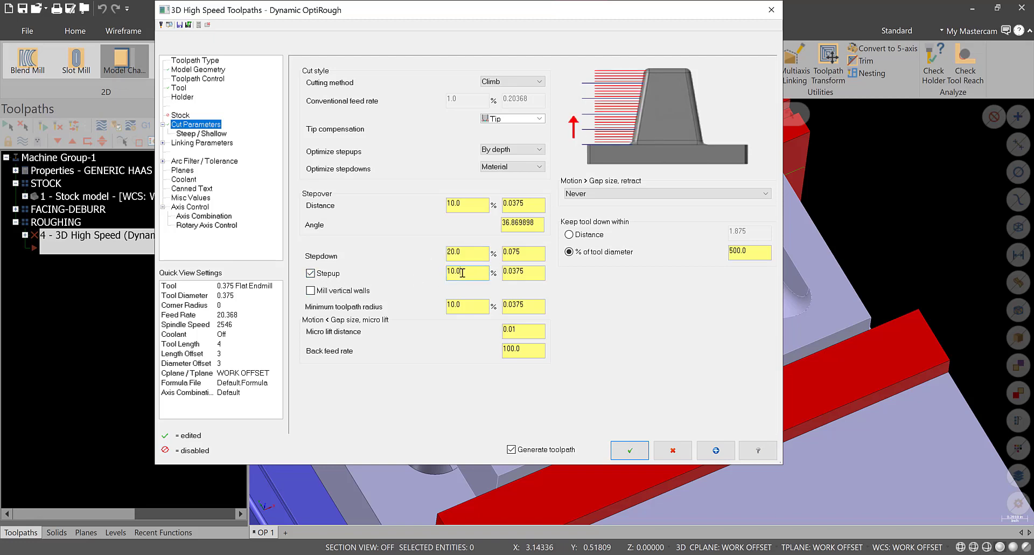
{"action": "double_click", "coordinate": [464, 268]}
{"action": "double_click", "coordinate": [464, 252]}
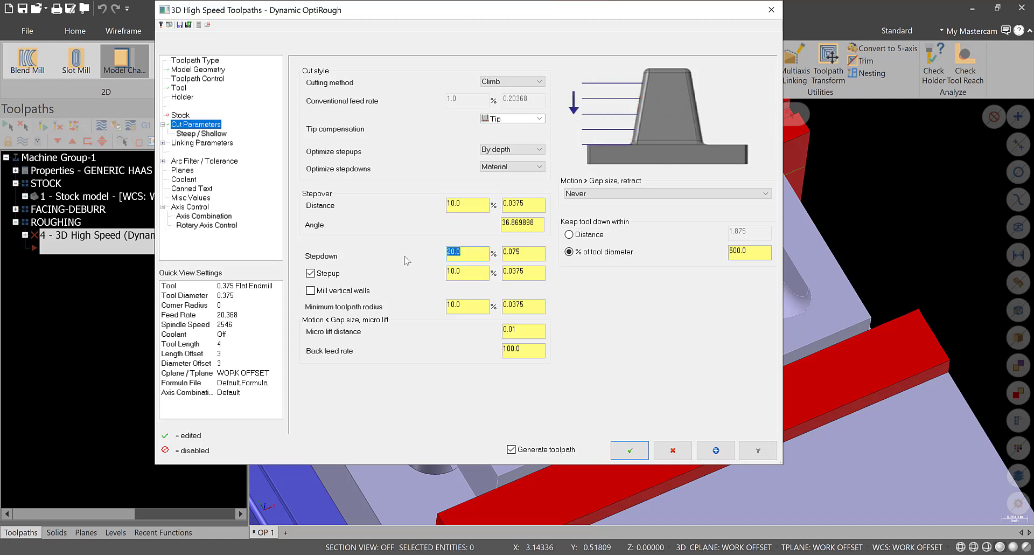
{"action": "type", "text": "25"}
{"action": "key", "text": "Return"}
Step: Change the linking retract method to Minimum Vertical Retract
{"action": "left_click", "coordinate": [209, 135]}
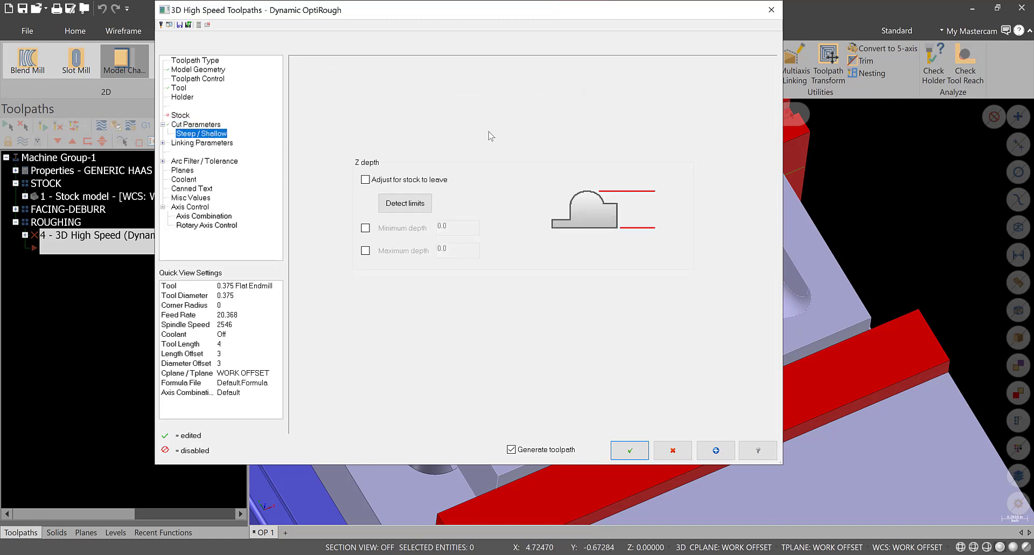
{"action": "left_click", "coordinate": [185, 144]}
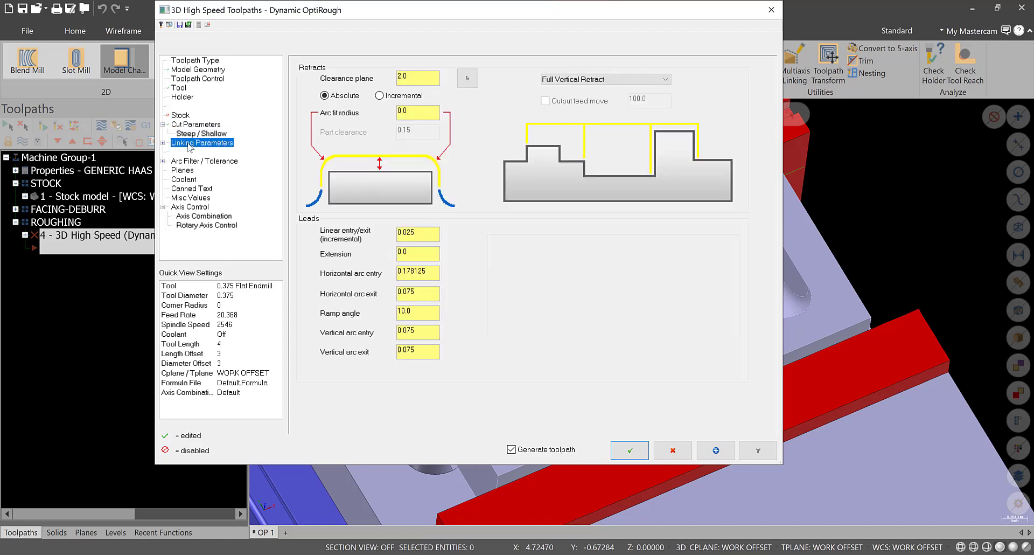
{"action": "left_click", "coordinate": [581, 81]}
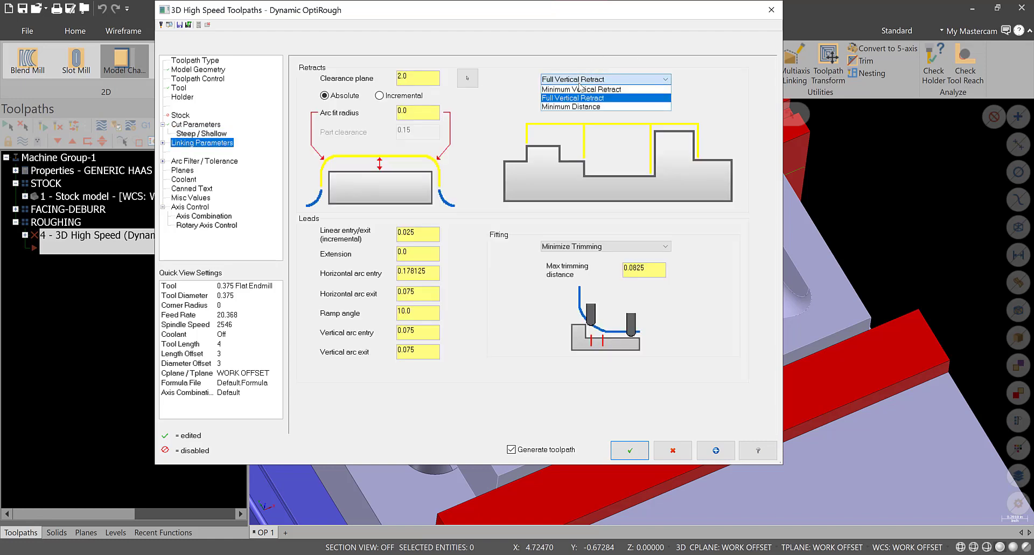
{"action": "left_click", "coordinate": [582, 90]}
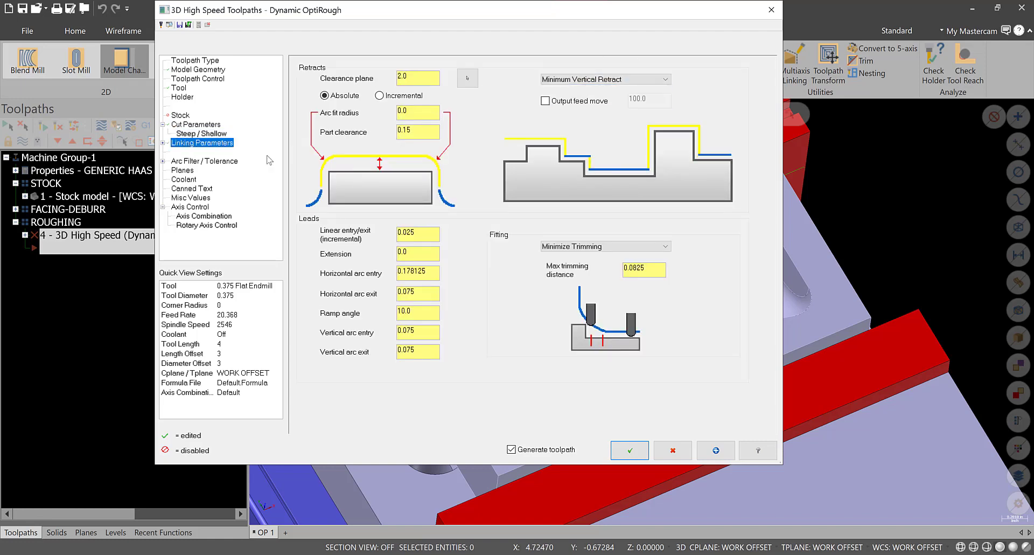
Step: Enable line/arc filtering with a total tolerance of 0.003 and a 50% cut tolerance, turn on 3D arc entry output, and accept the toolpath
{"action": "left_click", "coordinate": [226, 162]}
{"action": "left_click", "coordinate": [325, 195]}
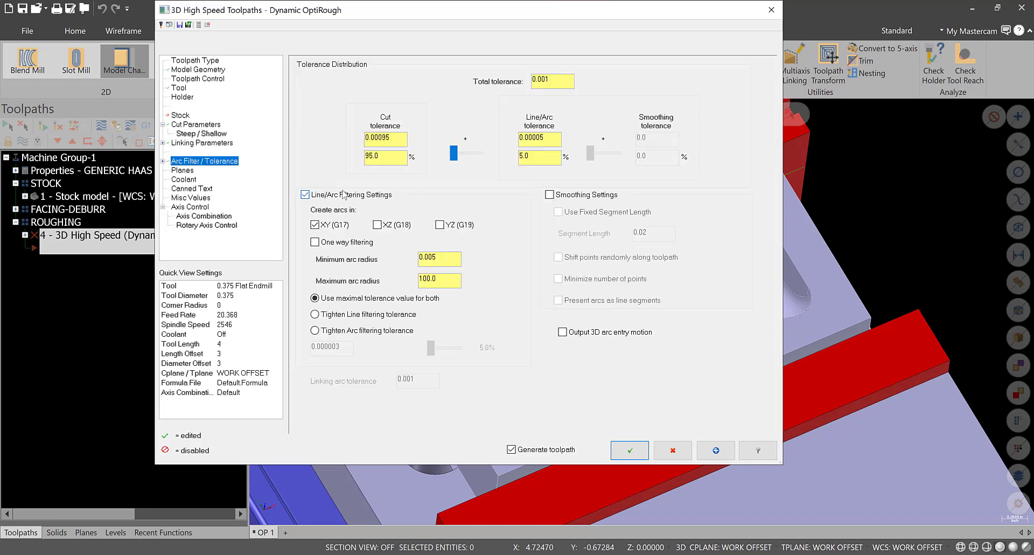
{"action": "left_click_drag", "start_coordinate": [559, 80], "coordinate": [536, 79]}
{"action": "left_click_drag", "start_coordinate": [453, 155], "coordinate": [464, 160]}
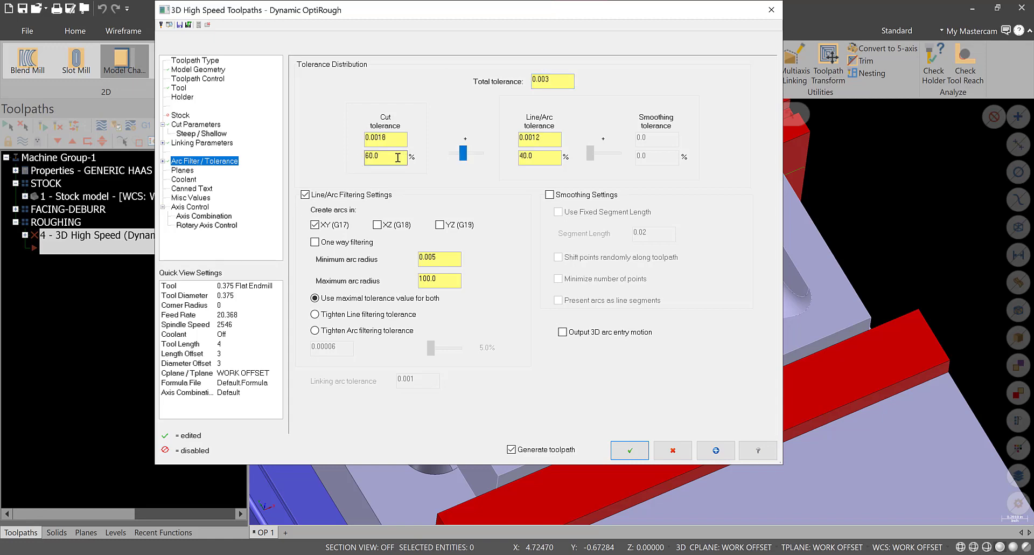
{"action": "key", "text": "Return"}
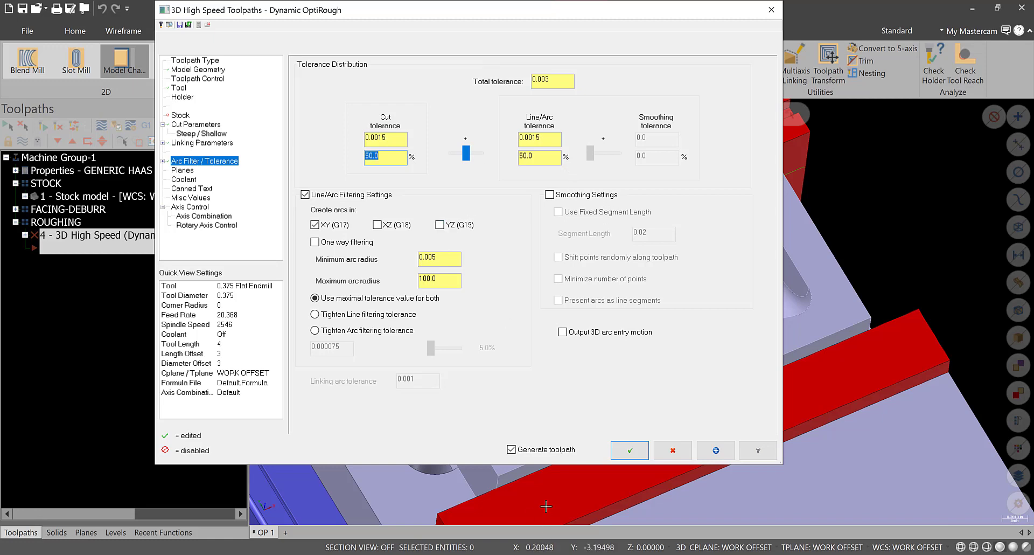
{"action": "left_click", "coordinate": [579, 333]}
{"action": "left_click", "coordinate": [629, 450]}
Step: Turn on the display of the OptiRough operation's toolpath and inspect its motion around the pocket
{"action": "middle_click_drag", "start_coordinate": [710, 348], "coordinate": [698, 281]}
{"action": "scroll", "coordinate": [698, 280], "scroll_direction": "down", "scroll_amount": 1}
{"action": "left_click", "coordinate": [73, 236]}
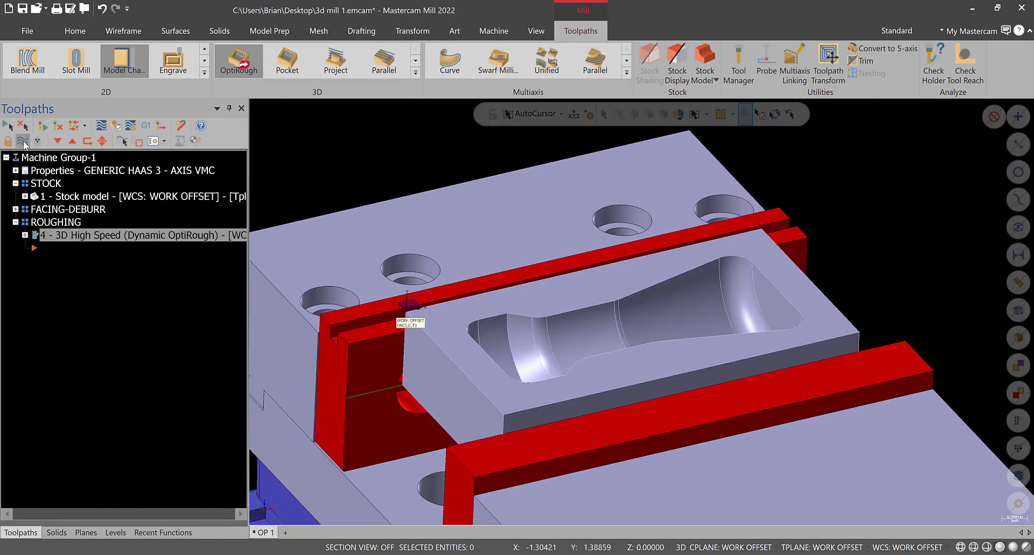
{"action": "left_click", "coordinate": [22, 142]}
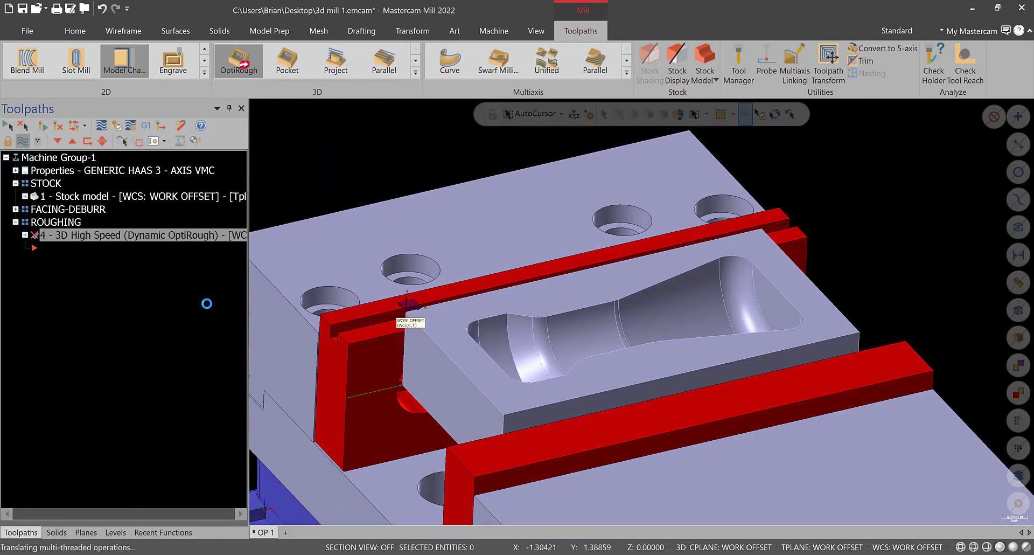
{"action": "scroll", "coordinate": [700, 280], "scroll_direction": "down", "scroll_amount": 4}
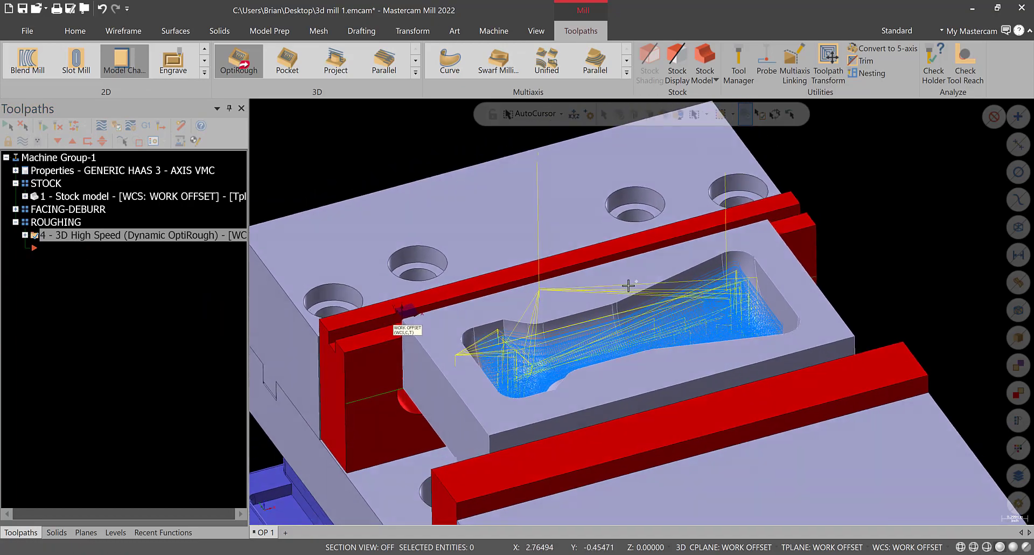
{"action": "scroll", "coordinate": [718, 327], "scroll_direction": "up", "scroll_amount": 5}
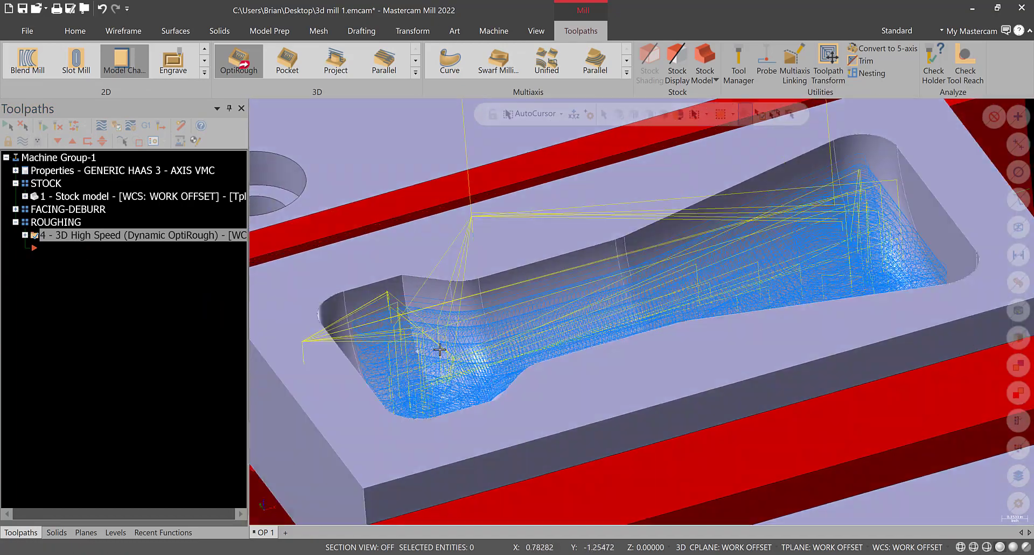
{"action": "scroll", "coordinate": [641, 323], "scroll_direction": "down", "scroll_amount": 3}
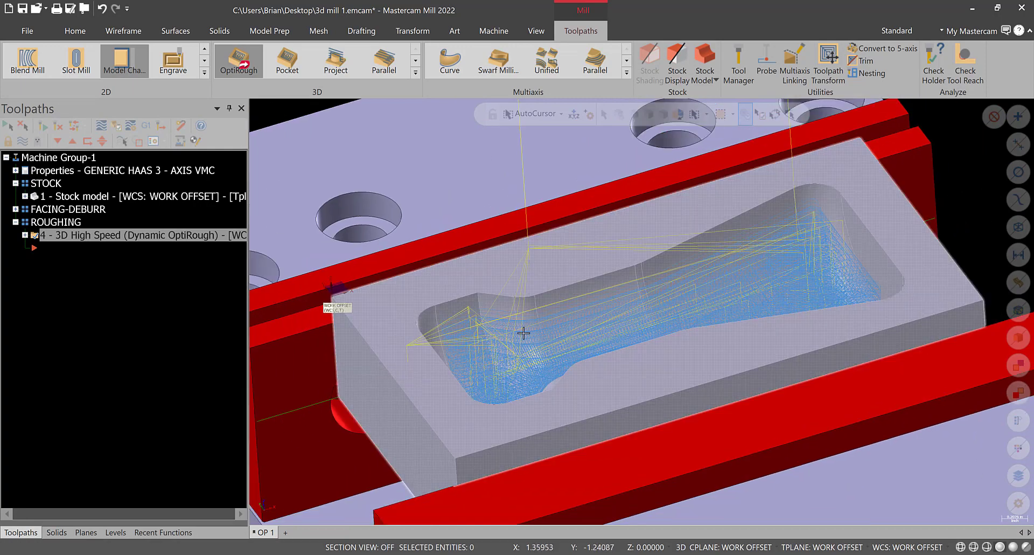
Step: Backplot the OptiRough toolpath to check the tool motion, and close the backplot
{"action": "left_click", "coordinate": [101, 125]}
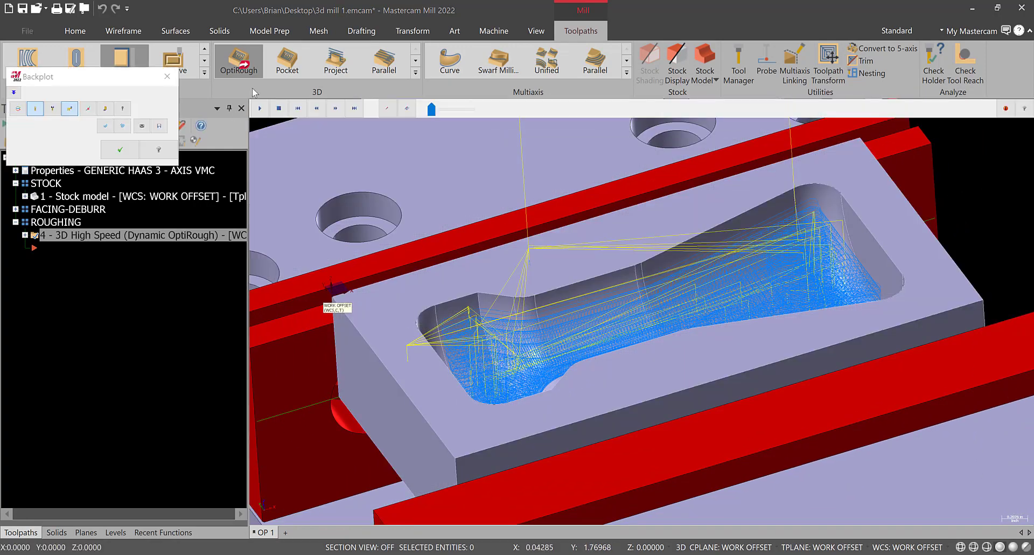
{"action": "left_click", "coordinate": [259, 108]}
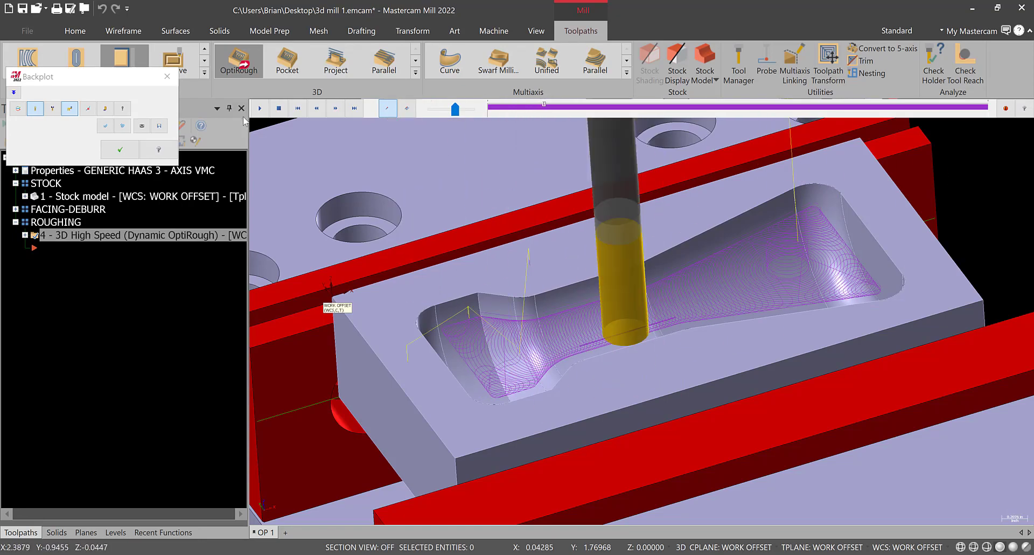
{"action": "left_click", "coordinate": [167, 76]}
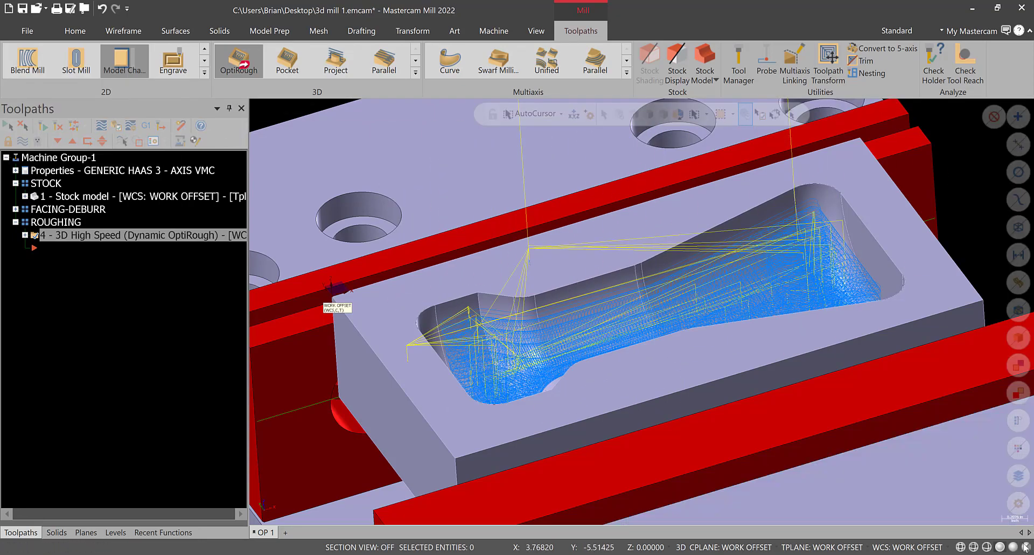
Step: Examine the toolpath through the part with translucent and wireframe displays, and restore the shaded view
{"action": "left_click", "coordinate": [1014, 546]}
{"action": "middle_click_drag", "start_coordinate": [599, 296], "coordinate": [649, 300]}
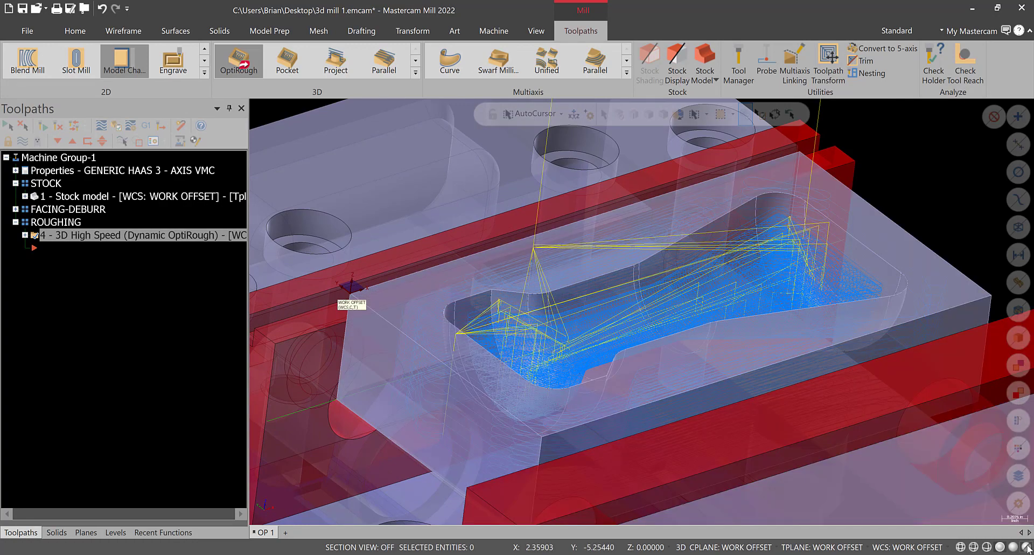
{"action": "left_click", "coordinate": [1026, 546]}
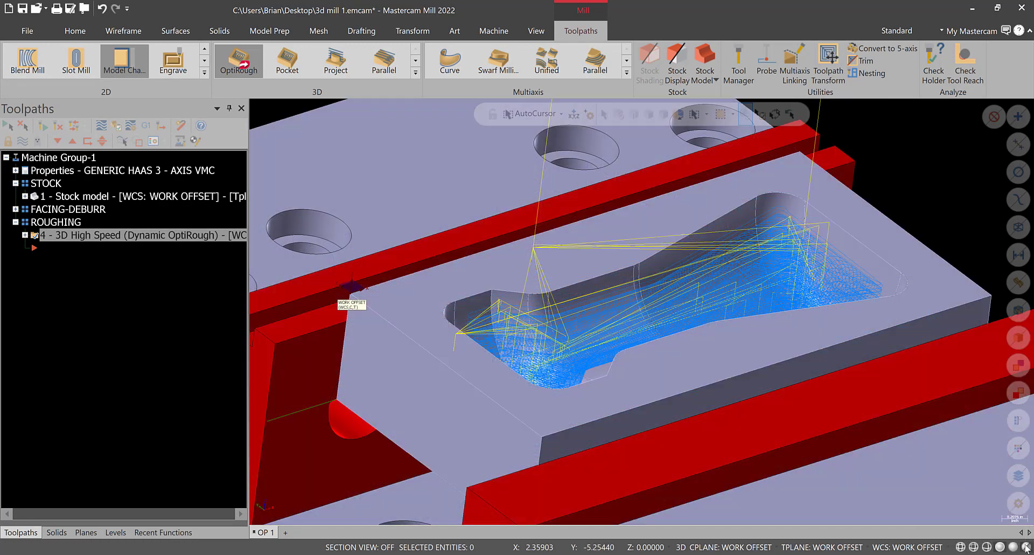
{"action": "left_click", "coordinate": [960, 548]}
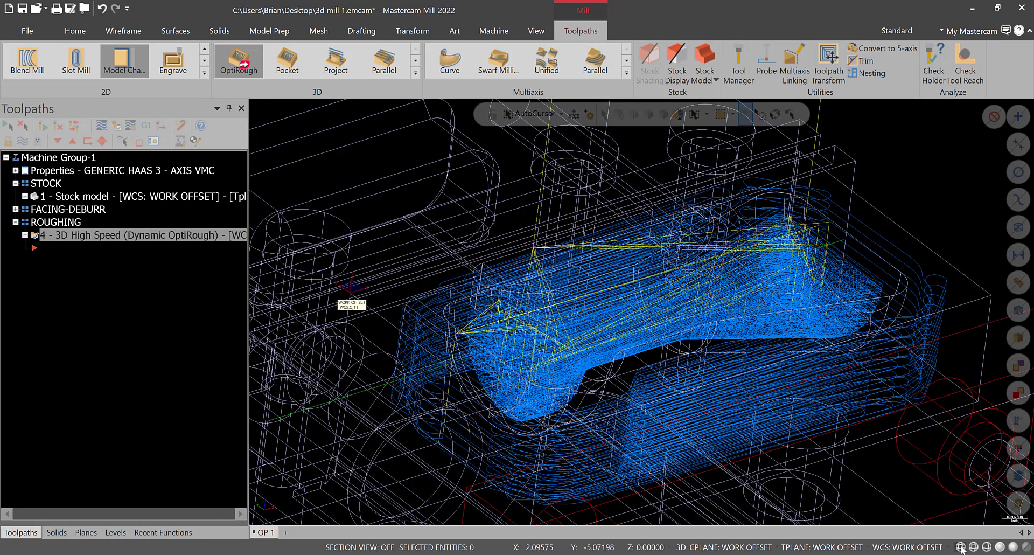
{"action": "left_click", "coordinate": [1013, 547]}
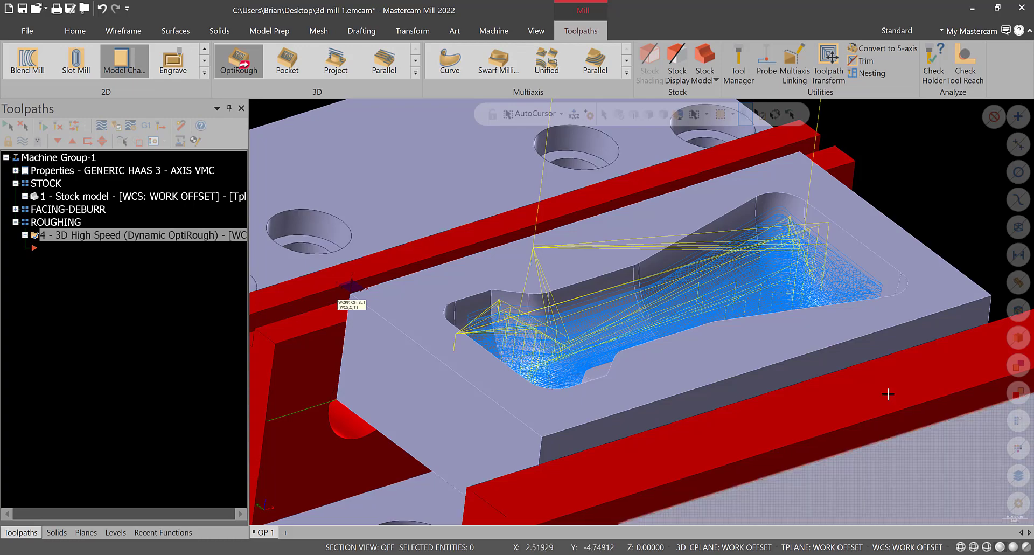
Step: Edit the OptiRough operation to use the pocket's upper edge loop as containment boundary, with the Stay inside strategy and Center compensation
{"action": "left_click", "coordinate": [25, 235]}
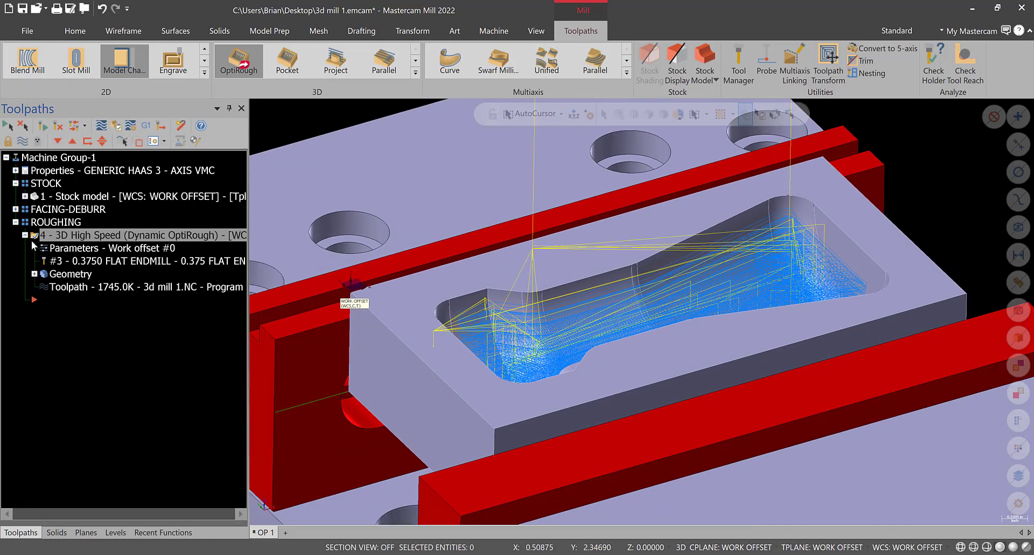
{"action": "left_click", "coordinate": [65, 250]}
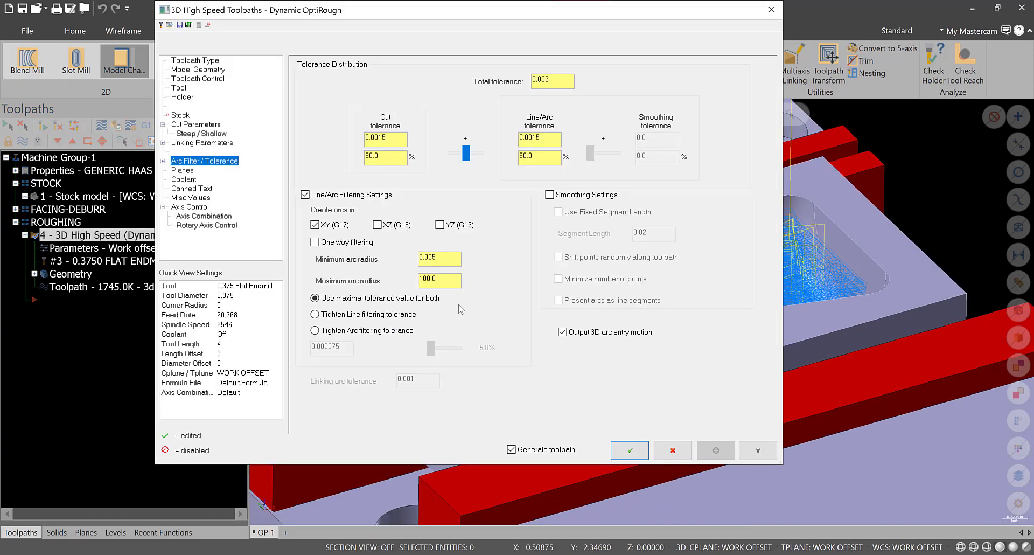
{"action": "left_click", "coordinate": [184, 87]}
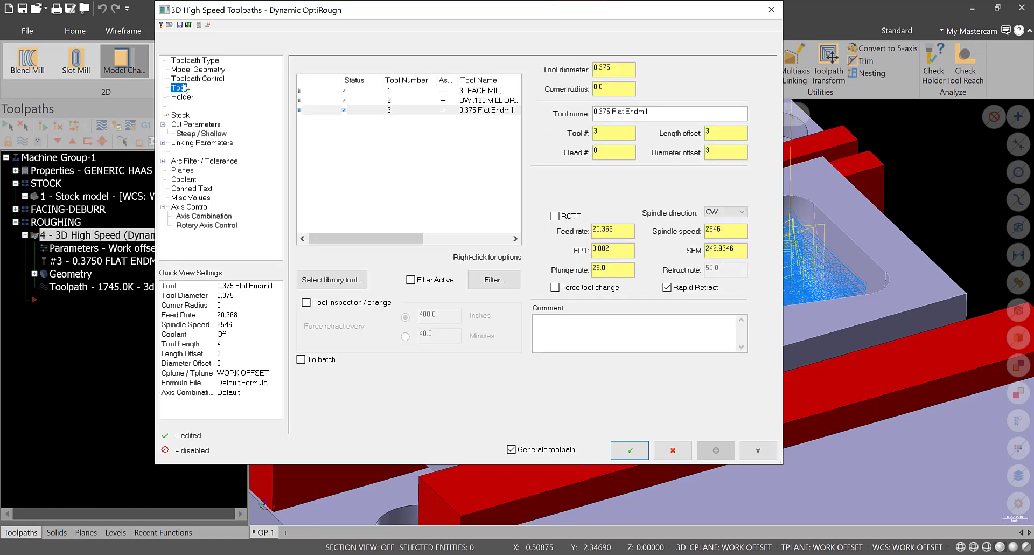
{"action": "left_click", "coordinate": [190, 79]}
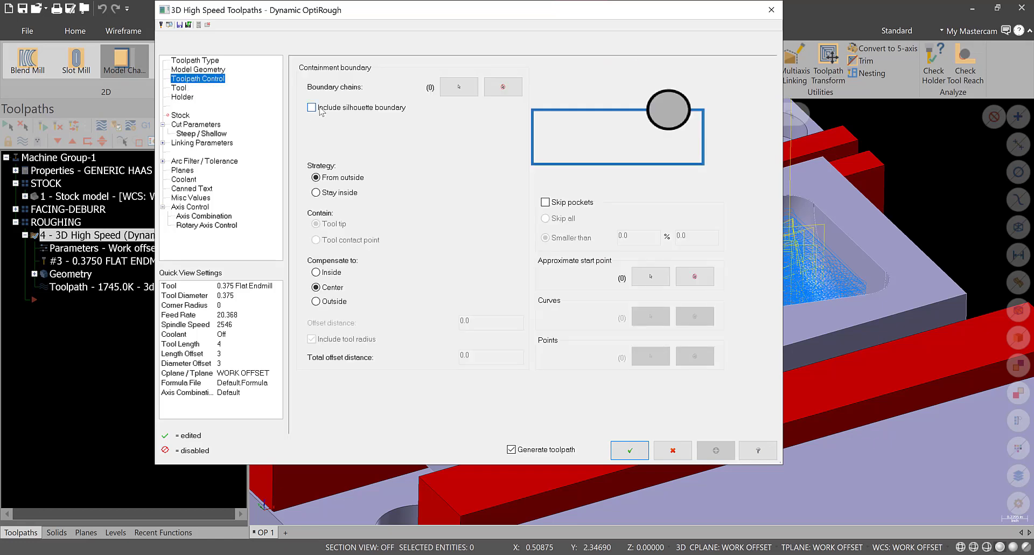
{"action": "left_click", "coordinate": [459, 86]}
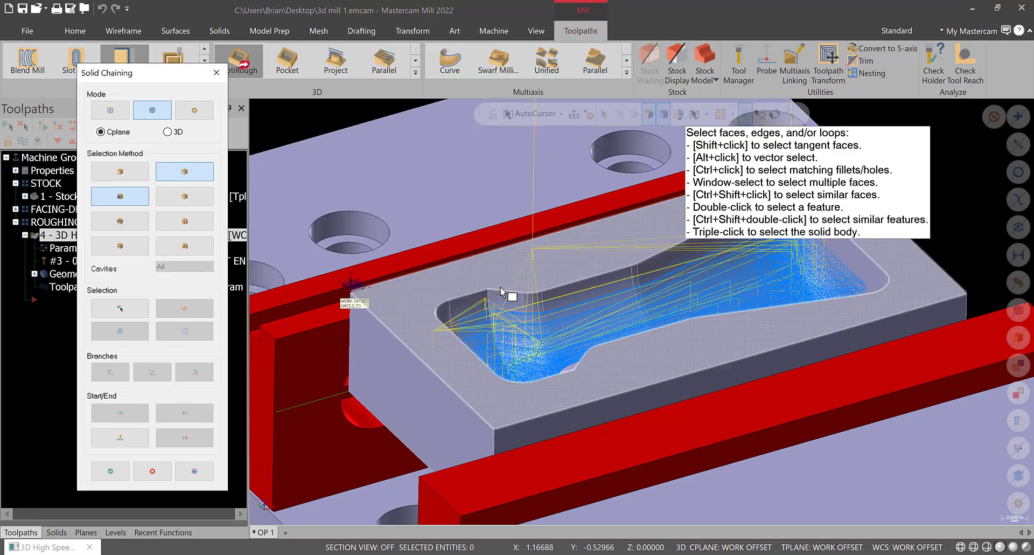
{"action": "left_click", "coordinate": [508, 292]}
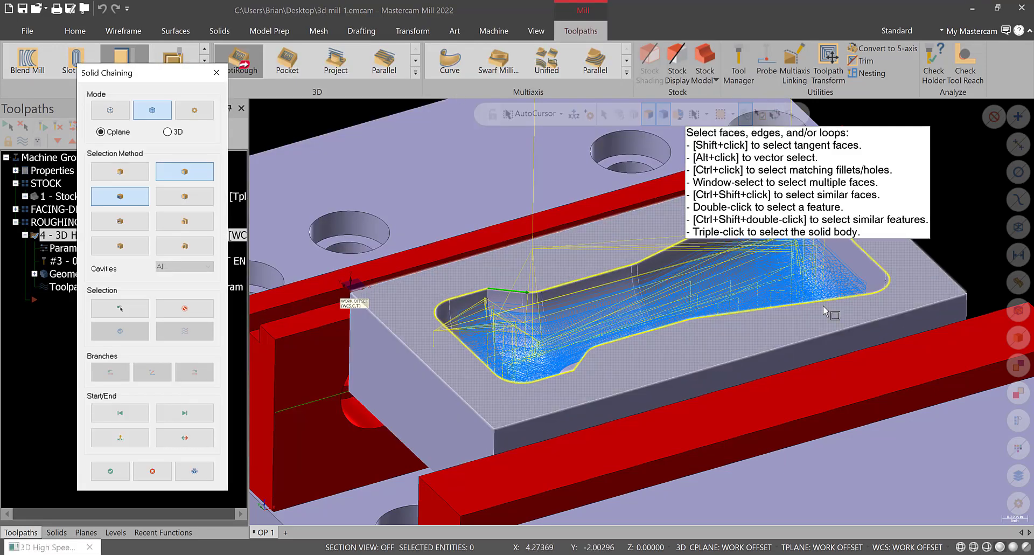
{"action": "left_click", "coordinate": [111, 471]}
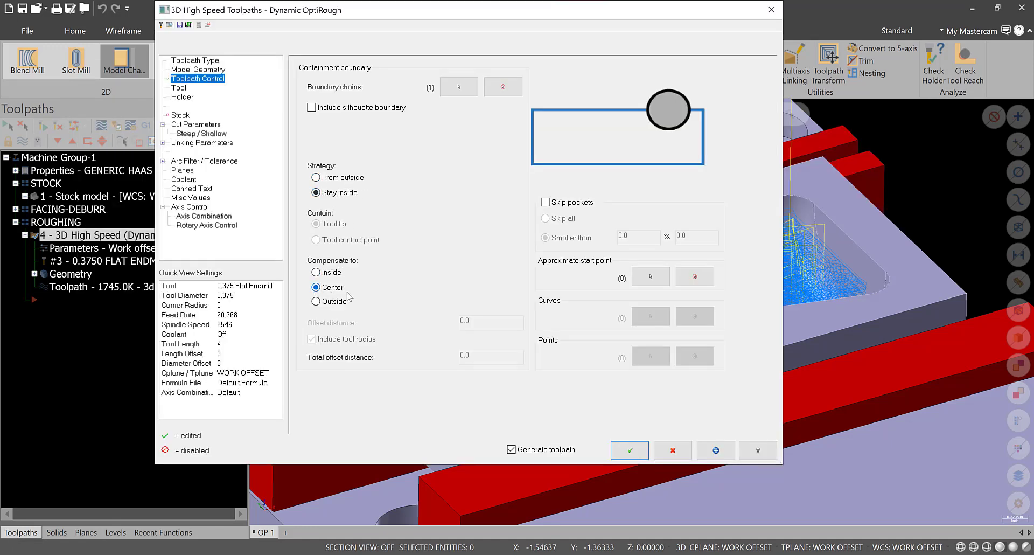
Step: Accept the edited parameters to regenerate the OptiRough toolpath, and save the file
{"action": "left_click", "coordinate": [629, 450]}
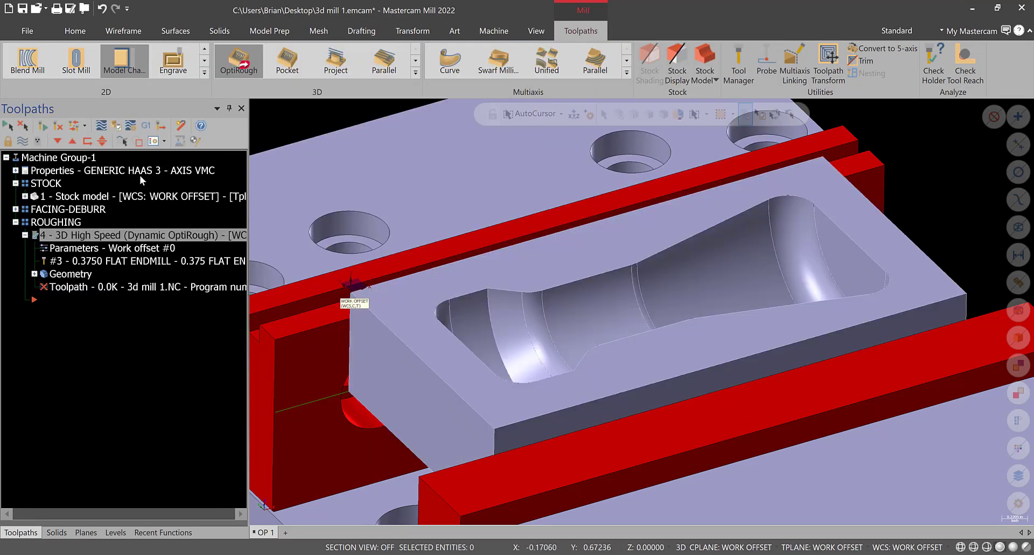
{"action": "left_click", "coordinate": [56, 248]}
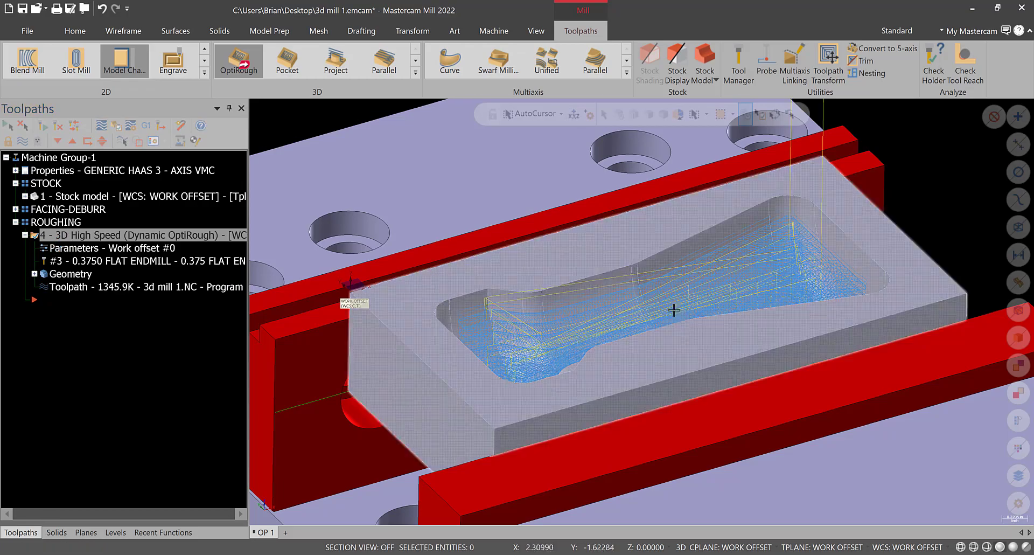
{"action": "middle_click_drag", "start_coordinate": [760, 246], "coordinate": [781, 221]}
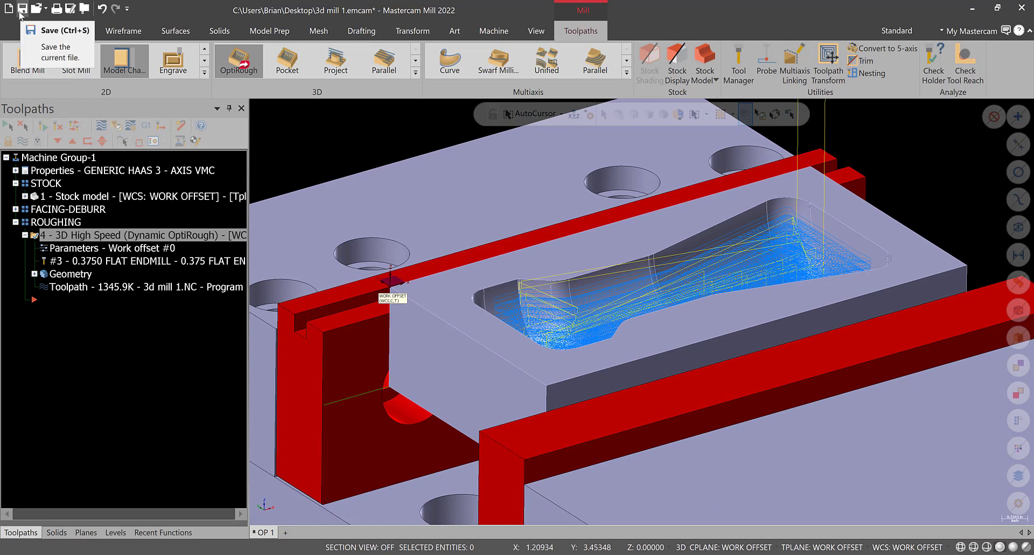
{"action": "left_click", "coordinate": [22, 8]}
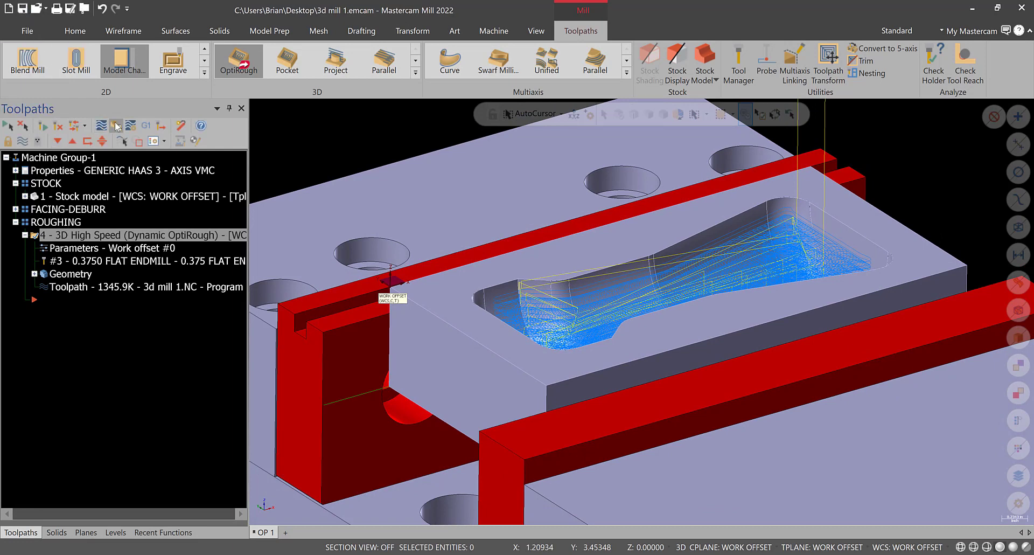
Step: Set the simulator to use the INITIAL STOCK stock model as stock and level 302 VISE as fixture
{"action": "left_click", "coordinate": [130, 126]}
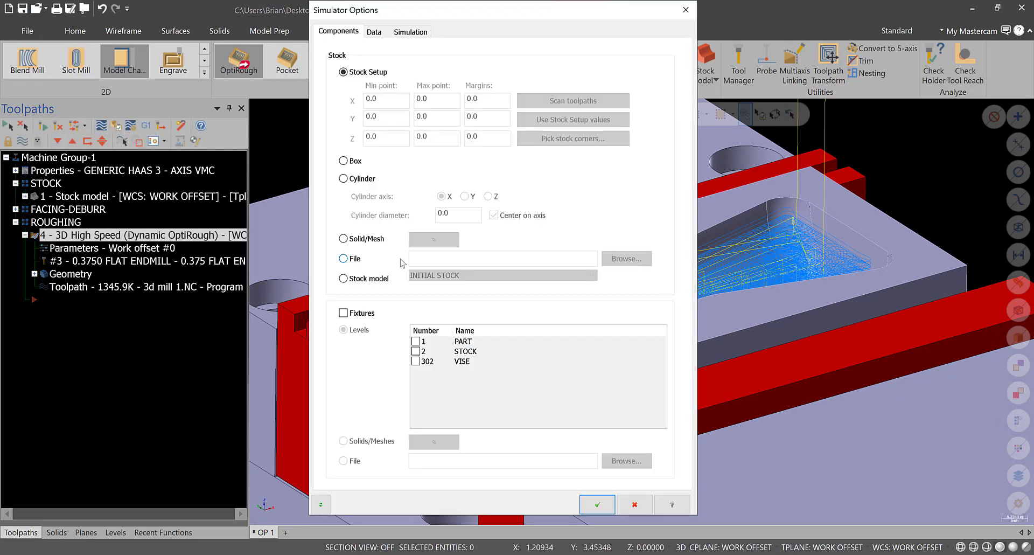
{"action": "left_click", "coordinate": [377, 279]}
{"action": "left_click", "coordinate": [343, 312]}
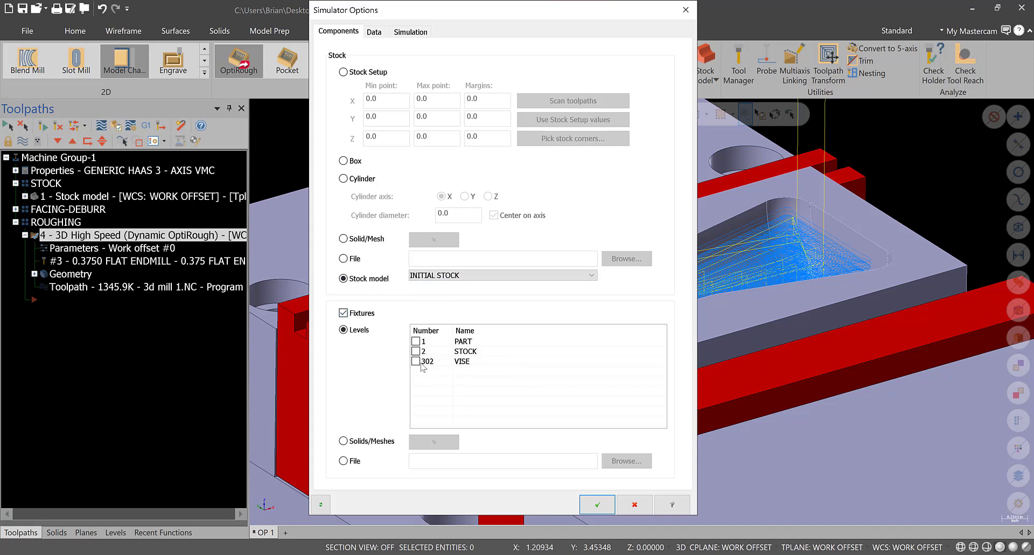
{"action": "left_click", "coordinate": [597, 504]}
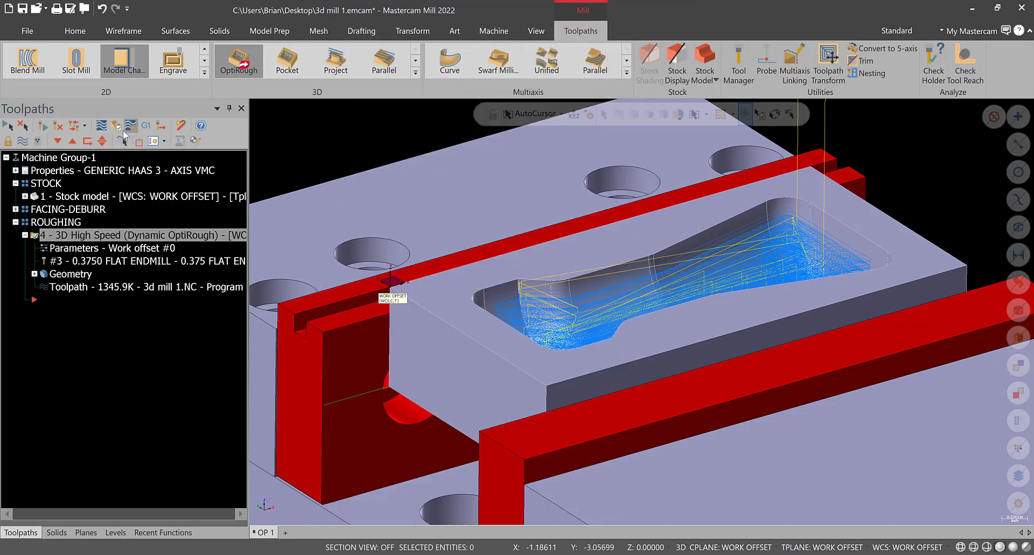
Step: Verify the OptiRough toolpath in the simulator, playing the full cut of the pocket in the vise
{"action": "left_click", "coordinate": [116, 126]}
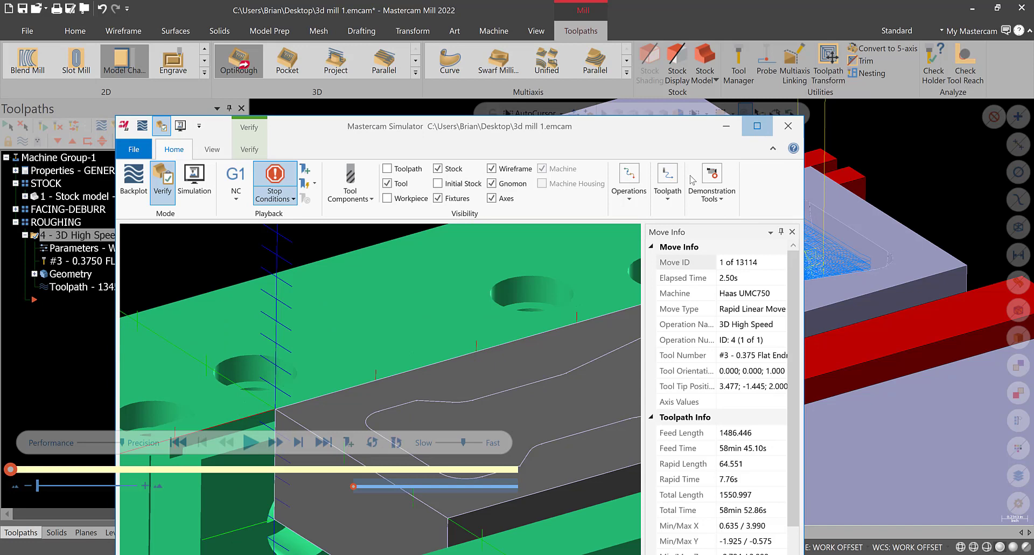
{"action": "left_click", "coordinate": [757, 126]}
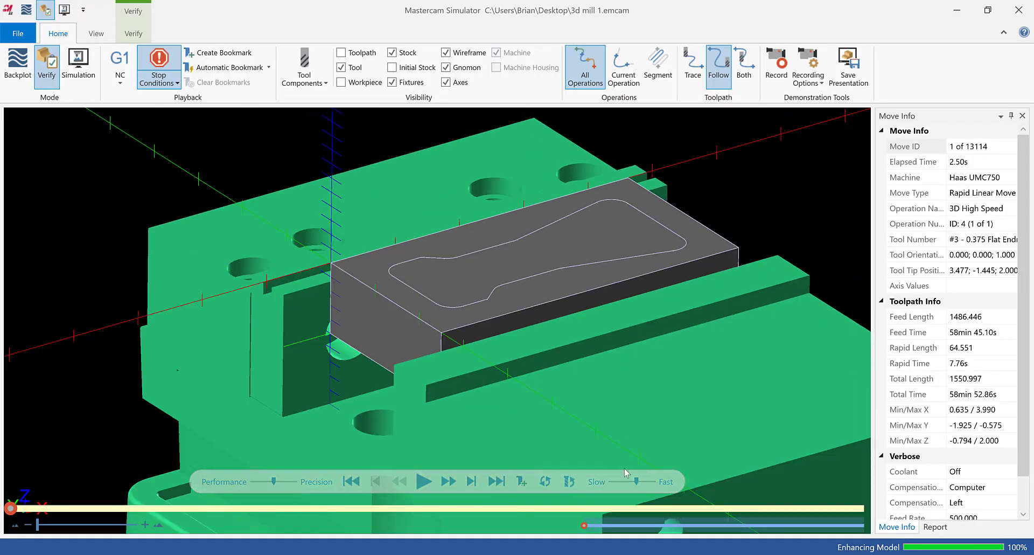
{"action": "left_click", "coordinate": [423, 482]}
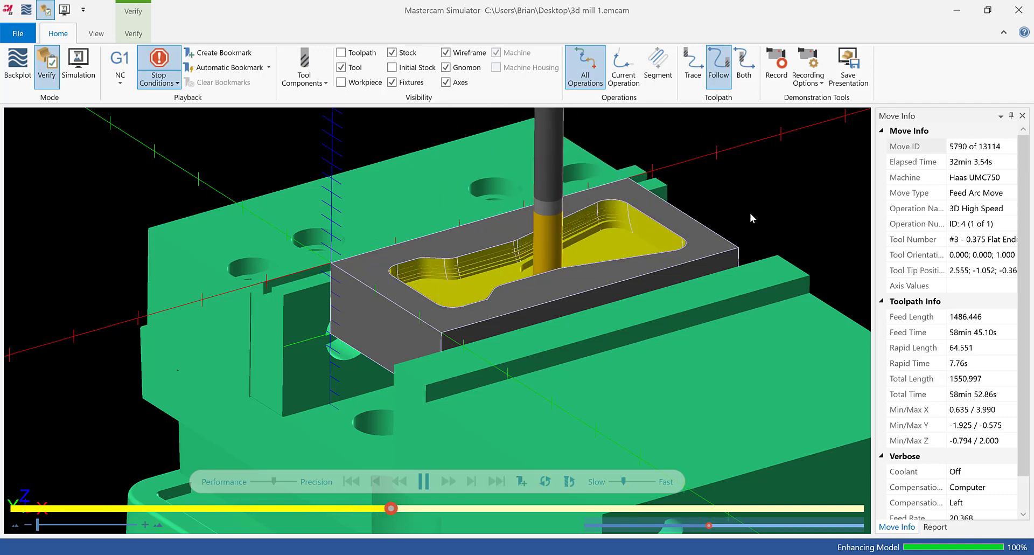
{"action": "scroll", "coordinate": [709, 171], "scroll_direction": "up", "scroll_amount": 5}
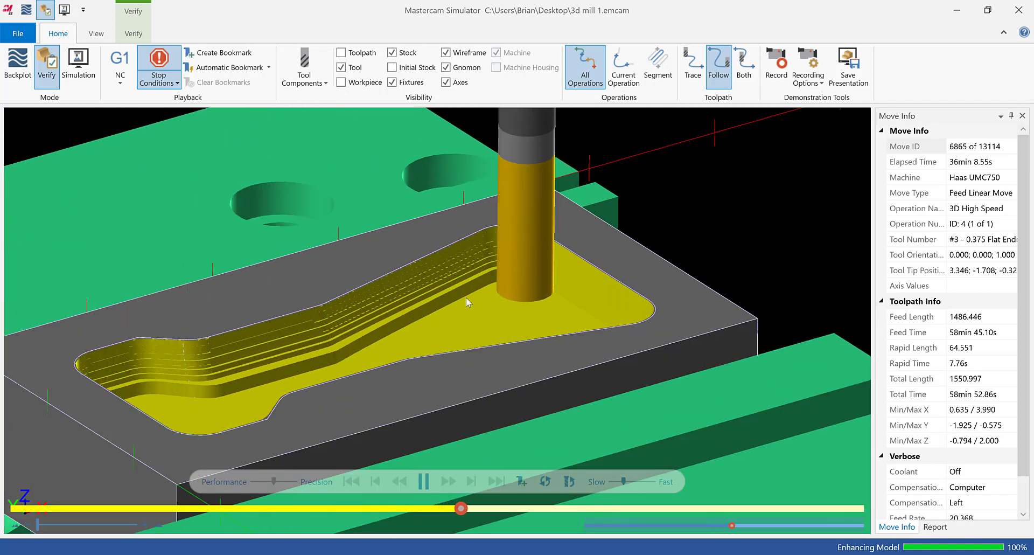
{"action": "scroll", "coordinate": [468, 261], "scroll_direction": "down", "scroll_amount": 3}
{"action": "scroll", "coordinate": [492, 302], "scroll_direction": "up", "scroll_amount": 3}
{"action": "middle_click_drag", "start_coordinate": [492, 303], "coordinate": [494, 315]}
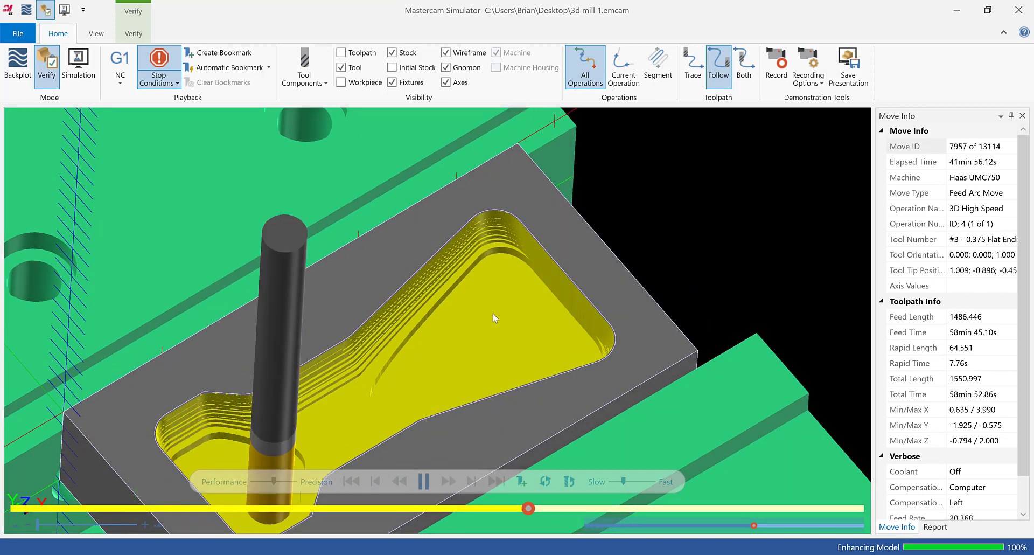
{"action": "scroll", "coordinate": [494, 316], "scroll_direction": "down", "scroll_amount": 5}
{"action": "scroll", "coordinate": [438, 406], "scroll_direction": "up", "scroll_amount": 5}
{"action": "scroll", "coordinate": [435, 404], "scroll_direction": "down", "scroll_amount": 3}
{"action": "middle_click_drag", "start_coordinate": [434, 402], "coordinate": [430, 398]}
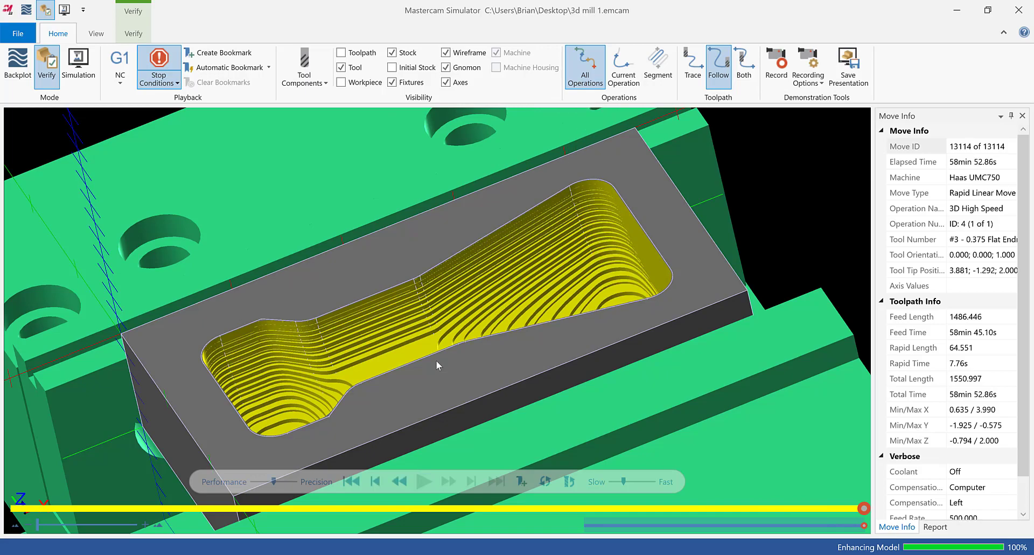
Step: Inspect the stepped stock left on the roughed pocket walls and floor, and close the simulator
{"action": "scroll", "coordinate": [345, 393], "scroll_direction": "up", "scroll_amount": 10}
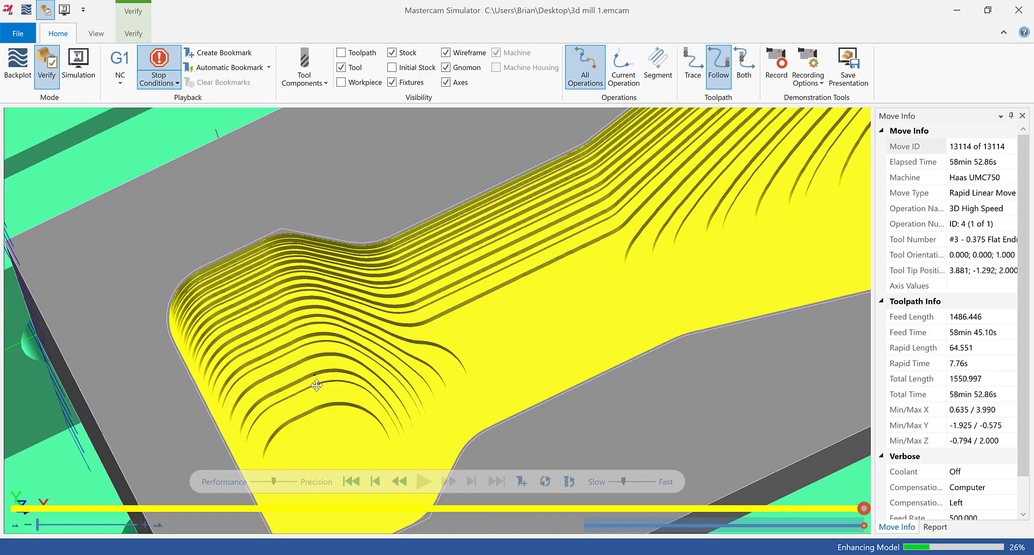
{"action": "scroll", "coordinate": [316, 386], "scroll_direction": "down", "scroll_amount": 10}
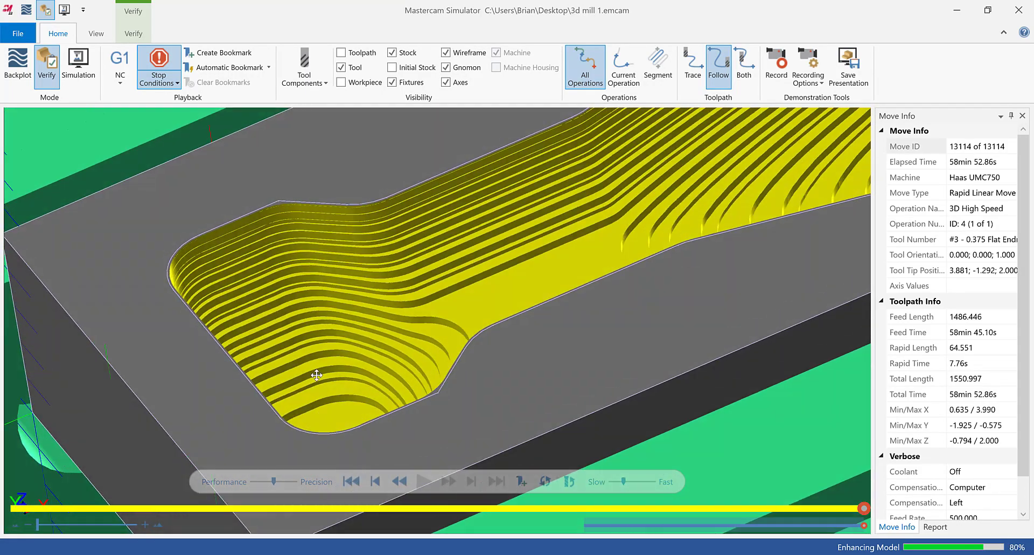
{"action": "scroll", "coordinate": [564, 311], "scroll_direction": "up", "scroll_amount": 4}
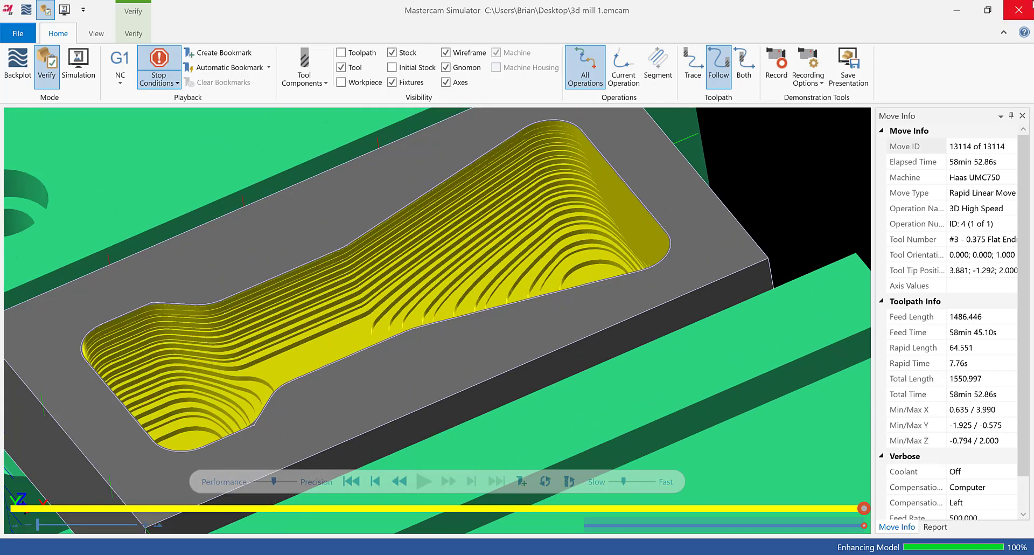
{"action": "left_click", "coordinate": [1018, 9]}
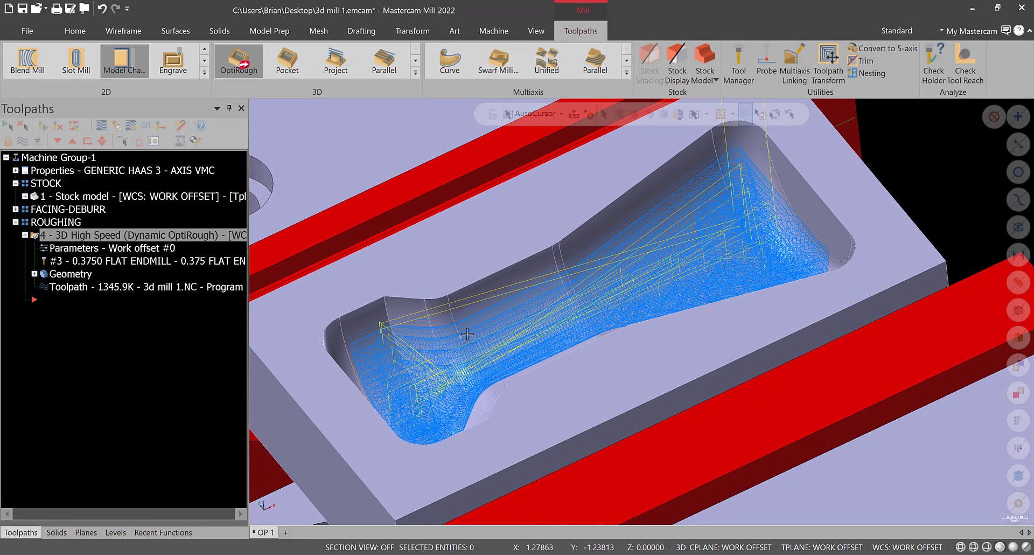
Step: Examine the lowest OptiRough passes against the pocket floor in wireframe display, and restore the shaded view
{"action": "middle_click_drag", "start_coordinate": [464, 335], "coordinate": [477, 264]}
{"action": "left_click", "coordinate": [961, 547]}
{"action": "scroll", "coordinate": [426, 431], "scroll_direction": "down", "scroll_amount": 2}
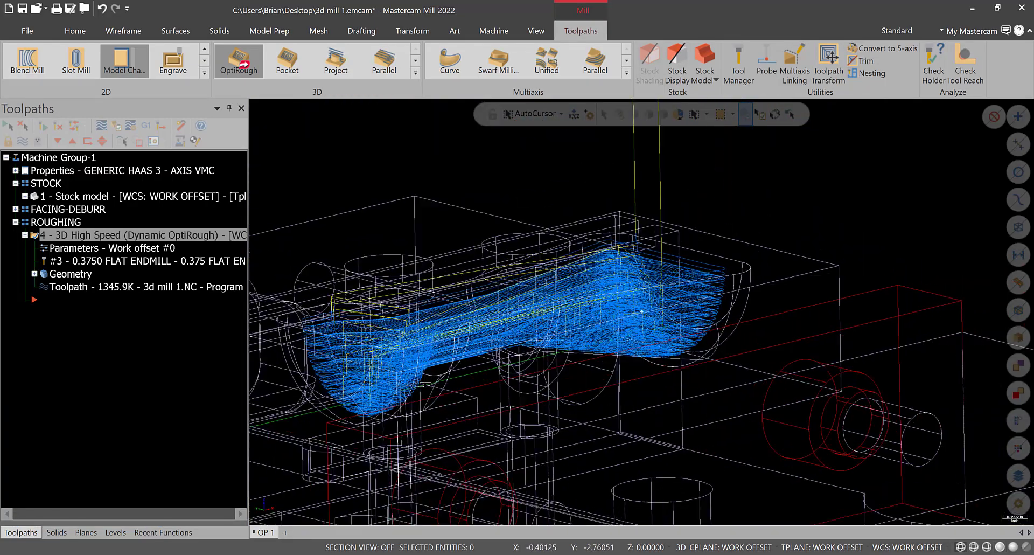
{"action": "middle_click_drag", "start_coordinate": [426, 431], "coordinate": [282, 435]}
{"action": "scroll", "coordinate": [347, 418], "scroll_direction": "up", "scroll_amount": 6}
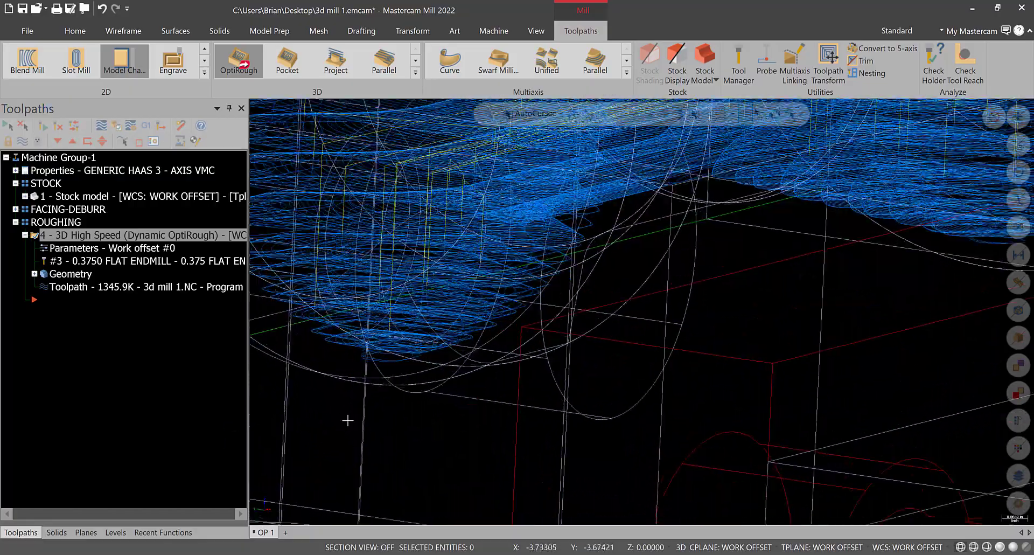
{"action": "middle_click_drag", "start_coordinate": [421, 335], "coordinate": [288, 351]}
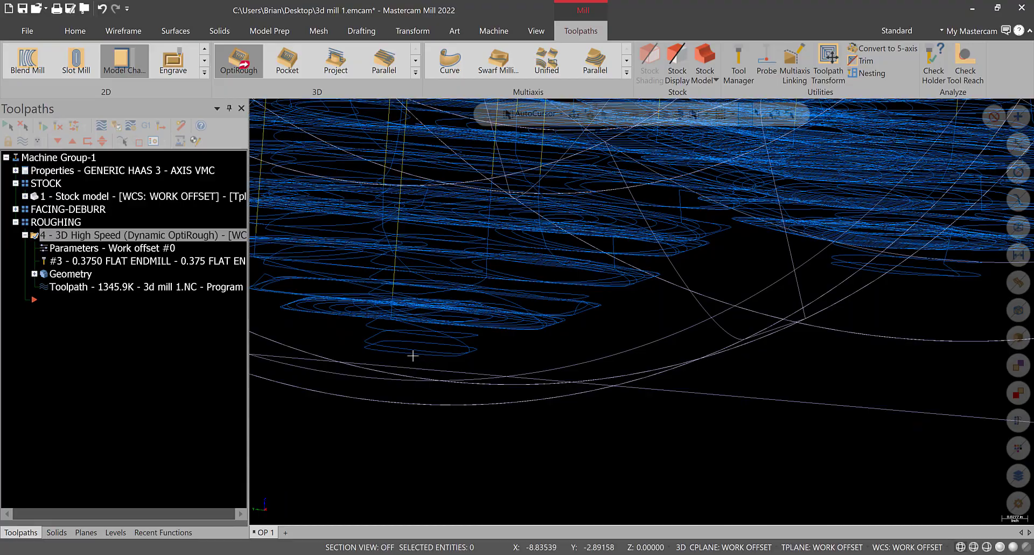
{"action": "scroll", "coordinate": [543, 305], "scroll_direction": "down", "scroll_amount": 10}
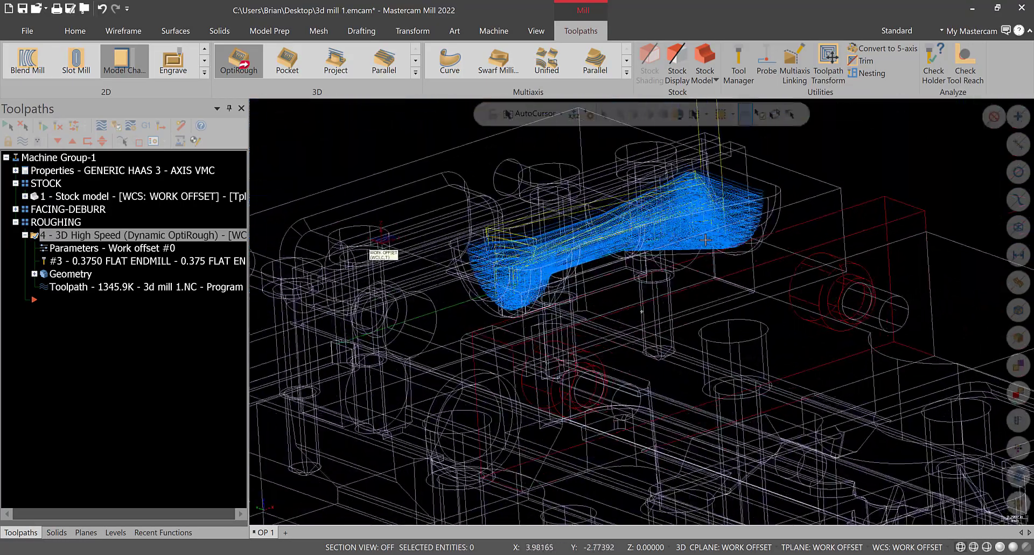
{"action": "middle_click_drag", "start_coordinate": [706, 239], "coordinate": [718, 266]}
{"action": "scroll", "coordinate": [717, 266], "scroll_direction": "down", "scroll_amount": 2}
{"action": "left_click", "coordinate": [1003, 546]}
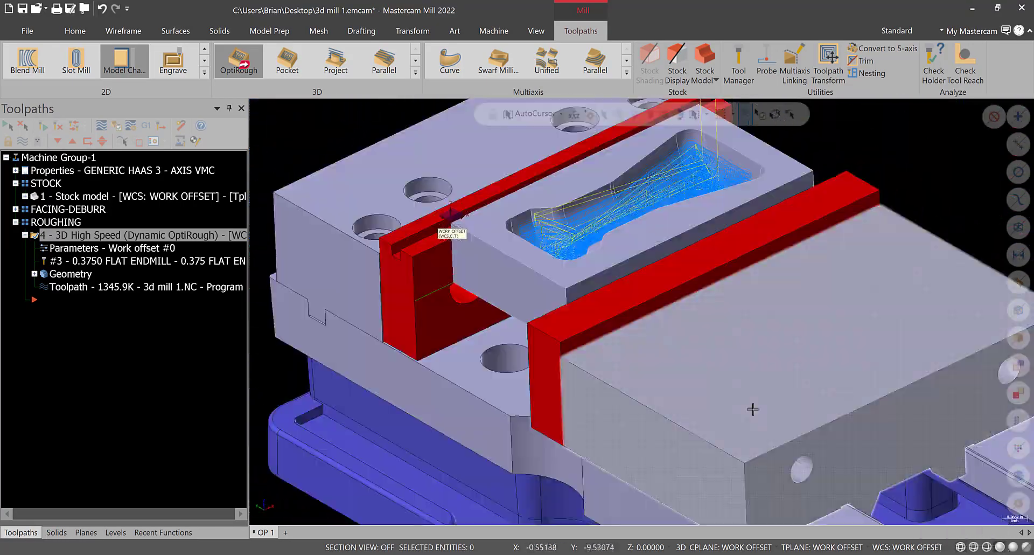
Step: Save the part file
{"action": "left_click", "coordinate": [23, 10]}
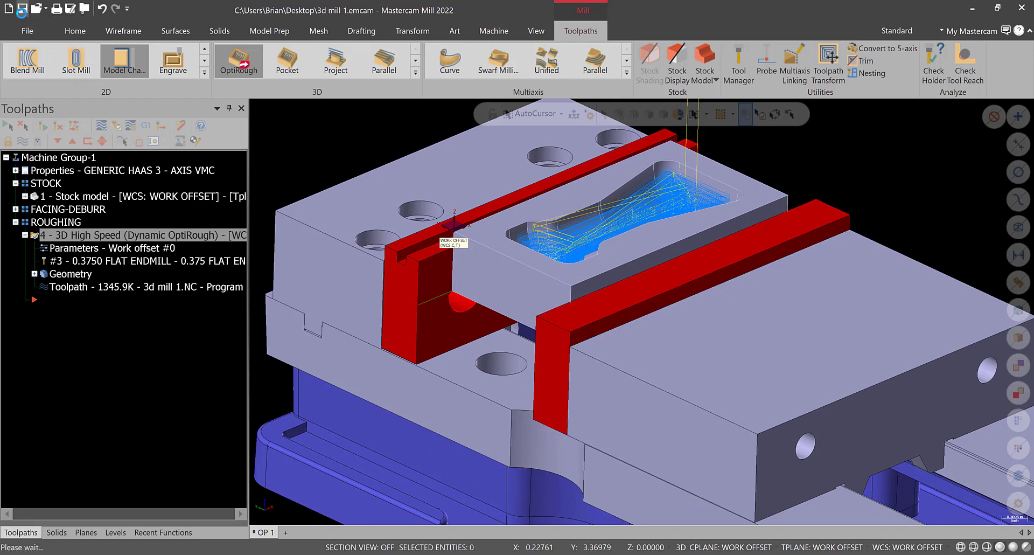
{"action": "scroll", "coordinate": [539, 243], "scroll_direction": "down", "scroll_amount": 2}
{"action": "scroll", "coordinate": [580, 156], "scroll_direction": "up", "scroll_amount": 2}
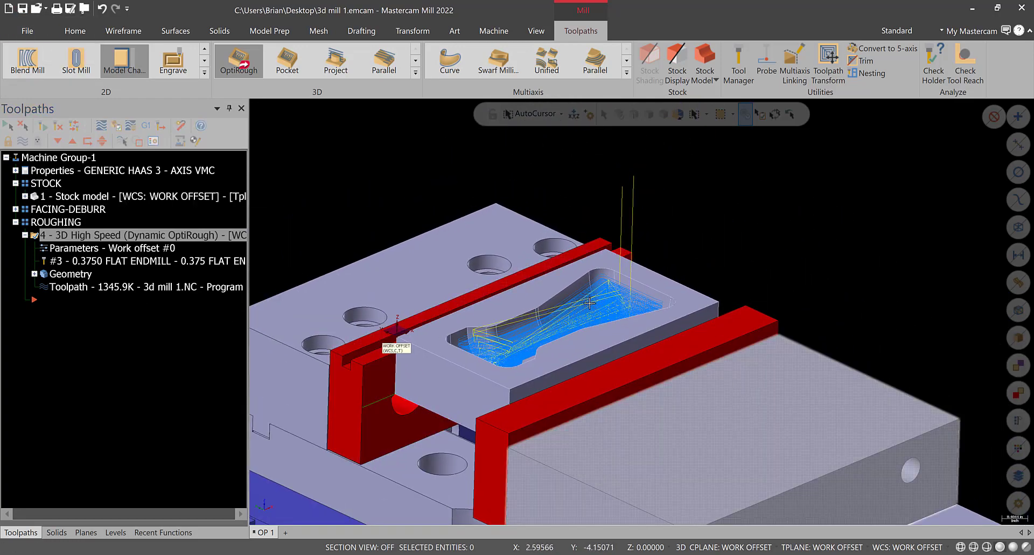
{"action": "scroll", "coordinate": [577, 291], "scroll_direction": "up", "scroll_amount": 2}
Step: Collapse the OptiRough operation, create a toolpath group named SEMI FINISH inside the ROUGHING group, and save the file
{"action": "left_click", "coordinate": [25, 235]}
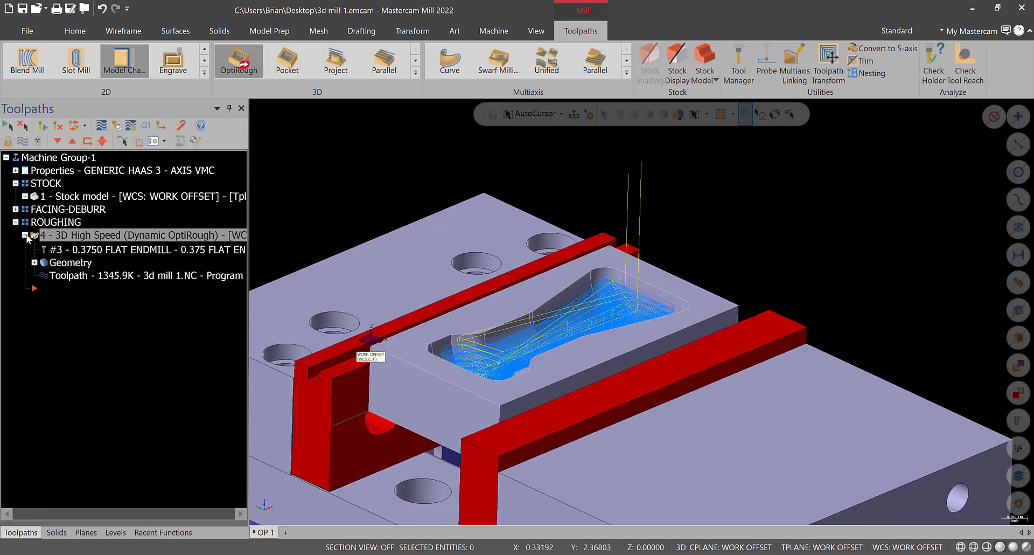
{"action": "right_click_drag", "start_coordinate": [52, 227], "coordinate": [44, 227]}
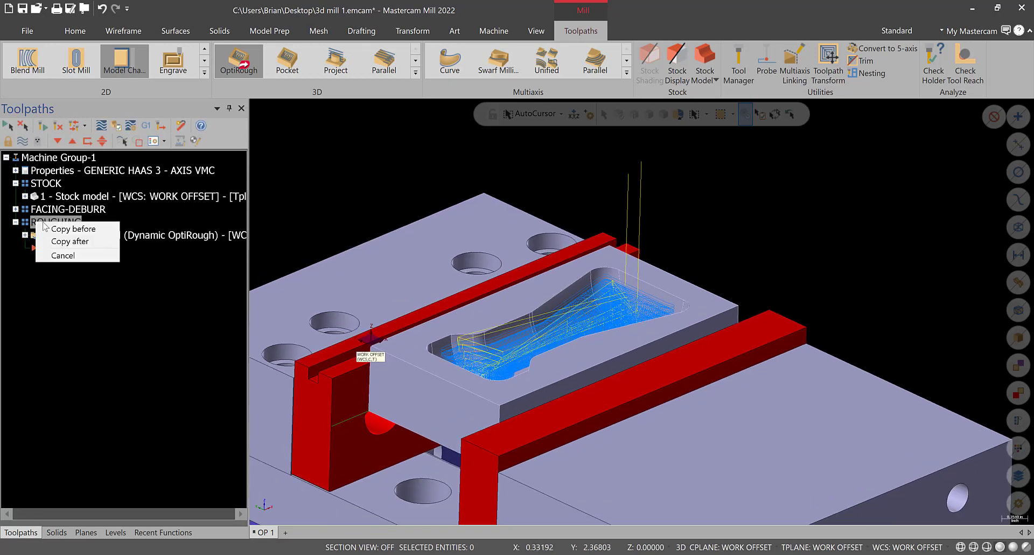
{"action": "left_click", "coordinate": [70, 275]}
{"action": "right_click", "coordinate": [56, 224]}
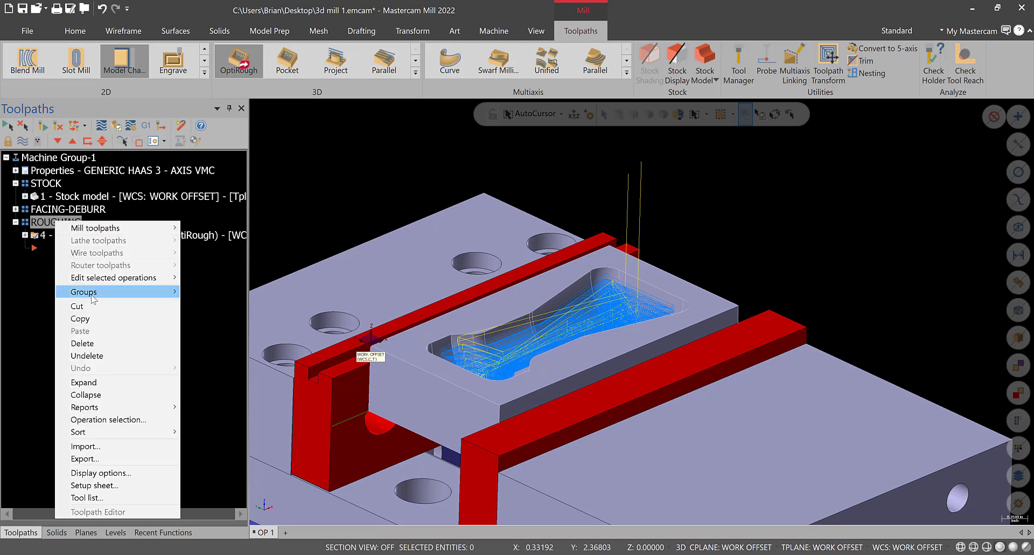
{"action": "mouse_move", "coordinate": [81, 292]}
{"action": "left_click", "coordinate": [220, 304]}
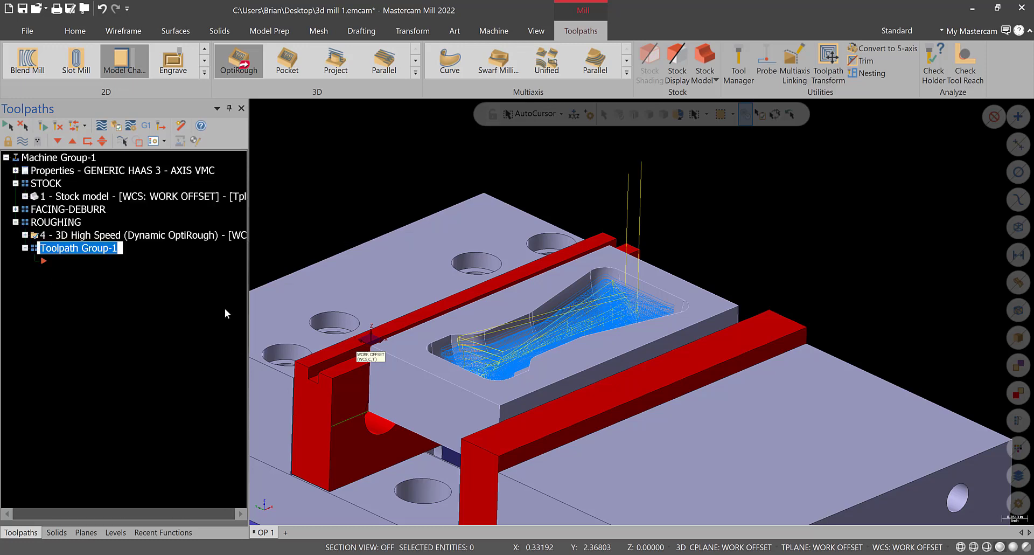
{"action": "type", "text": "FIN"}
{"action": "type", "text": "S"}
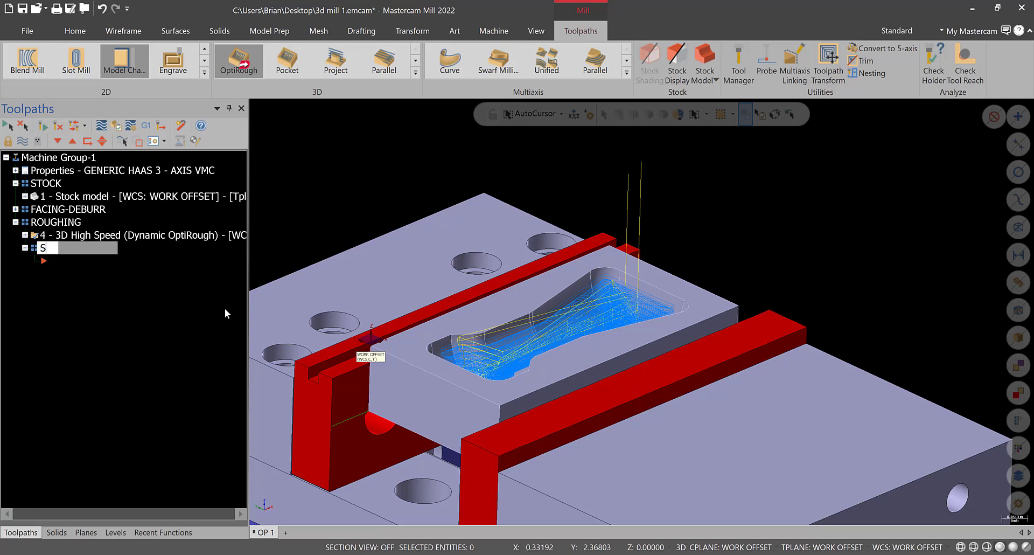
{"action": "type", "text": "EMI FINISH"}
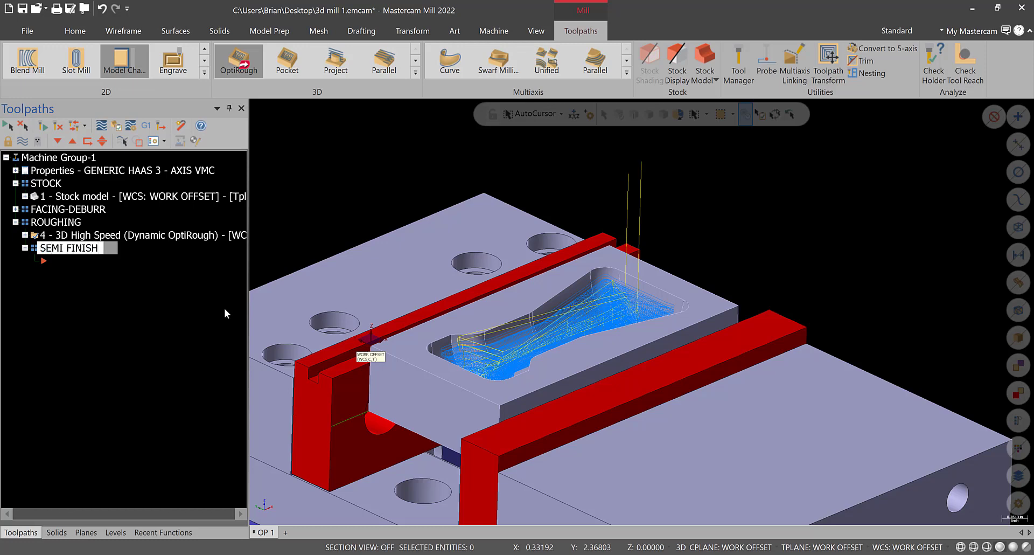
{"action": "key", "text": "Return"}
{"action": "left_click", "coordinate": [23, 9]}
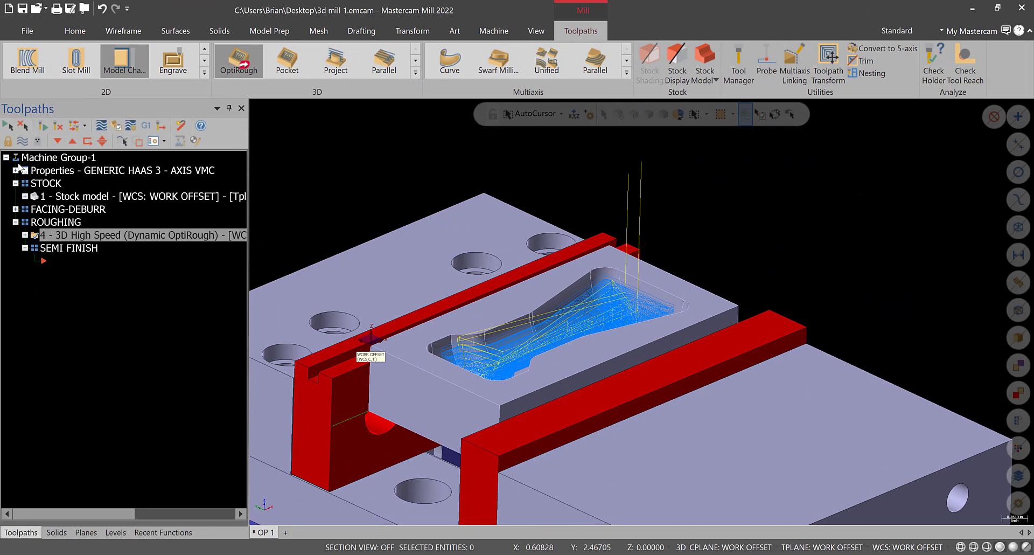
Step: Hide the OptiRough toolpath display and start a 3D High Speed Scallop finishing toolpath in the SEMI FINISH group
{"action": "left_click", "coordinate": [22, 141]}
{"action": "left_click", "coordinate": [22, 142]}
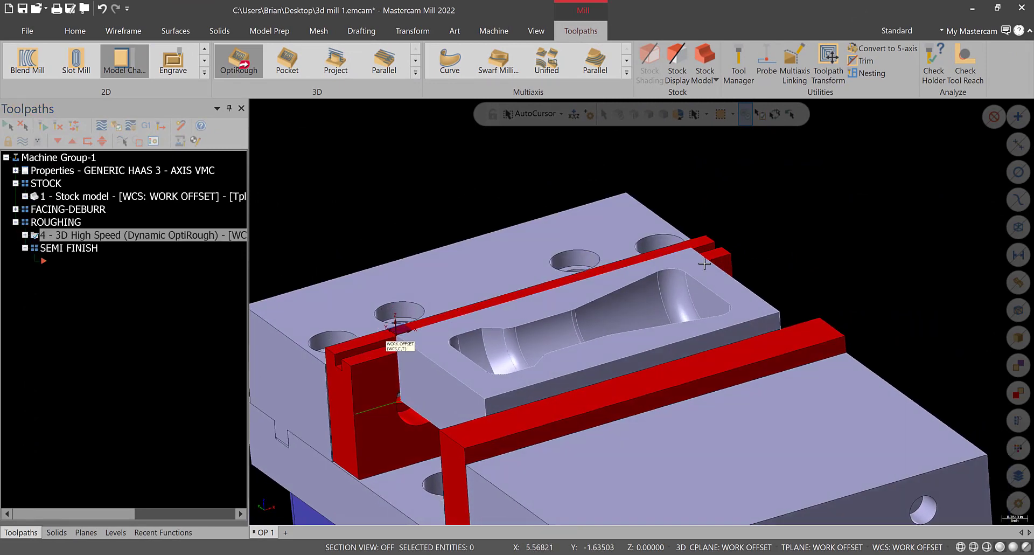
{"action": "left_click", "coordinate": [415, 73]}
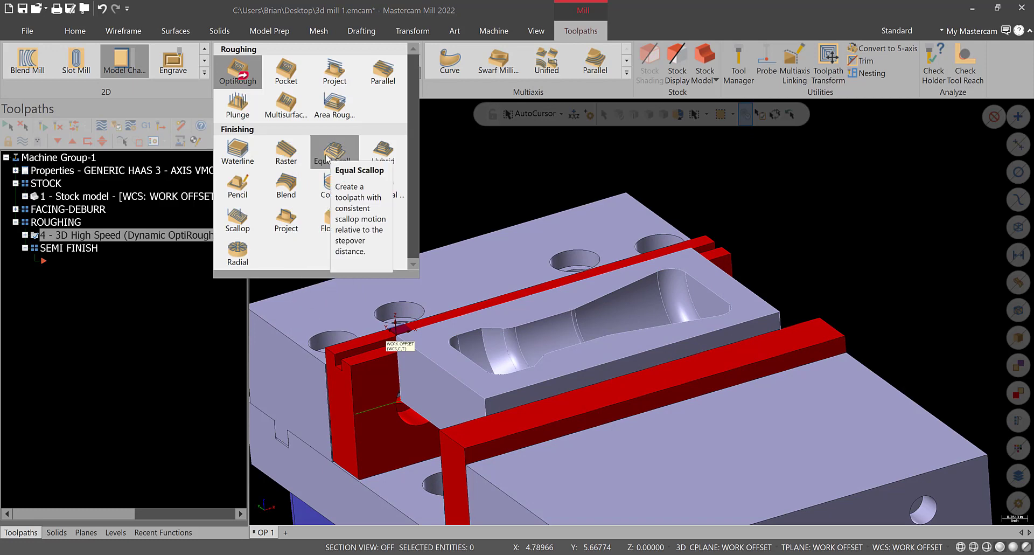
{"action": "left_click", "coordinate": [237, 218]}
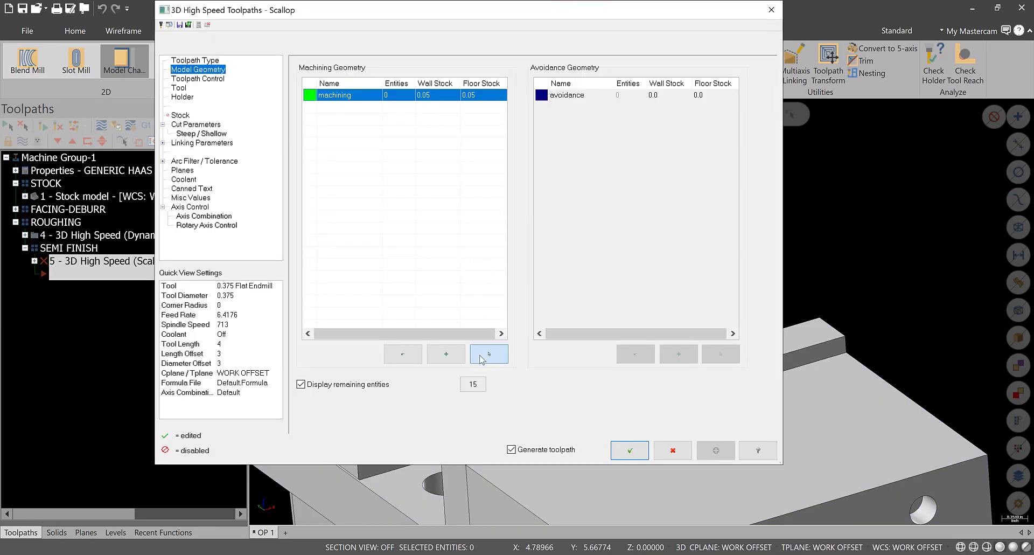
Step: Select all of the pocket's wall, floor and fillet faces as the Scallop toolpath's machining geometry
{"action": "left_click", "coordinate": [480, 355]}
{"action": "middle_click_drag", "start_coordinate": [578, 315], "coordinate": [484, 391]}
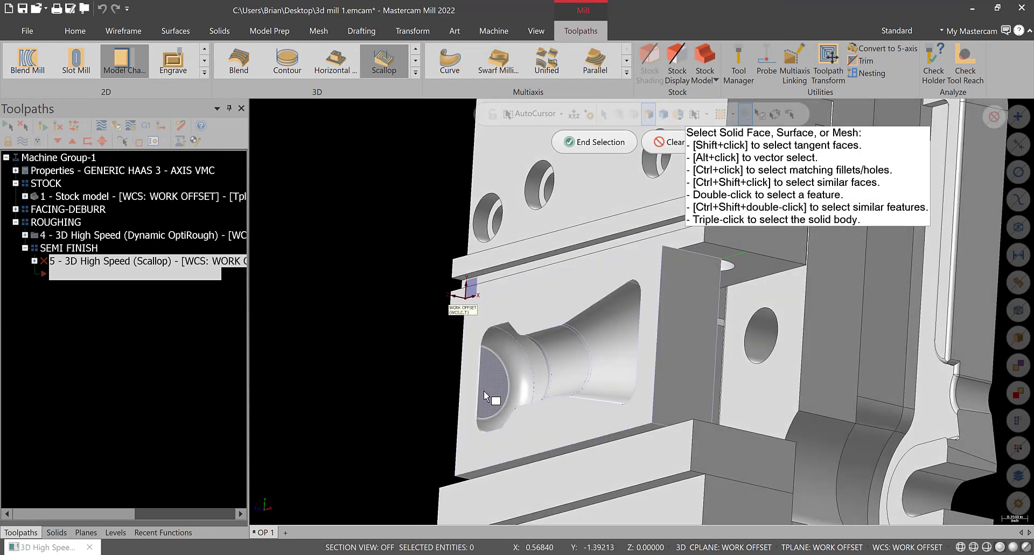
{"action": "left_click", "coordinate": [515, 389]}
{"action": "middle_click_drag", "start_coordinate": [568, 388], "coordinate": [521, 391]}
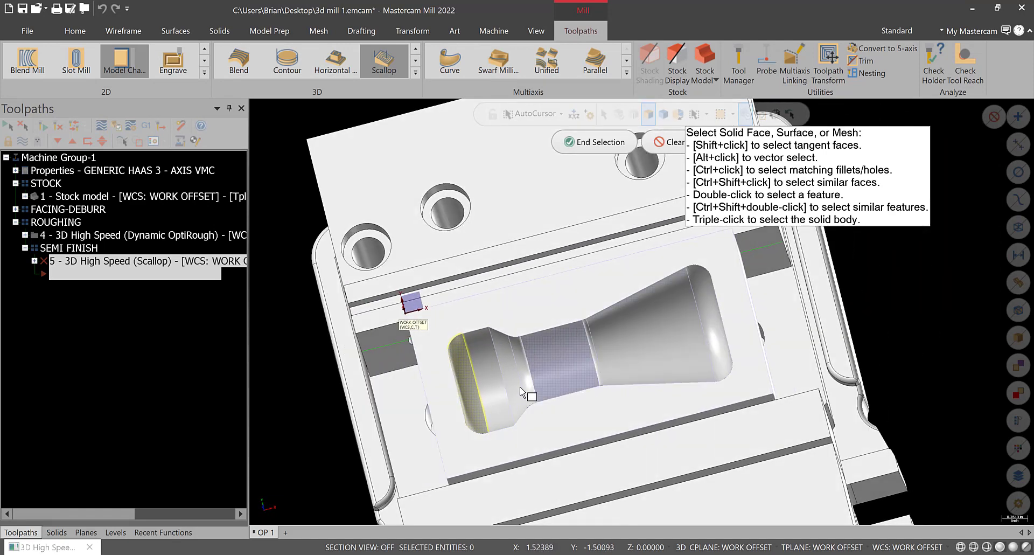
{"action": "left_click", "coordinate": [514, 392]}
{"action": "left_click", "coordinate": [530, 388]}
{"action": "left_click", "coordinate": [566, 378]}
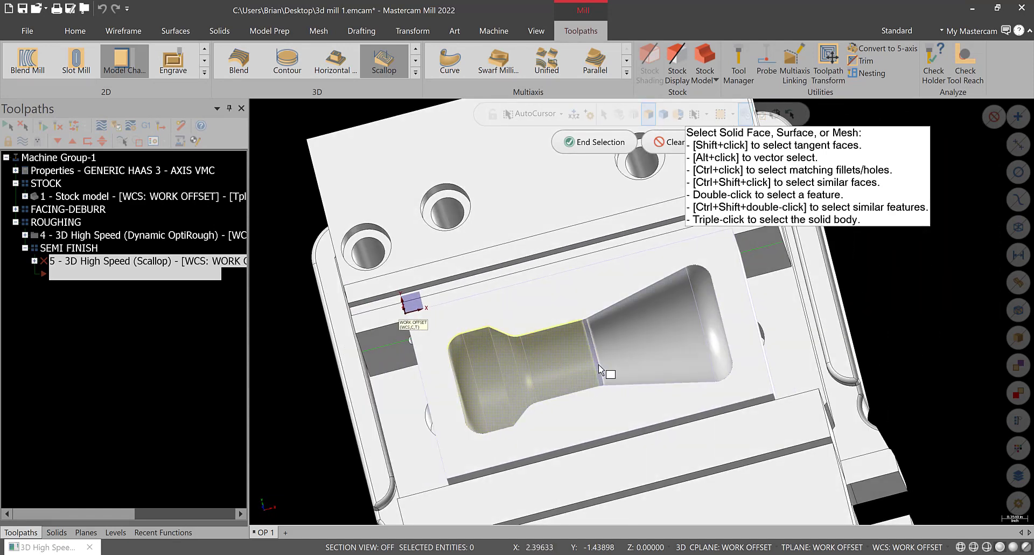
{"action": "left_click", "coordinate": [617, 362]}
{"action": "middle_click_drag", "start_coordinate": [628, 358], "coordinate": [706, 353]}
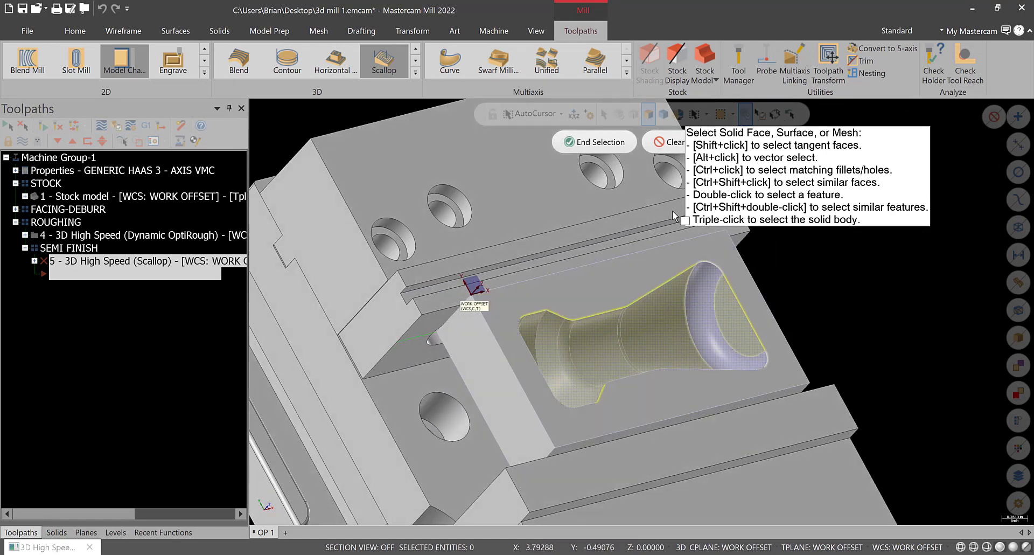
{"action": "key", "text": "Return"}
Step: Set the Scallop machining geometry's wall stock and floor stock to 0.005
{"action": "double_click", "coordinate": [427, 95]}
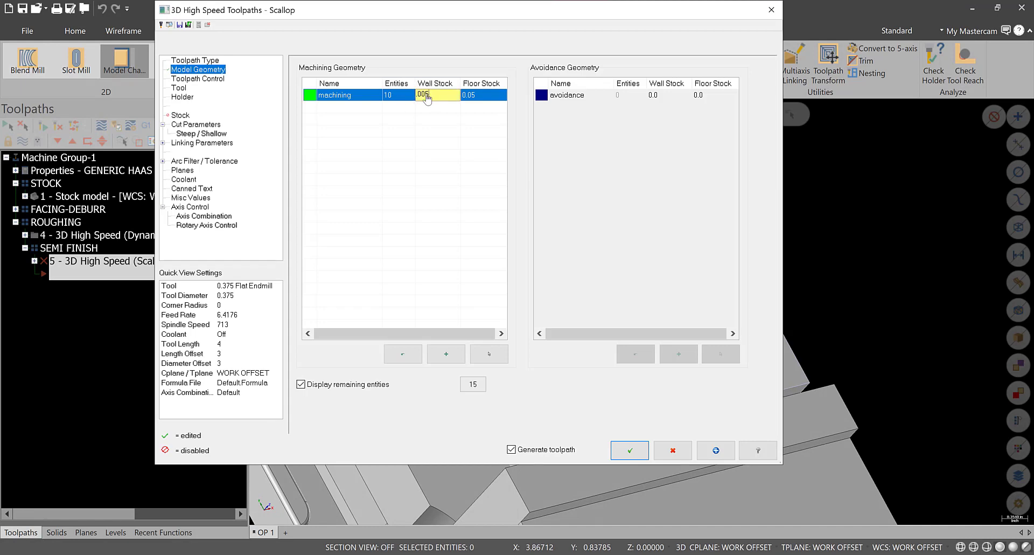
{"action": "left_click", "coordinate": [477, 96]}
{"action": "left_click", "coordinate": [487, 95]}
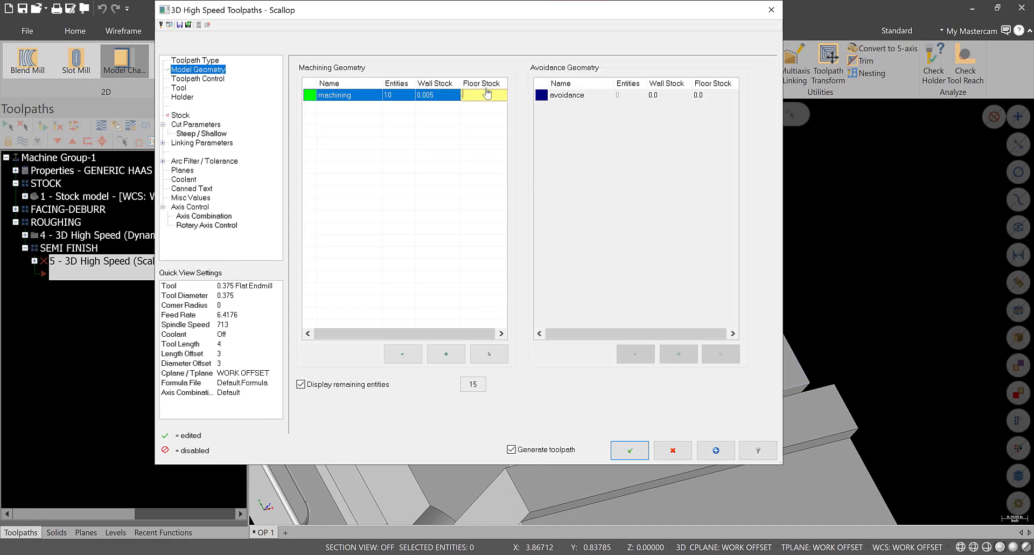
Step: Define one containment boundary chain for the Scallop toolpath from the part's top face around the pocket
{"action": "left_click", "coordinate": [206, 79]}
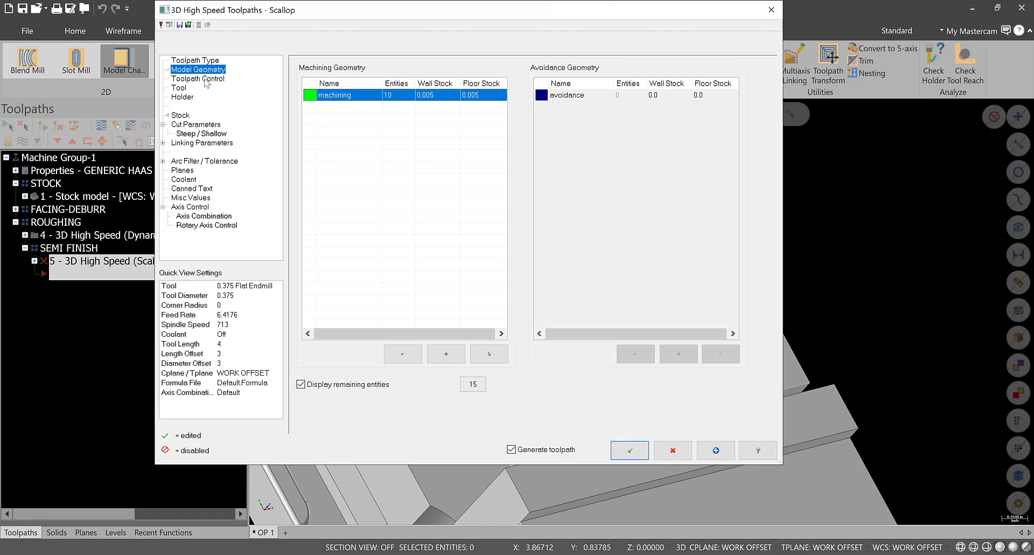
{"action": "left_click", "coordinate": [443, 89]}
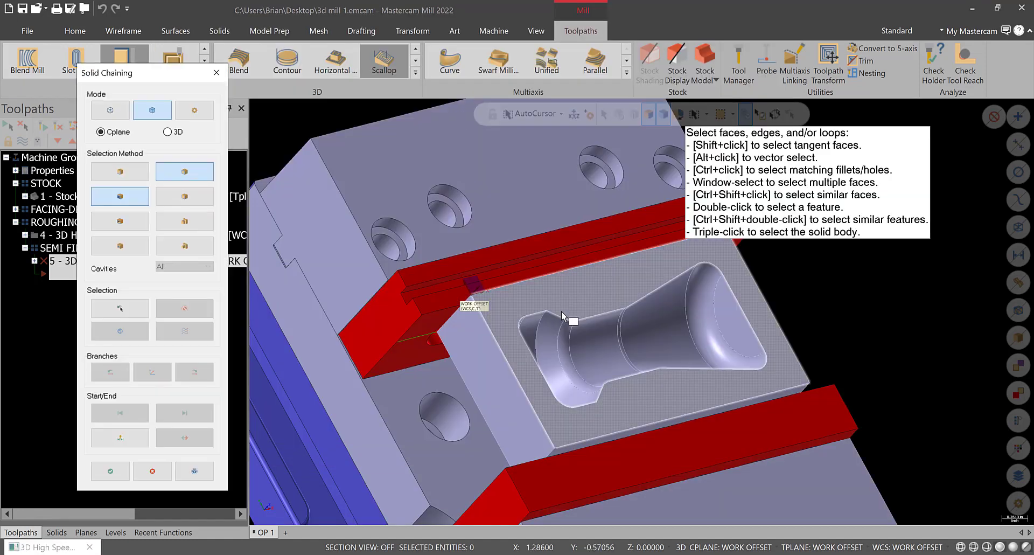
{"action": "left_click", "coordinate": [545, 293]}
{"action": "left_click", "coordinate": [110, 471]}
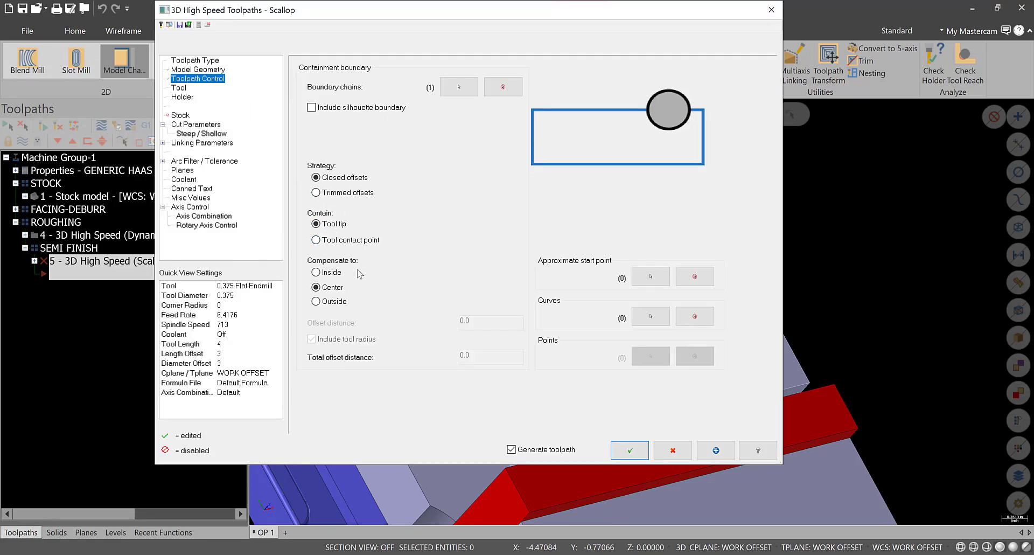
Step: Filter the tool library to 0.25-inch ball endmills and assign the 1/4 BALL ENDMILL to the Scallop toolpath
{"action": "left_click", "coordinate": [179, 88]}
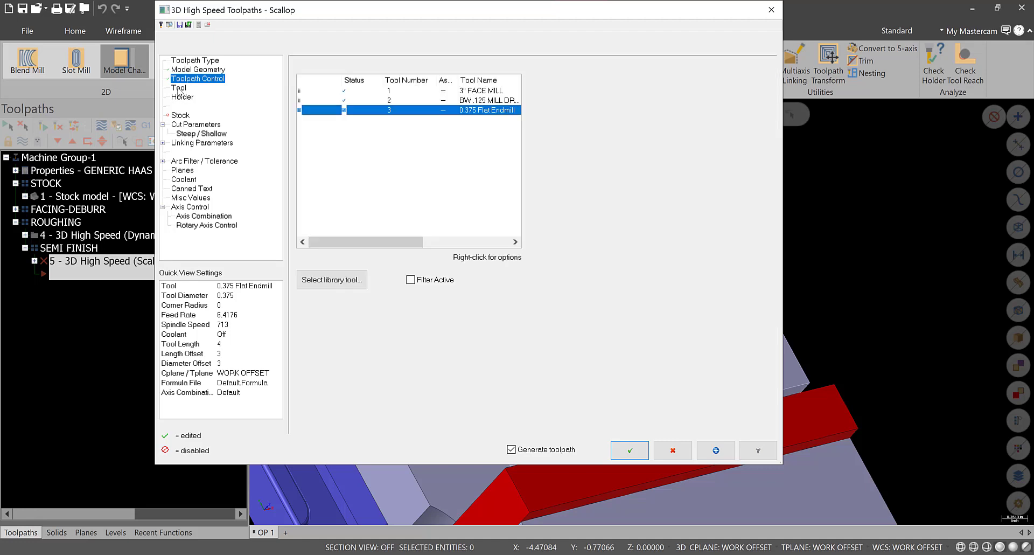
{"action": "left_click", "coordinate": [331, 279]}
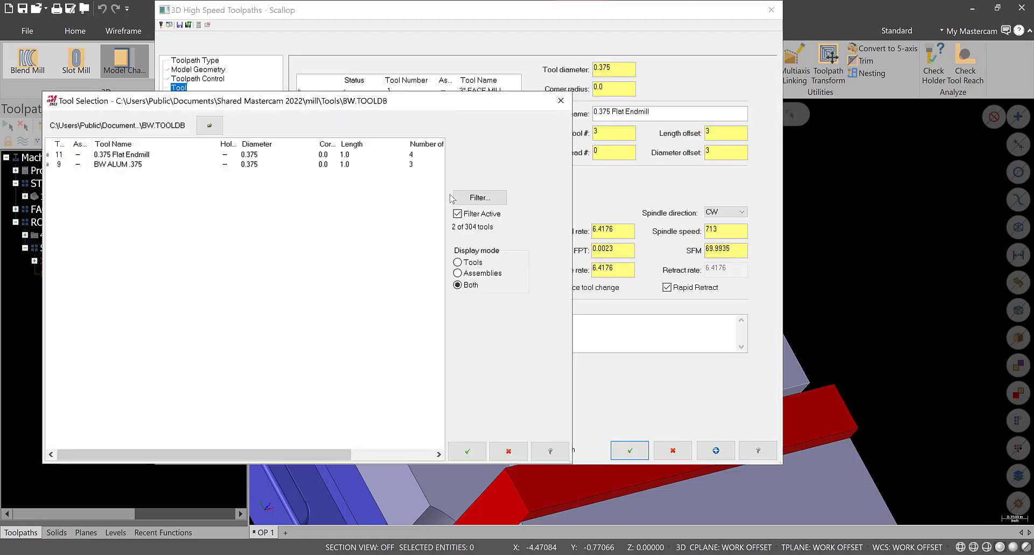
{"action": "left_click", "coordinate": [459, 198]}
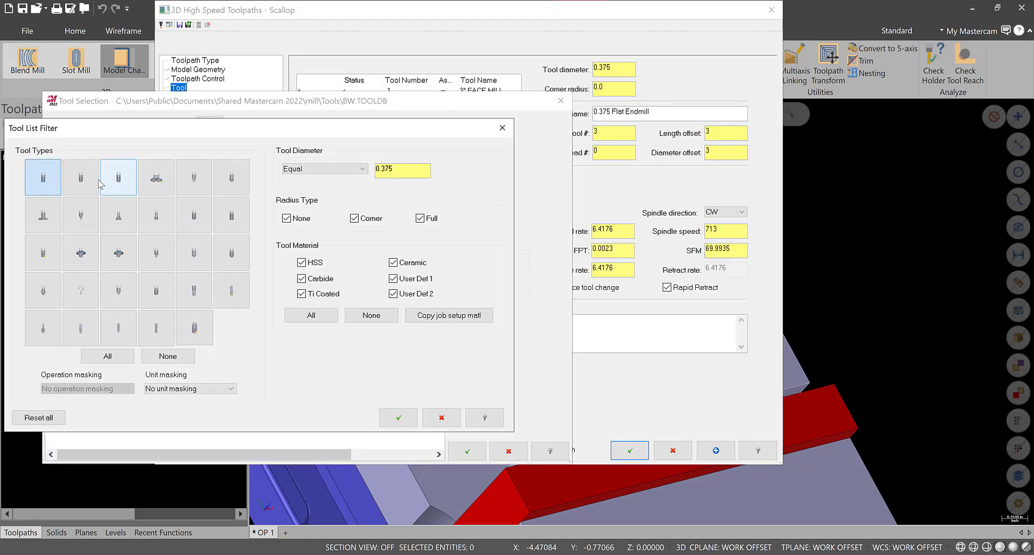
{"action": "left_click", "coordinate": [91, 181]}
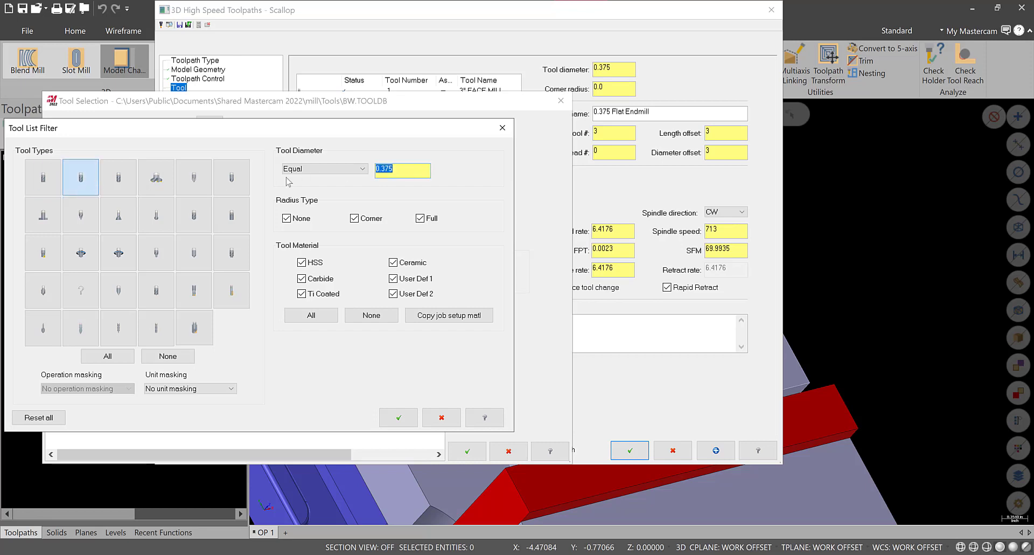
{"action": "left_click", "coordinate": [399, 418]}
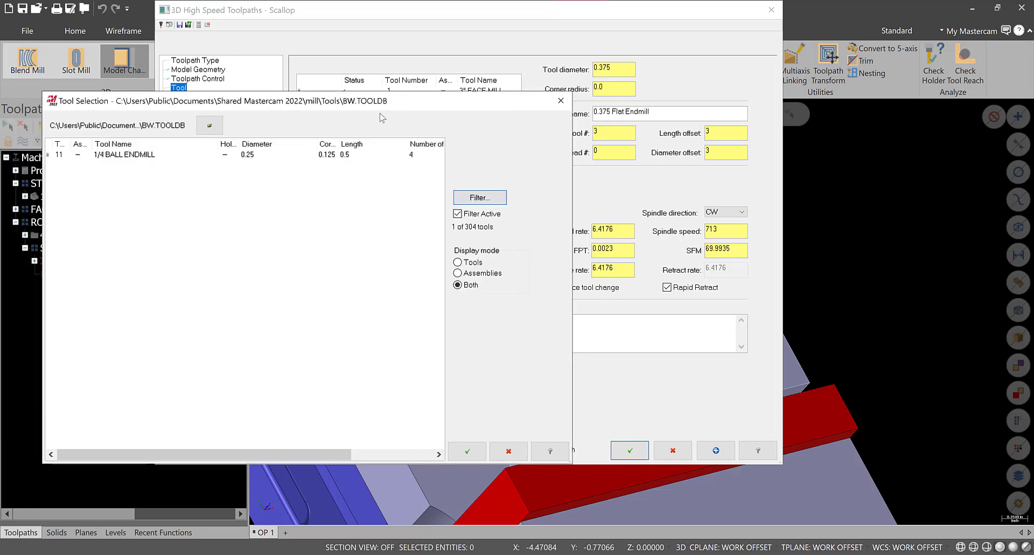
{"action": "left_click", "coordinate": [467, 451]}
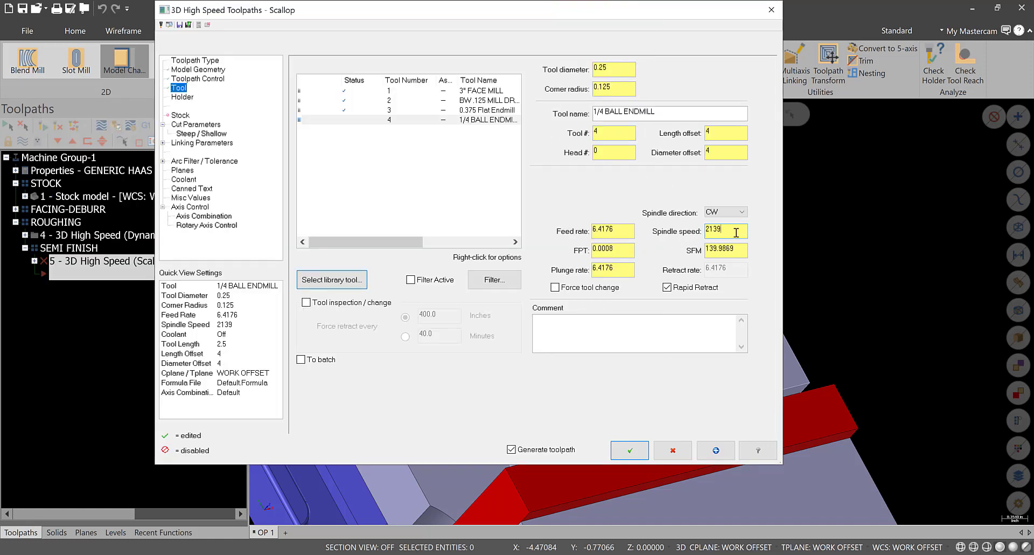
Step: Set the ball endmill's SFM to 250 and its feed per tooth to 0.002
{"action": "double_click", "coordinate": [739, 252]}
{"action": "type", "text": "250"}
{"action": "key", "text": "Return"}
{"action": "double_click", "coordinate": [625, 251]}
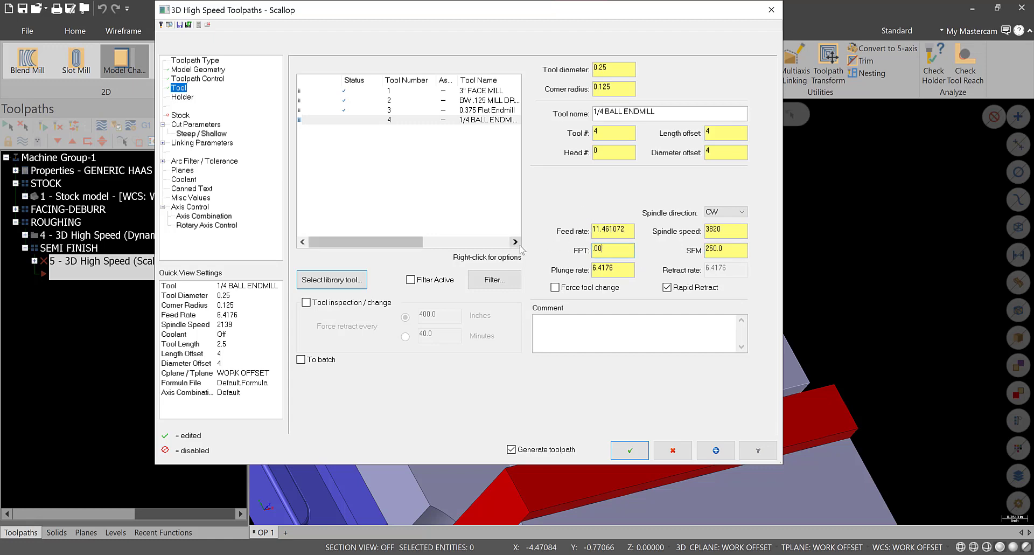
{"action": "type", "text": ".002"}
{"action": "key", "text": "Return"}
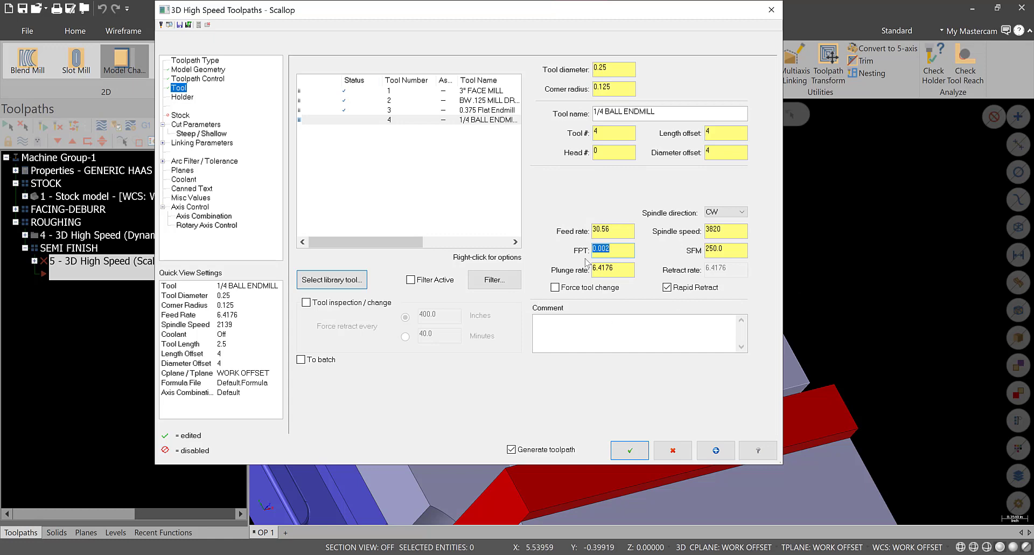
Step: Set the Scallop cutting method to Zigzag with expansion from inside to outside turned off
{"action": "left_click", "coordinate": [195, 124]}
{"action": "left_click", "coordinate": [501, 81]}
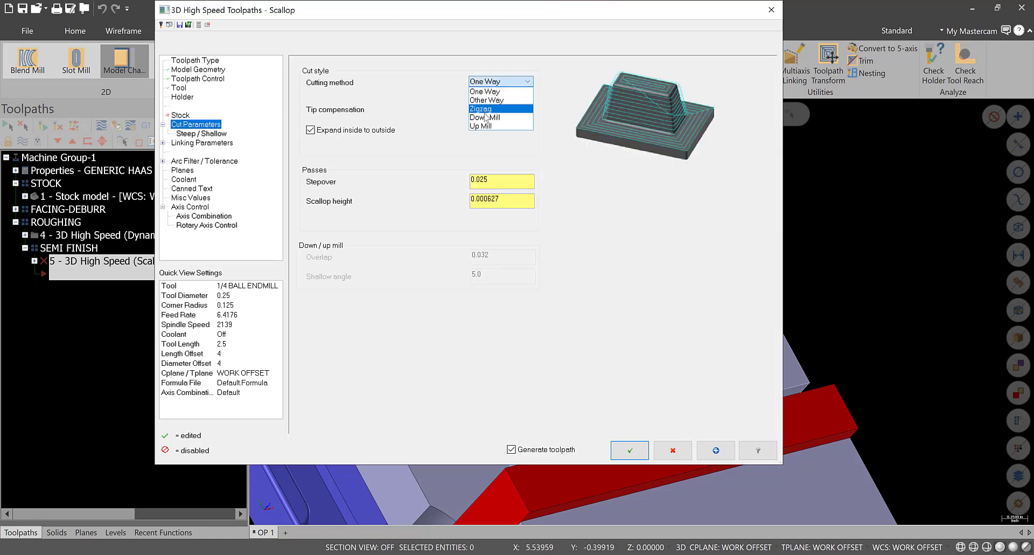
{"action": "left_click", "coordinate": [485, 116]}
{"action": "left_click", "coordinate": [490, 82]}
{"action": "left_click", "coordinate": [484, 108]}
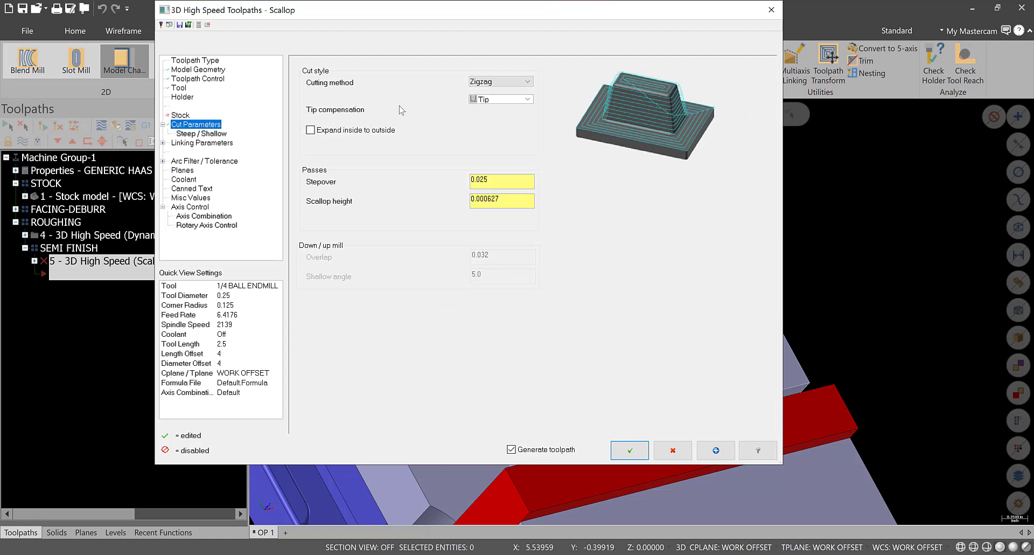
{"action": "left_click_drag", "start_coordinate": [505, 181], "coordinate": [471, 200]}
Step: Check the steep/shallow limits and set the Scallop linking retract type to Minimum Vertical Retract
{"action": "left_click", "coordinate": [210, 135]}
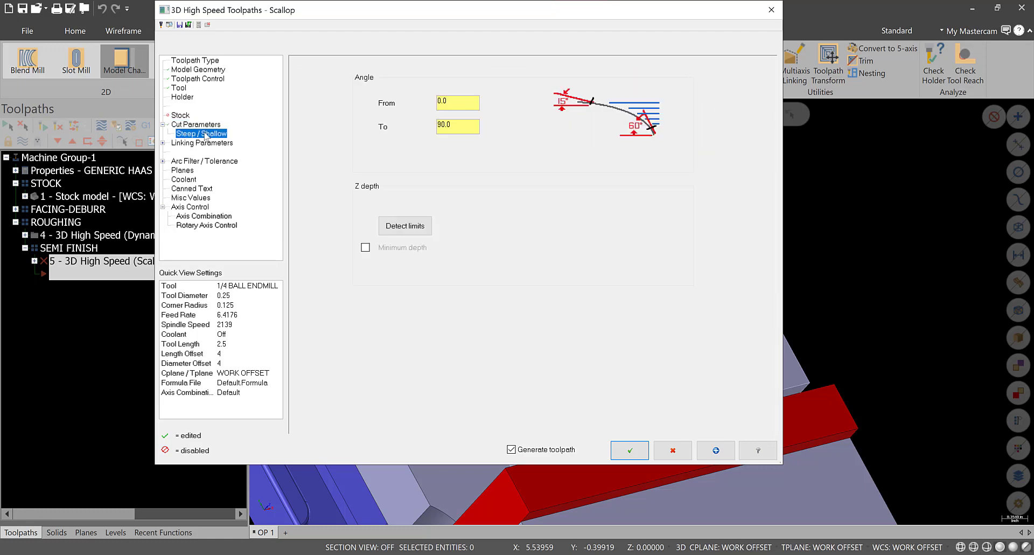
{"action": "left_click", "coordinate": [210, 143]}
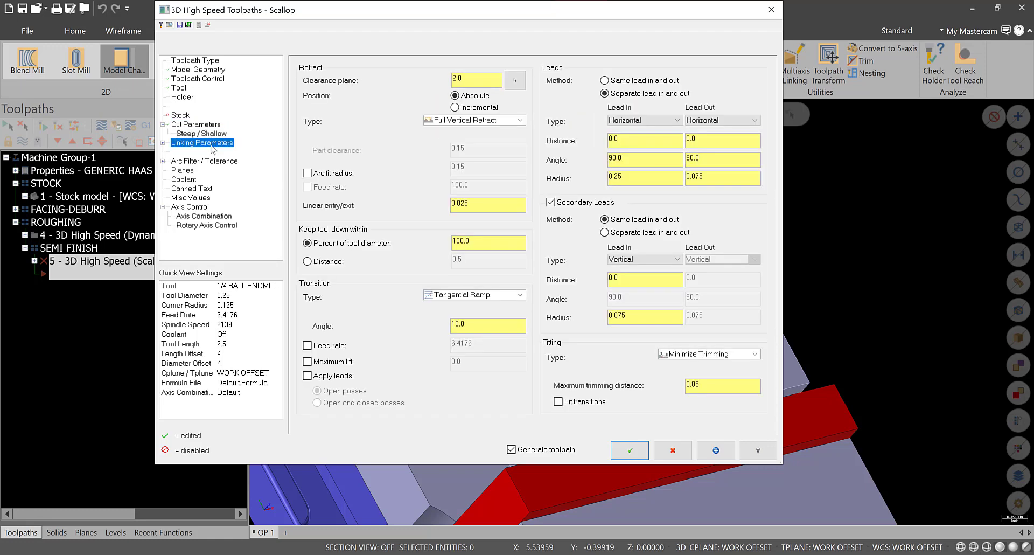
{"action": "left_click", "coordinate": [504, 120]}
{"action": "left_click", "coordinate": [494, 138]}
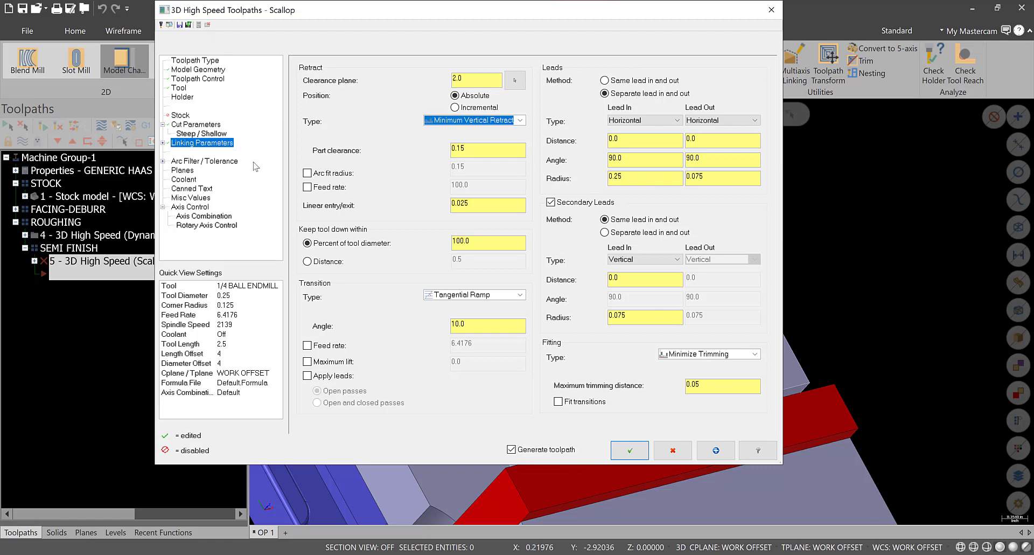
Step: Enable line/arc filtering with a total tolerance of 0.0015 and adjust the split between cut and line/arc tolerance
{"action": "left_click", "coordinate": [224, 161]}
{"action": "left_click", "coordinate": [348, 194]}
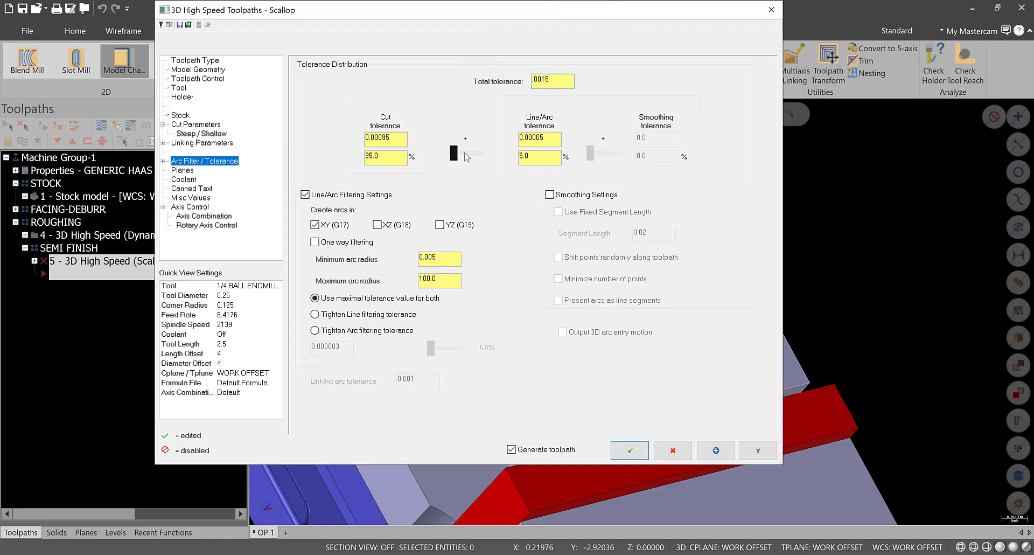
{"action": "left_click_drag", "start_coordinate": [456, 152], "coordinate": [468, 154]}
Step: Turn flood coolant on, review the planes and generate the Scallop toolpath
{"action": "left_click", "coordinate": [183, 181]}
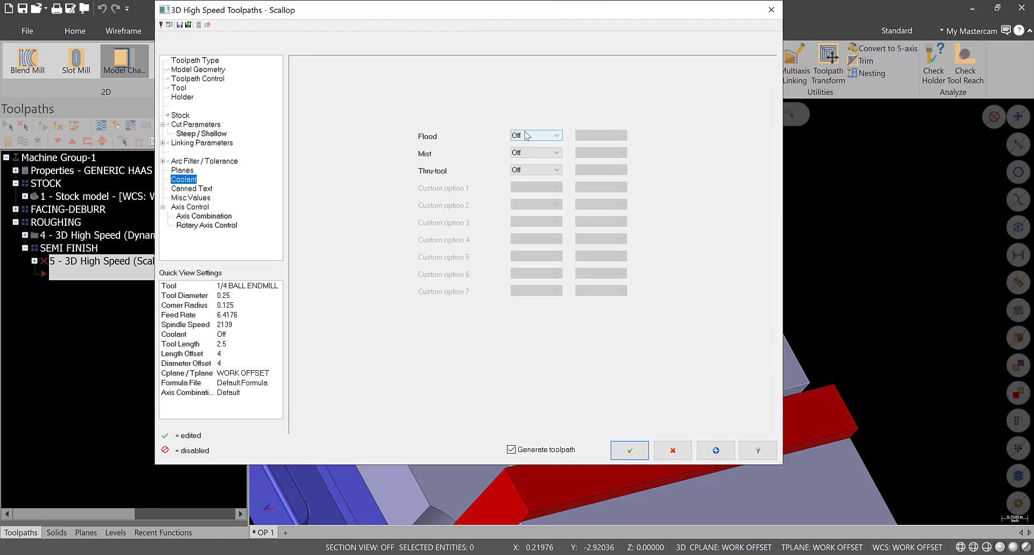
{"action": "left_click", "coordinate": [527, 133]}
{"action": "left_click", "coordinate": [525, 146]}
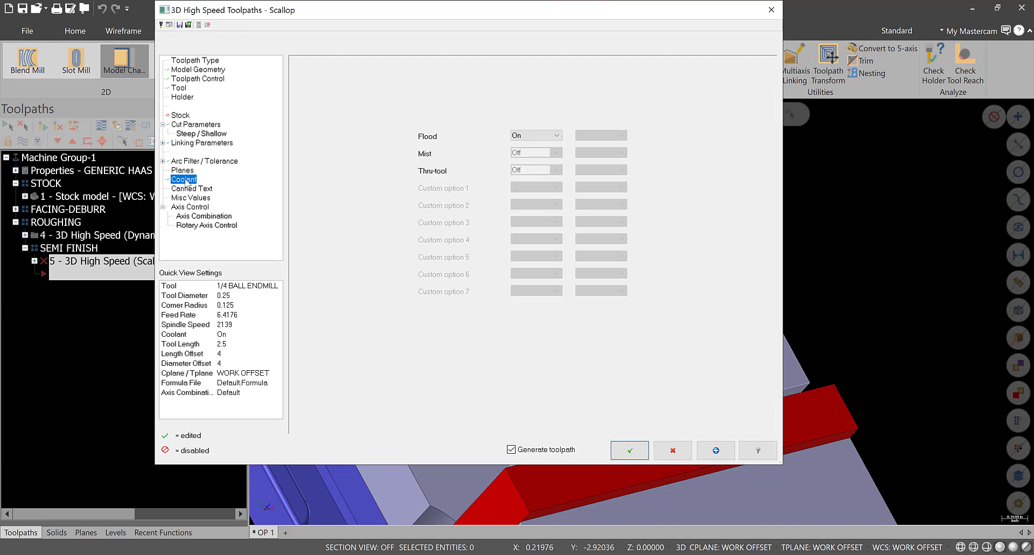
{"action": "left_click", "coordinate": [183, 171]}
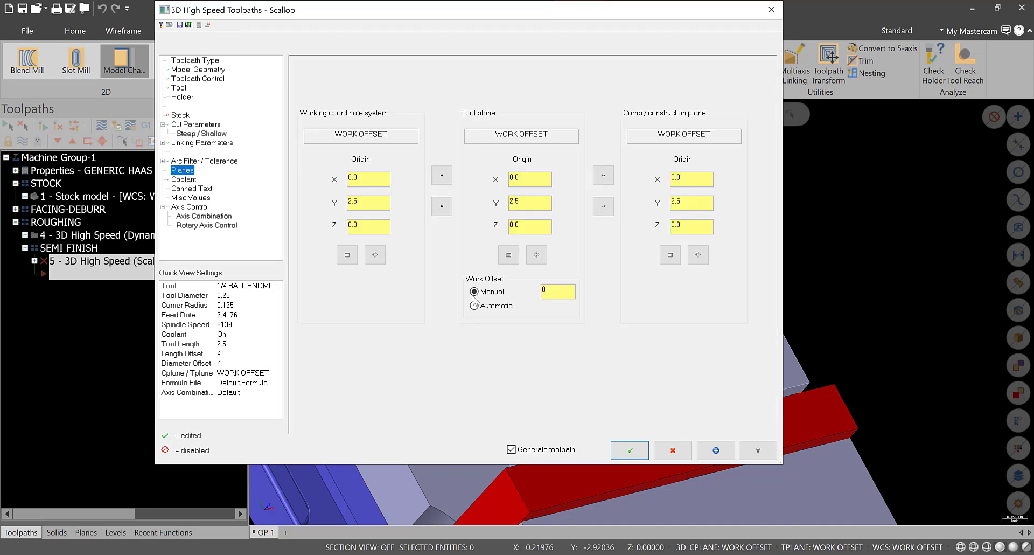
{"action": "left_click", "coordinate": [629, 450]}
Step: Examine the Scallop passes along the pocket walls in both wireframe and shaded display
{"action": "middle_click_drag", "start_coordinate": [711, 333], "coordinate": [700, 294]}
{"action": "scroll", "coordinate": [501, 320], "scroll_direction": "up", "scroll_amount": 2}
{"action": "middle_click_drag", "start_coordinate": [499, 320], "coordinate": [345, 298]}
{"action": "scroll", "coordinate": [423, 326], "scroll_direction": "up", "scroll_amount": 8}
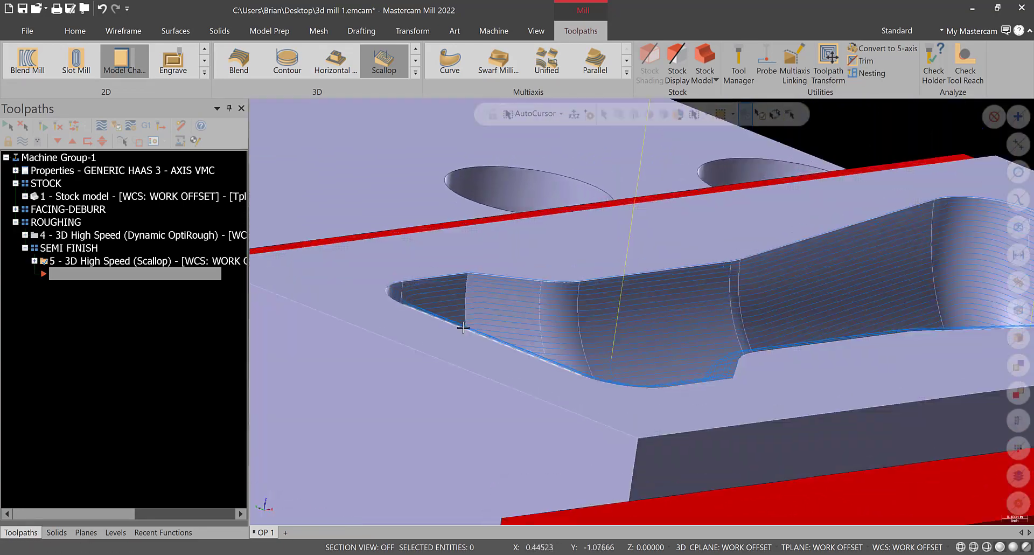
{"action": "left_click", "coordinate": [960, 546]}
{"action": "scroll", "coordinate": [330, 255], "scroll_direction": "down", "scroll_amount": 8}
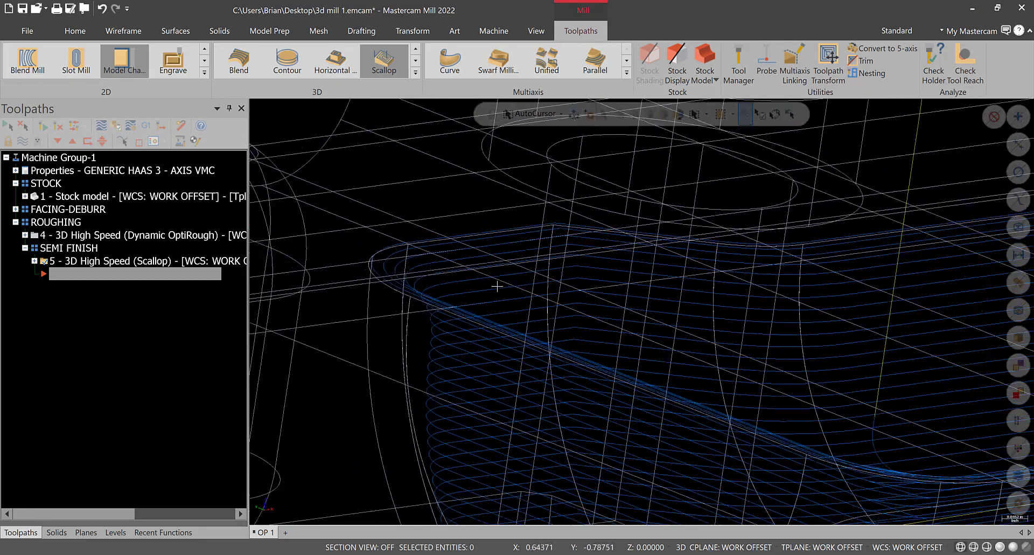
{"action": "middle_click_drag", "start_coordinate": [721, 269], "coordinate": [840, 377]}
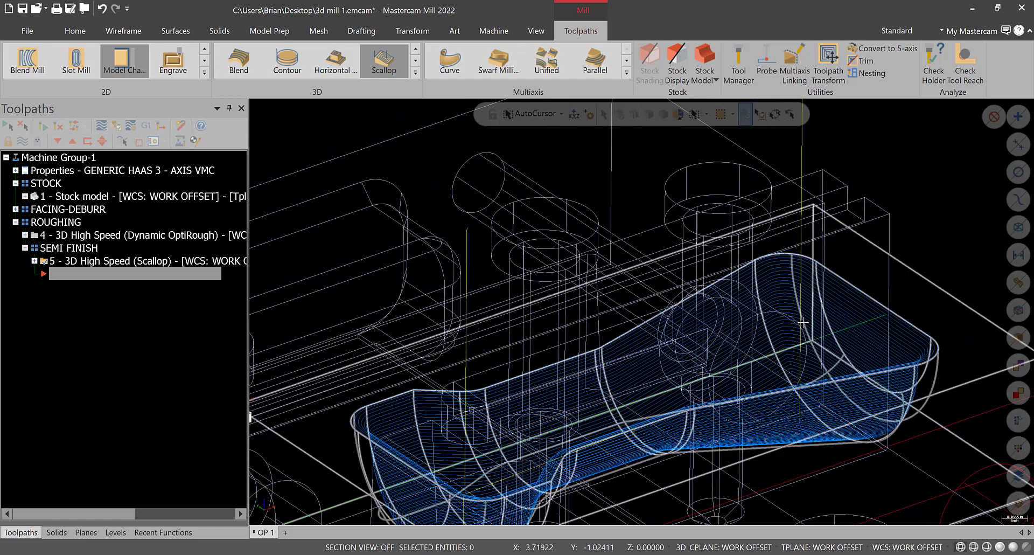
{"action": "left_click", "coordinate": [973, 546]}
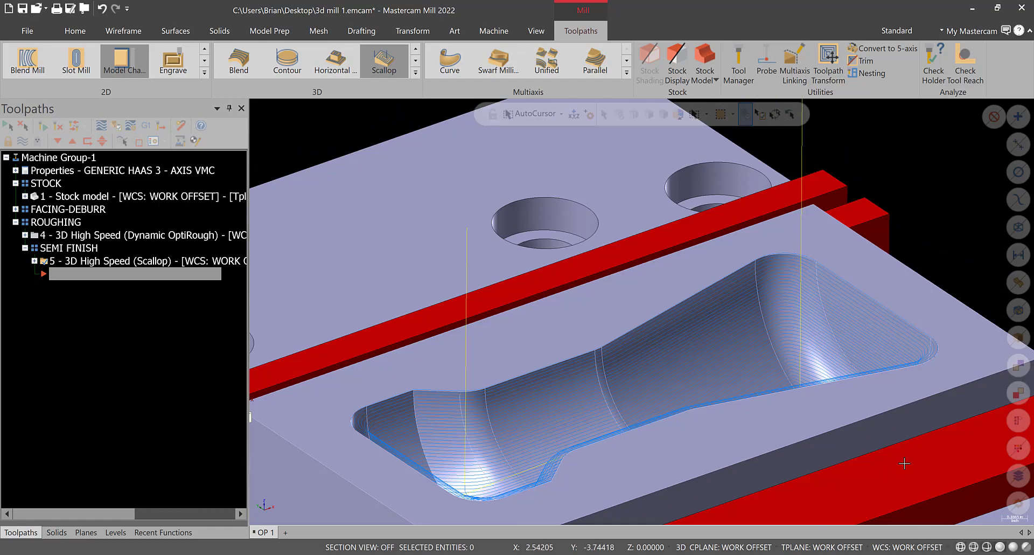
Step: Select the ROUGHING group, save the file and open the group's operations in Mastercam Simulator
{"action": "left_click", "coordinate": [69, 223]}
{"action": "key", "text": "ctrl+s"}
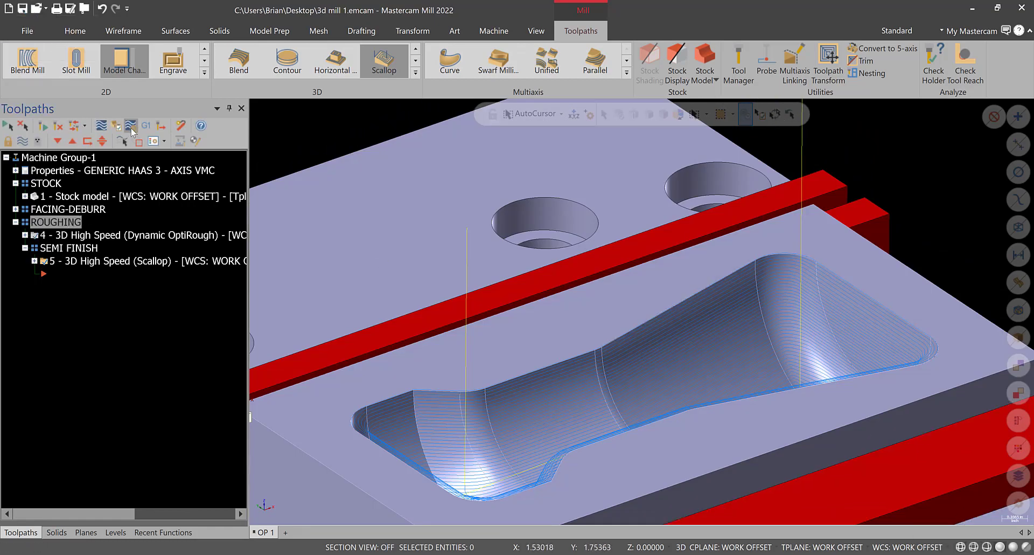
{"action": "left_click", "coordinate": [117, 127]}
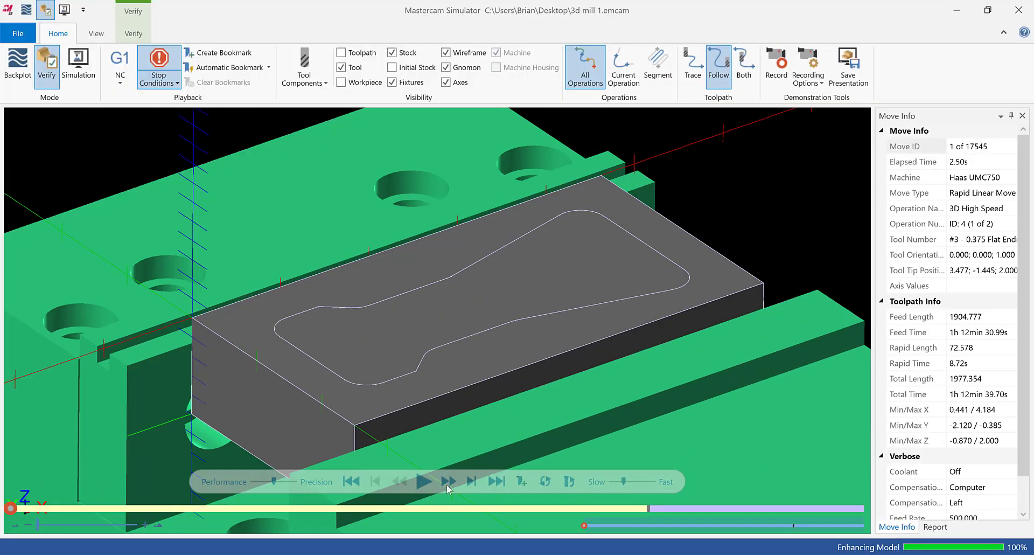
Step: Play the verification of the OptiRough and Scallop cuts, adjusting the playback speed to inspect the machined pocket closely
{"action": "left_click", "coordinate": [424, 481]}
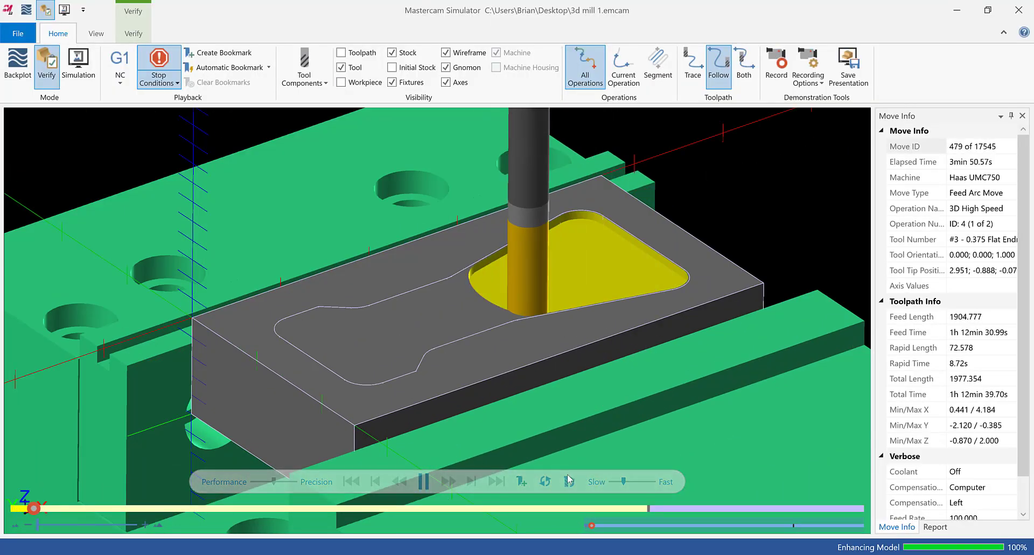
{"action": "left_click", "coordinate": [634, 483]}
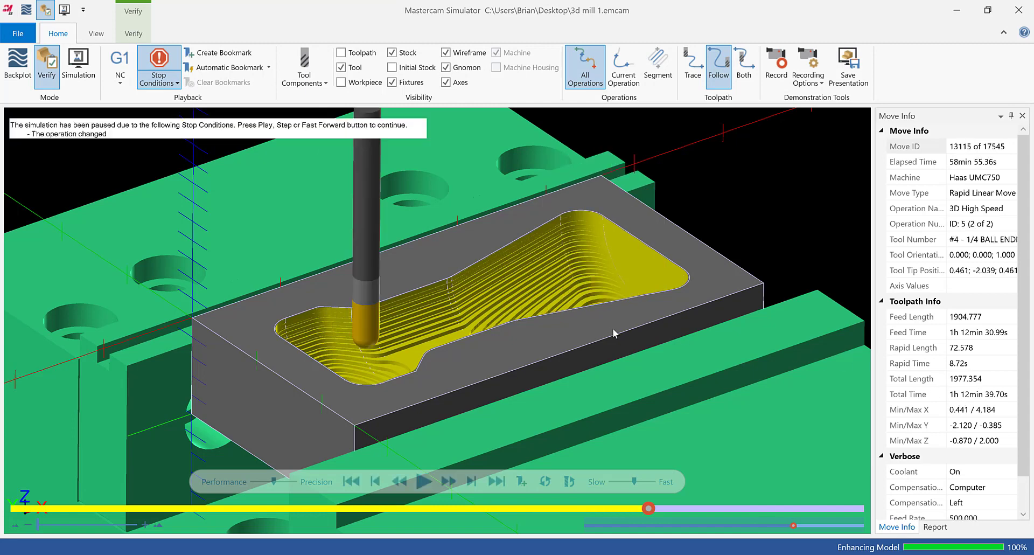
{"action": "left_click", "coordinate": [619, 481]}
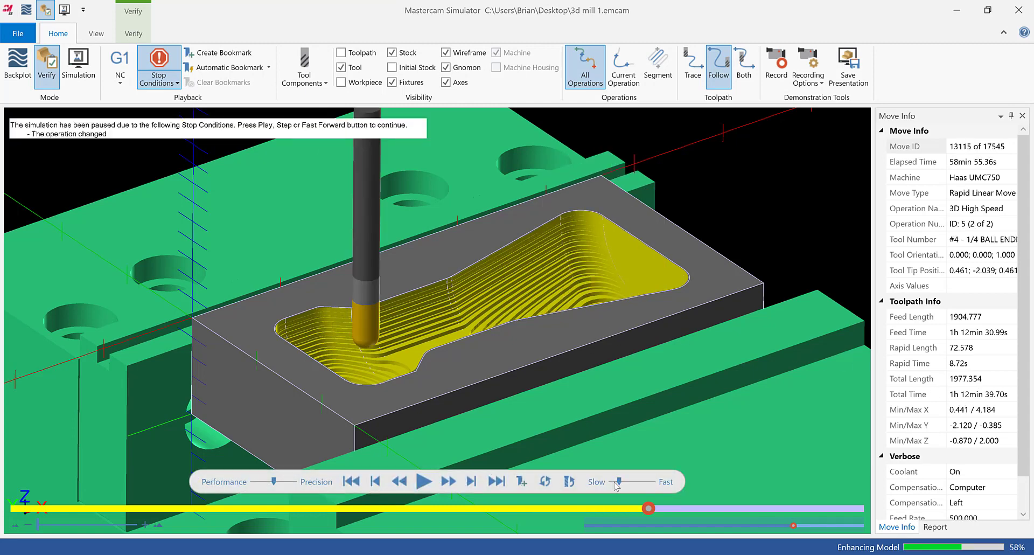
{"action": "left_click", "coordinate": [423, 482]}
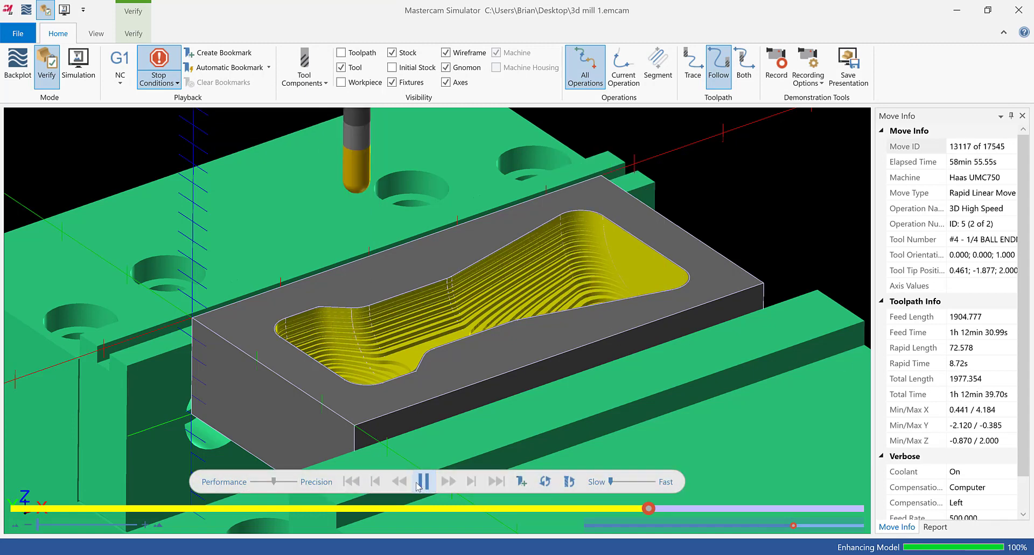
{"action": "scroll", "coordinate": [371, 361], "scroll_direction": "up", "scroll_amount": 5}
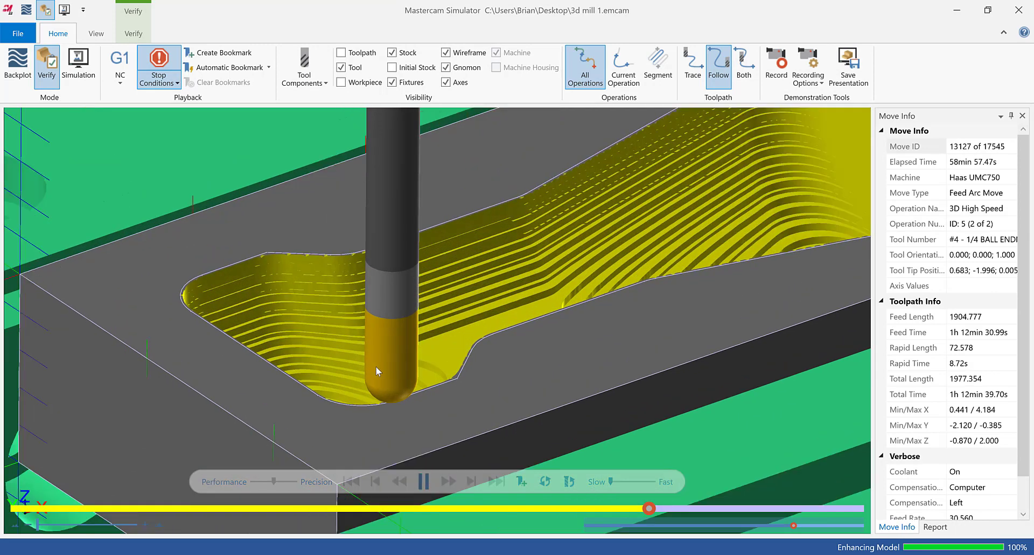
{"action": "left_click", "coordinate": [626, 482]}
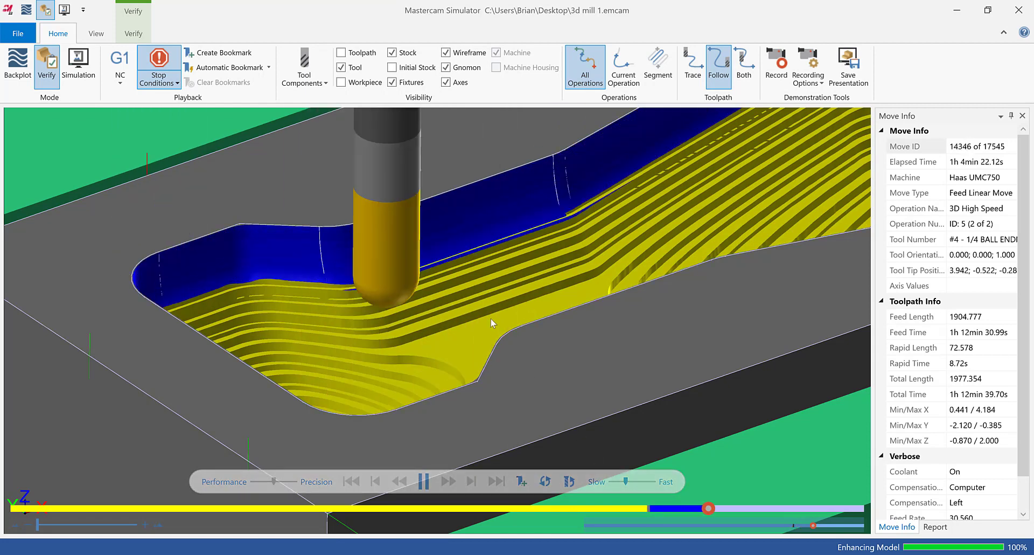
{"action": "scroll", "coordinate": [470, 287], "scroll_direction": "down", "scroll_amount": 3}
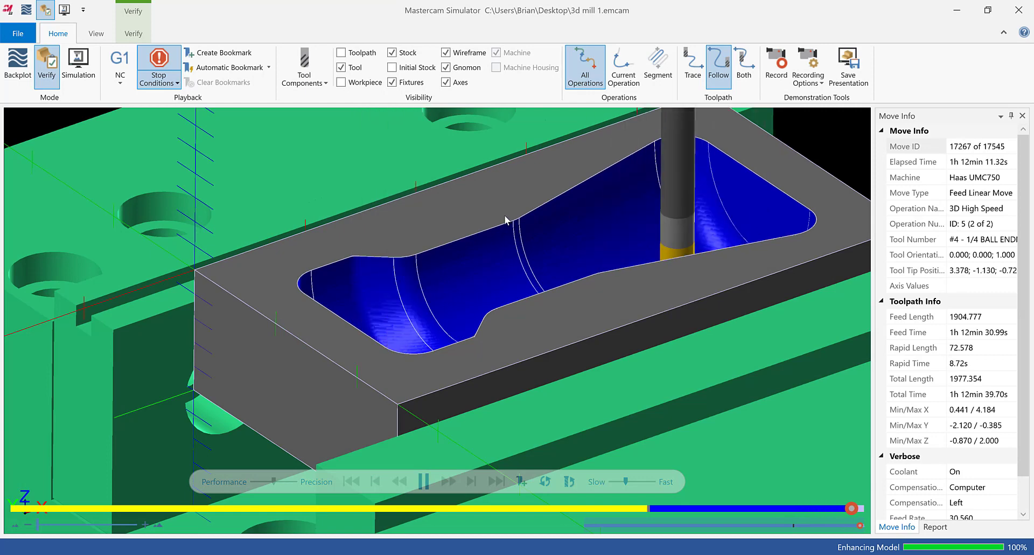
Step: Inspect the finished pocket, then restart the verification and replay the OptiRough cuts
{"action": "scroll", "coordinate": [479, 380], "scroll_direction": "up", "scroll_amount": 5}
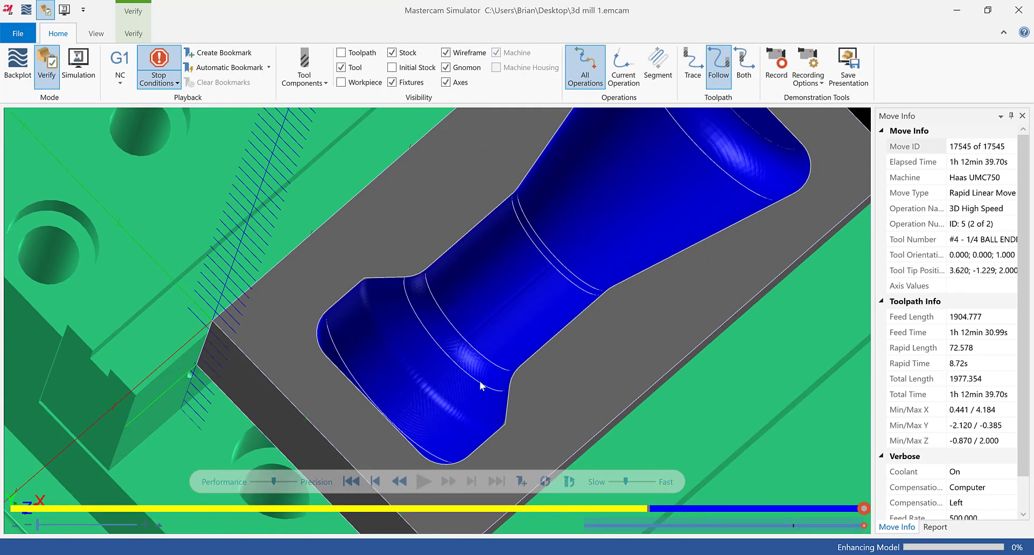
{"action": "left_click", "coordinate": [361, 482]}
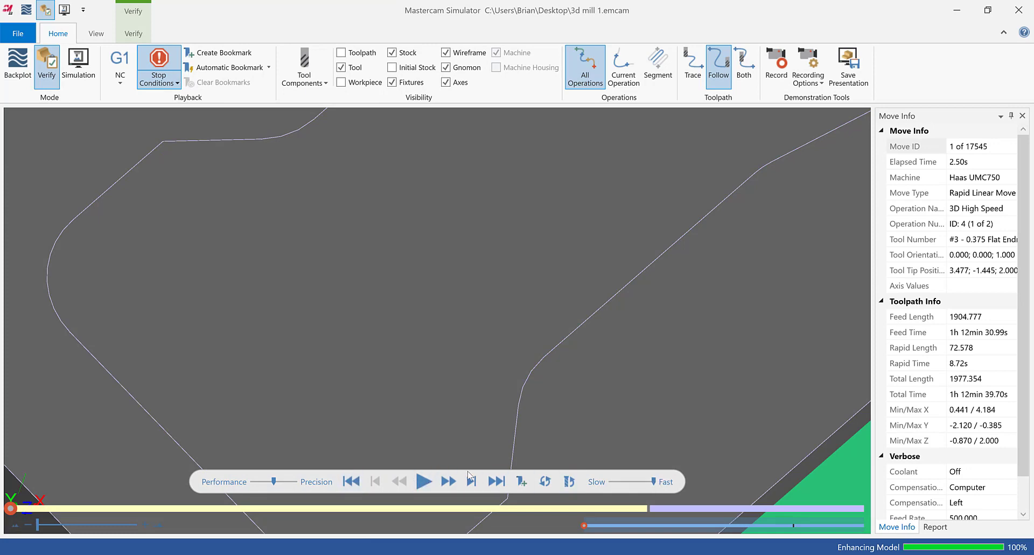
{"action": "left_click", "coordinate": [424, 479]}
{"action": "scroll", "coordinate": [481, 259], "scroll_direction": "down", "scroll_amount": 5}
{"action": "scroll", "coordinate": [542, 273], "scroll_direction": "up", "scroll_amount": 2}
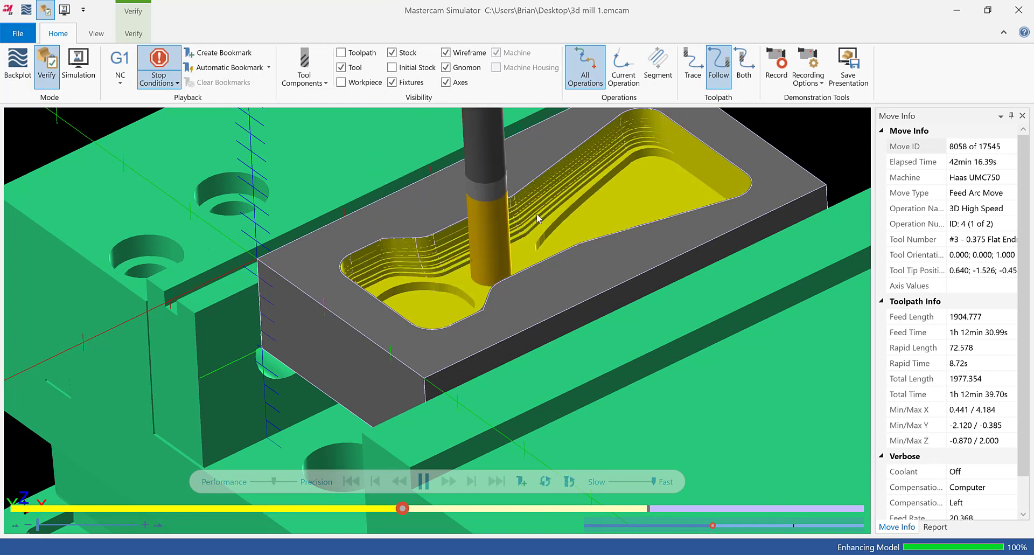
{"action": "left_click", "coordinate": [424, 481]}
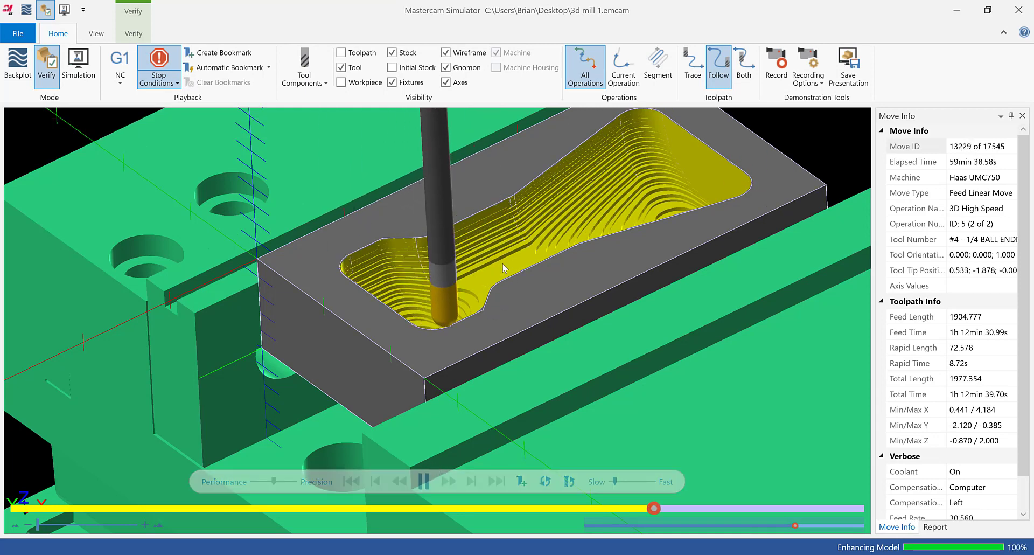
Step: Watch the Scallop passes remove the roughing steps from the pocket walls, fine-tuning the playback speed
{"action": "scroll", "coordinate": [555, 147], "scroll_direction": "up", "scroll_amount": 3}
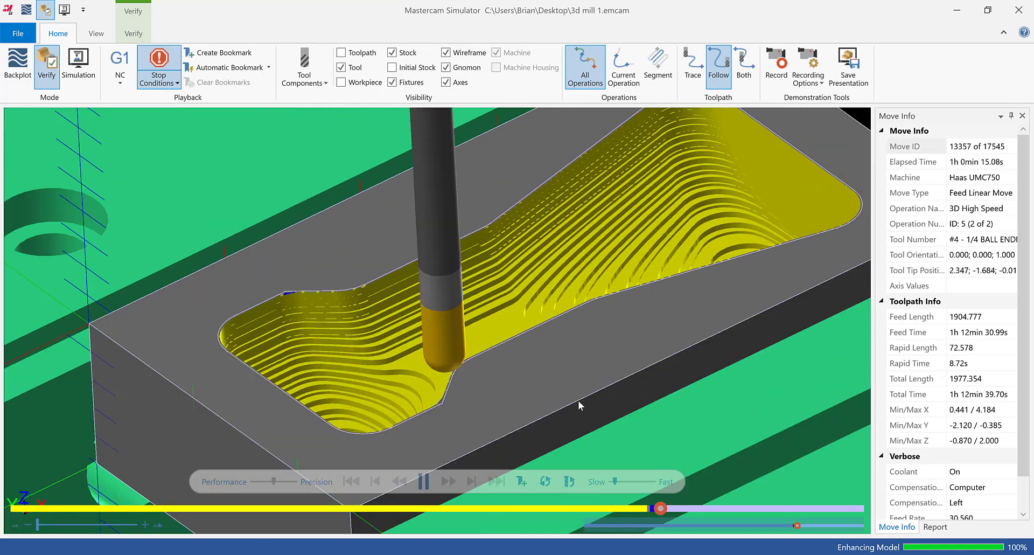
{"action": "left_click_drag", "start_coordinate": [615, 482], "coordinate": [619, 483]}
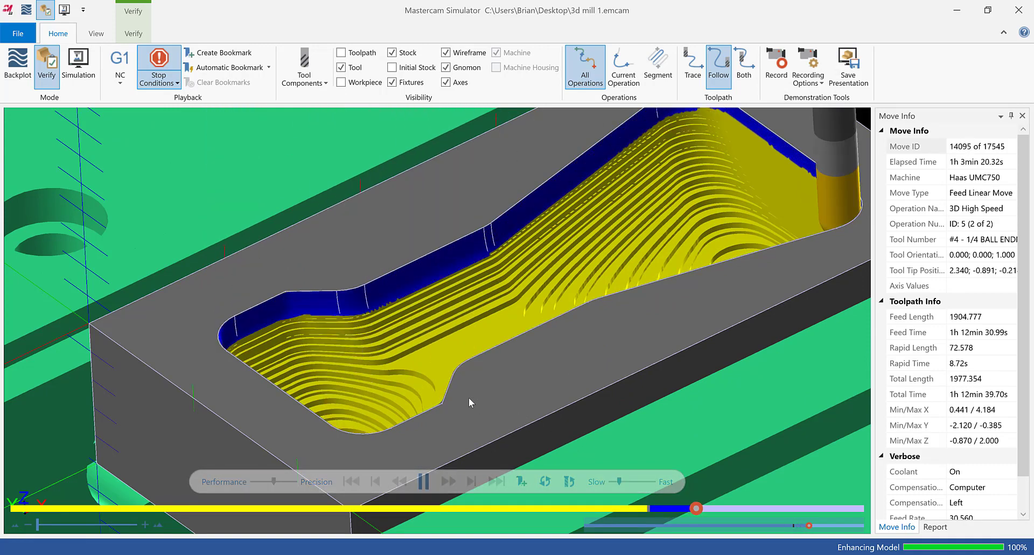
{"action": "middle_click_drag", "start_coordinate": [469, 398], "coordinate": [426, 396]}
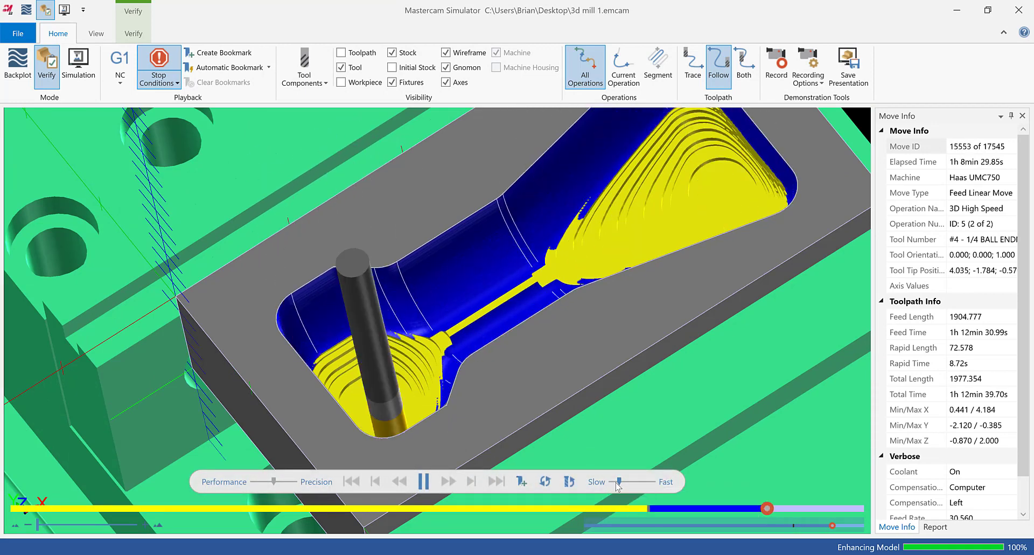
{"action": "left_click_drag", "start_coordinate": [617, 482], "coordinate": [613, 483]}
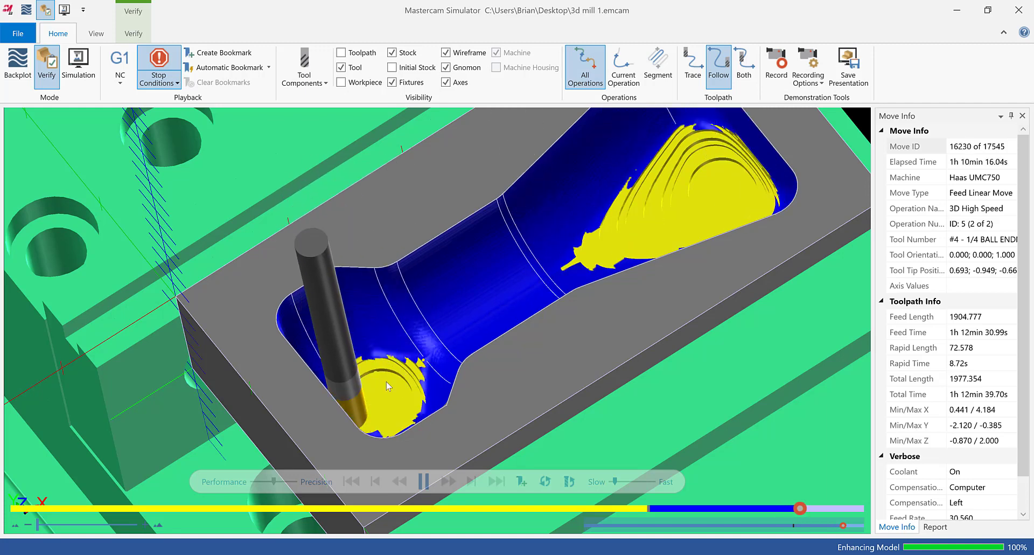
Step: Examine the last Scallop cuts at both ends of the pocket up close and exit the simulator
{"action": "scroll", "coordinate": [356, 416], "scroll_direction": "up", "scroll_amount": 3}
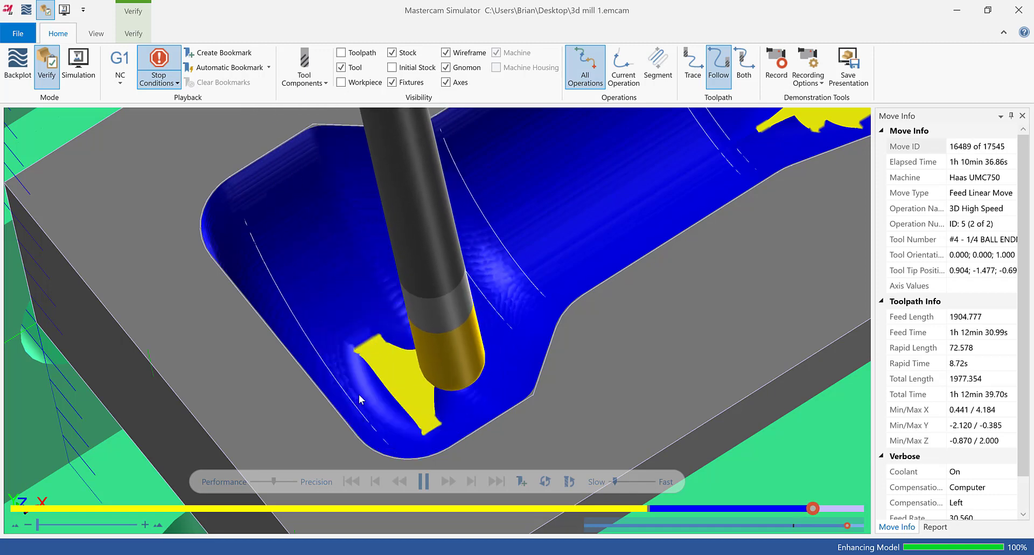
{"action": "scroll", "coordinate": [517, 349], "scroll_direction": "down", "scroll_amount": 2}
{"action": "scroll", "coordinate": [516, 349], "scroll_direction": "down", "scroll_amount": 4}
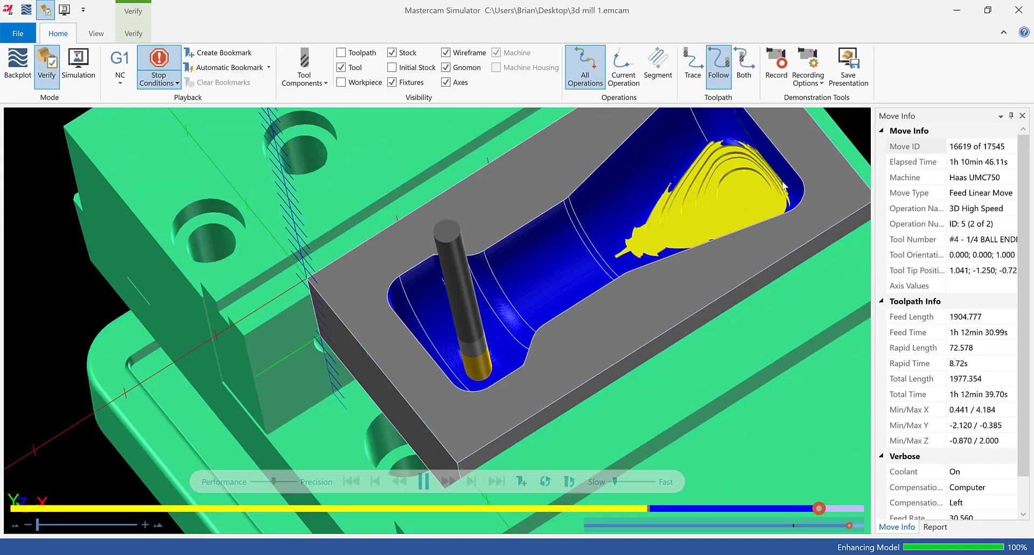
{"action": "scroll", "coordinate": [703, 214], "scroll_direction": "up", "scroll_amount": 4}
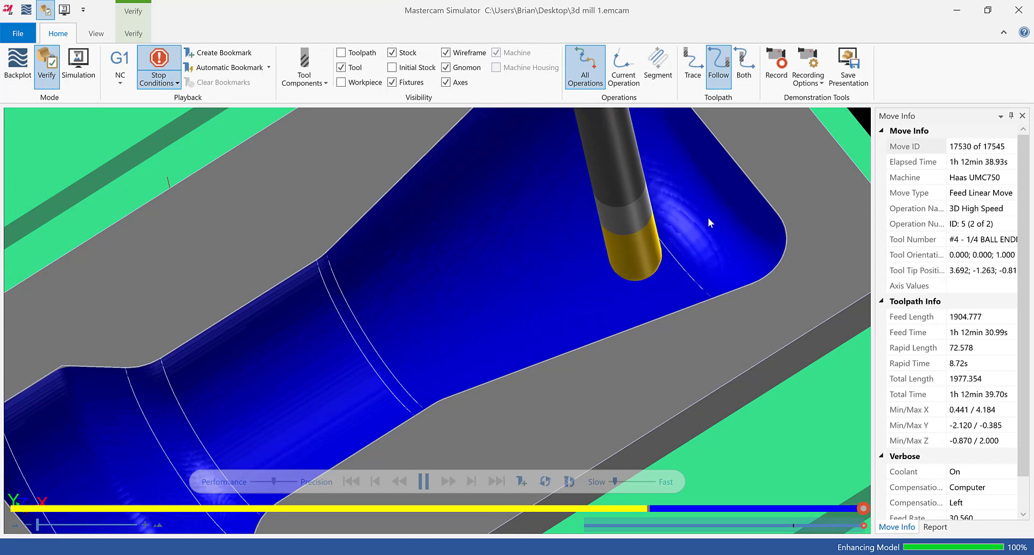
{"action": "middle_click_drag", "start_coordinate": [574, 294], "coordinate": [601, 268]}
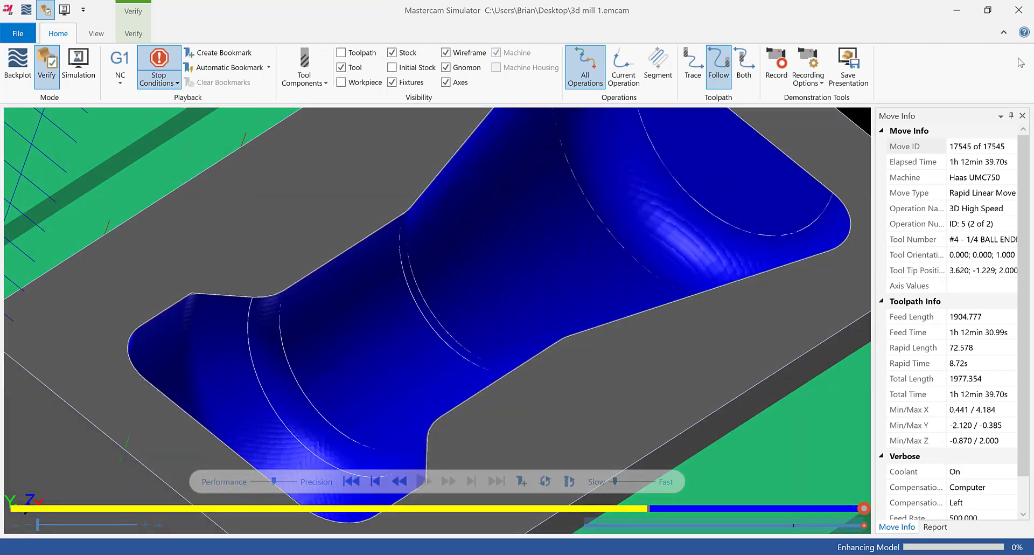
{"action": "left_click", "coordinate": [1019, 9]}
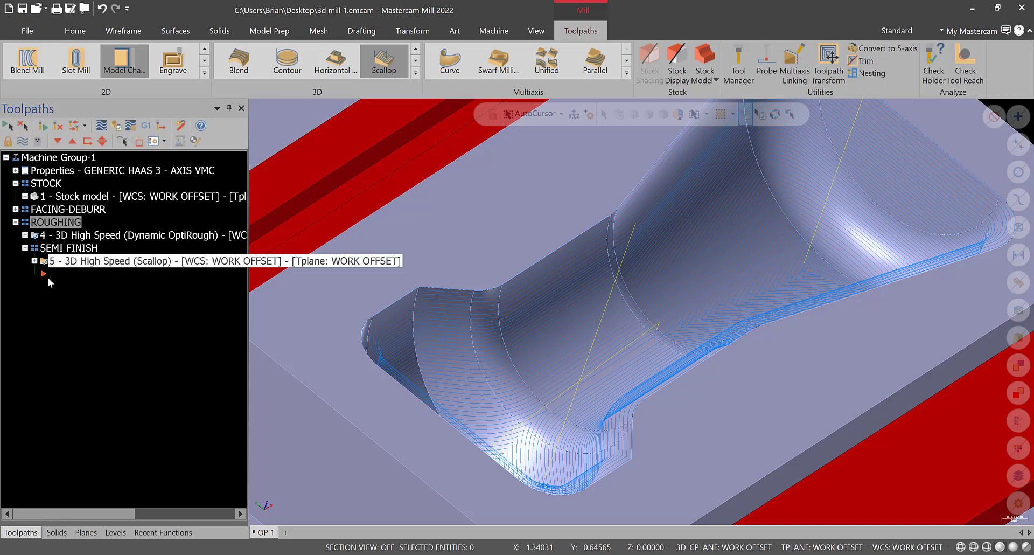
Step: Create a new toolpath group inside the SEMI FINISH group and name it FINISH
{"action": "right_click", "coordinate": [61, 249]}
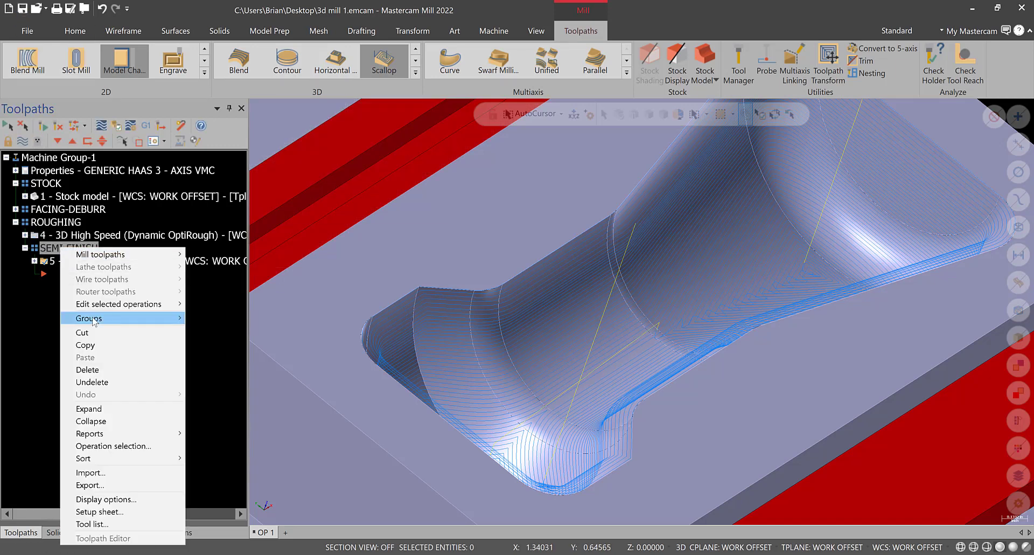
{"action": "mouse_move", "coordinate": [172, 318]}
{"action": "left_click", "coordinate": [231, 329]}
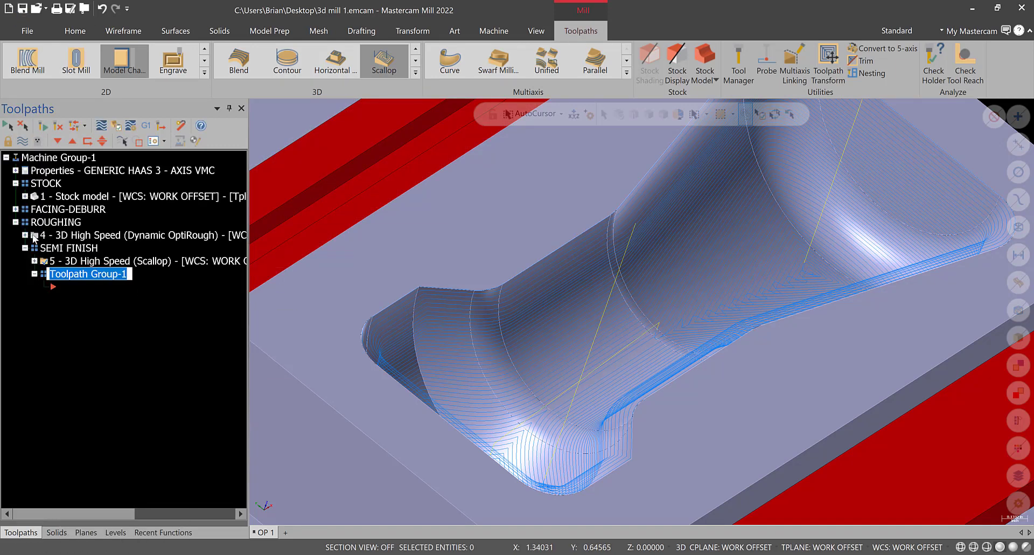
{"action": "key", "text": "Return"}
{"action": "left_click", "coordinate": [56, 222]}
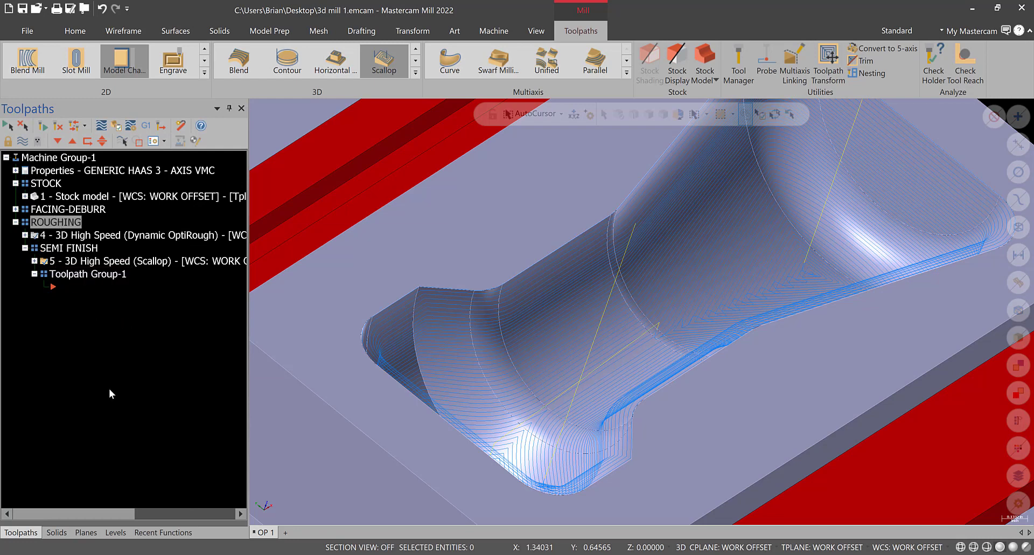
{"action": "left_click", "coordinate": [101, 274]}
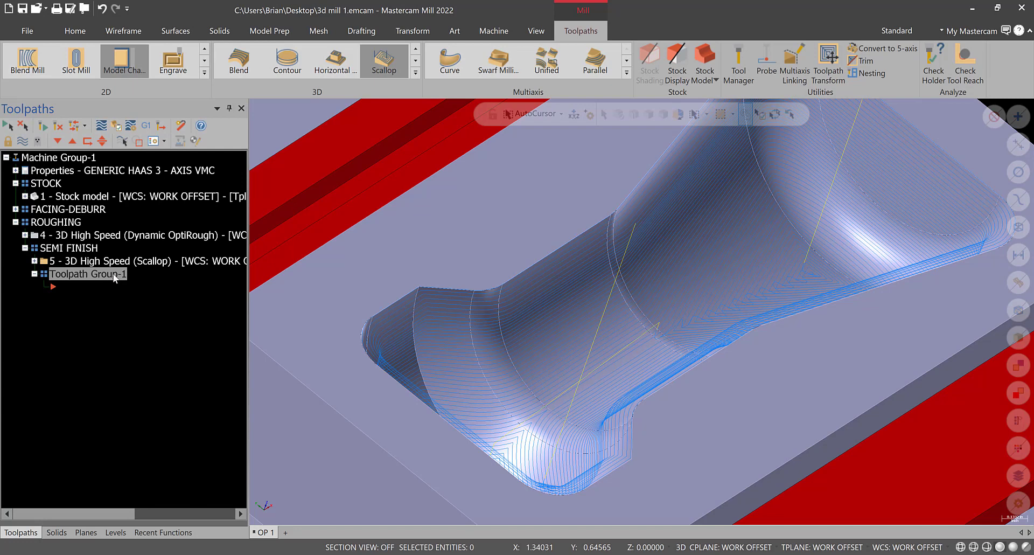
{"action": "left_click", "coordinate": [114, 275]}
{"action": "type", "text": "FINISH"}
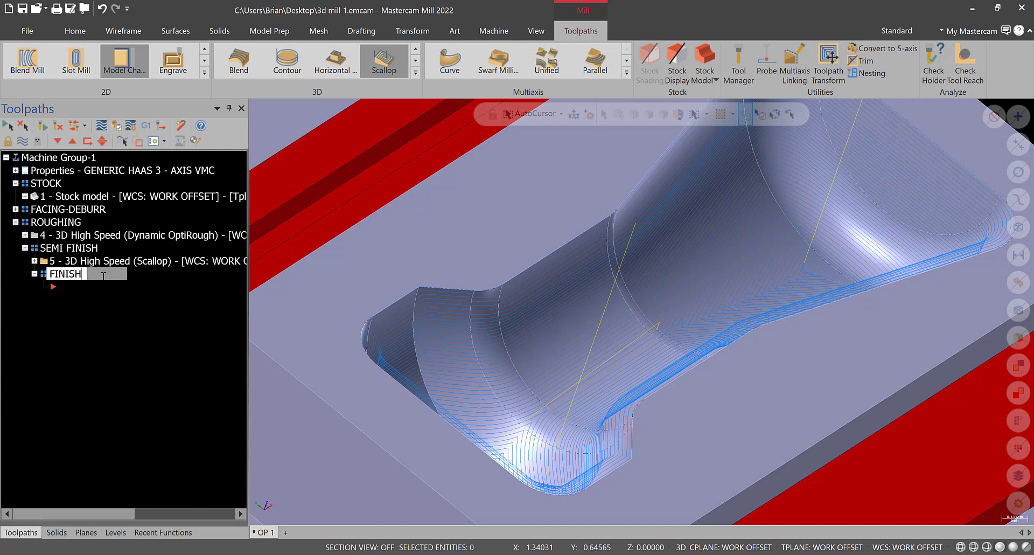
{"action": "key", "text": "Return"}
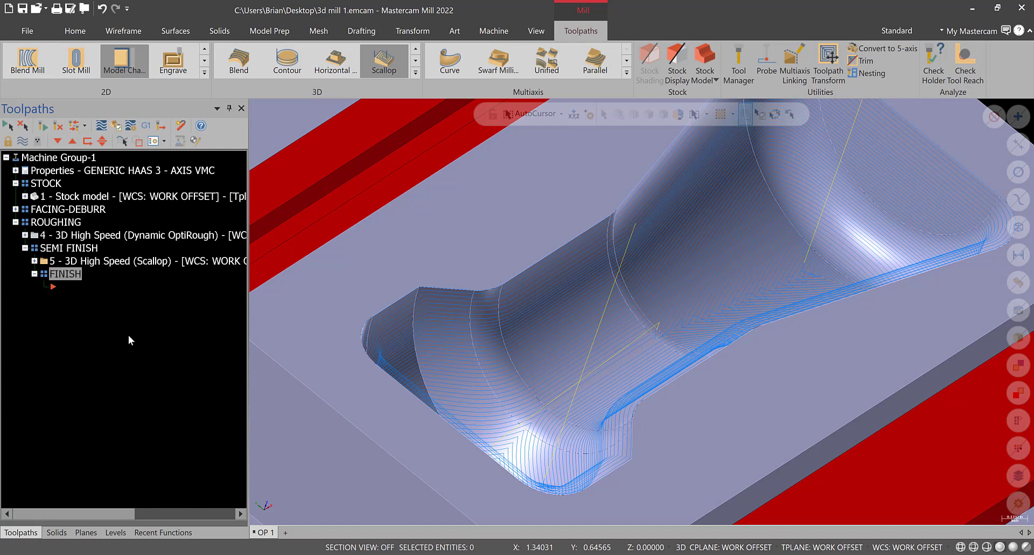
Step: Copy the semi-finish 3D High Speed Scallop operation into the FINISH group
{"action": "right_click_drag", "start_coordinate": [91, 263], "coordinate": [100, 275]}
{"action": "left_click", "coordinate": [81, 258]}
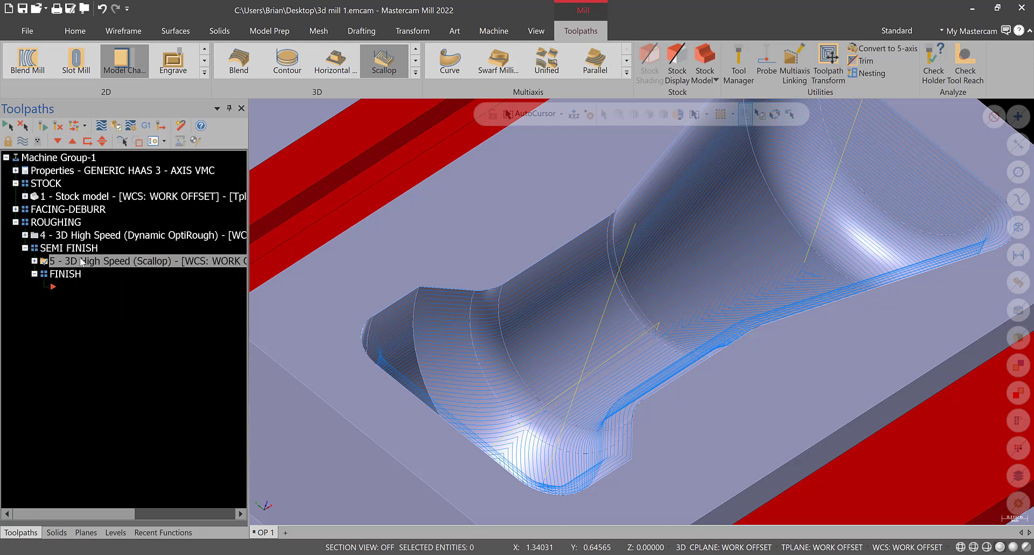
{"action": "right_click", "coordinate": [81, 258]}
{"action": "left_click", "coordinate": [108, 356]}
{"action": "left_click", "coordinate": [72, 286]}
{"action": "right_click", "coordinate": [72, 286]}
{"action": "left_click", "coordinate": [96, 367]}
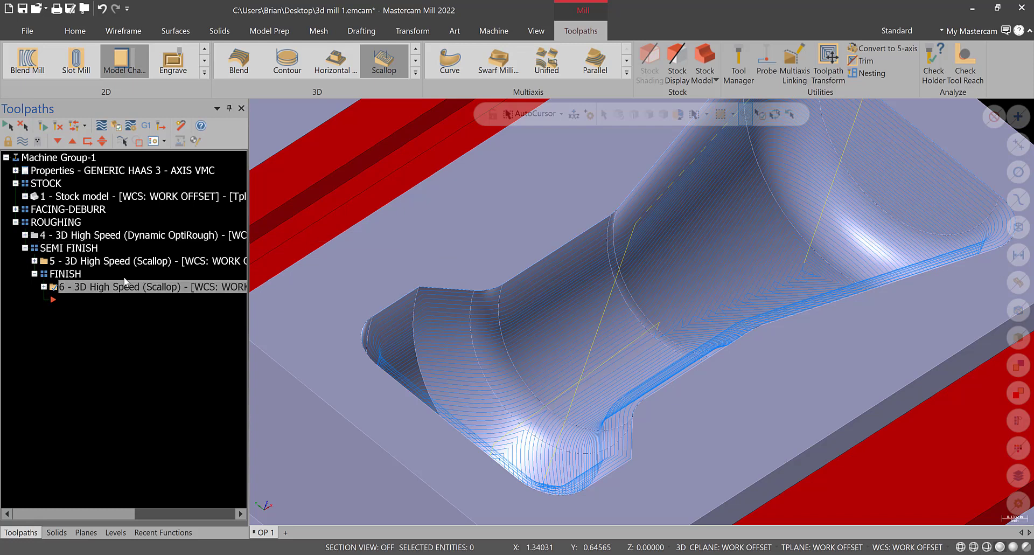
Step: Save the file and lock the original Scallop operation in the SEMI FINISH group
{"action": "left_click", "coordinate": [22, 8]}
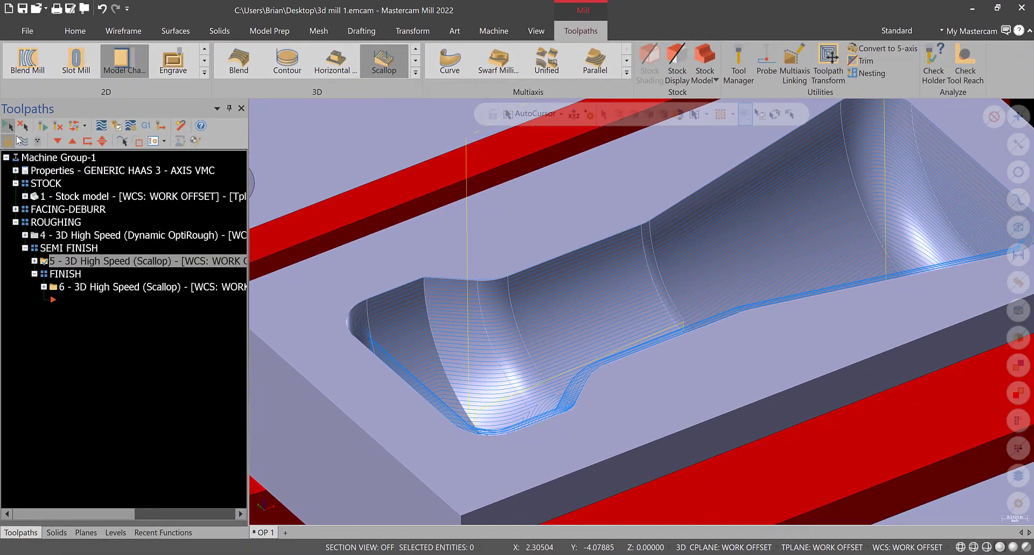
{"action": "left_click", "coordinate": [10, 141]}
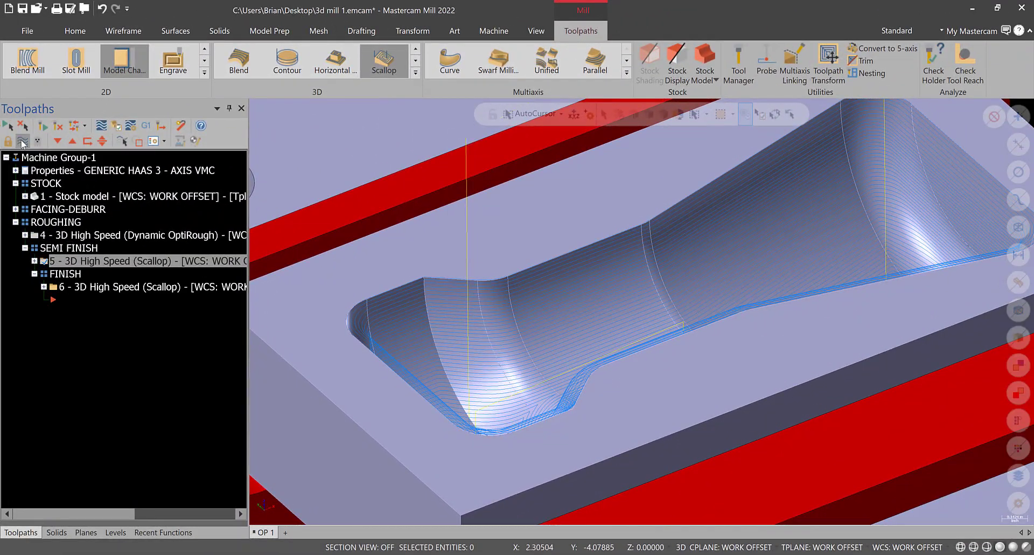
Step: Set both the wall stock and the floor stock of the machining geometry to 0 in the FINISH group's Scallop operation
{"action": "double_click", "coordinate": [98, 286]}
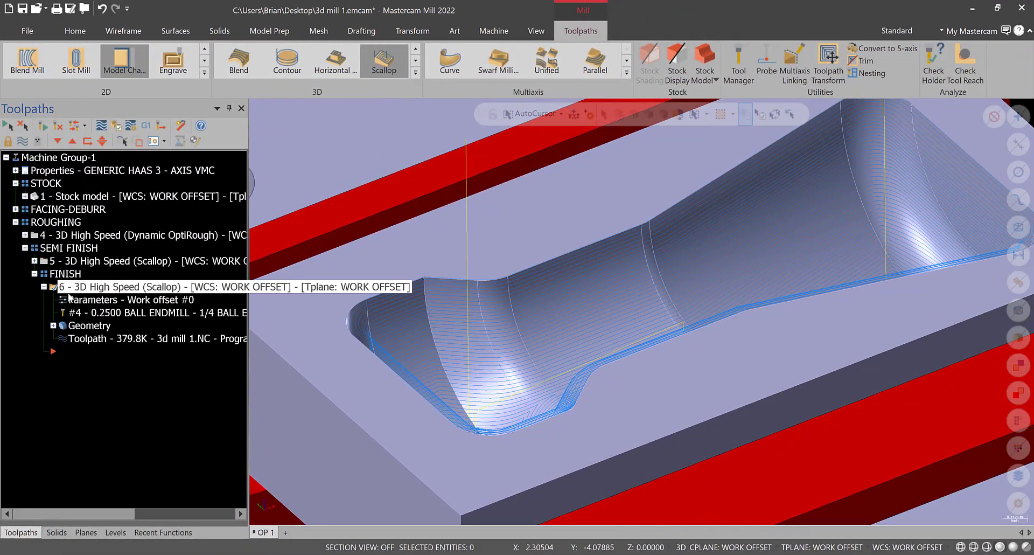
{"action": "left_click", "coordinate": [94, 301]}
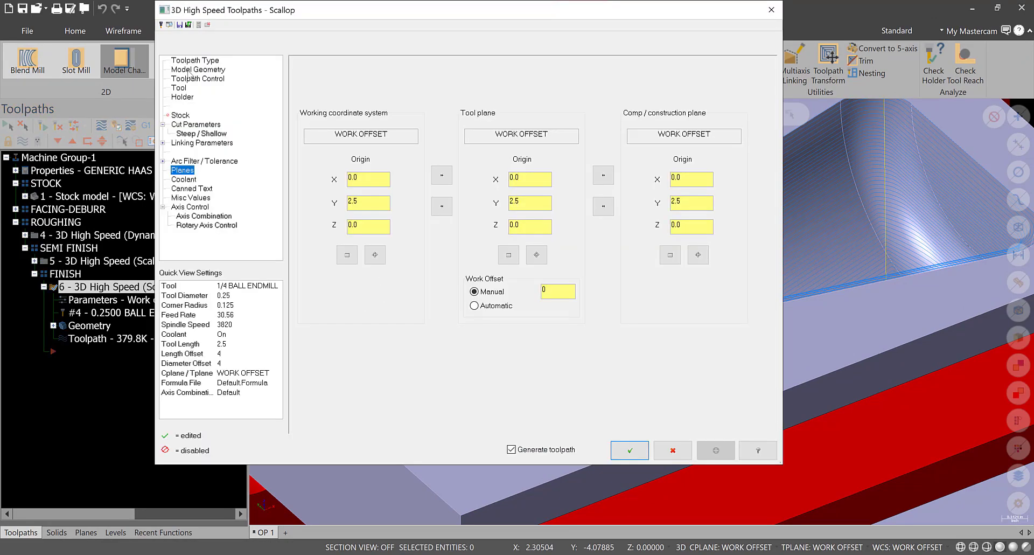
{"action": "left_click", "coordinate": [190, 70]}
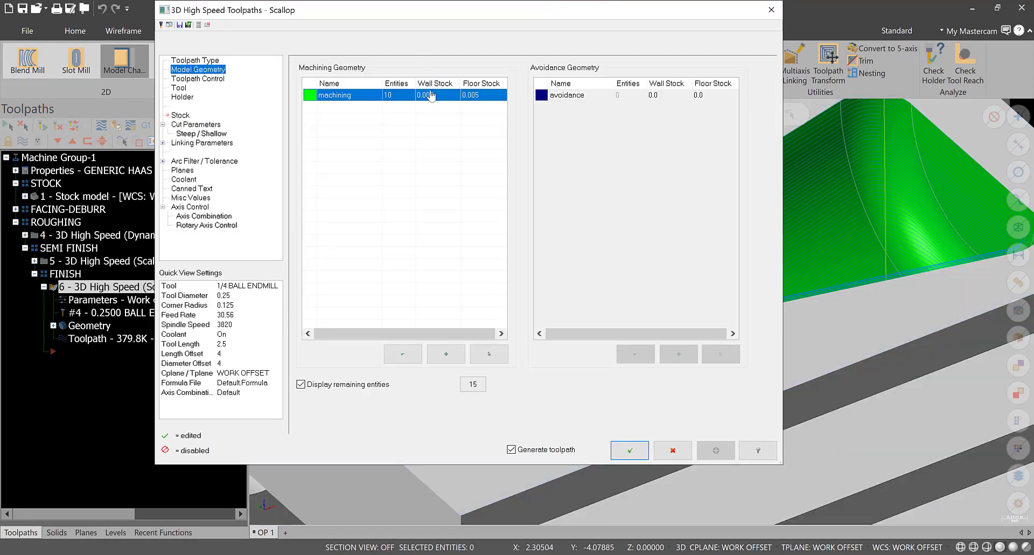
{"action": "double_click", "coordinate": [431, 96]}
{"action": "type", "text": "0"}
{"action": "left_click", "coordinate": [484, 96]}
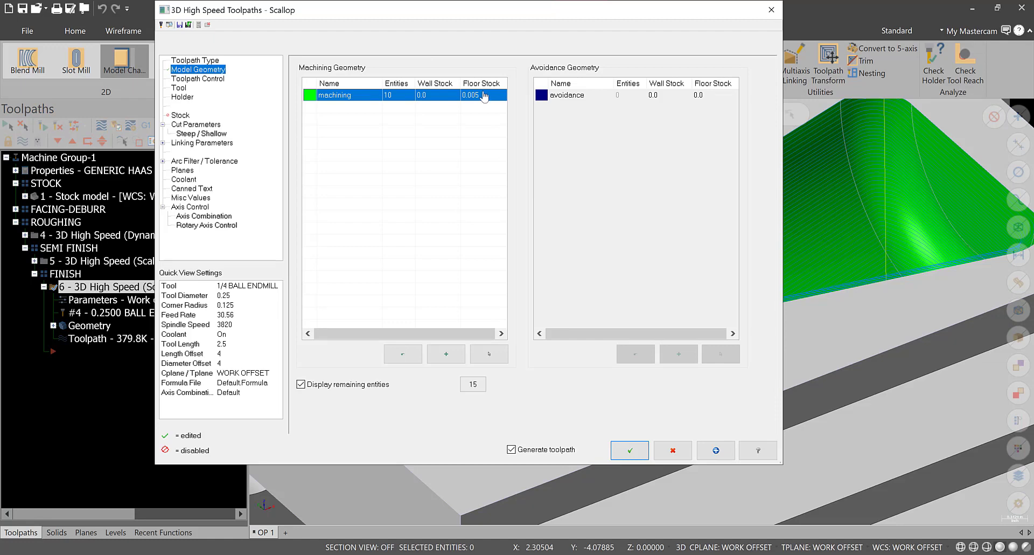
{"action": "double_click", "coordinate": [483, 96]}
{"action": "type", "text": "0"}
{"action": "left_click", "coordinate": [484, 140]}
Step: Review the toolpath control settings and add another 1/4 ball endmill from the tool library as tool number 5
{"action": "left_click", "coordinate": [193, 61]}
{"action": "left_click", "coordinate": [197, 78]}
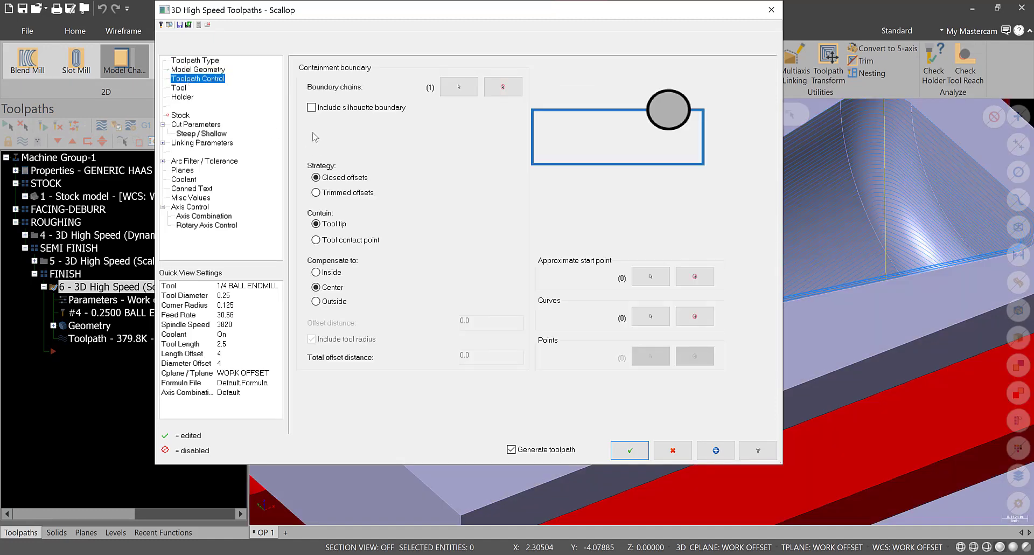
{"action": "left_click", "coordinate": [180, 88]}
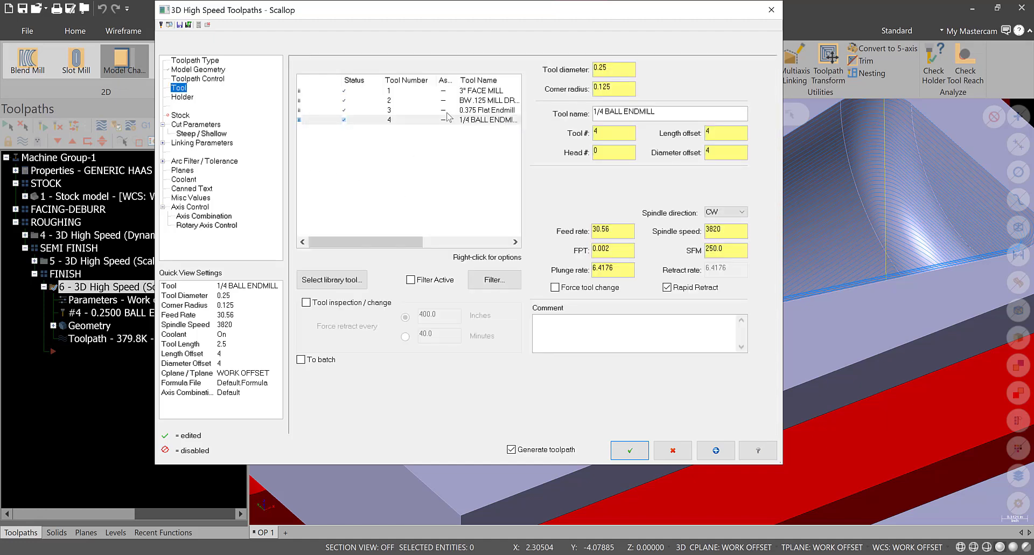
{"action": "left_click", "coordinate": [355, 282]}
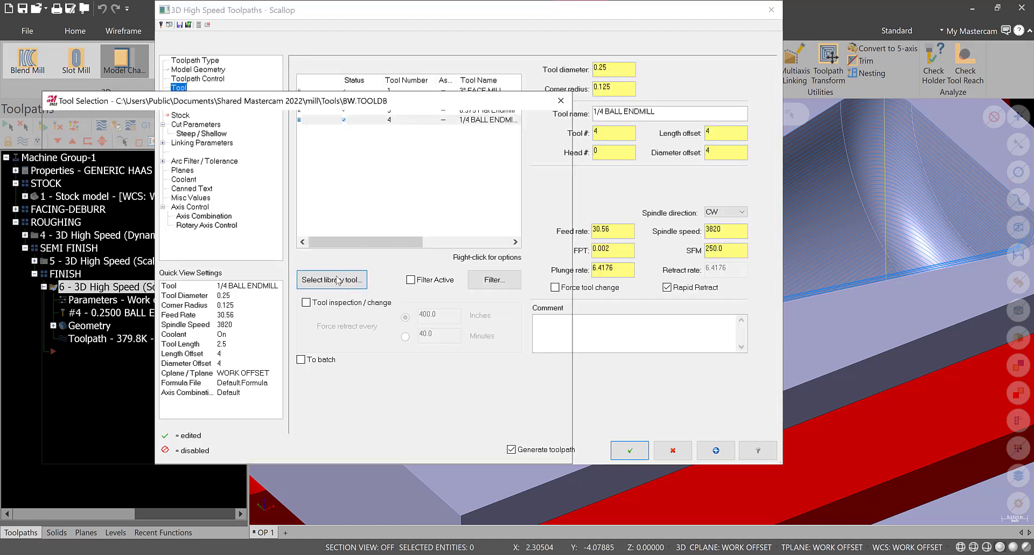
{"action": "left_click", "coordinate": [151, 156]}
{"action": "left_click", "coordinate": [468, 451]}
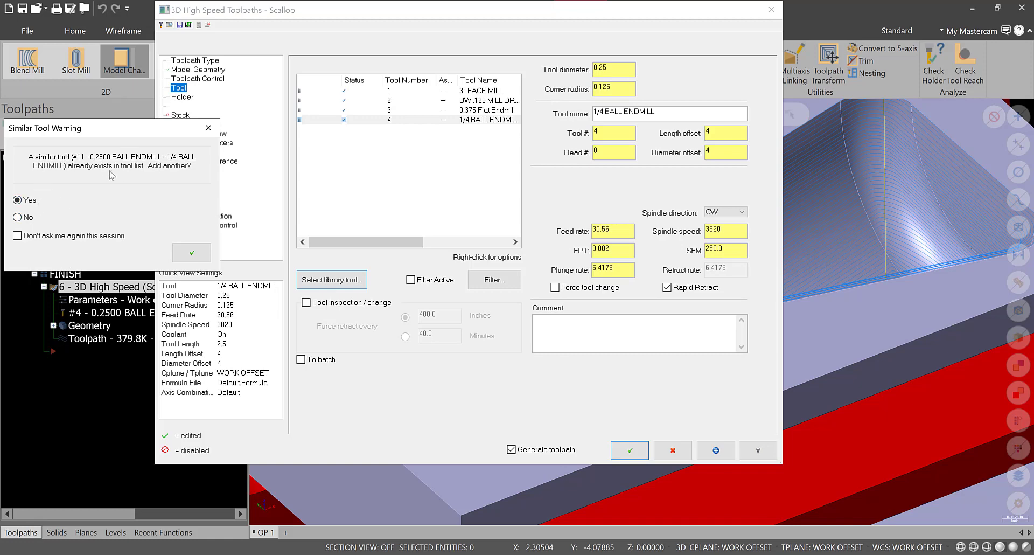
{"action": "left_click", "coordinate": [191, 252]}
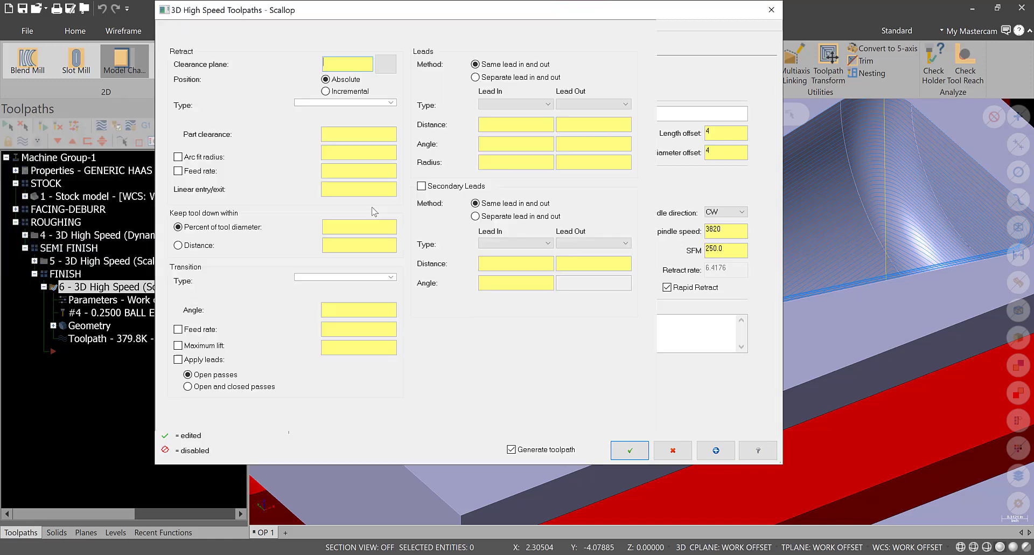
{"action": "type", "text": "5"}
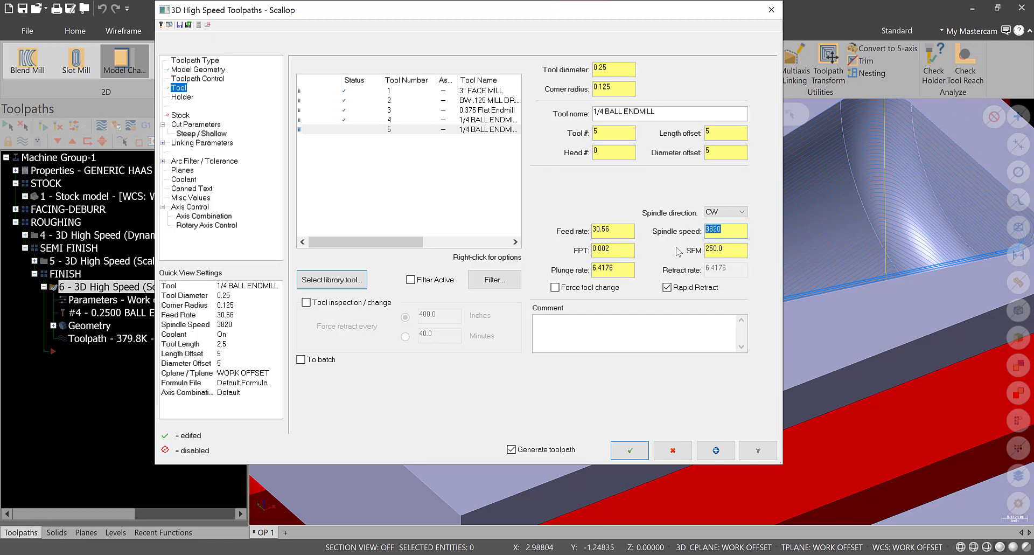
Step: Set the finishing tool's feed rate to 50 and enter the operation comment FINISH
{"action": "left_click", "coordinate": [603, 232]}
{"action": "type", "text": "50"}
{"action": "key", "text": "Return"}
{"action": "left_click", "coordinate": [541, 322]}
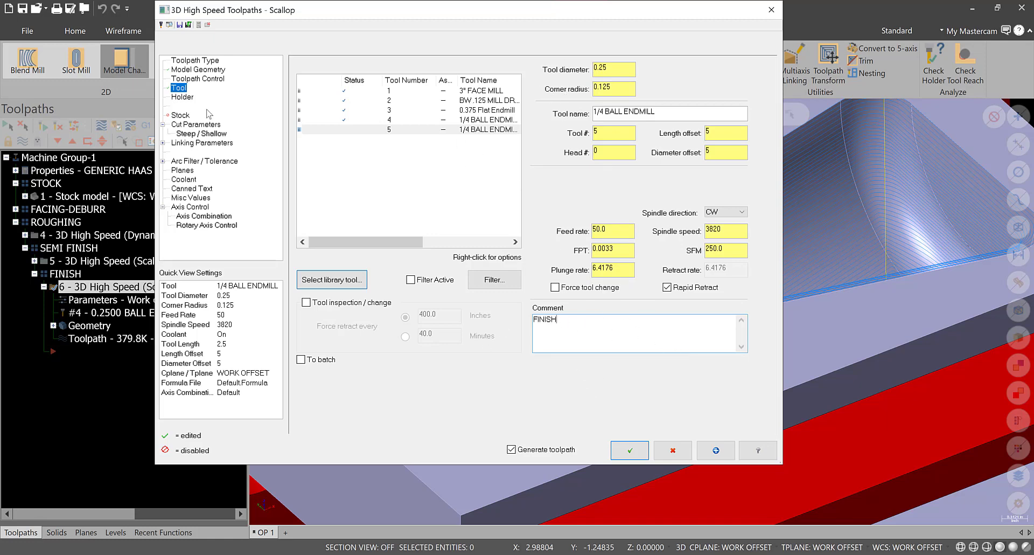
Step: Set the FINISH Scallop operation's cutting method to One Way and its stepover to 0.002
{"action": "left_click", "coordinate": [196, 124]}
{"action": "left_click", "coordinate": [493, 82]}
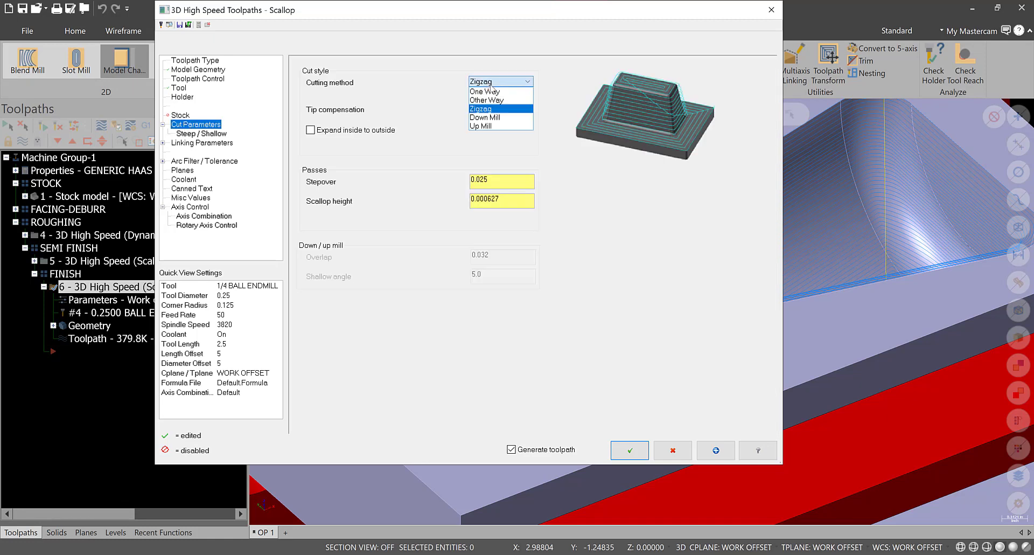
{"action": "left_click", "coordinate": [494, 91]}
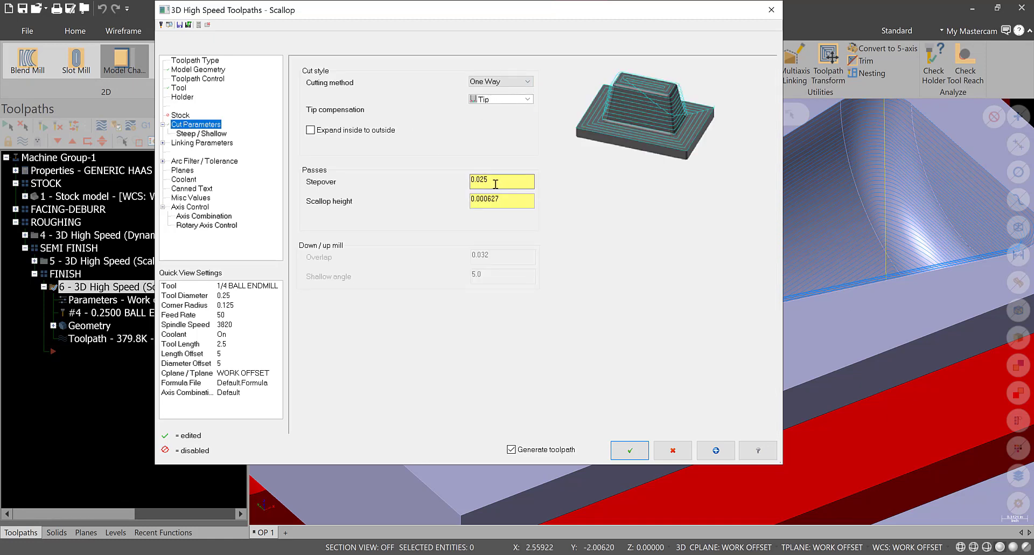
{"action": "left_click_drag", "start_coordinate": [516, 208], "coordinate": [397, 193]}
{"action": "left_click_drag", "start_coordinate": [531, 183], "coordinate": [419, 181]}
Step: Set the total tolerance of the FINISH Scallop operation to 0.0002 and recheck its cut parameters
{"action": "left_click", "coordinate": [215, 133]}
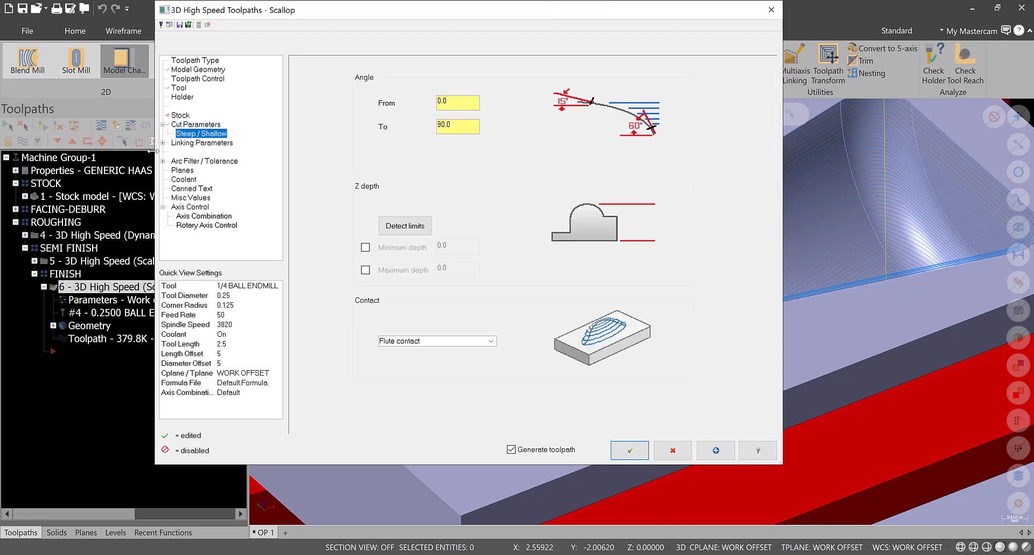
{"action": "left_click", "coordinate": [194, 143]}
{"action": "left_click", "coordinate": [205, 162]}
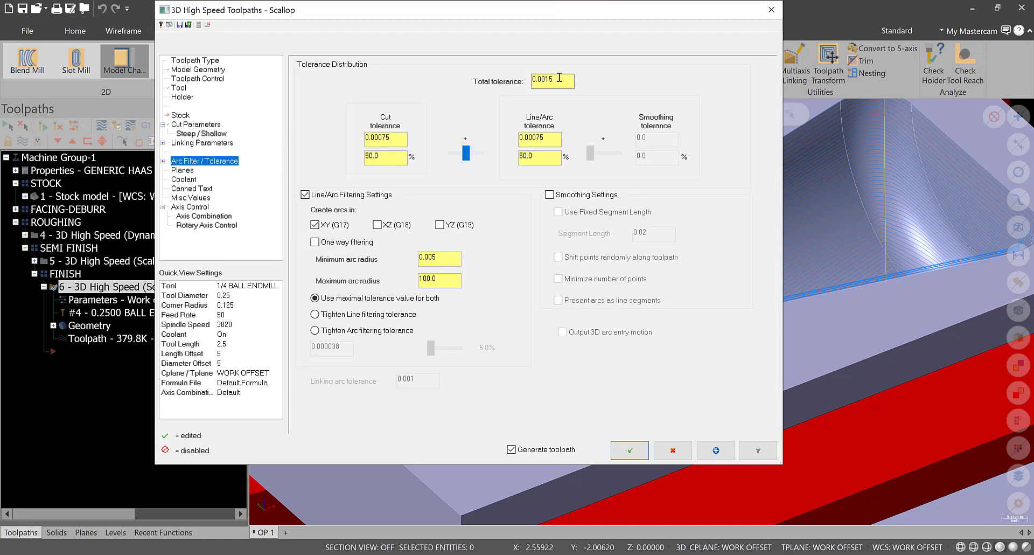
{"action": "left_click_drag", "start_coordinate": [561, 80], "coordinate": [479, 84]}
{"action": "left_click", "coordinate": [199, 126]}
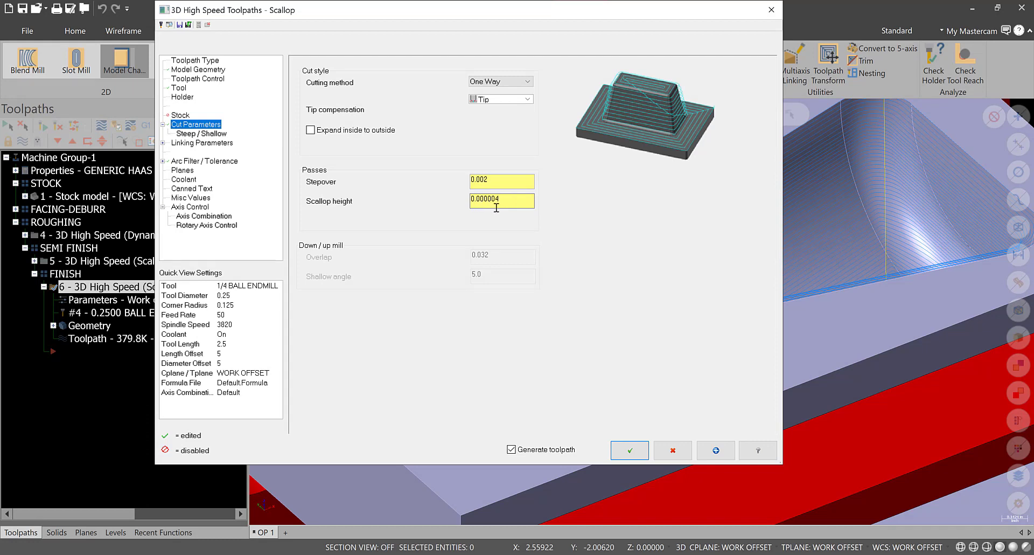
Step: Set the total tolerance to 0.0001, enable one way filtering and generate the finish toolpath
{"action": "left_click", "coordinate": [195, 142]}
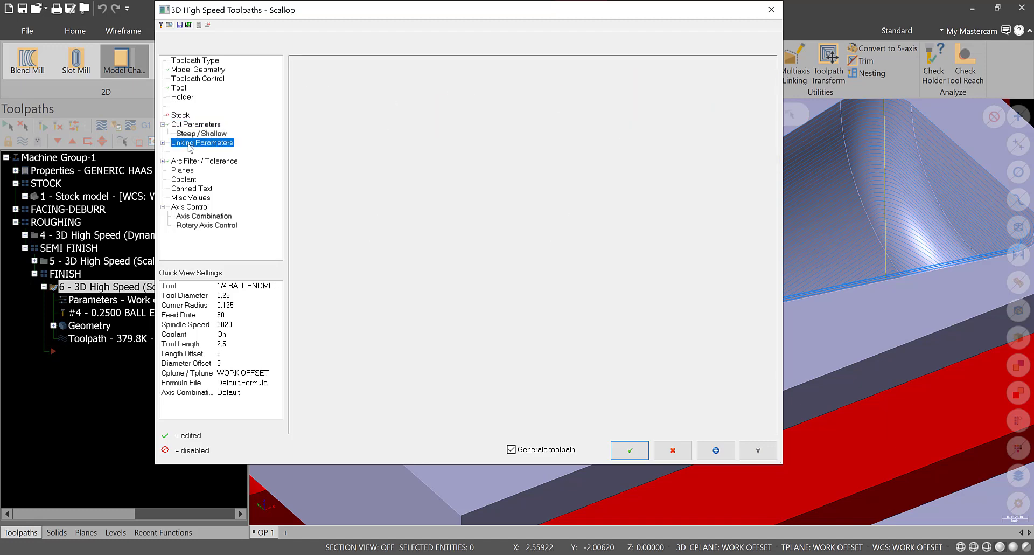
{"action": "left_click", "coordinate": [203, 161]}
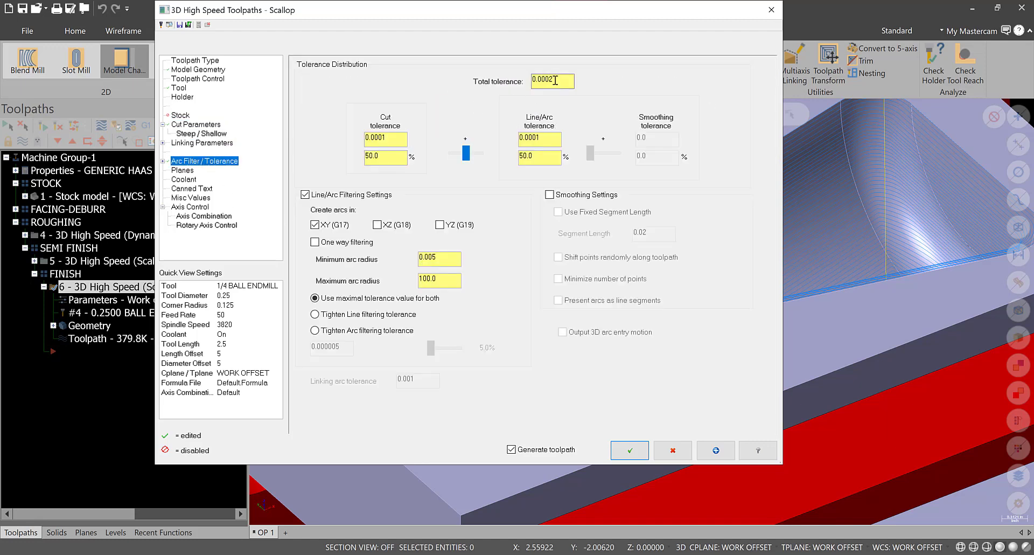
{"action": "left_click_drag", "start_coordinate": [555, 80], "coordinate": [478, 86]}
{"action": "left_click", "coordinate": [350, 246]}
{"action": "left_click", "coordinate": [628, 449]}
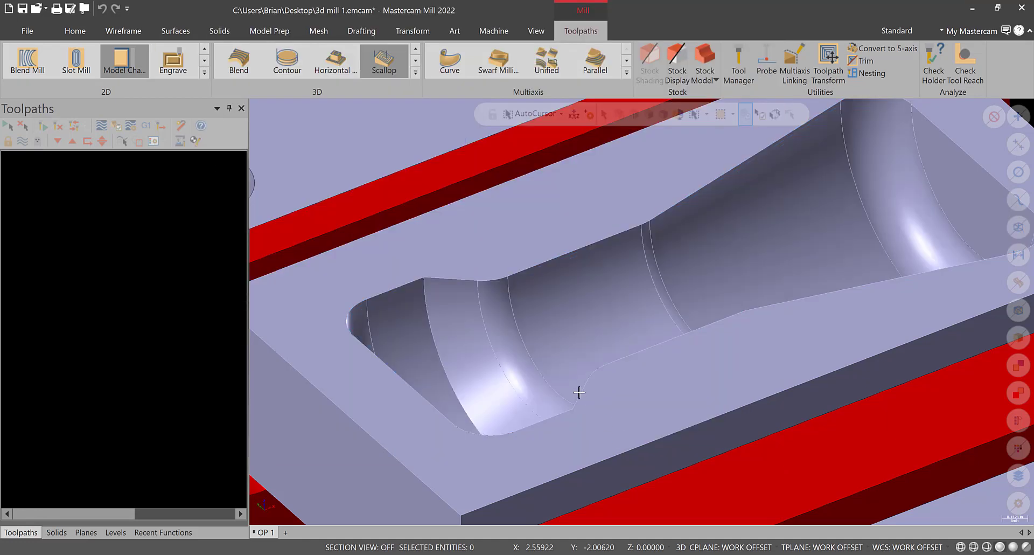
Step: Monitor the finish toolpath's calculation in the Multi-Threading Manager and close it
{"action": "scroll", "coordinate": [540, 293], "scroll_direction": "down", "scroll_amount": 3}
{"action": "scroll", "coordinate": [867, 282], "scroll_direction": "up", "scroll_amount": 3}
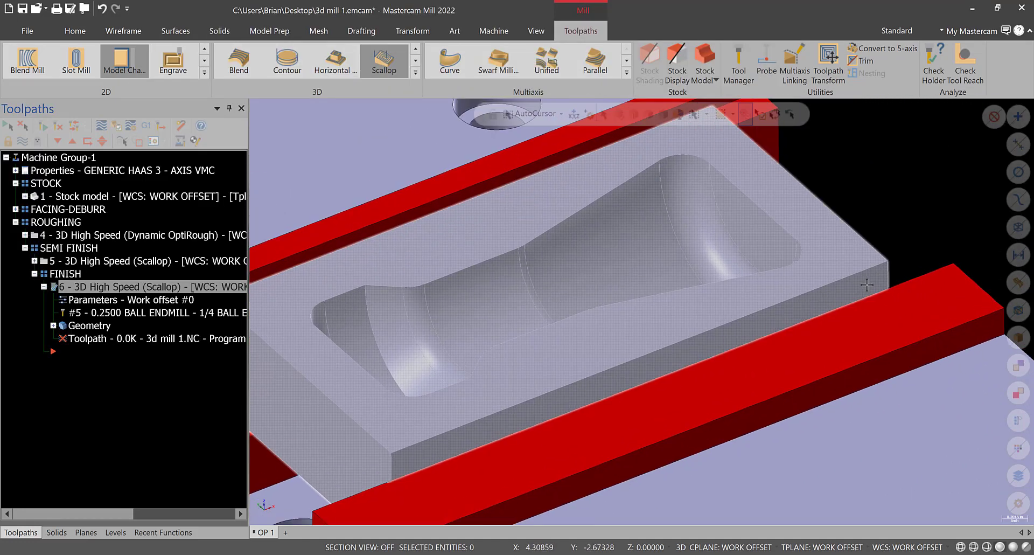
{"action": "left_click", "coordinate": [542, 33]}
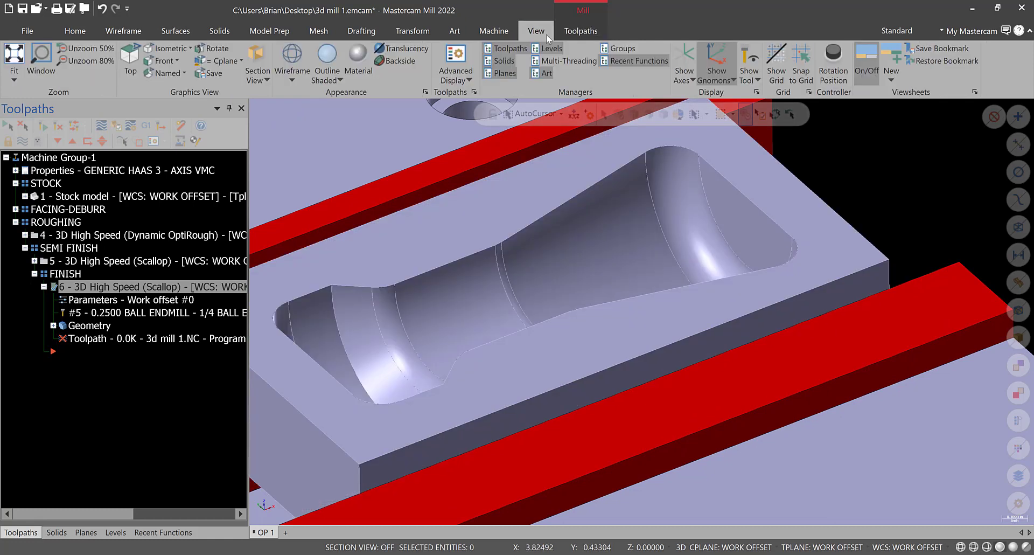
{"action": "left_click", "coordinate": [564, 60]}
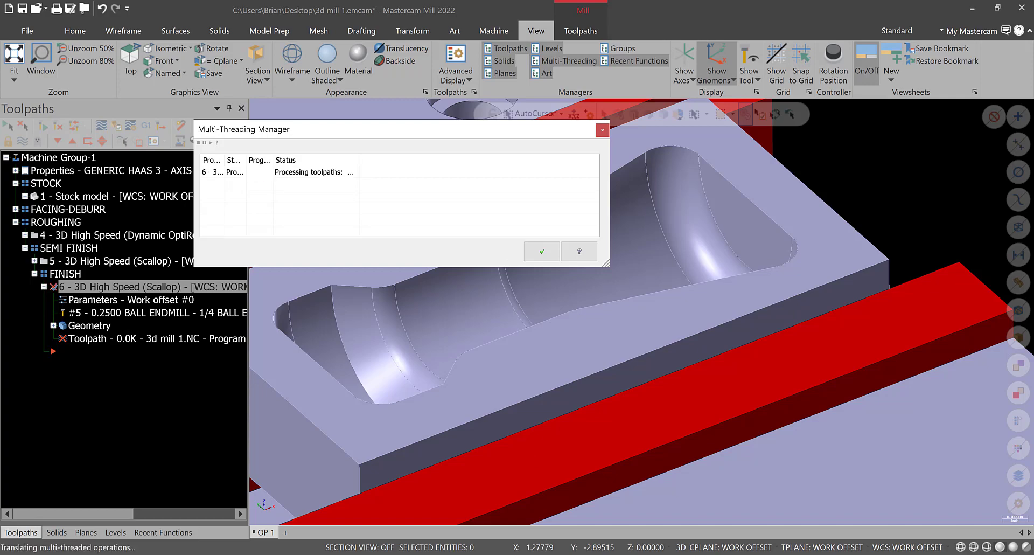
{"action": "left_click", "coordinate": [540, 250]}
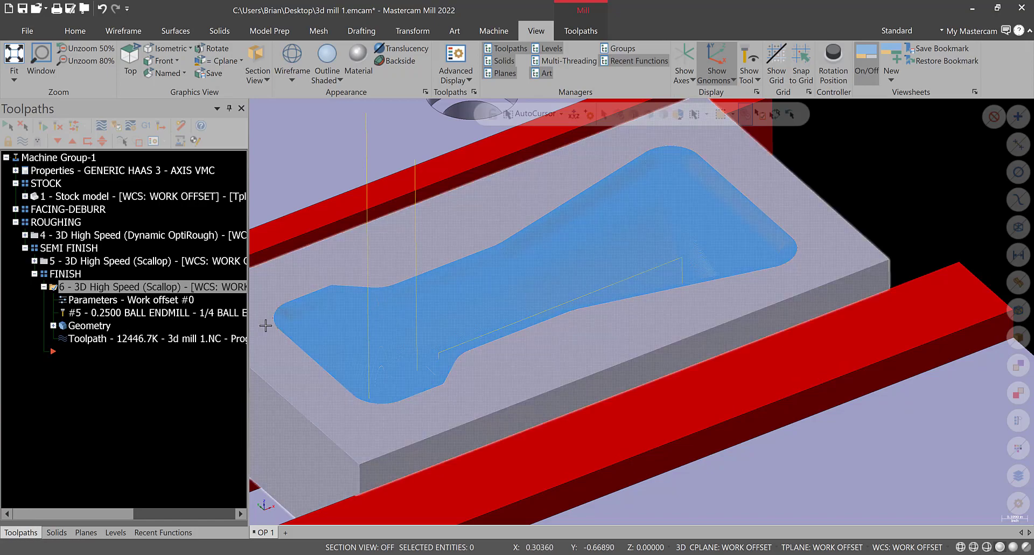
Step: Turn on the advanced toolpath display with vectors, arc midpoints and endpoints, and inspect the finish toolpath across the cavity
{"action": "scroll", "coordinate": [266, 325], "scroll_direction": "up", "scroll_amount": 10}
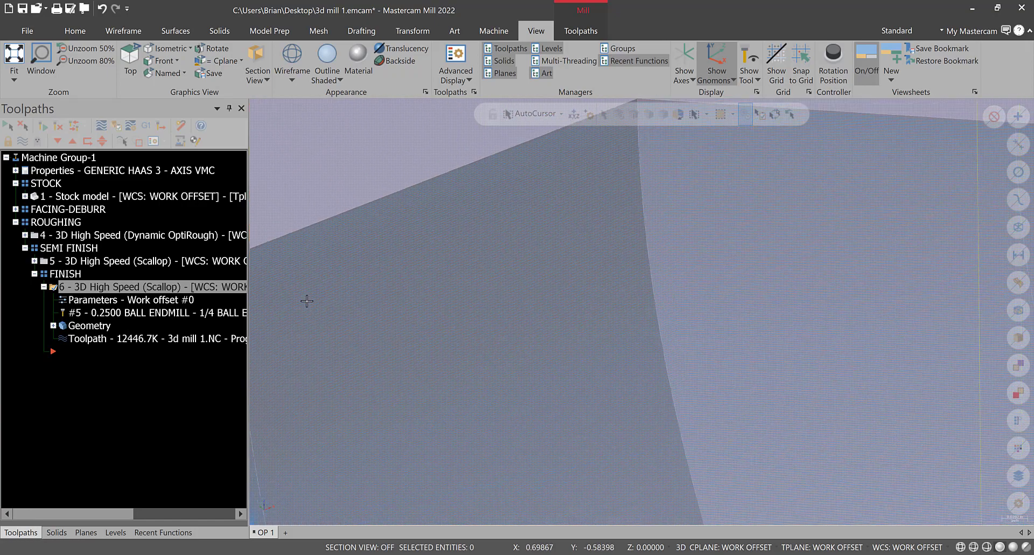
{"action": "scroll", "coordinate": [323, 317], "scroll_direction": "down", "scroll_amount": 5}
{"action": "scroll", "coordinate": [334, 328], "scroll_direction": "up", "scroll_amount": 1}
{"action": "left_click", "coordinate": [456, 77]}
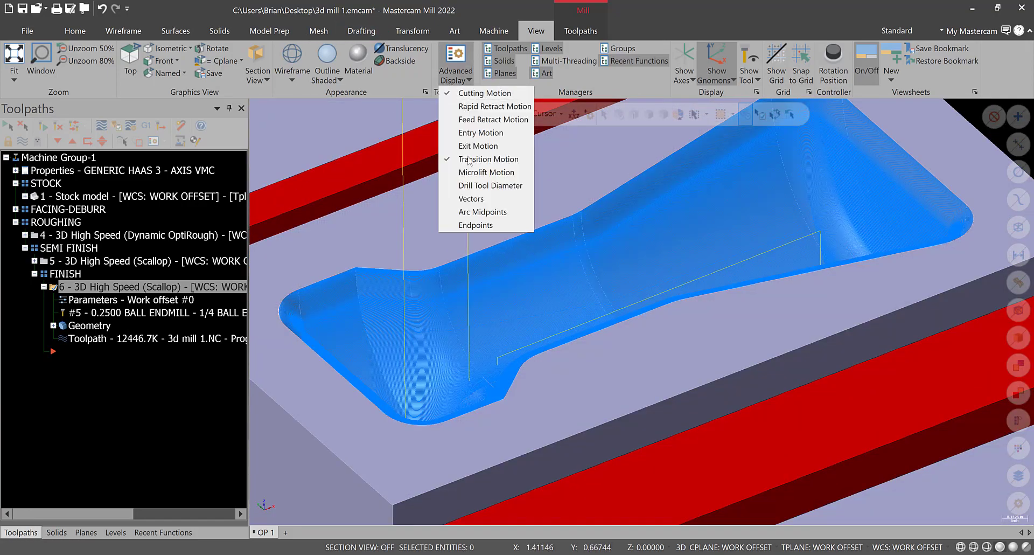
{"action": "left_click", "coordinate": [472, 199]}
{"action": "left_click", "coordinate": [474, 212]}
{"action": "left_click", "coordinate": [474, 228]}
{"action": "left_click", "coordinate": [353, 157]}
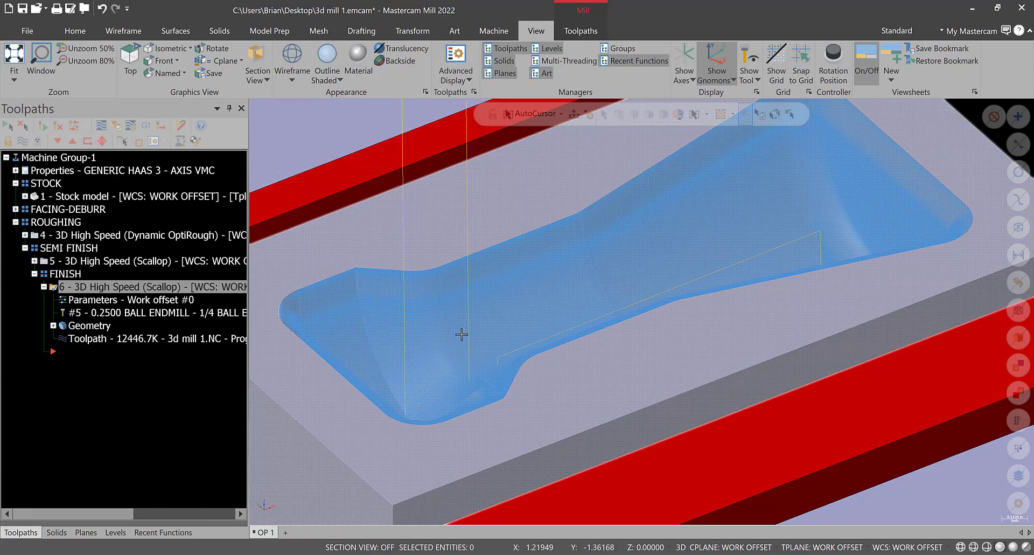
{"action": "scroll", "coordinate": [462, 334], "scroll_direction": "up", "scroll_amount": 10}
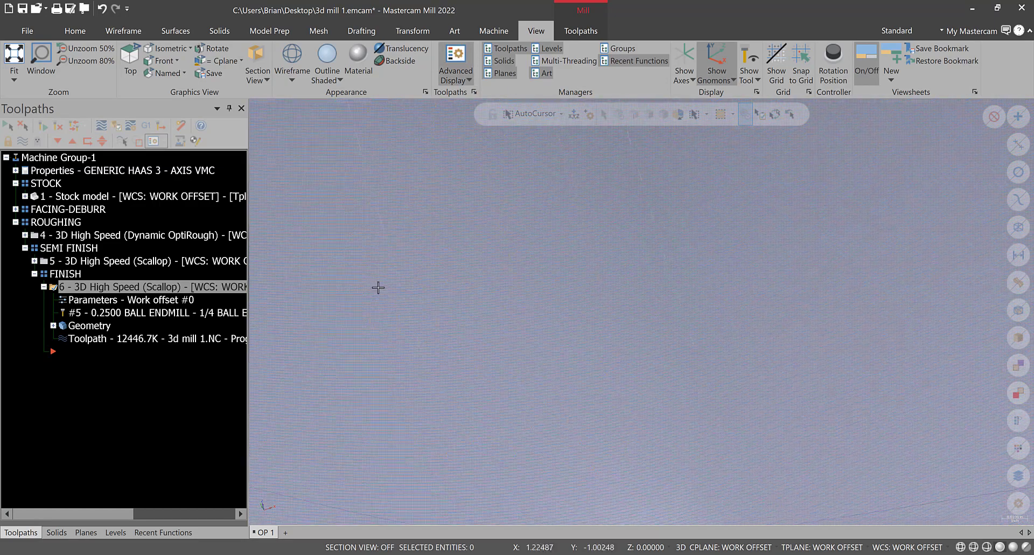
{"action": "scroll", "coordinate": [378, 288], "scroll_direction": "down", "scroll_amount": 8}
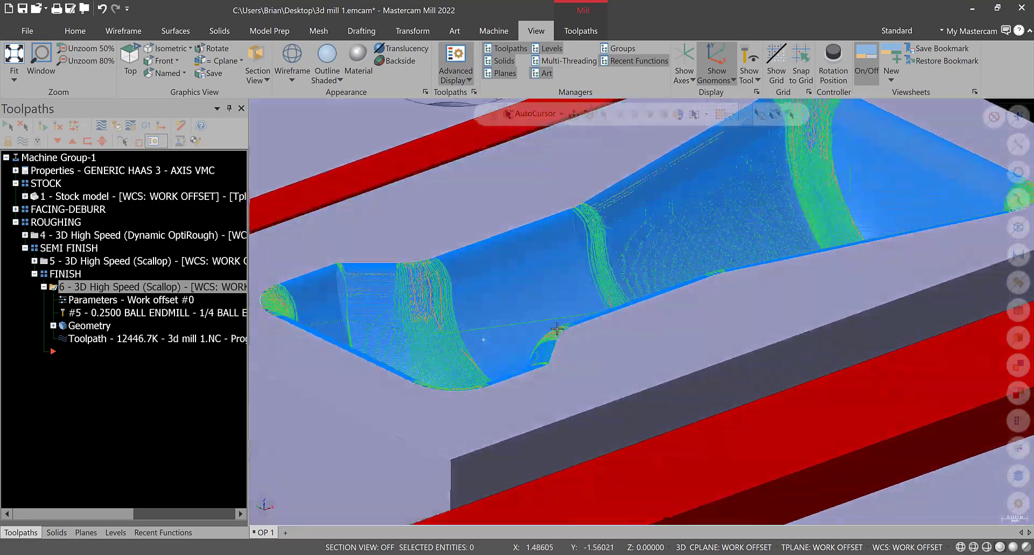
{"action": "middle_click_drag", "start_coordinate": [557, 328], "coordinate": [463, 372]}
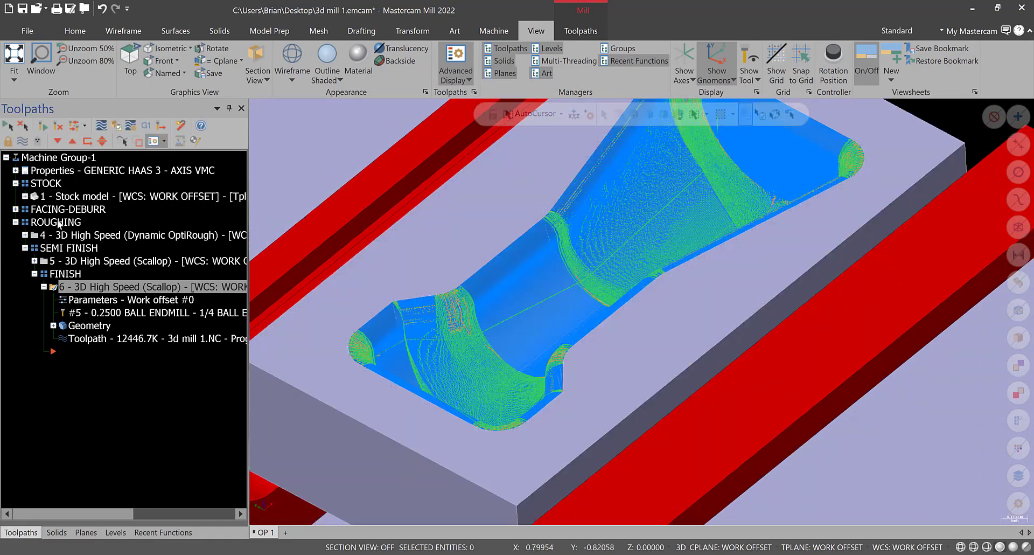
Step: Verify all operations of the ROUGHING group in the simulator at a higher playback speed, continuing past each operation-change stop
{"action": "left_click", "coordinate": [59, 223]}
{"action": "left_click", "coordinate": [146, 126]}
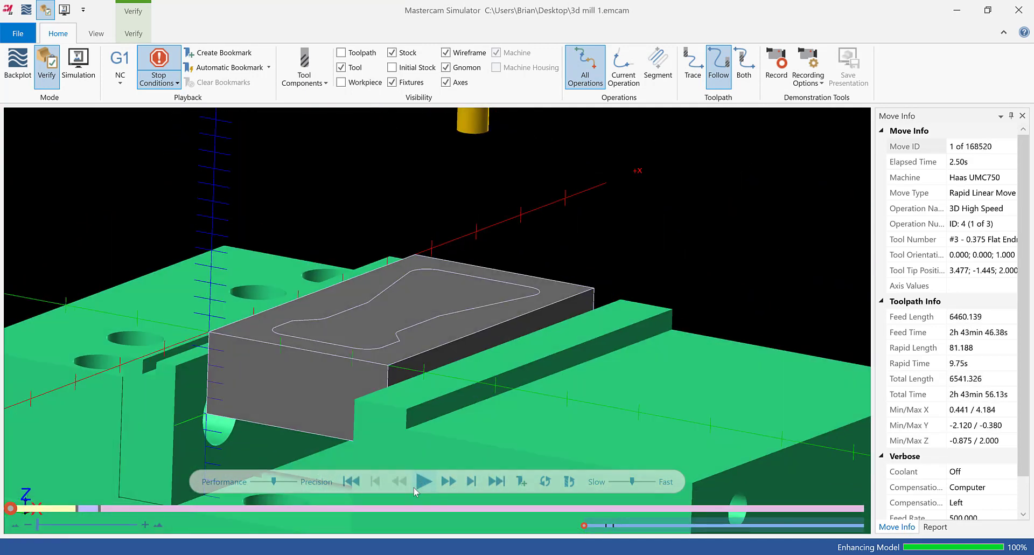
{"action": "left_click", "coordinate": [418, 483]}
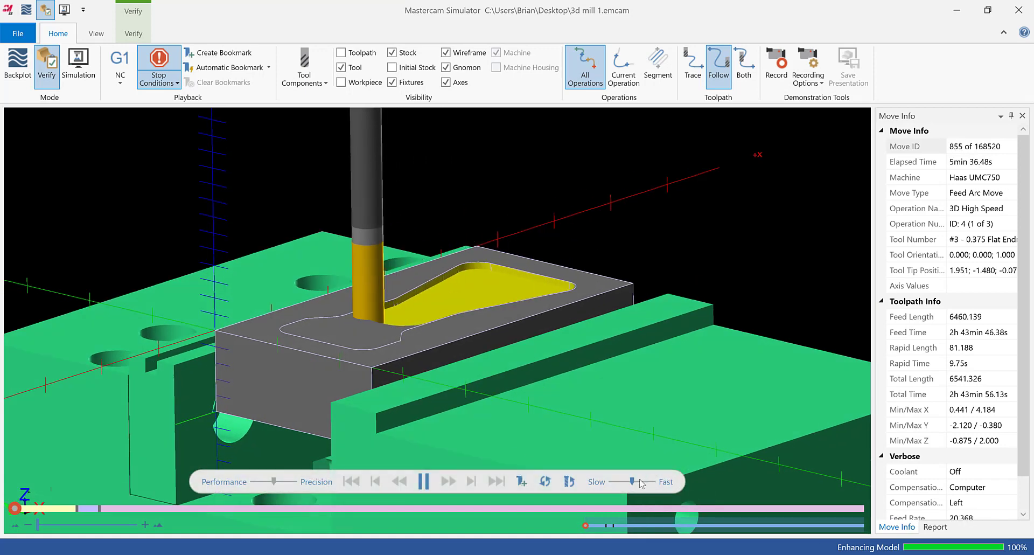
{"action": "left_click", "coordinate": [644, 482]}
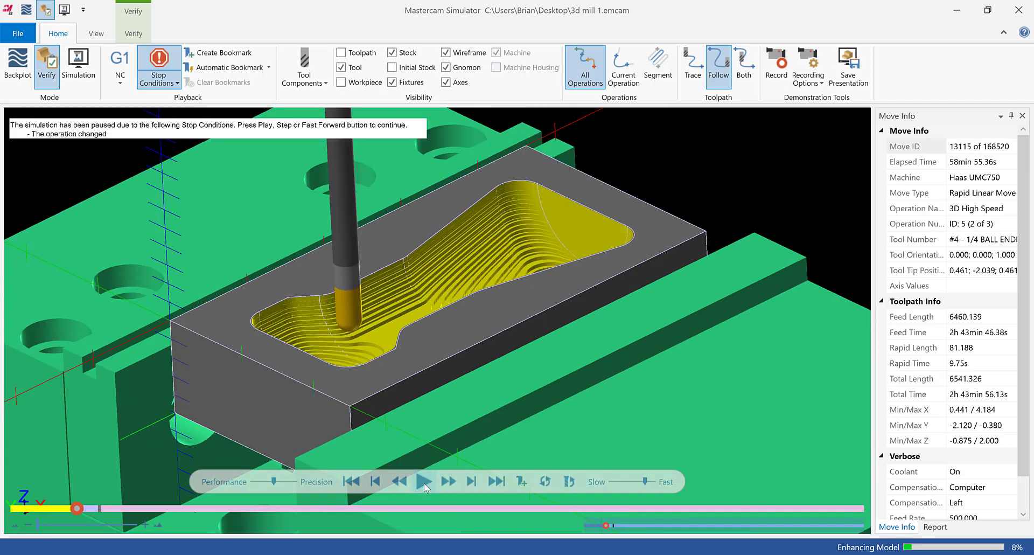
{"action": "left_click", "coordinate": [424, 481]}
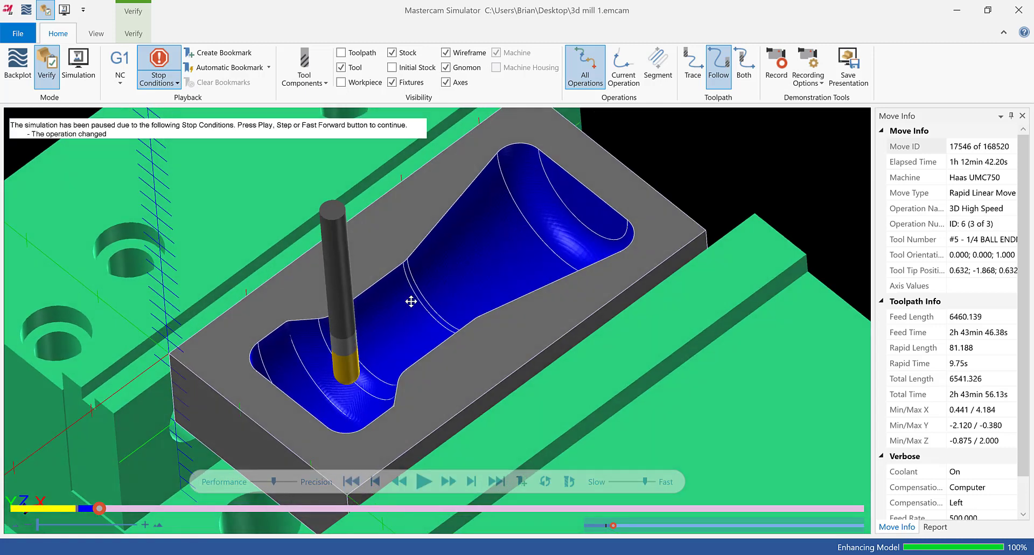
{"action": "left_click", "coordinate": [424, 481]}
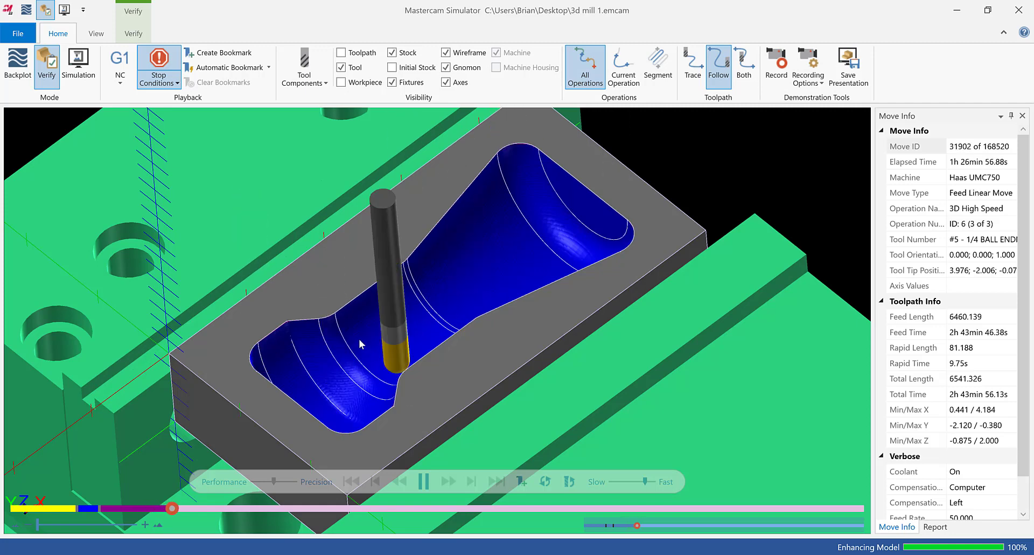
Step: Examine the cavity surface up close while the finishing pass is simulated, and close the simulator
{"action": "scroll", "coordinate": [285, 337], "scroll_direction": "up", "scroll_amount": 10}
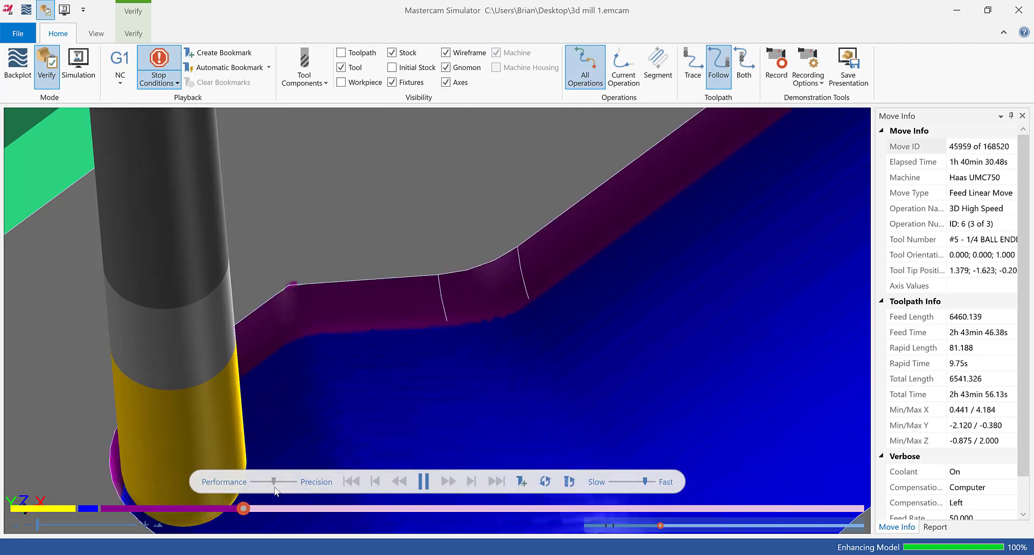
{"action": "scroll", "coordinate": [369, 316], "scroll_direction": "down", "scroll_amount": 5}
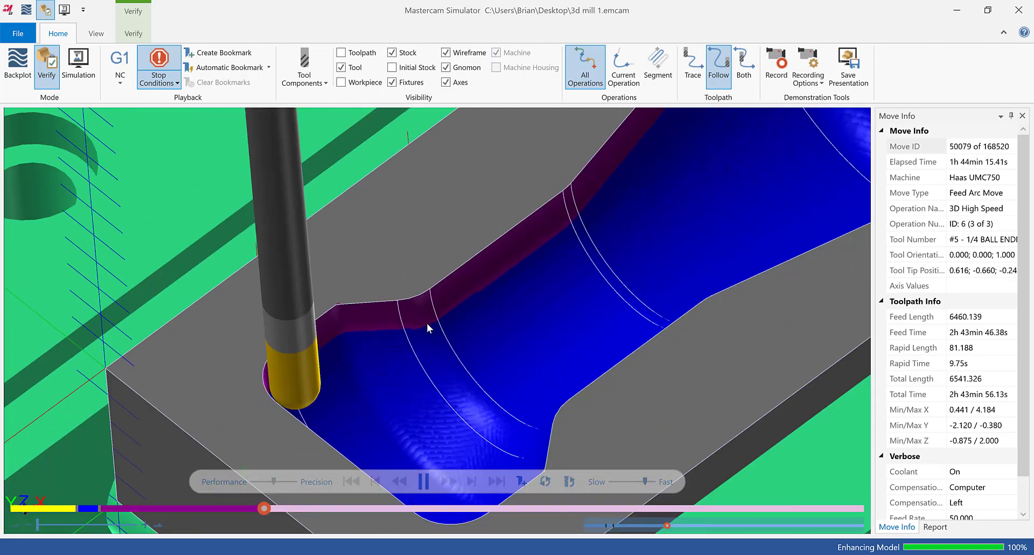
{"action": "scroll", "coordinate": [428, 325], "scroll_direction": "up", "scroll_amount": 4}
{"action": "middle_click_drag", "start_coordinate": [418, 324], "coordinate": [756, 226]}
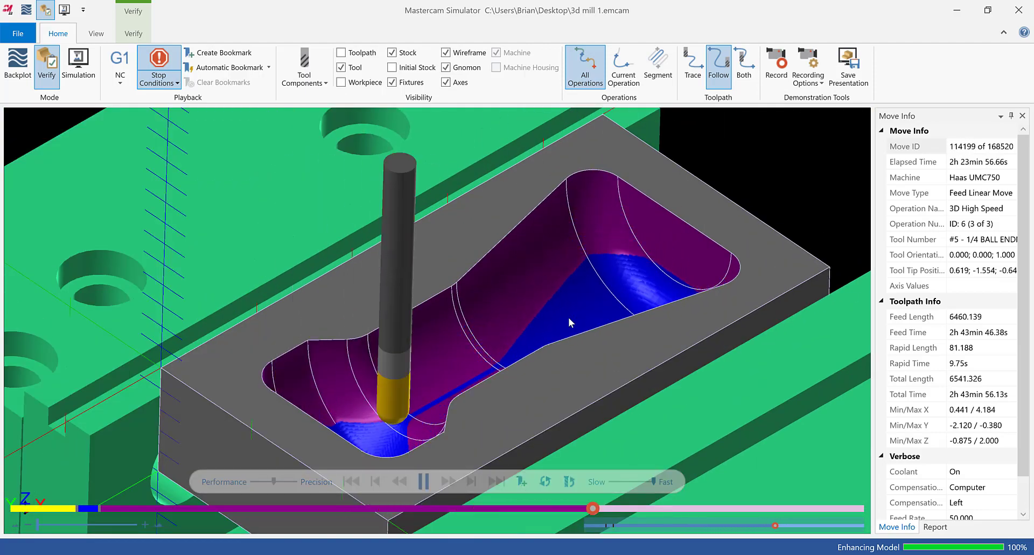
{"action": "scroll", "coordinate": [568, 318], "scroll_direction": "up", "scroll_amount": 4}
{"action": "middle_click_drag", "start_coordinate": [536, 357], "coordinate": [341, 266]}
{"action": "scroll", "coordinate": [309, 298], "scroll_direction": "down", "scroll_amount": 4}
{"action": "scroll", "coordinate": [279, 303], "scroll_direction": "up", "scroll_amount": 3}
{"action": "scroll", "coordinate": [340, 266], "scroll_direction": "down", "scroll_amount": 3}
{"action": "scroll", "coordinate": [436, 222], "scroll_direction": "up", "scroll_amount": 3}
{"action": "mouse_move", "coordinate": [437, 222]}
{"action": "middle_mouse_down"}
{"action": "mouse_move", "coordinate": [446, 215]}
{"action": "mouse_move", "coordinate": [430, 225]}
{"action": "middle_mouse_up"}
{"action": "scroll", "coordinate": [430, 225], "scroll_direction": "down", "scroll_amount": 3}
{"action": "left_click", "coordinate": [1019, 10]}
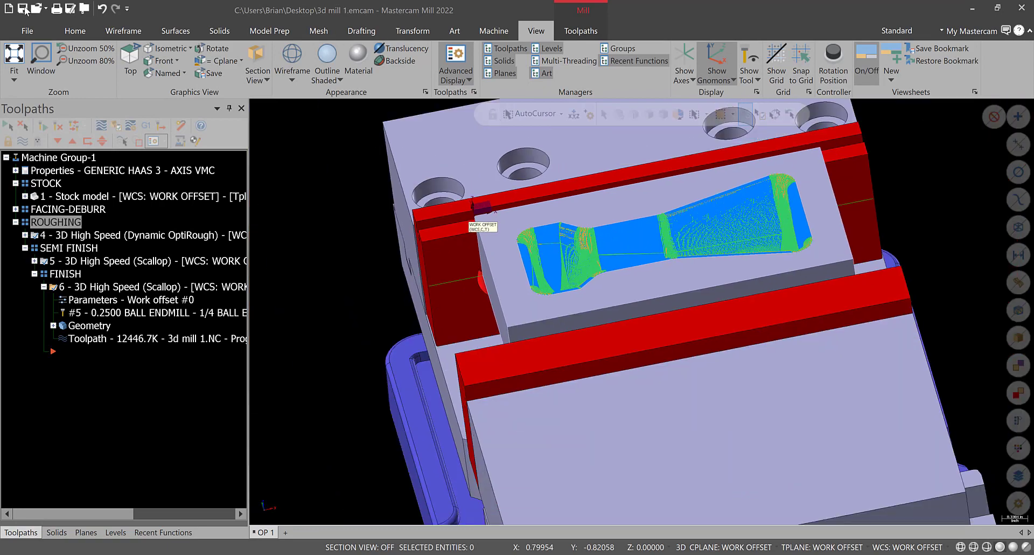
Step: Save the Mastercam file
{"action": "left_click", "coordinate": [24, 9]}
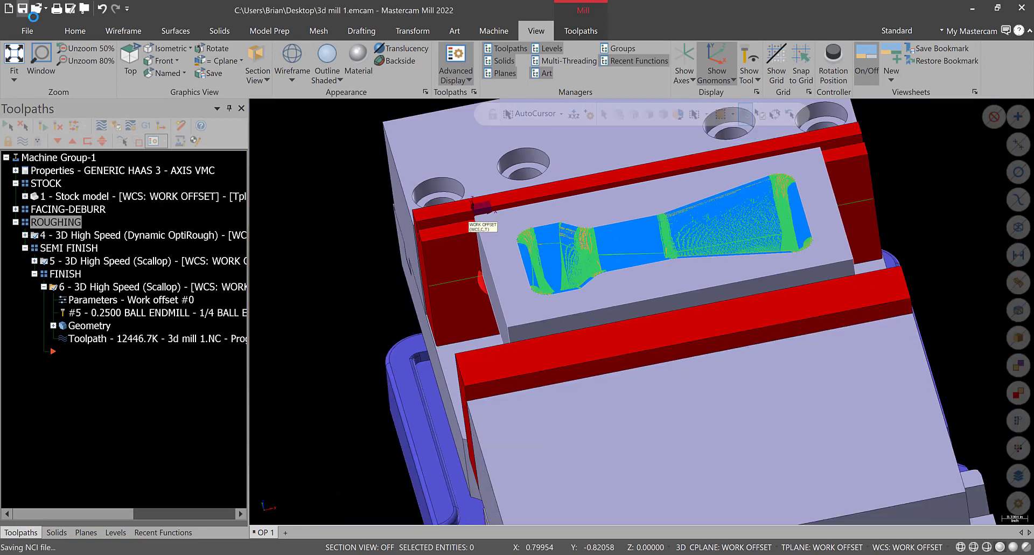
{"action": "scroll", "coordinate": [642, 293], "scroll_direction": "down", "scroll_amount": 3}
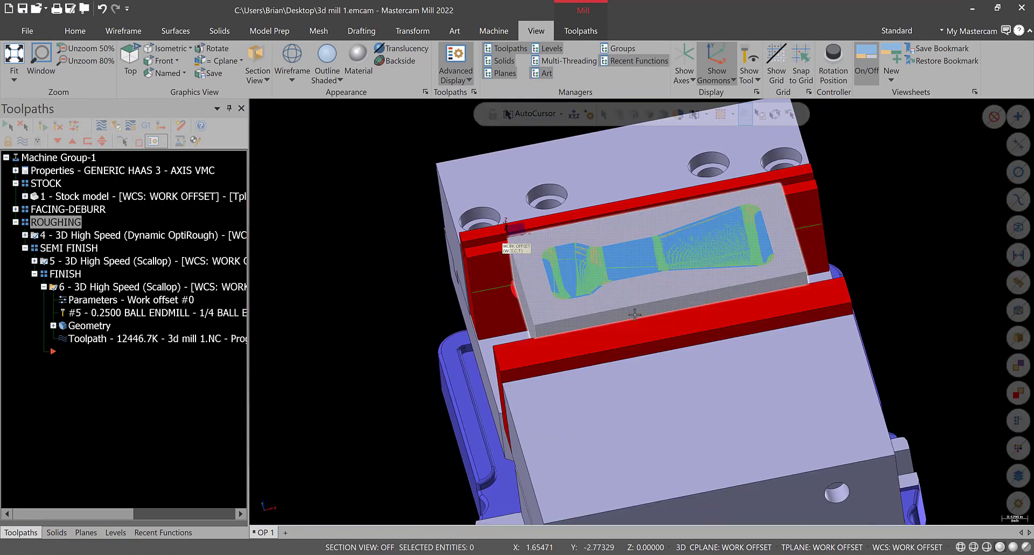
{"action": "scroll", "coordinate": [824, 163], "scroll_direction": "up", "scroll_amount": 6}
{"action": "middle_click_drag", "start_coordinate": [706, 399], "coordinate": [752, 321]}
Step: Review the tolerance and cut parameters of the FINISH Scallop operation and accept them
{"action": "left_click", "coordinate": [108, 300]}
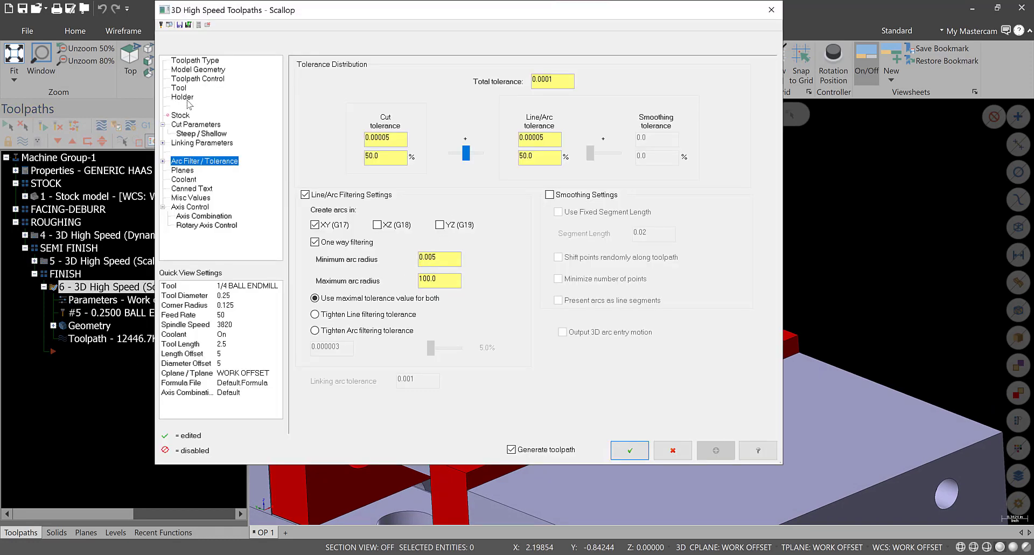
{"action": "left_click", "coordinate": [206, 125]}
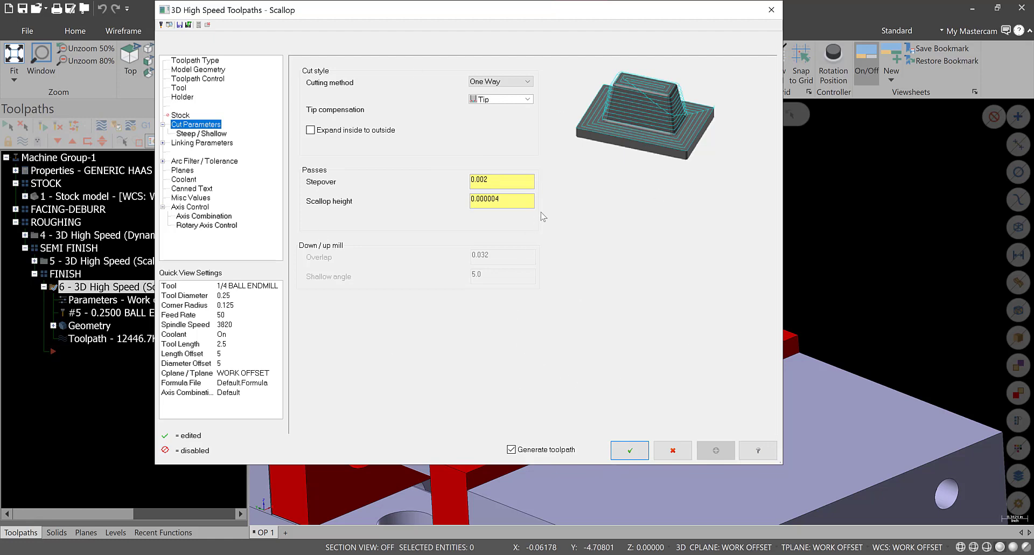
{"action": "left_click", "coordinate": [634, 456]}
Step: Collapse the FINISH Scallop operation and expand the machine group's properties in the operations tree
{"action": "middle_click_drag", "start_coordinate": [585, 296], "coordinate": [568, 327]}
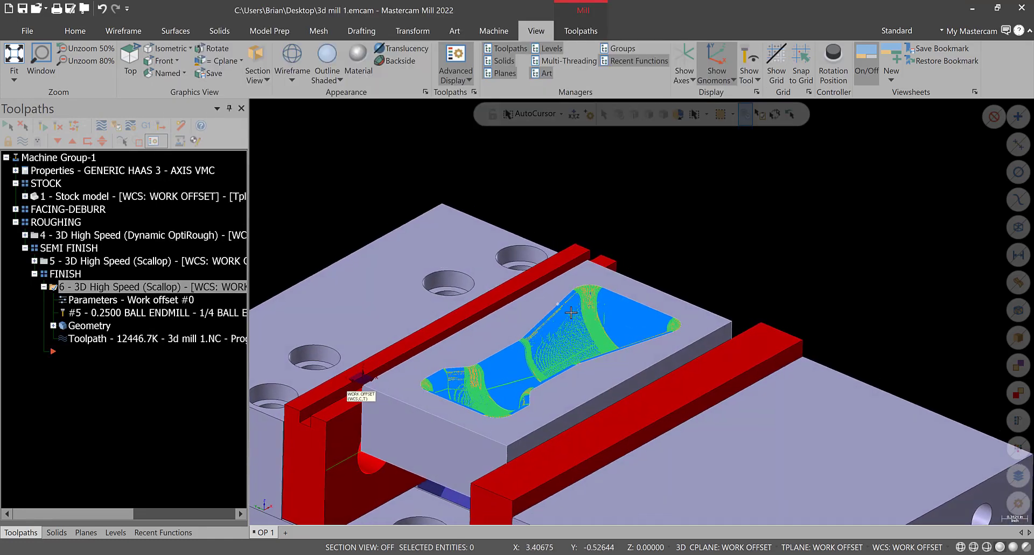
{"action": "scroll", "coordinate": [568, 327], "scroll_direction": "down", "scroll_amount": 6}
{"action": "scroll", "coordinate": [503, 389], "scroll_direction": "down", "scroll_amount": 5}
{"action": "scroll", "coordinate": [419, 472], "scroll_direction": "up", "scroll_amount": 8}
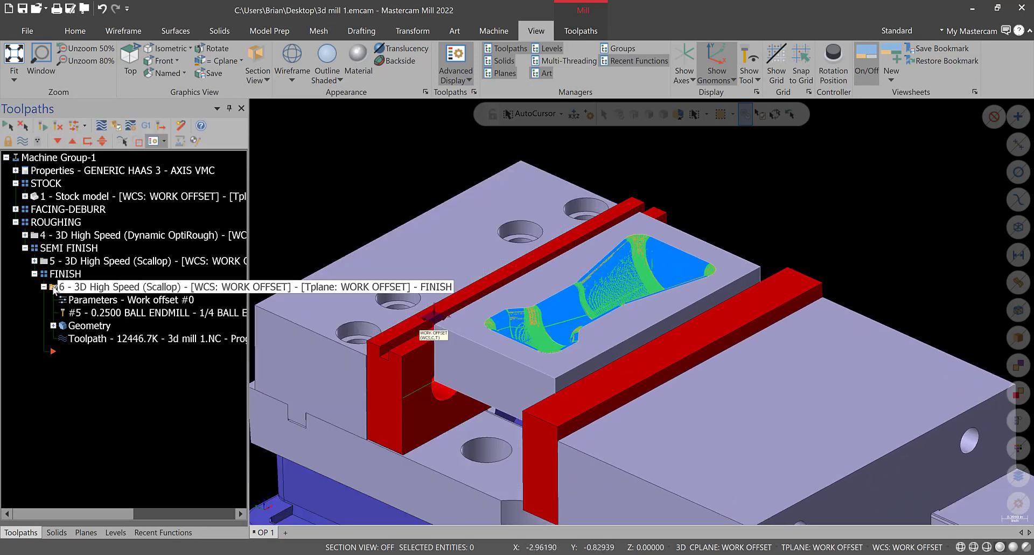
{"action": "left_click", "coordinate": [45, 287]}
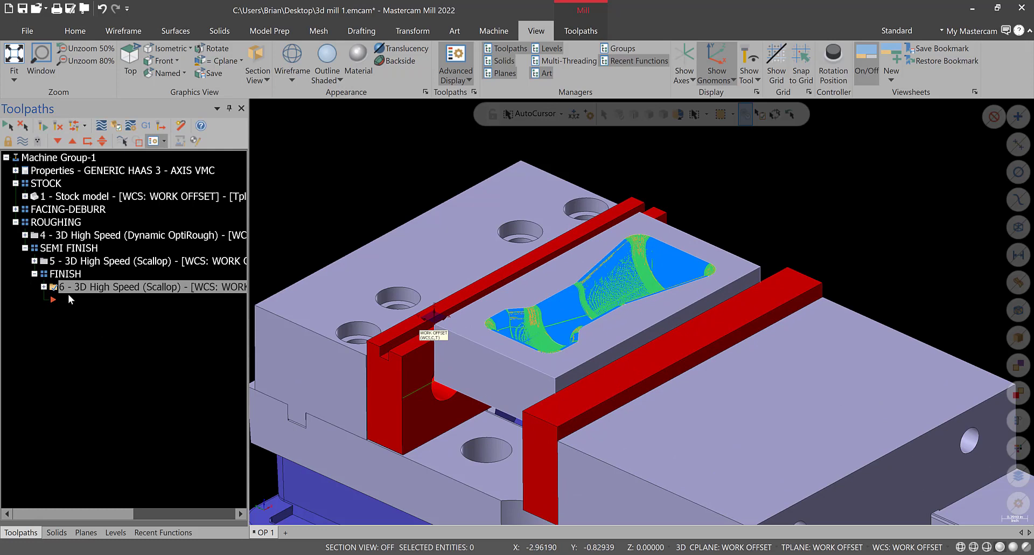
{"action": "left_click", "coordinate": [16, 171]}
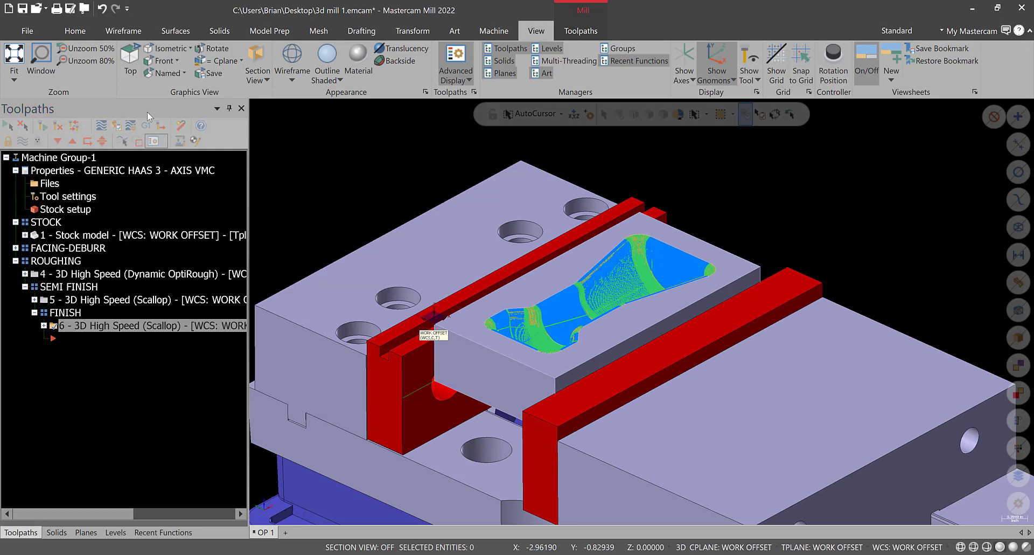
Step: Examine the sequence number settings for NC output in the control definition of the machine group's Haas 3-axis machine
{"action": "left_click", "coordinate": [57, 197]}
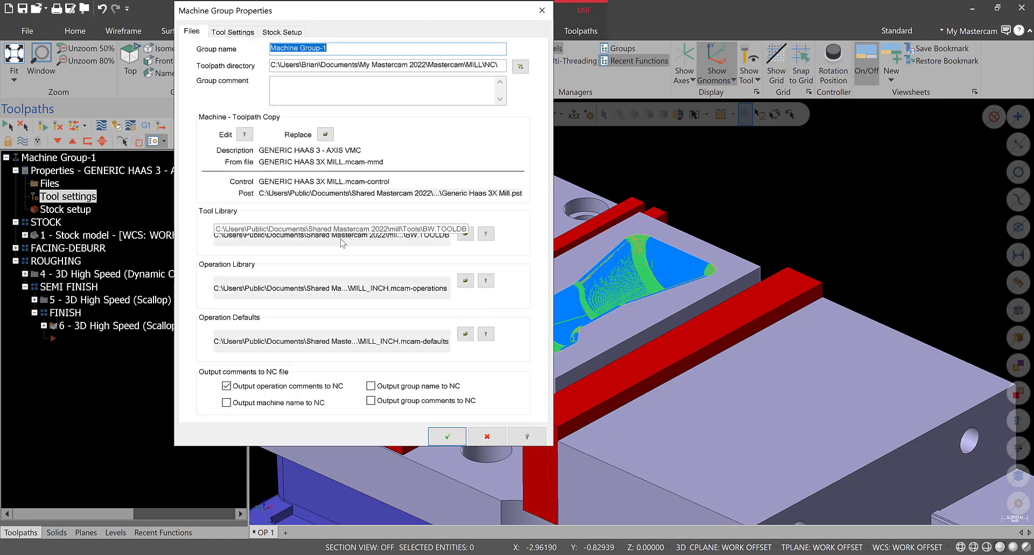
{"action": "left_click", "coordinate": [245, 134]}
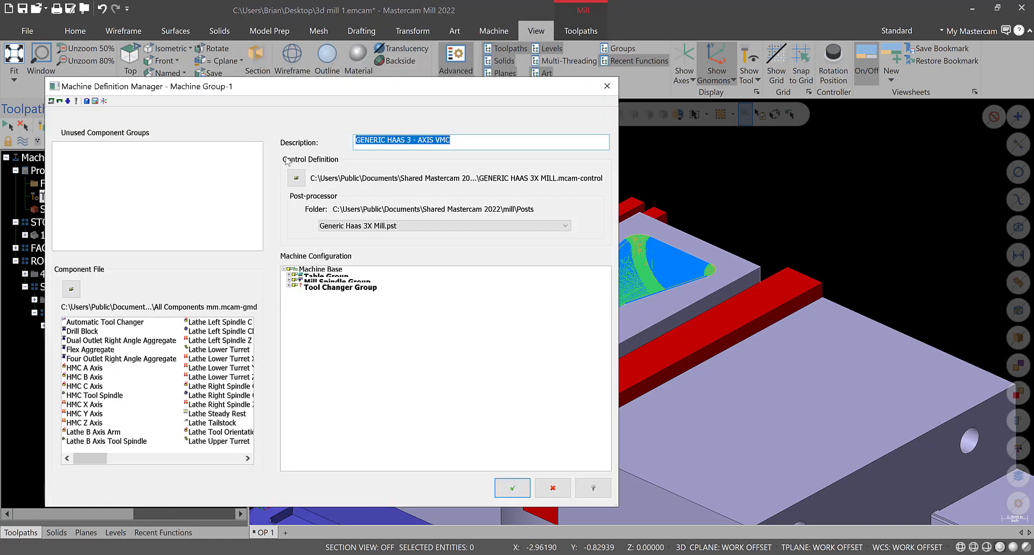
{"action": "left_click", "coordinate": [95, 102]}
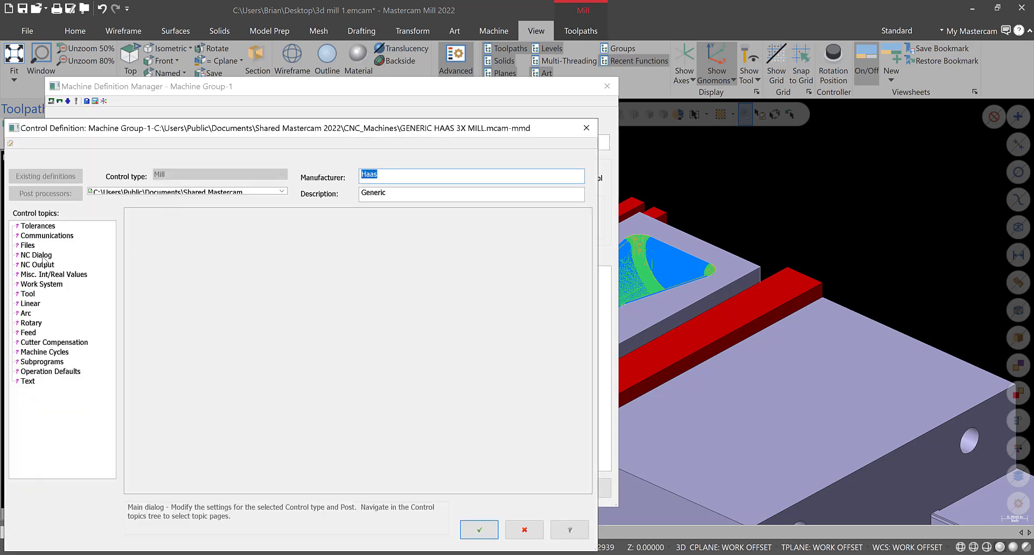
{"action": "left_click", "coordinate": [44, 257]}
{"action": "left_click", "coordinate": [43, 265]}
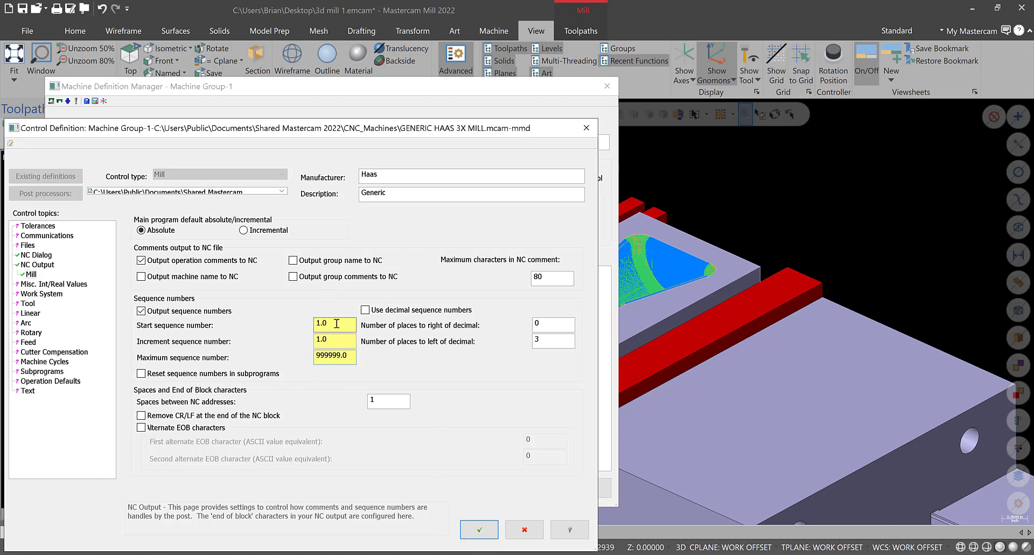
Step: Accept the control definition, save it to the machine group, and close the machine definition and machine group properties
{"action": "left_click", "coordinate": [479, 529]}
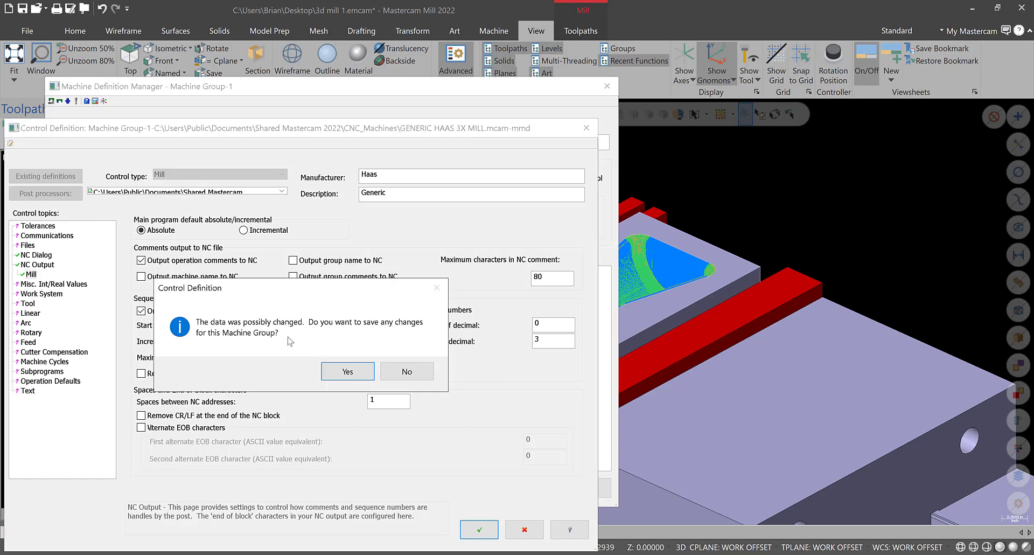
{"action": "left_click", "coordinate": [349, 377]}
{"action": "left_click", "coordinate": [495, 487]}
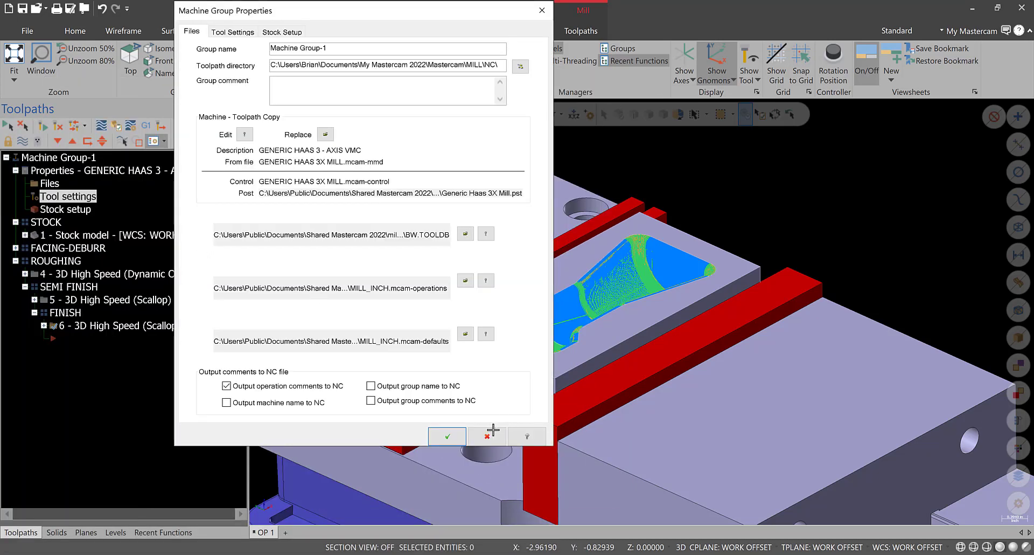
{"action": "left_click", "coordinate": [447, 436]}
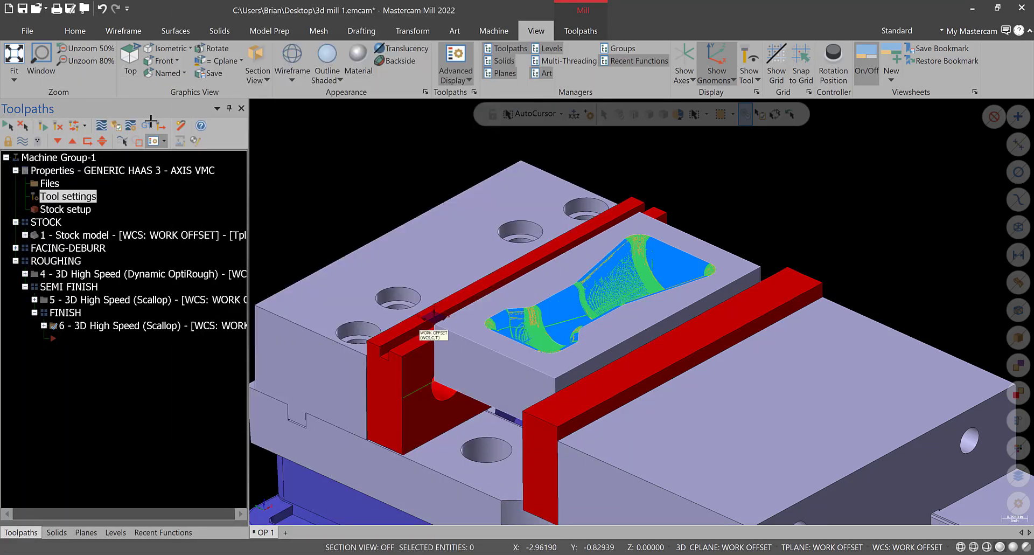
Step: With the ROUGHING group selected, post the toolpaths to an NC file named 3d mill 1
{"action": "left_click", "coordinate": [57, 261]}
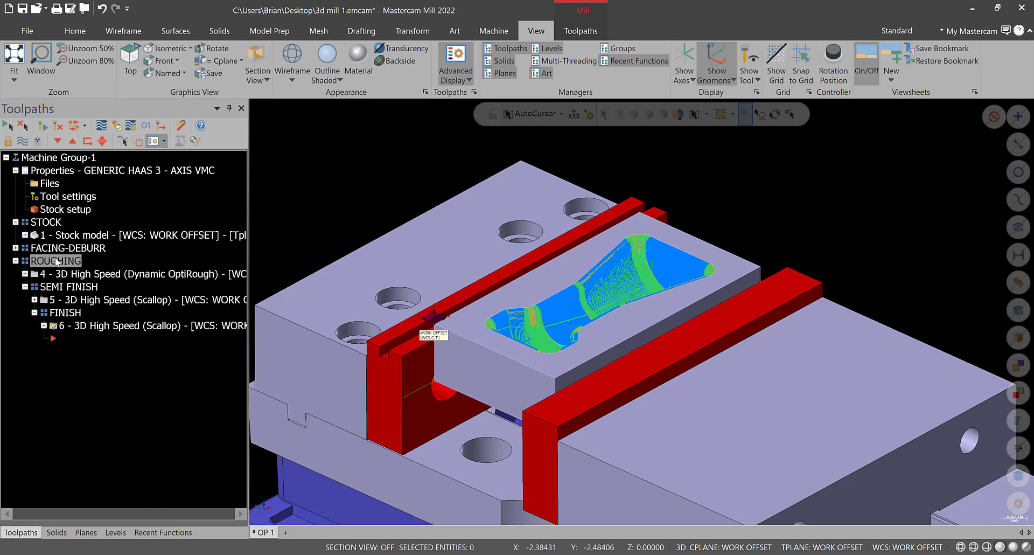
{"action": "left_click", "coordinate": [144, 129]}
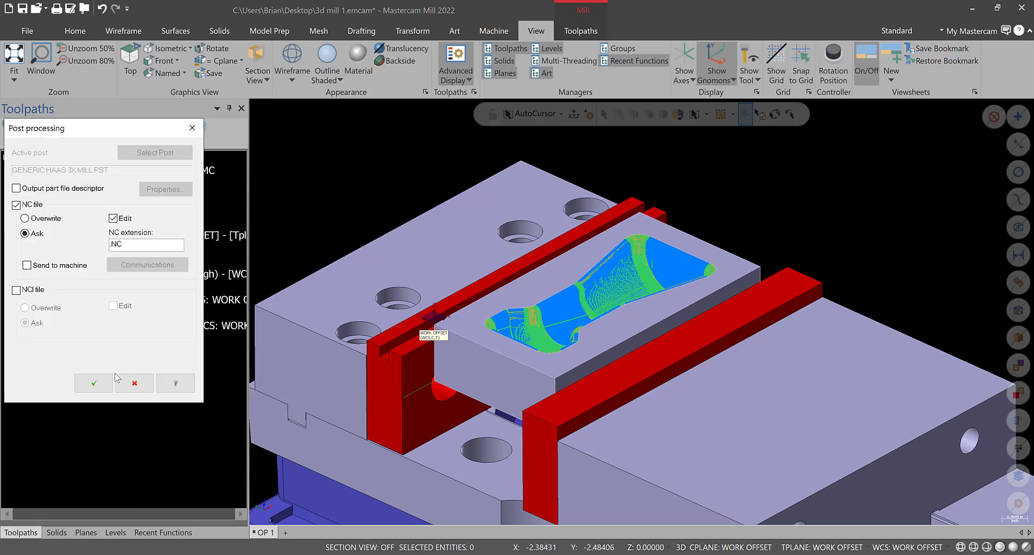
{"action": "left_click", "coordinate": [81, 380]}
{"action": "left_click", "coordinate": [512, 323]}
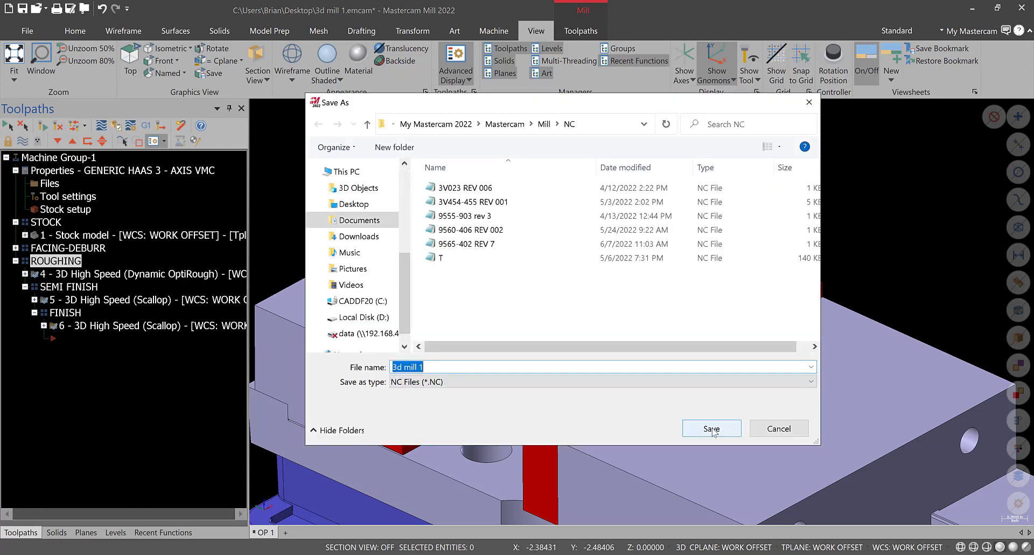
{"action": "left_click", "coordinate": [713, 428]}
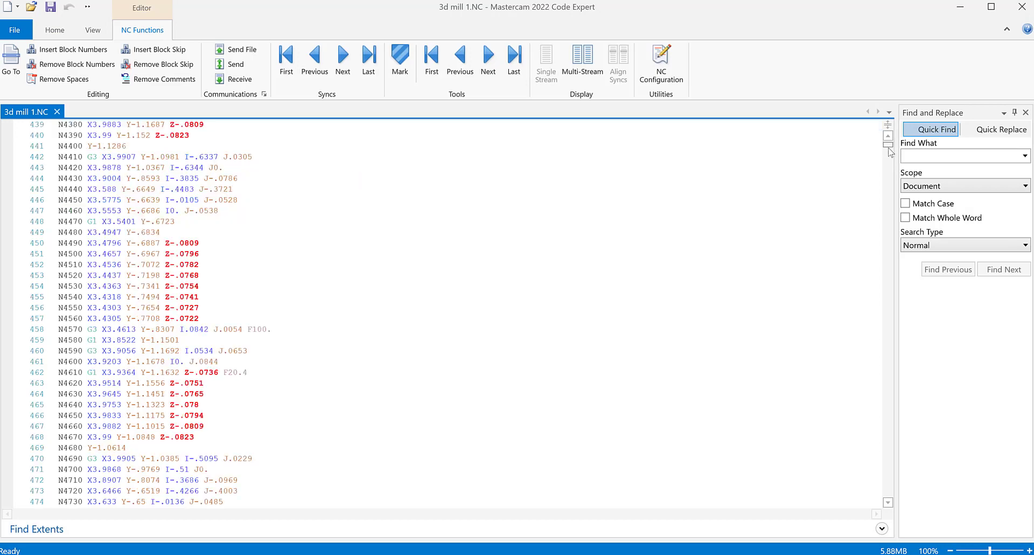
Step: Look through the posted code to its end, return to Mastercam and save the part file
{"action": "left_click_drag", "start_coordinate": [889, 150], "coordinate": [891, 510]}
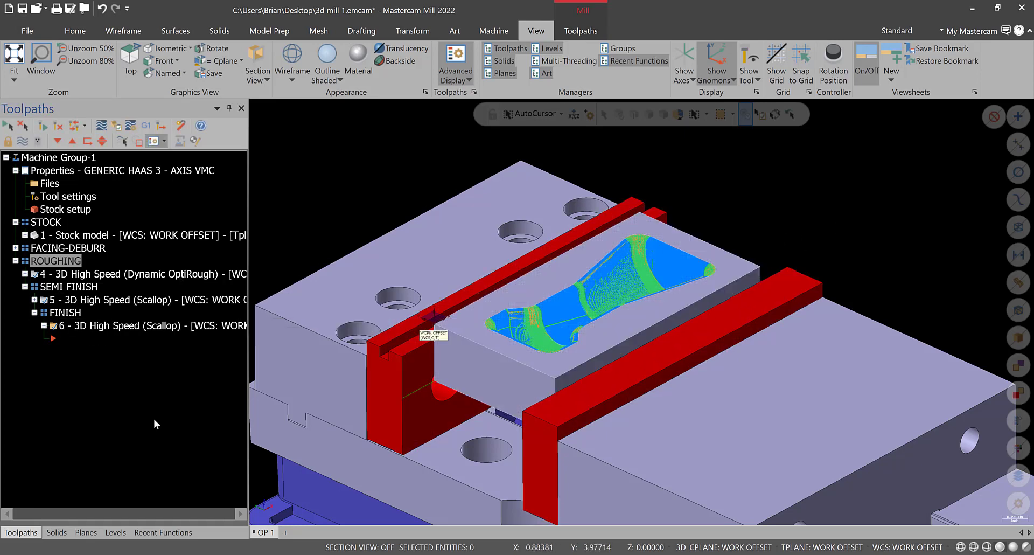
{"action": "left_click", "coordinate": [22, 9]}
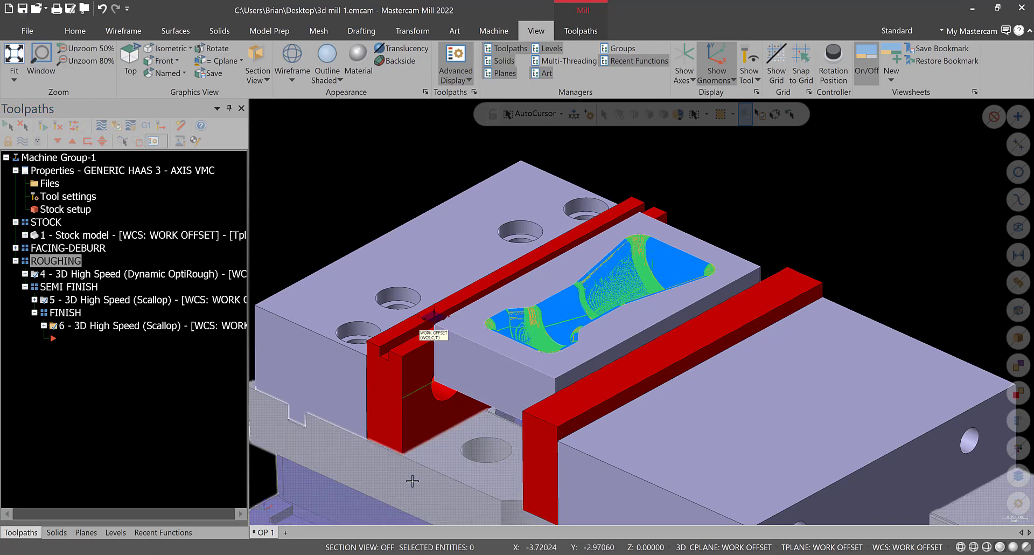